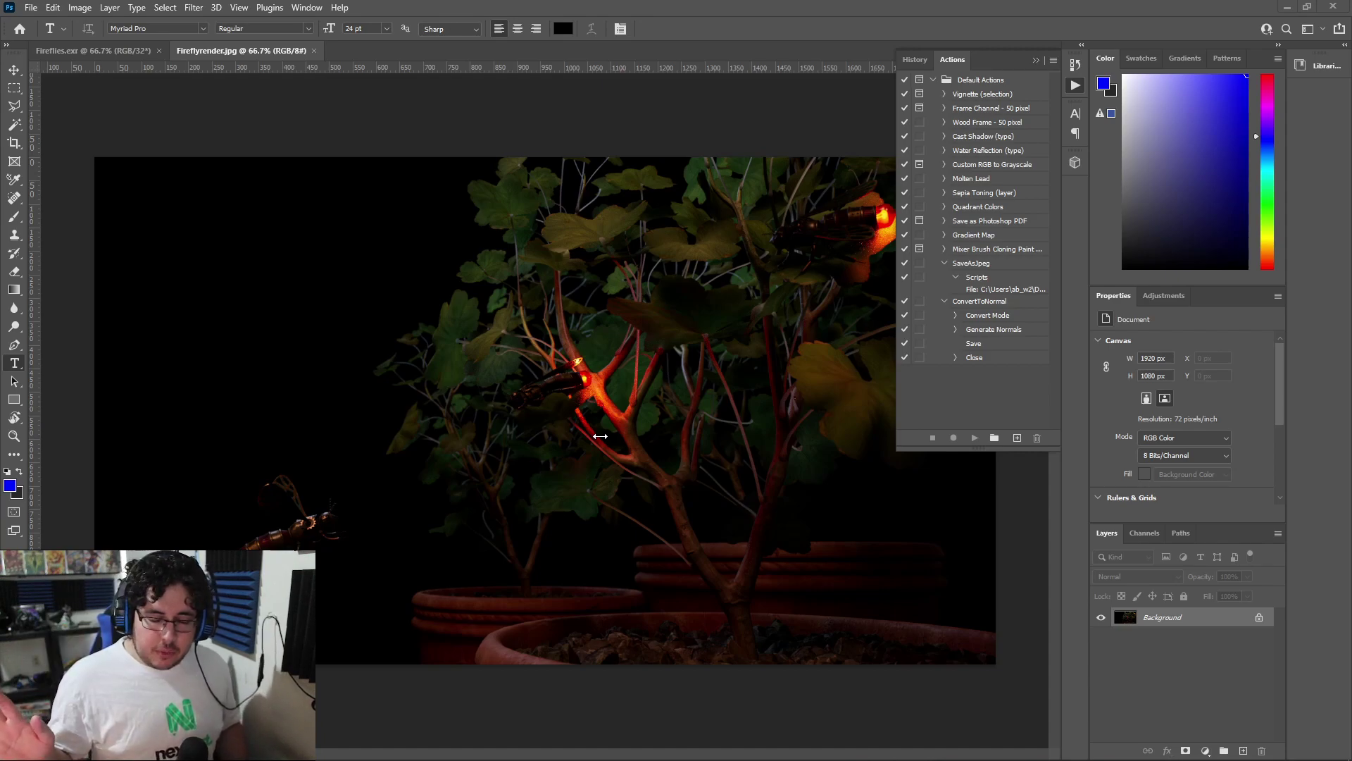
Compare Fireflies.exr with Fireflyrender.jpg, including the firefly glow up close, and close the Fireflyrender.jpg document
click(1033, 60)
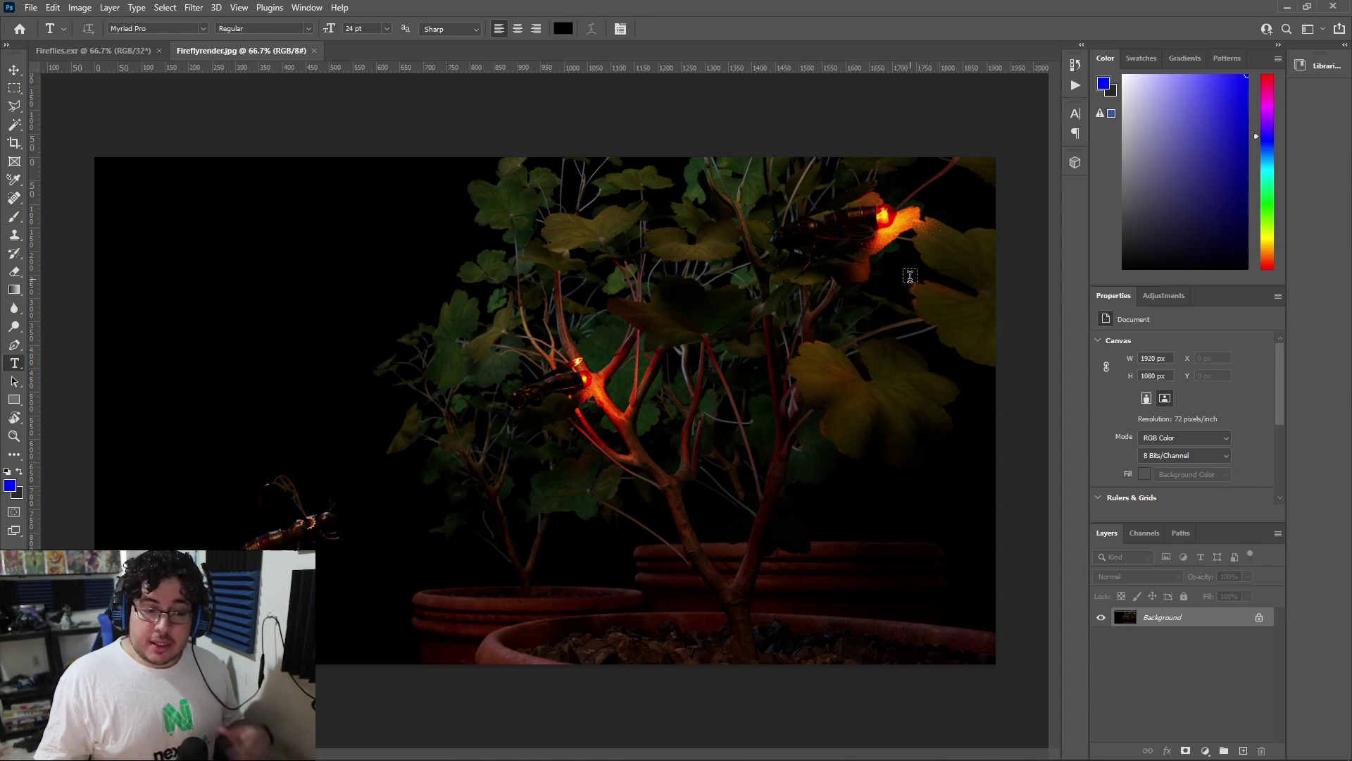
click(130, 47)
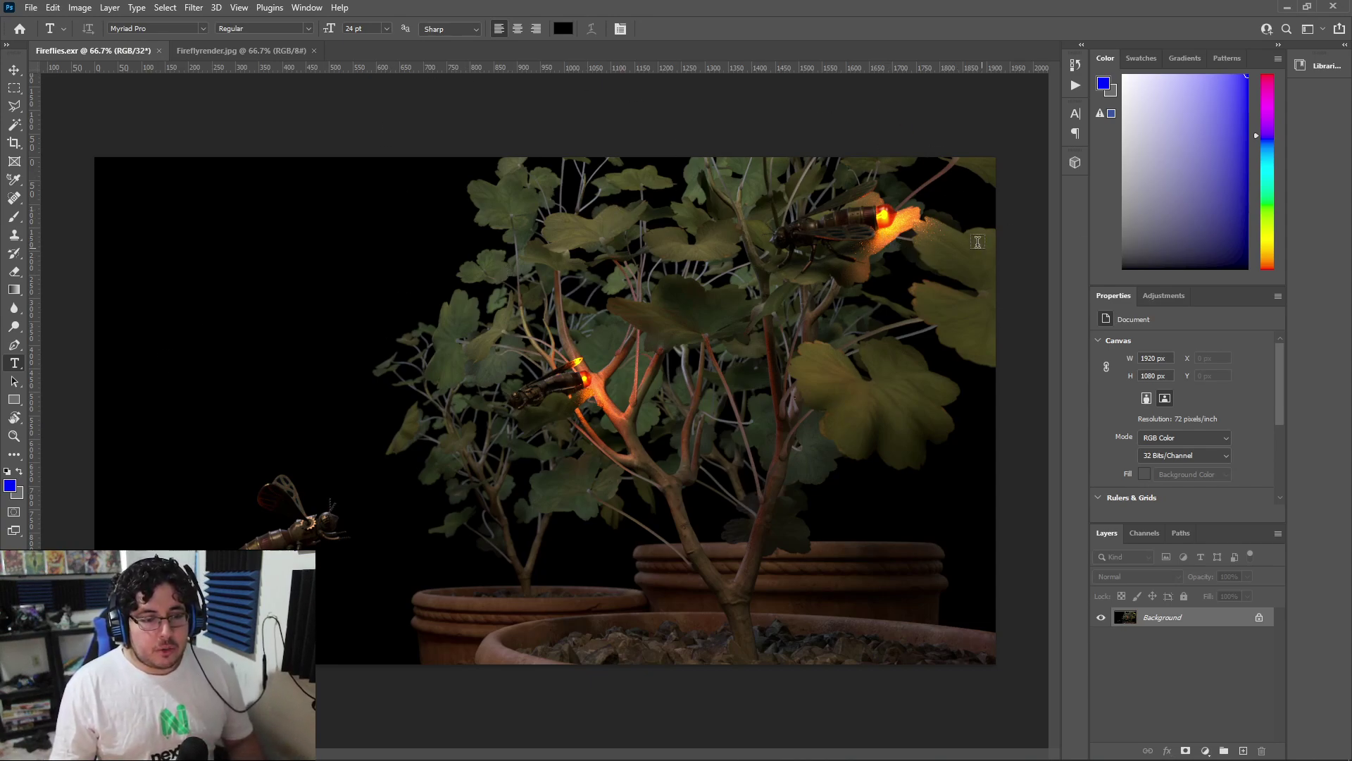
scroll(980, 245, up, 5)
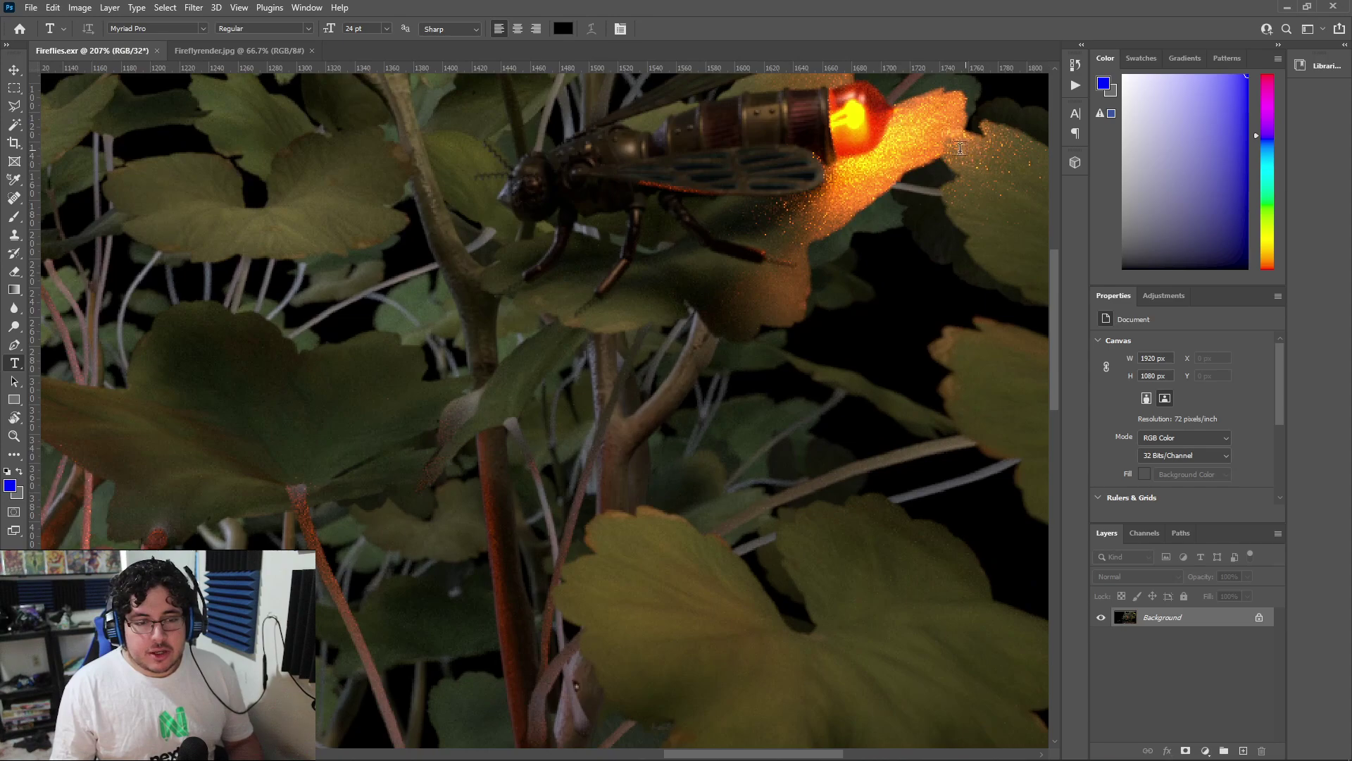
scroll(939, 138, down, 6)
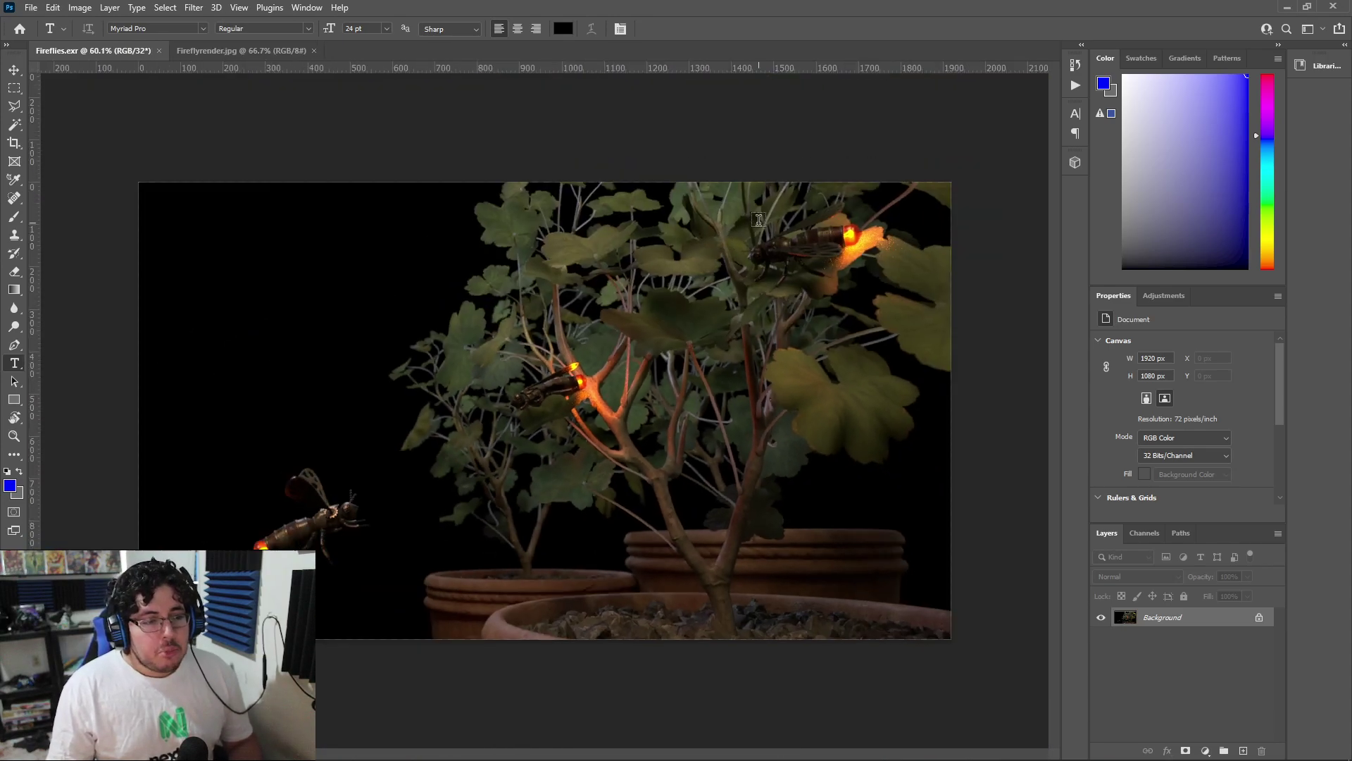
click(231, 55)
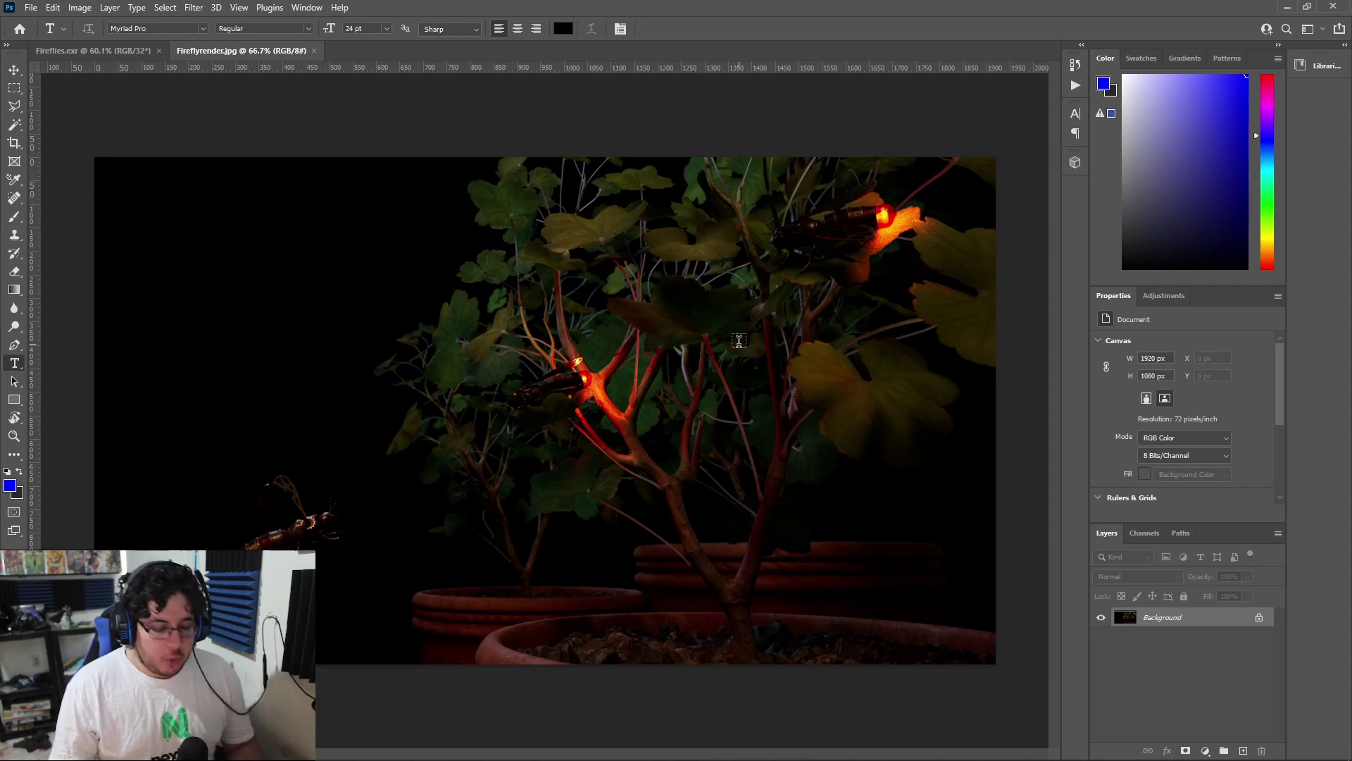
key(v)
click(117, 55)
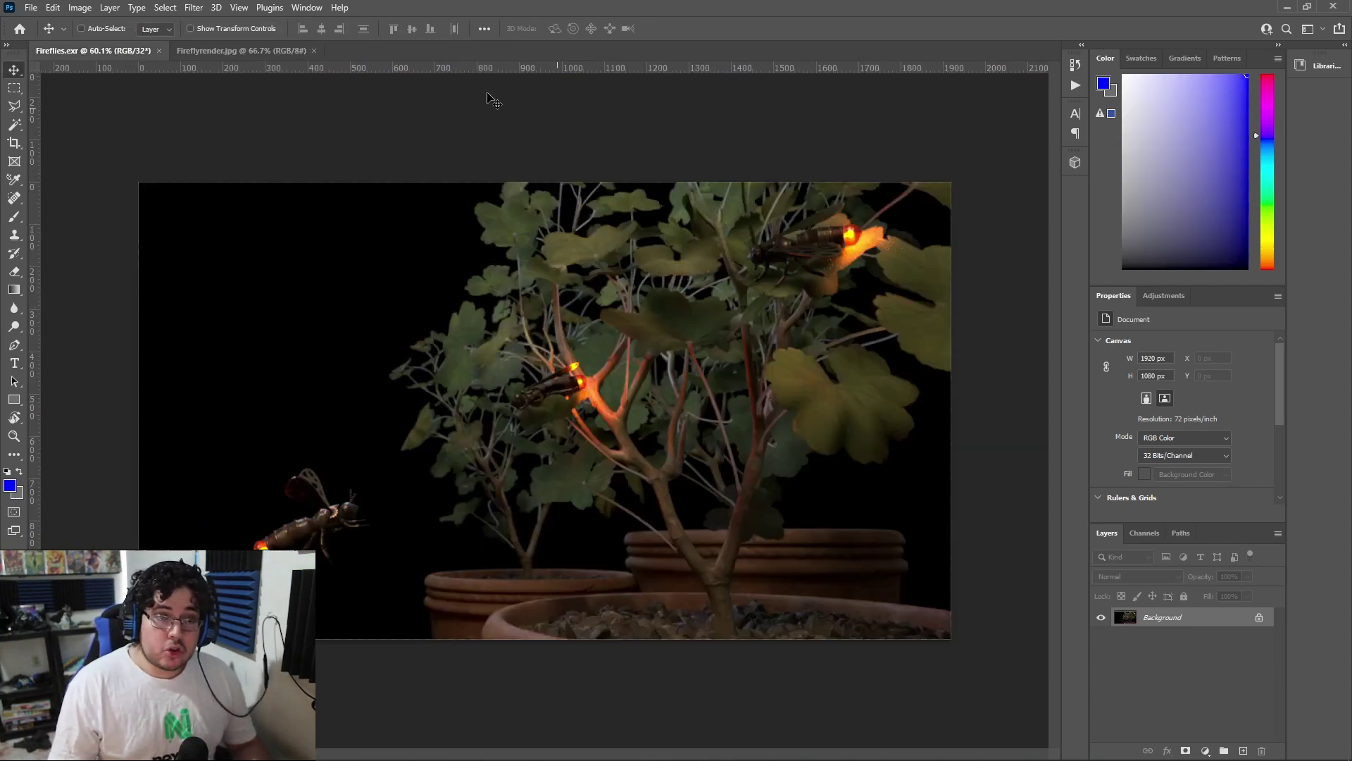
click(275, 50)
click(315, 51)
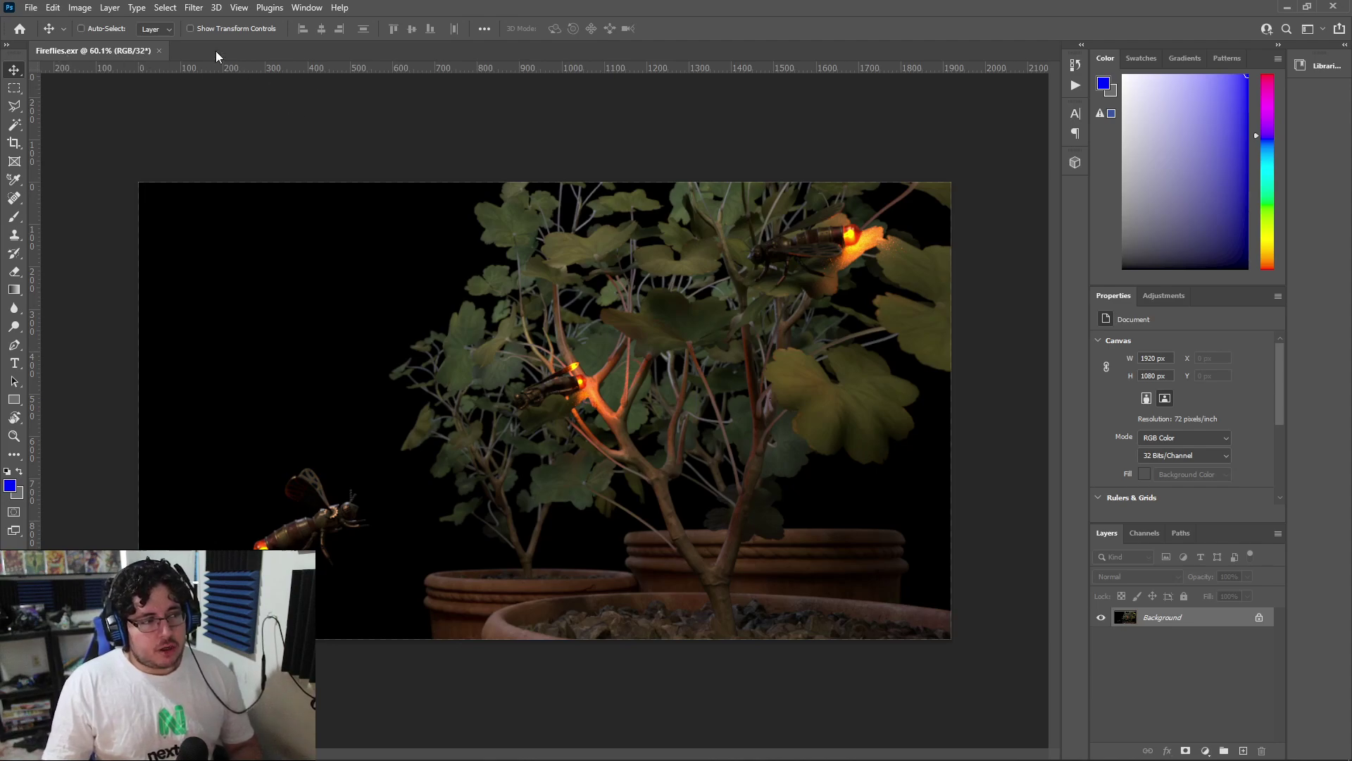
click(194, 8)
click(194, 7)
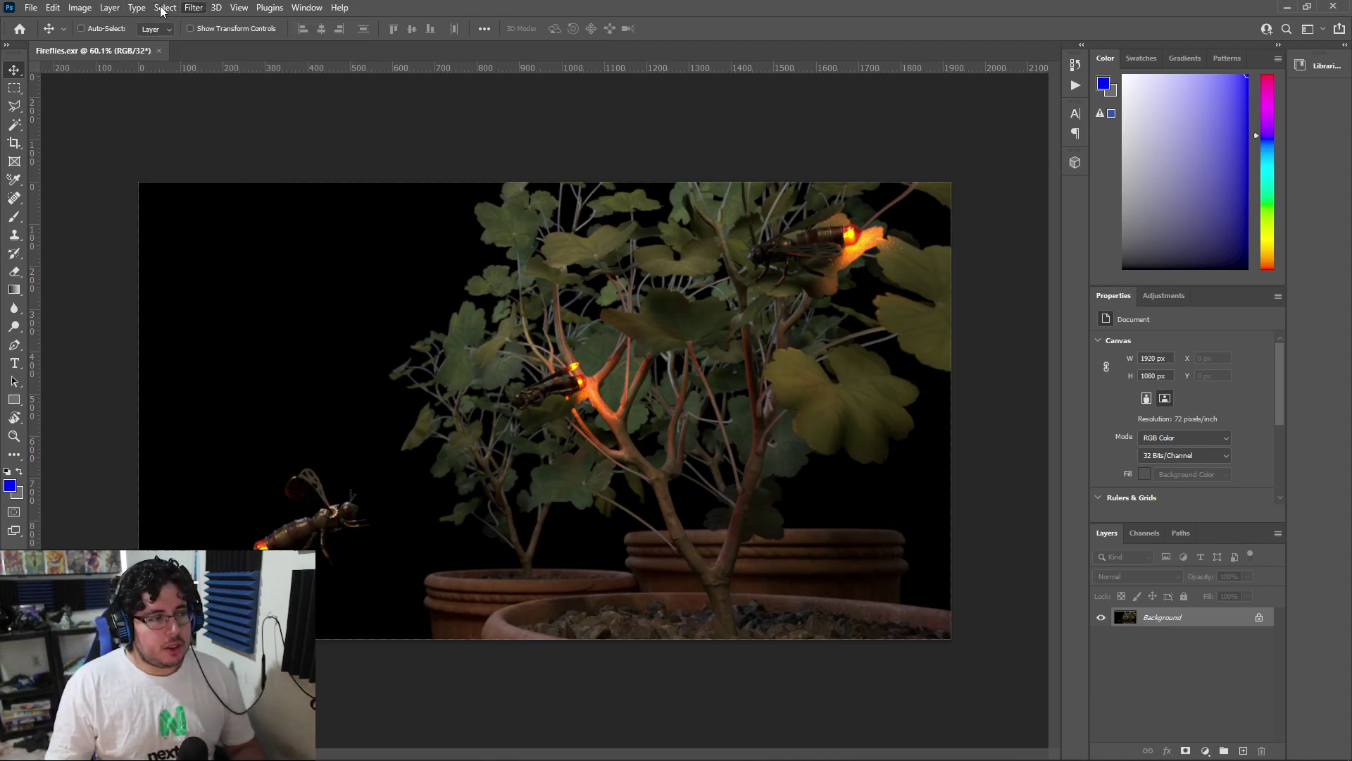
click(110, 8)
mouse_move(81, 7)
mouse_move(128, 45)
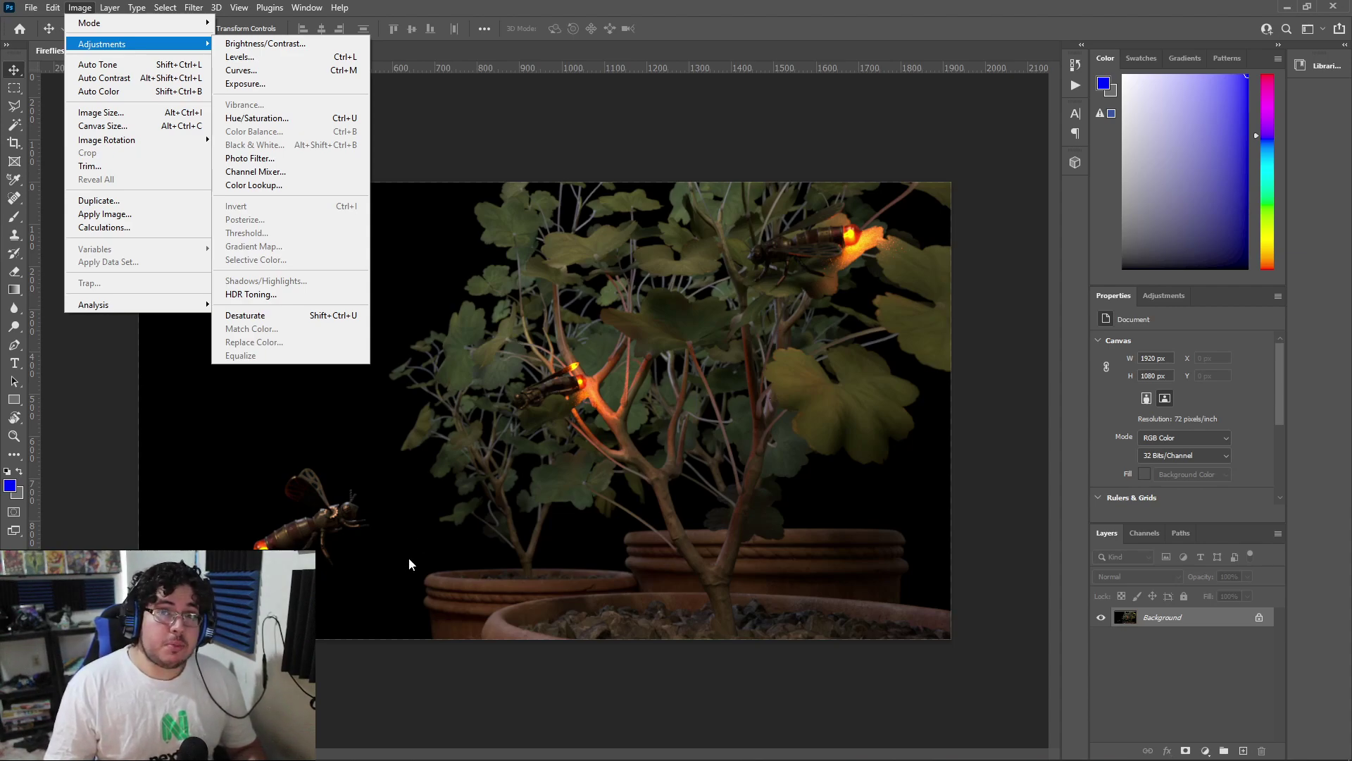
click(1134, 648)
Load the Alpha 1 channel as a selection and return to the layer list
click(1135, 538)
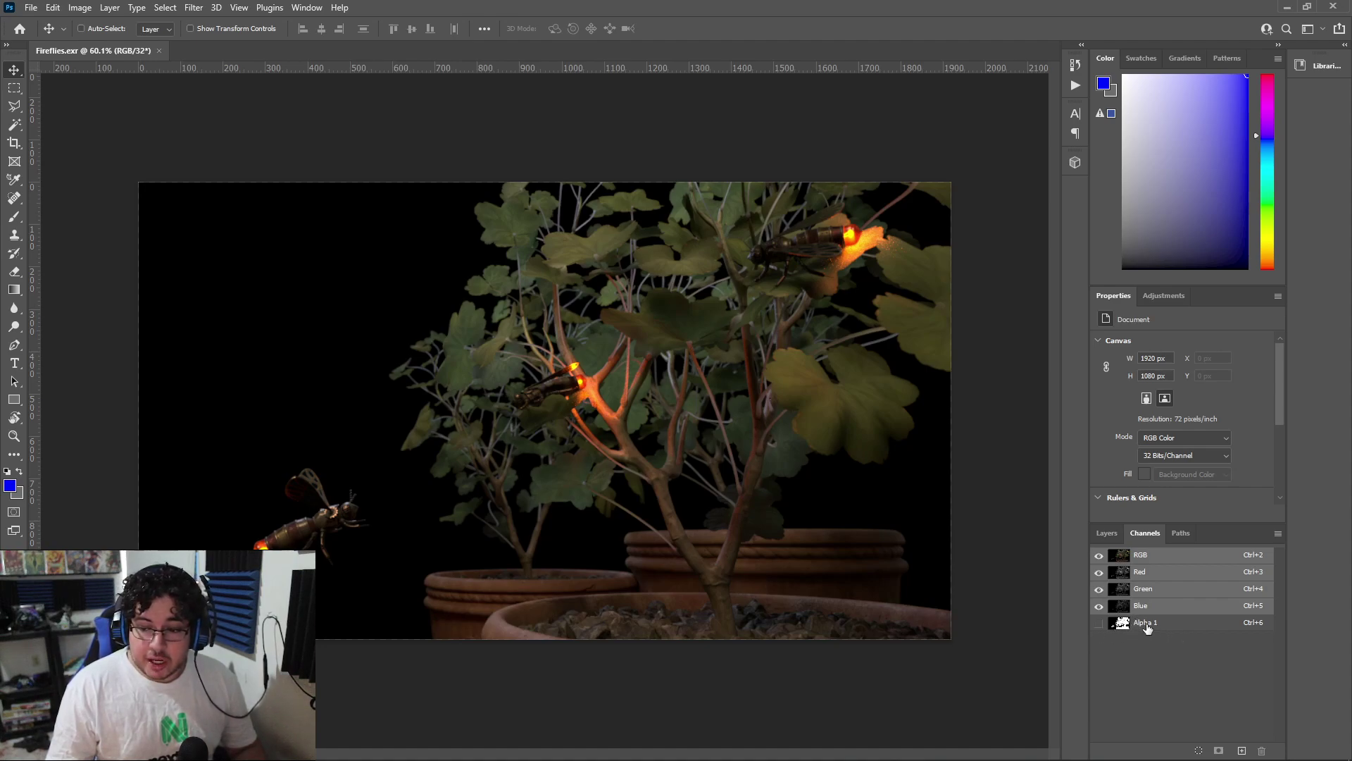
ctrl+click(1122, 631)
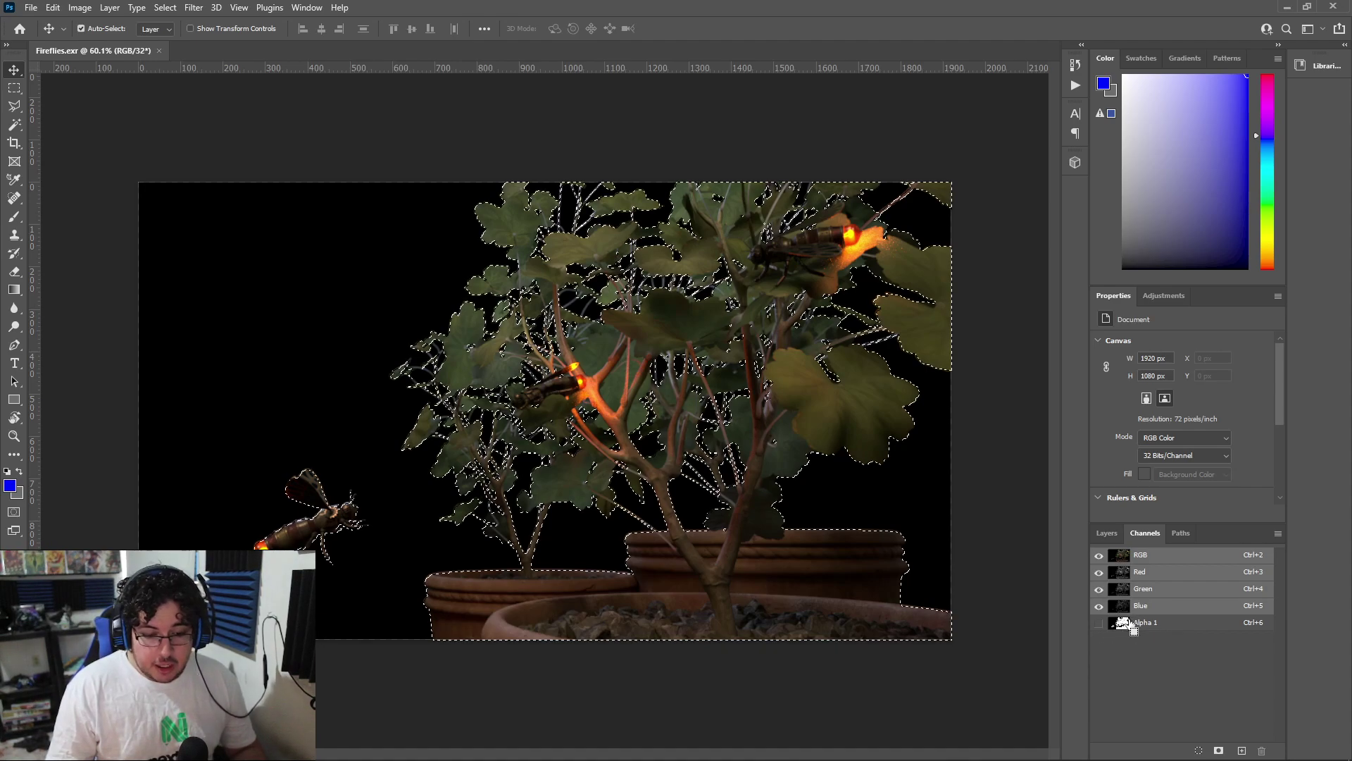
click(1107, 538)
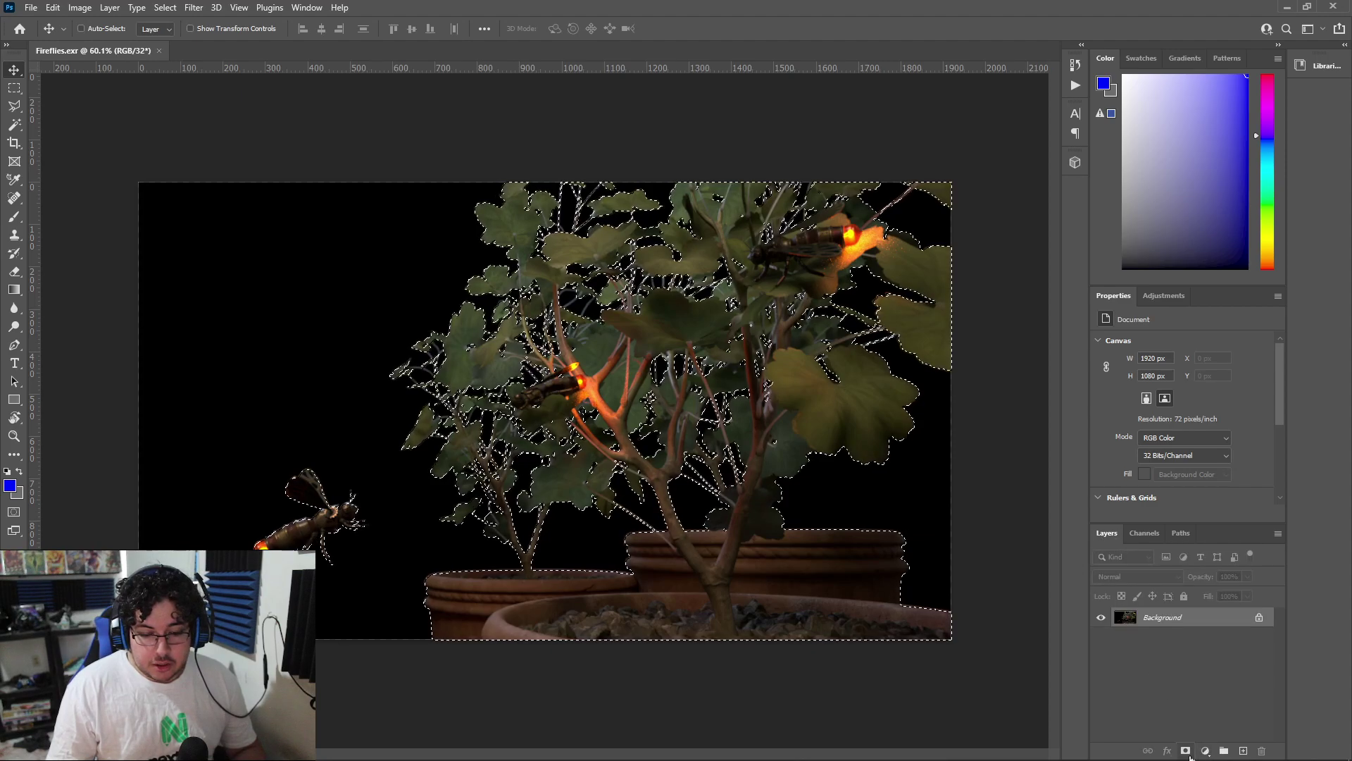
Convert the Background into a regular layer named Layer 0 and duplicate it
double_click(1167, 619)
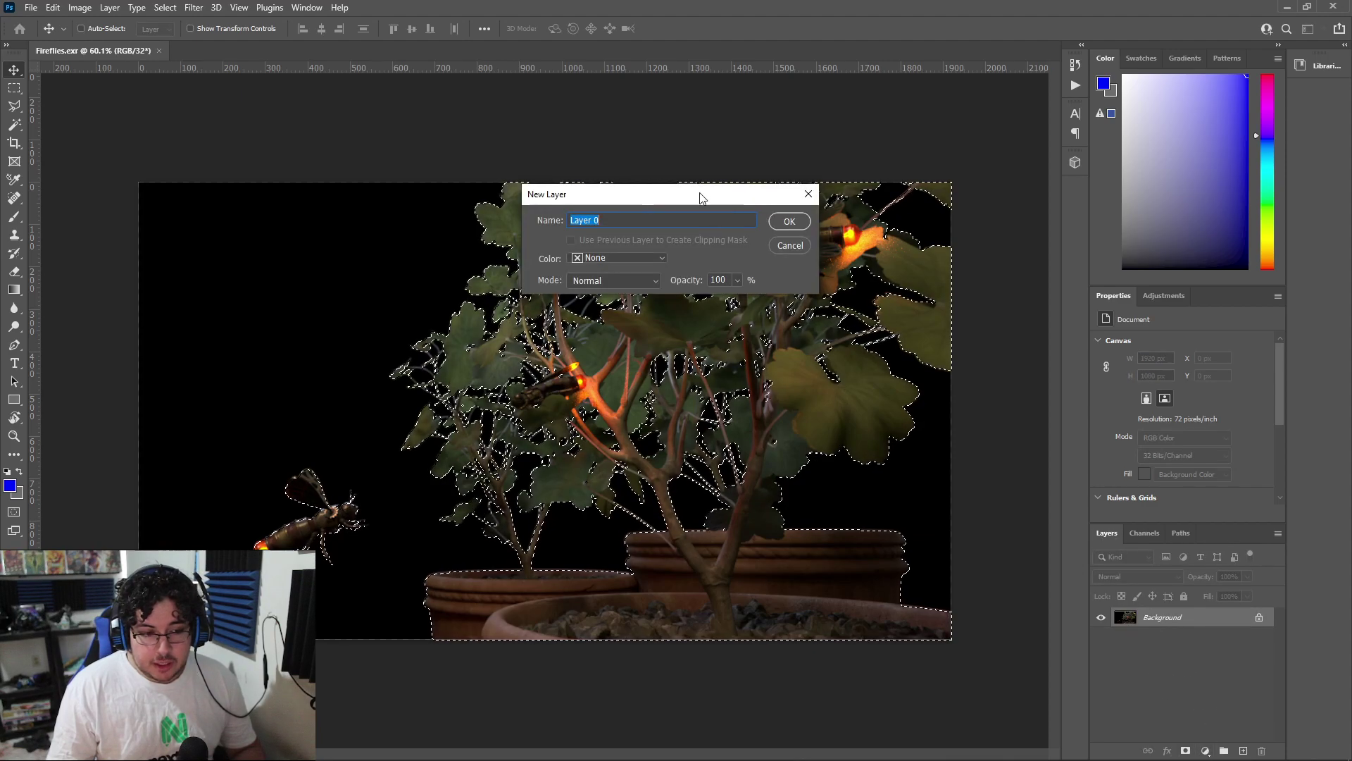
click(790, 221)
key(ctrl+j)
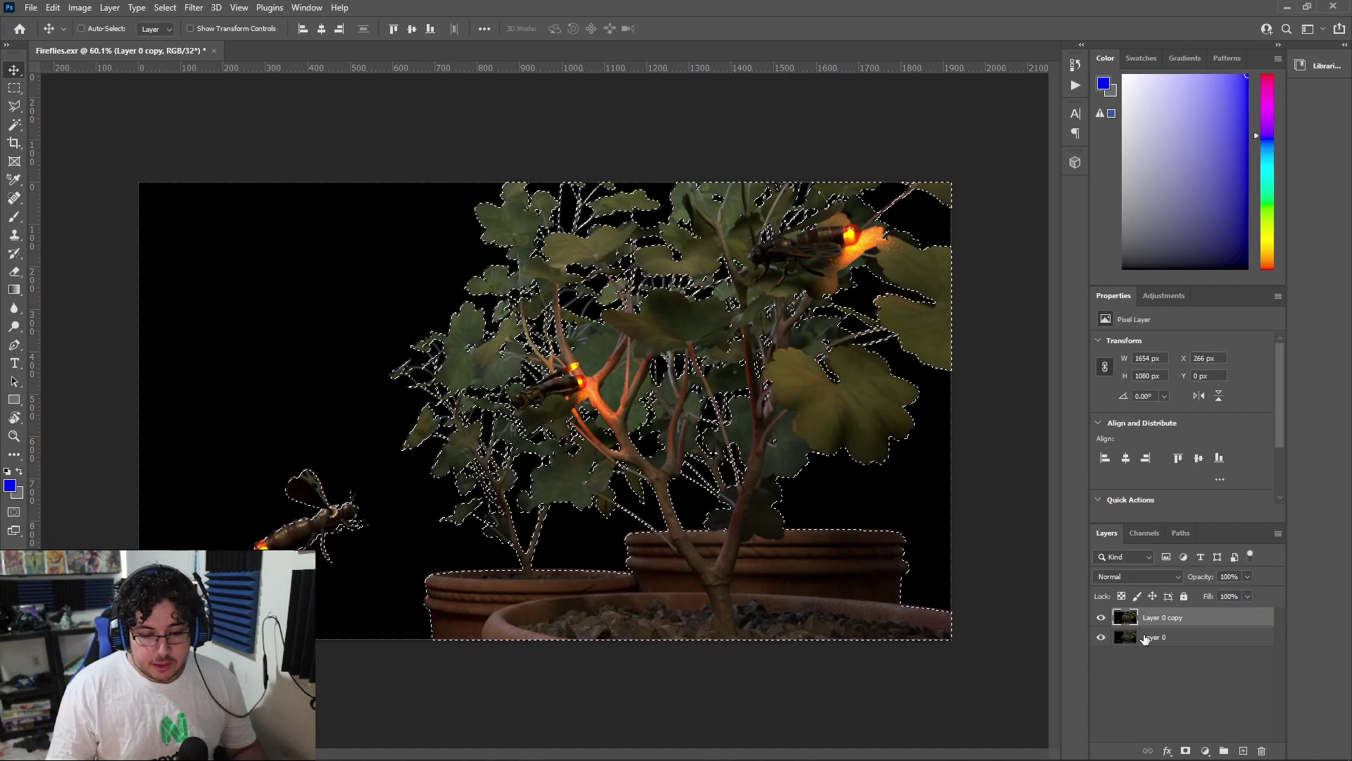
Lock and hide the original Layer 0, and mask its copy with the alpha selection
click(1113, 637)
click(1102, 637)
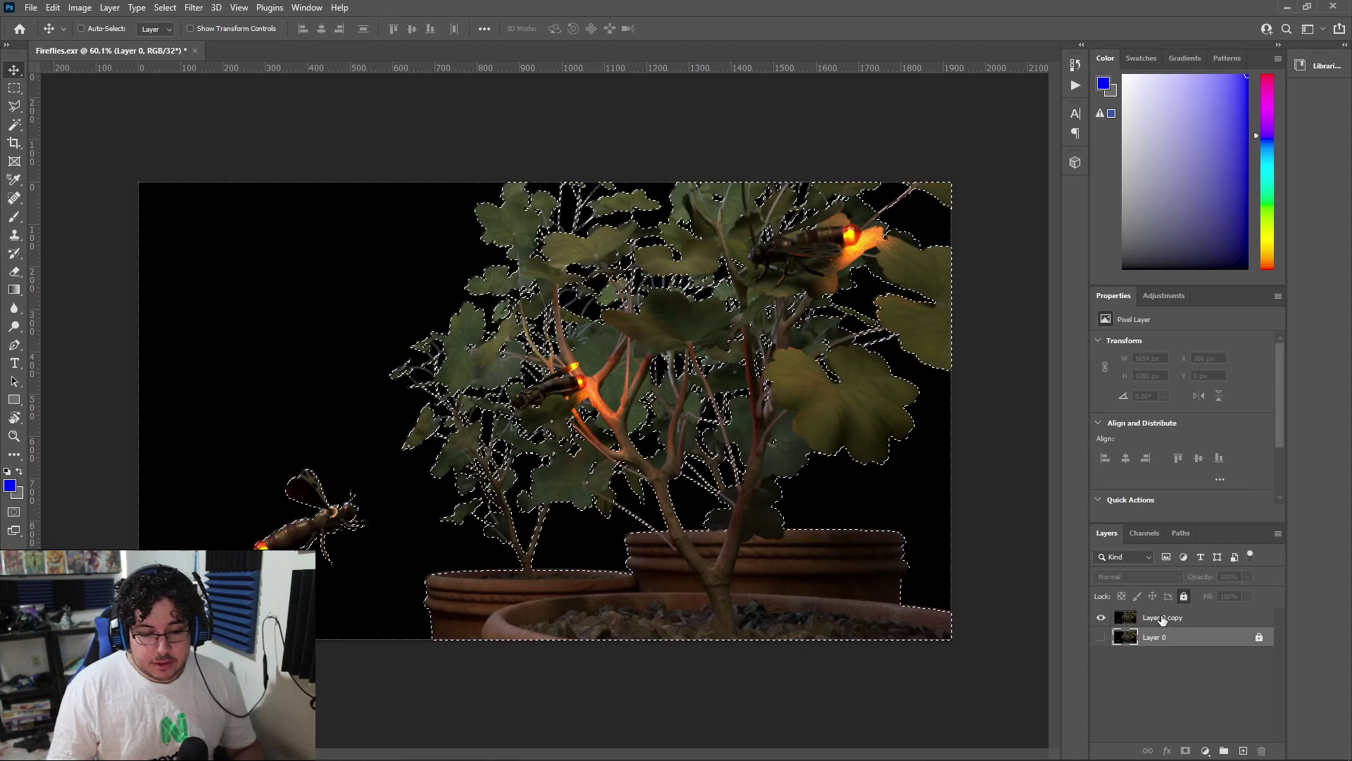
click(1161, 618)
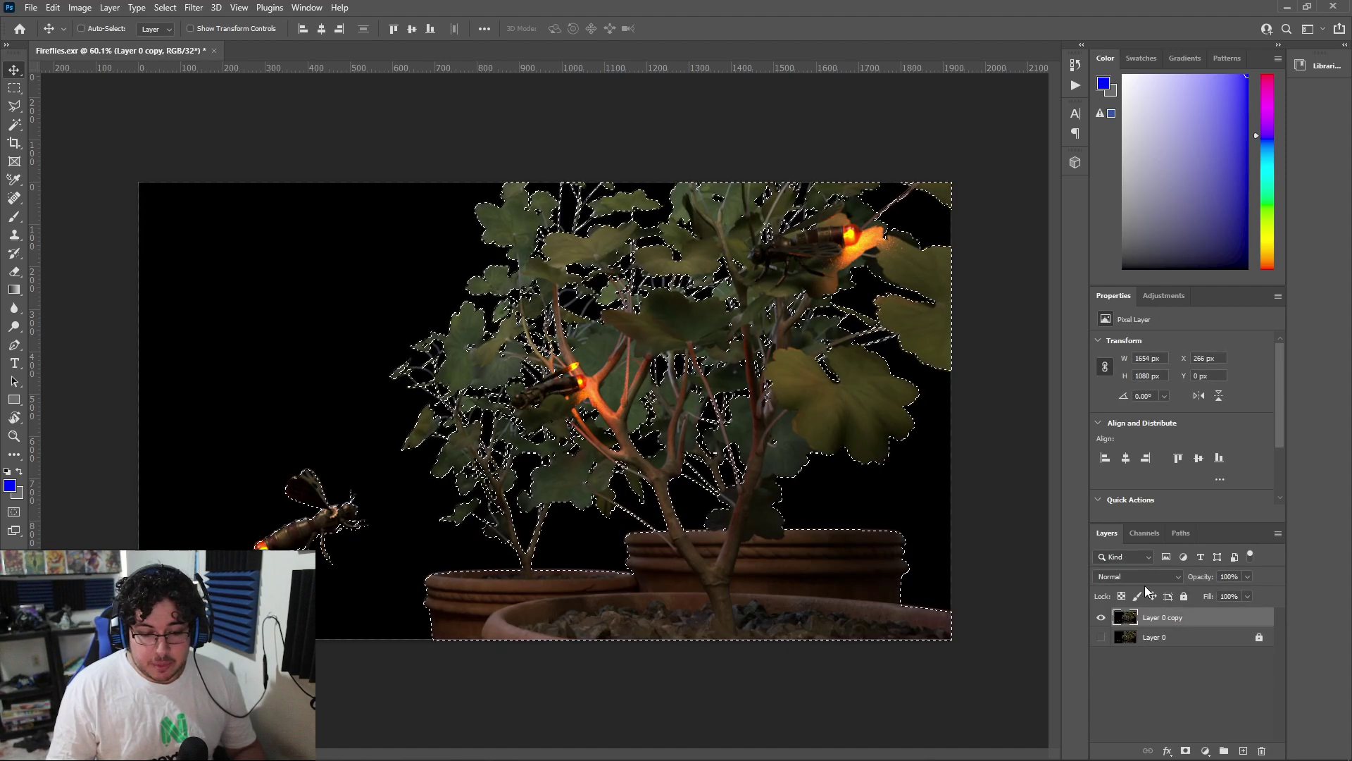
click(1185, 751)
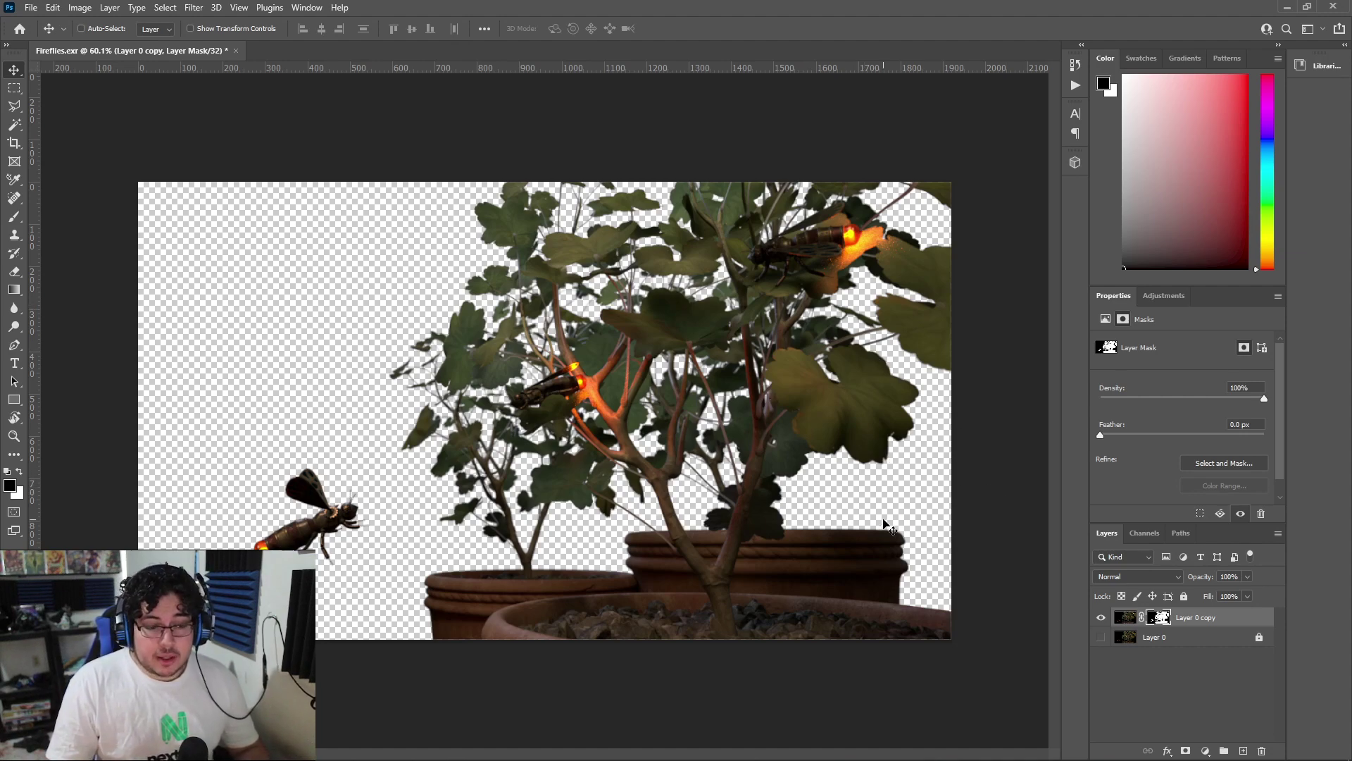
Add a black-filled layer directly beneath the masked Layer 0 copy and name it BG
click(1243, 750)
drag(1211, 636, 1211, 651)
key(d)
key(x)
key(ctrl+BackSpace)
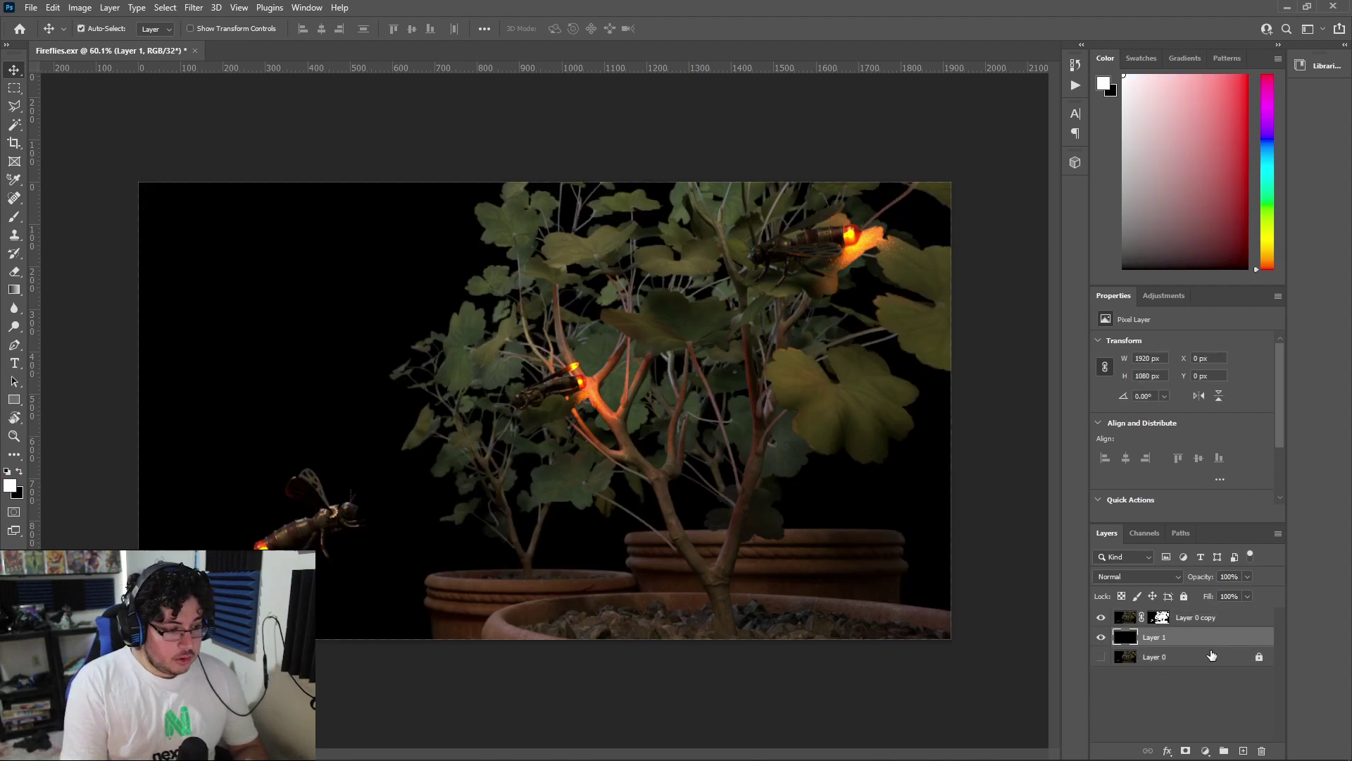
double_click(1164, 636)
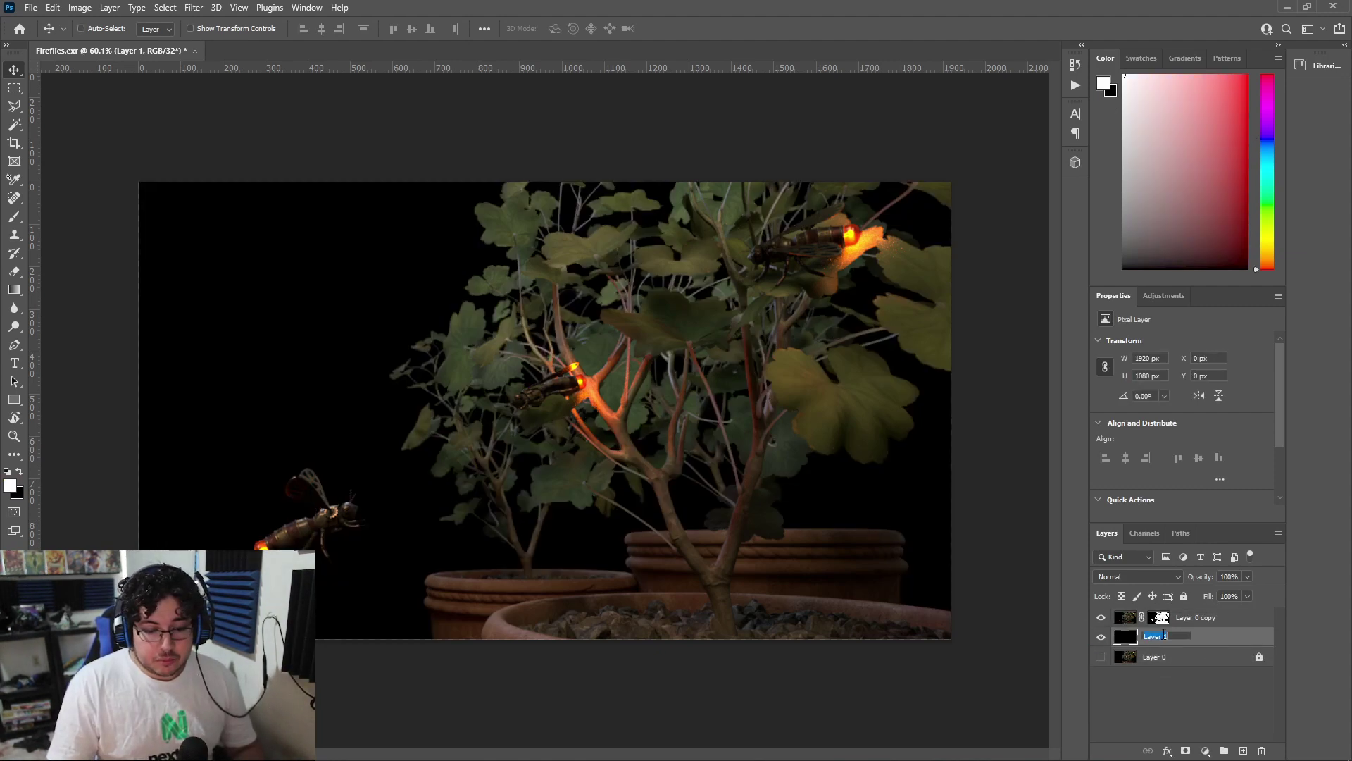
text(BG)
key(Return)
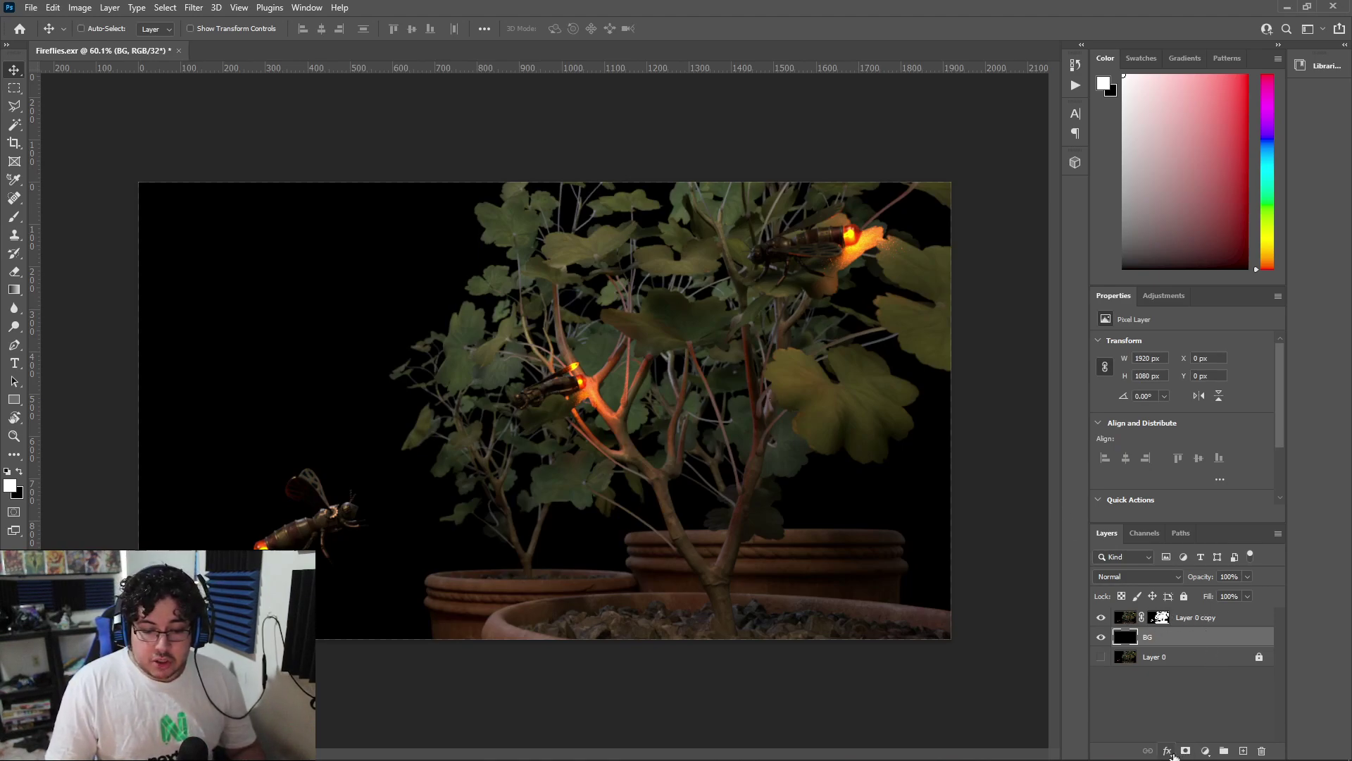
Add an Exposure adjustment layer and place it above the masked Layer 0 copy
click(1205, 752)
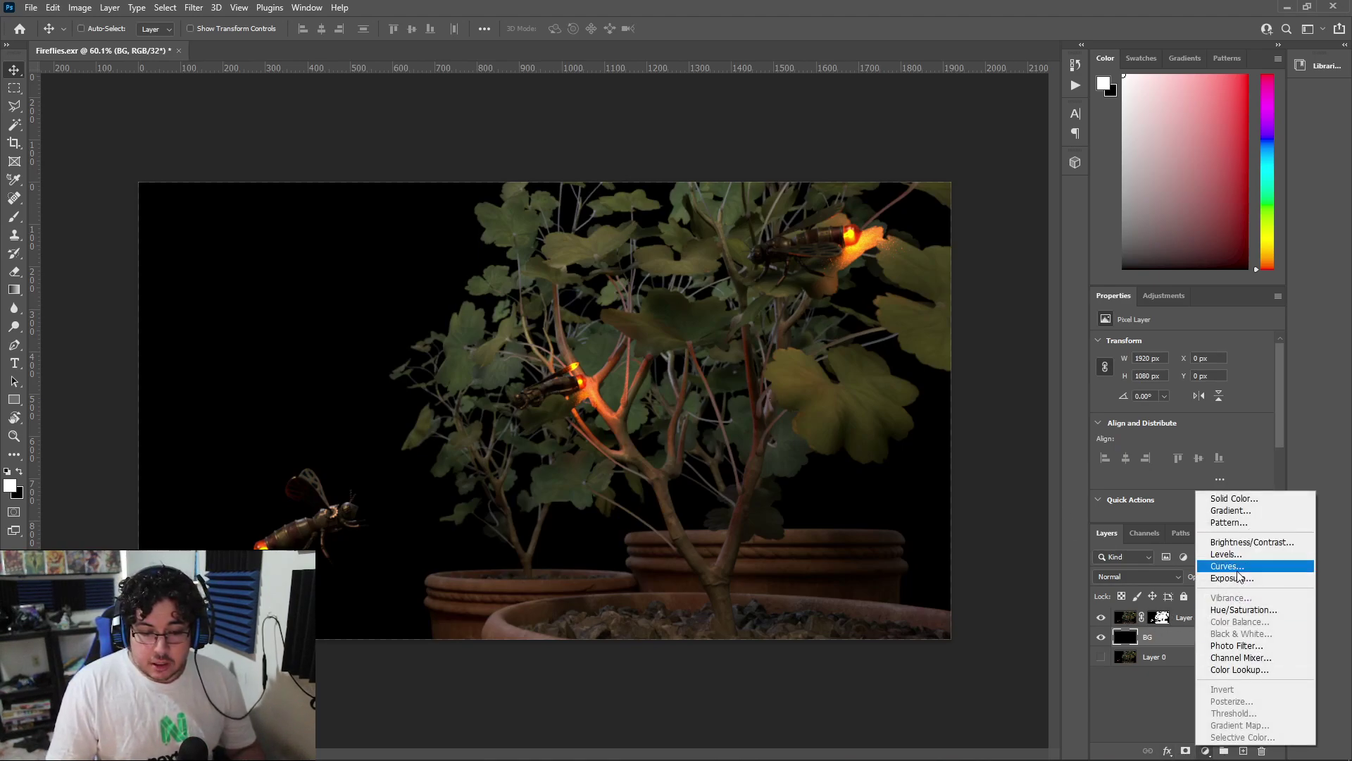
click(1239, 579)
drag(1189, 638, 1196, 616)
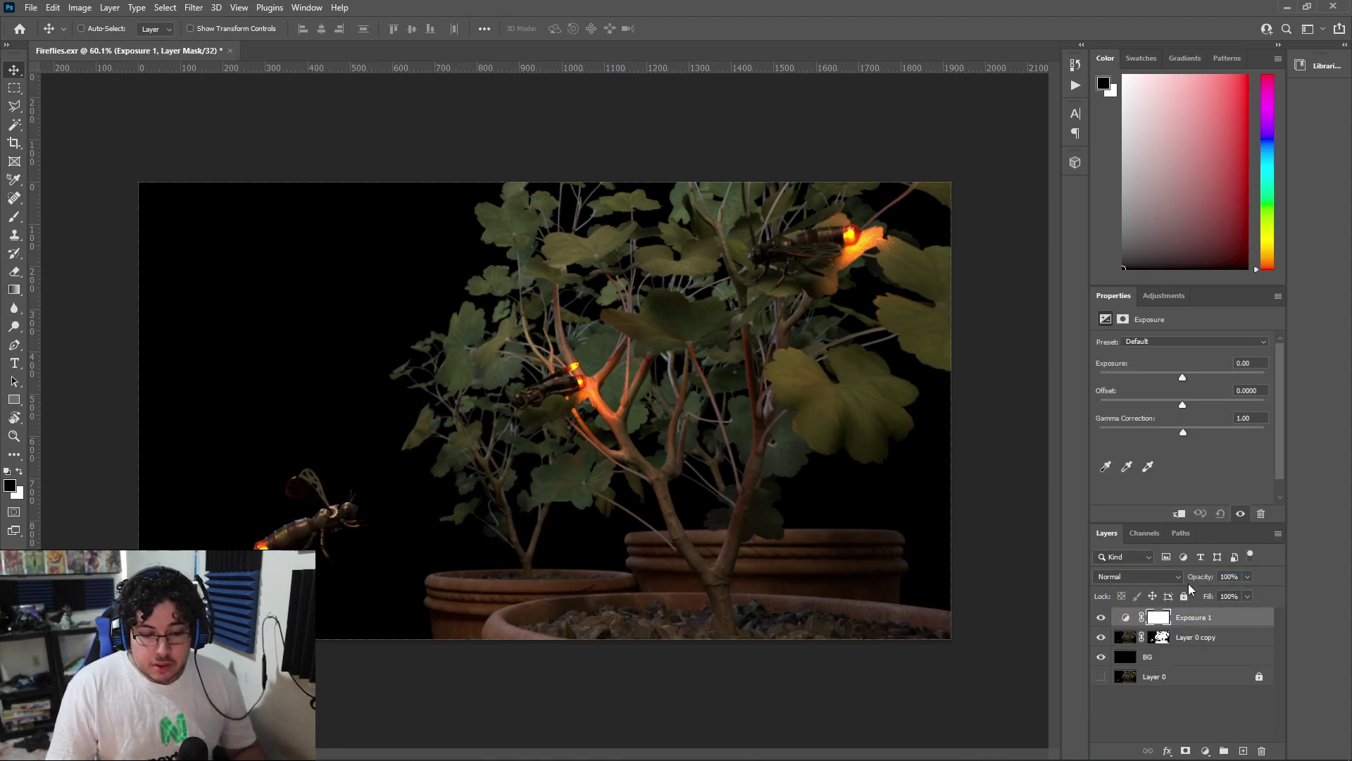
click(1124, 618)
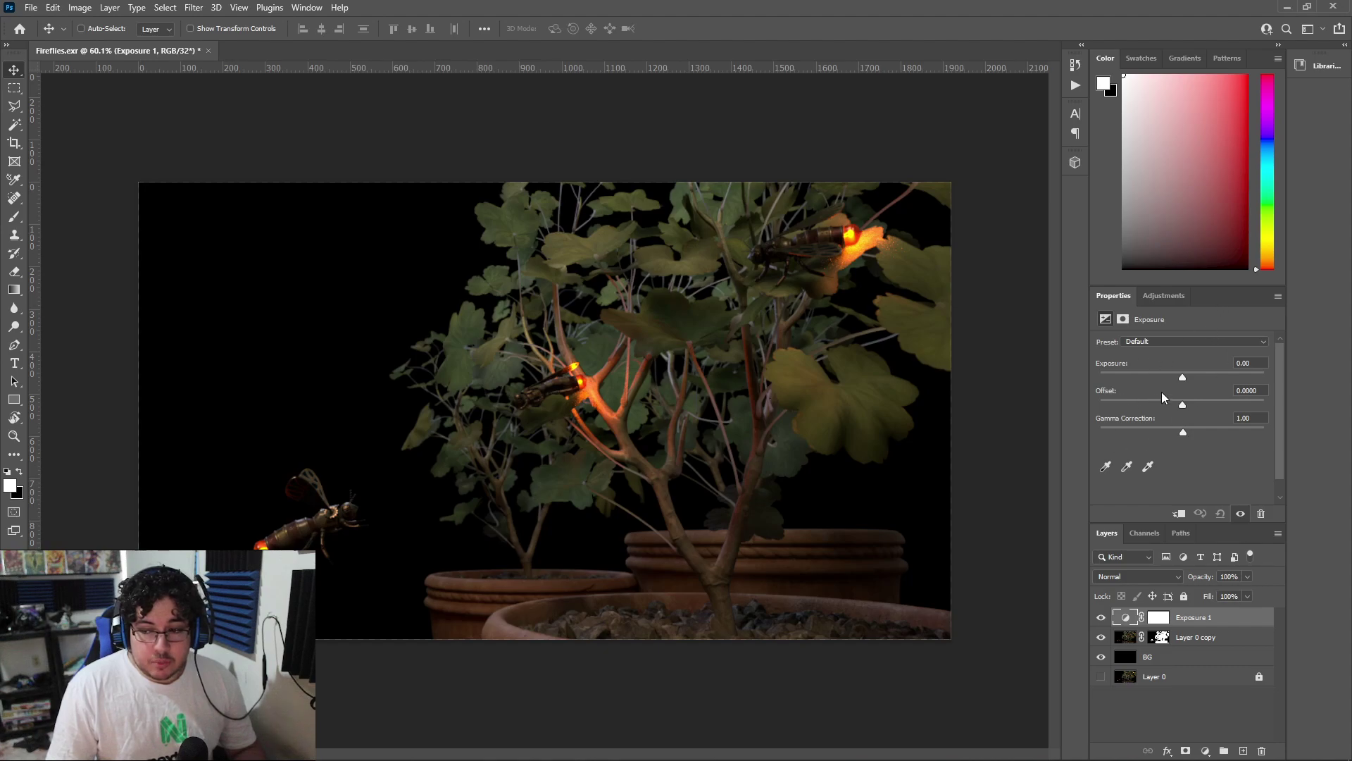
Darken the scene by setting the Exposure adjustment to exposure -1.00 and gamma correction 0.92
mouse_move(1184, 379)
mouse_down()
mouse_move(1207, 374)
mouse_move(1162, 380)
mouse_up()
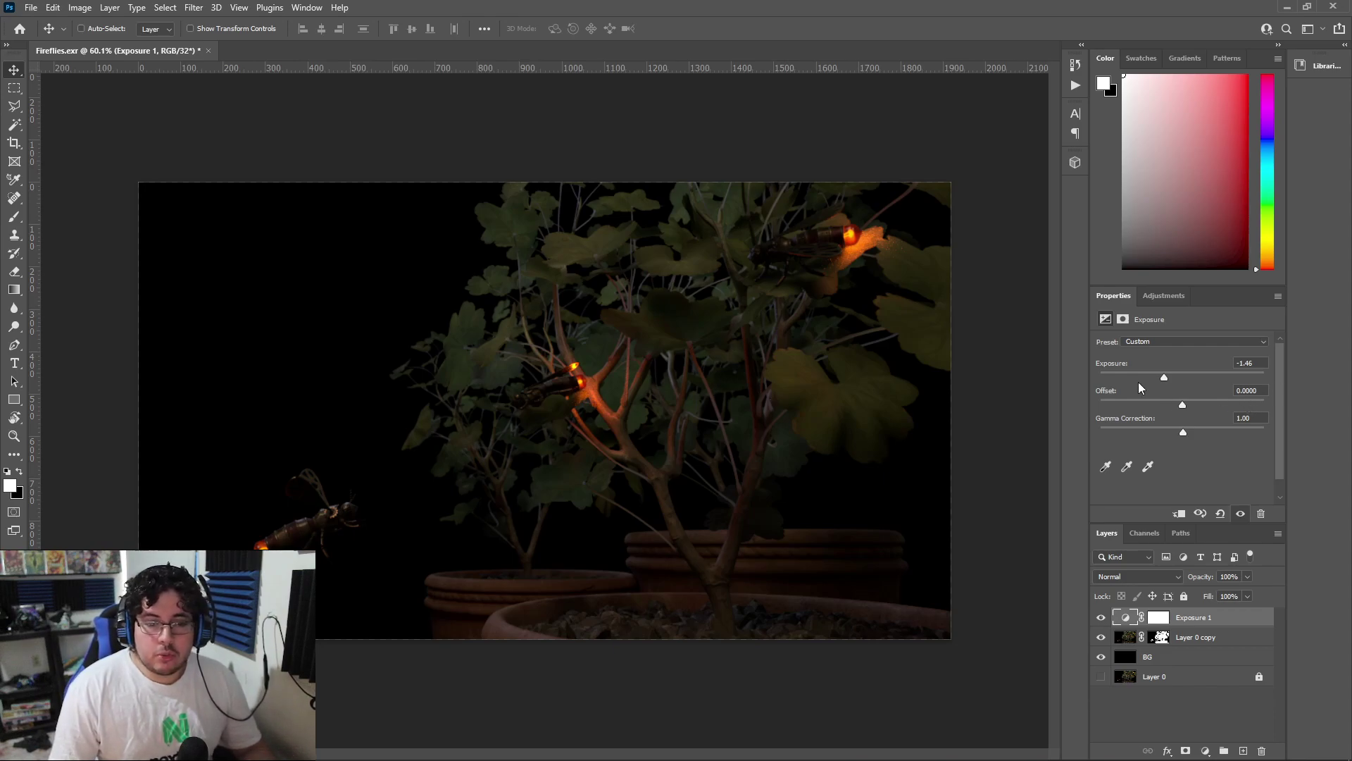
drag(1164, 379, 1176, 380)
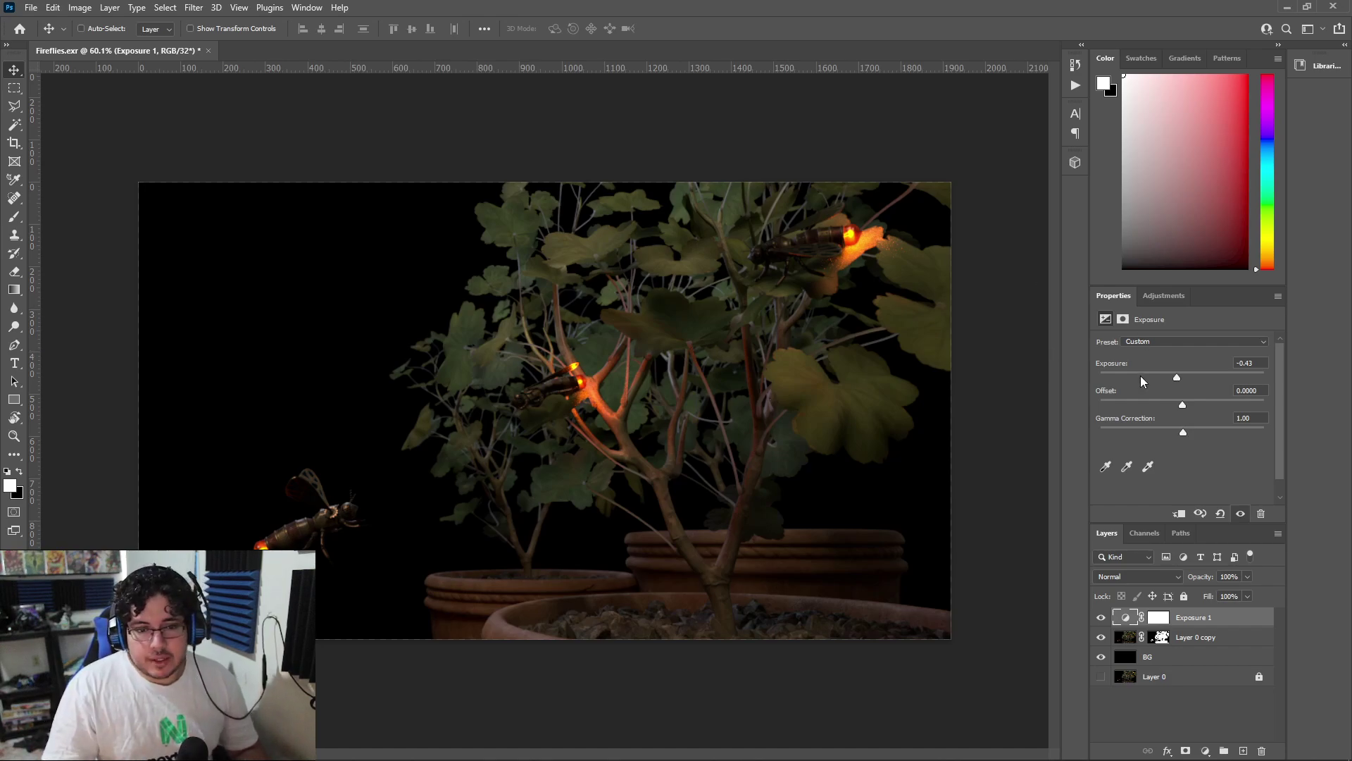
drag(1176, 376, 1180, 404)
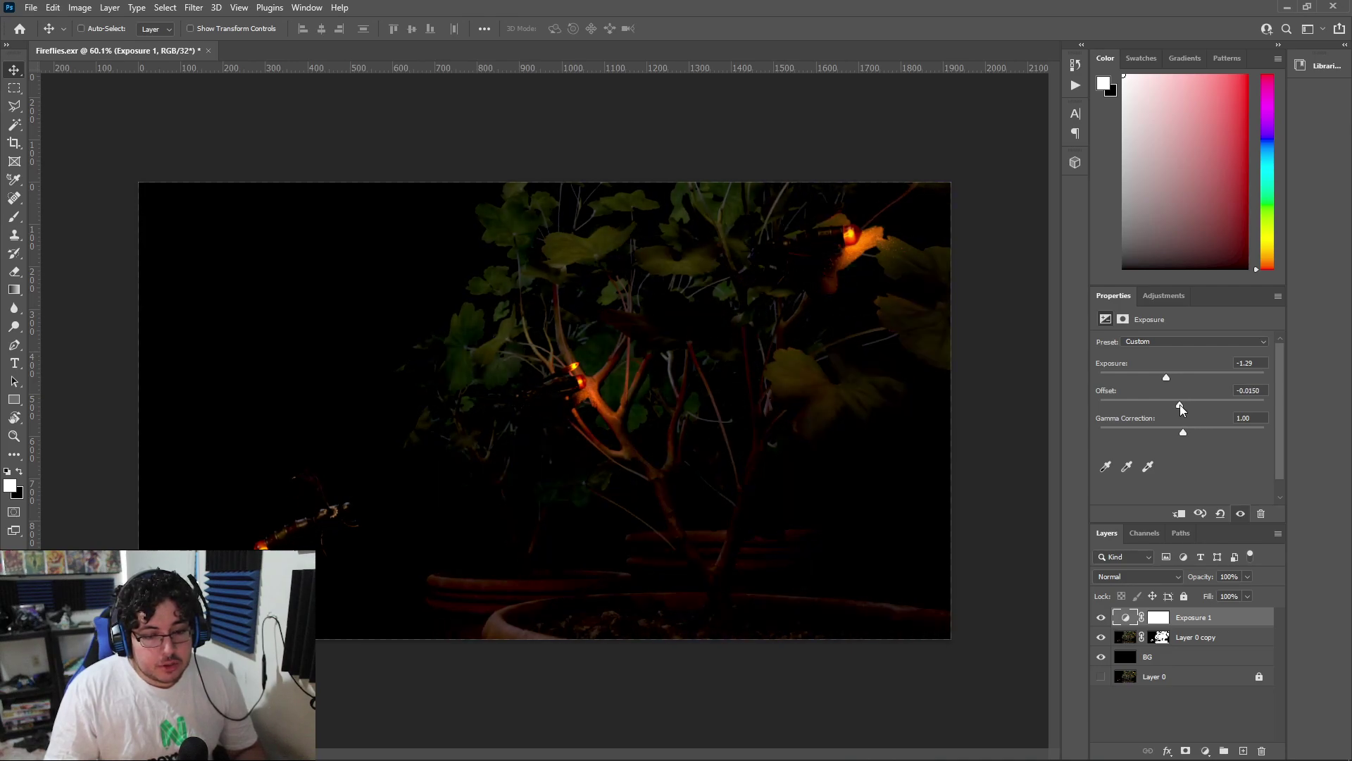
double_click(1180, 405)
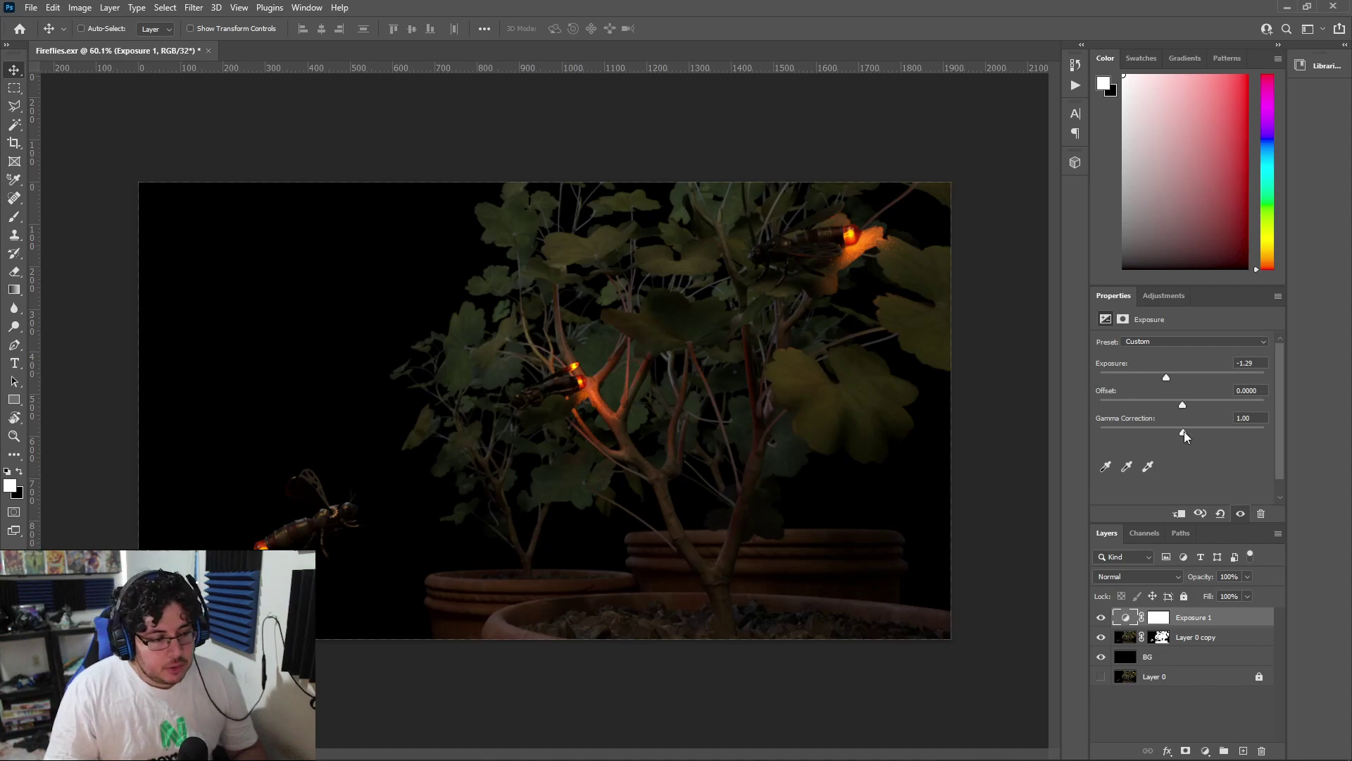
drag(1180, 430, 1170, 429)
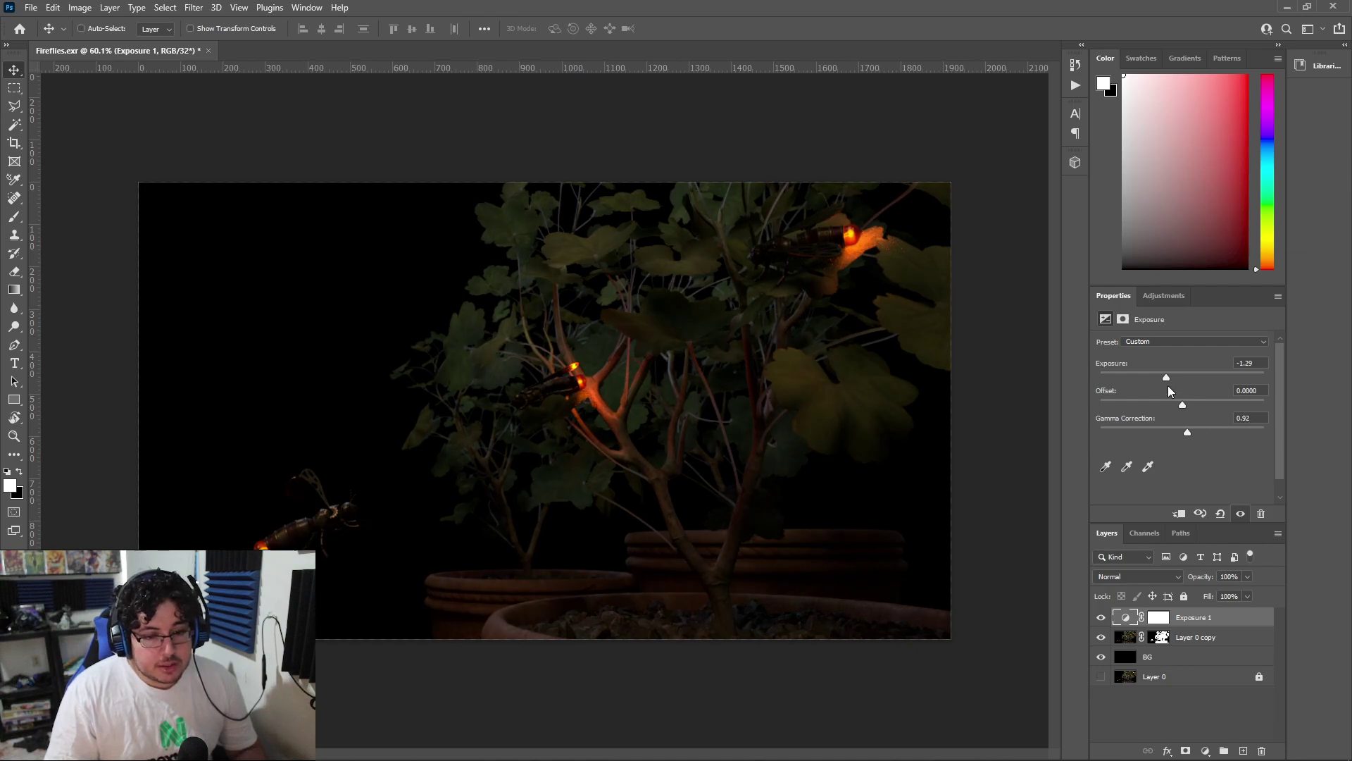
drag(1165, 380, 1170, 383)
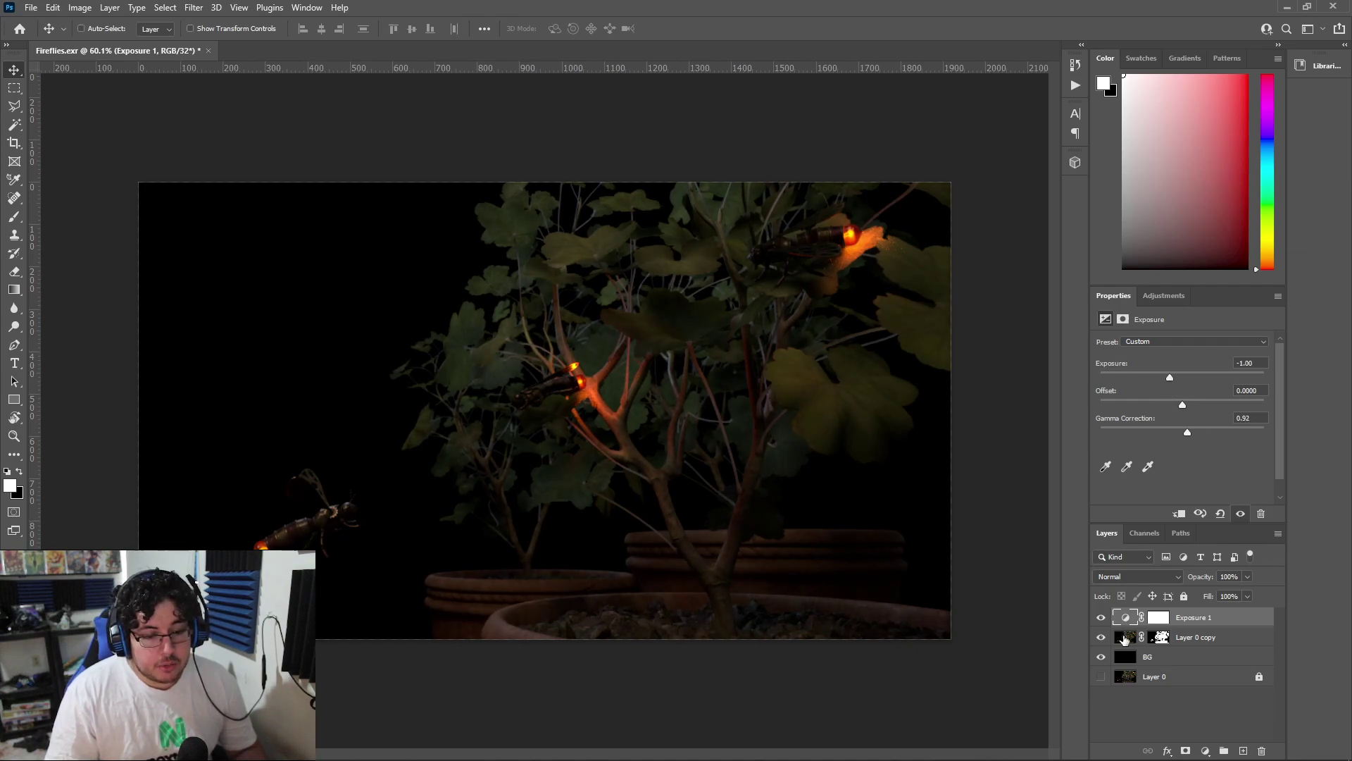
click(1141, 715)
click(1204, 751)
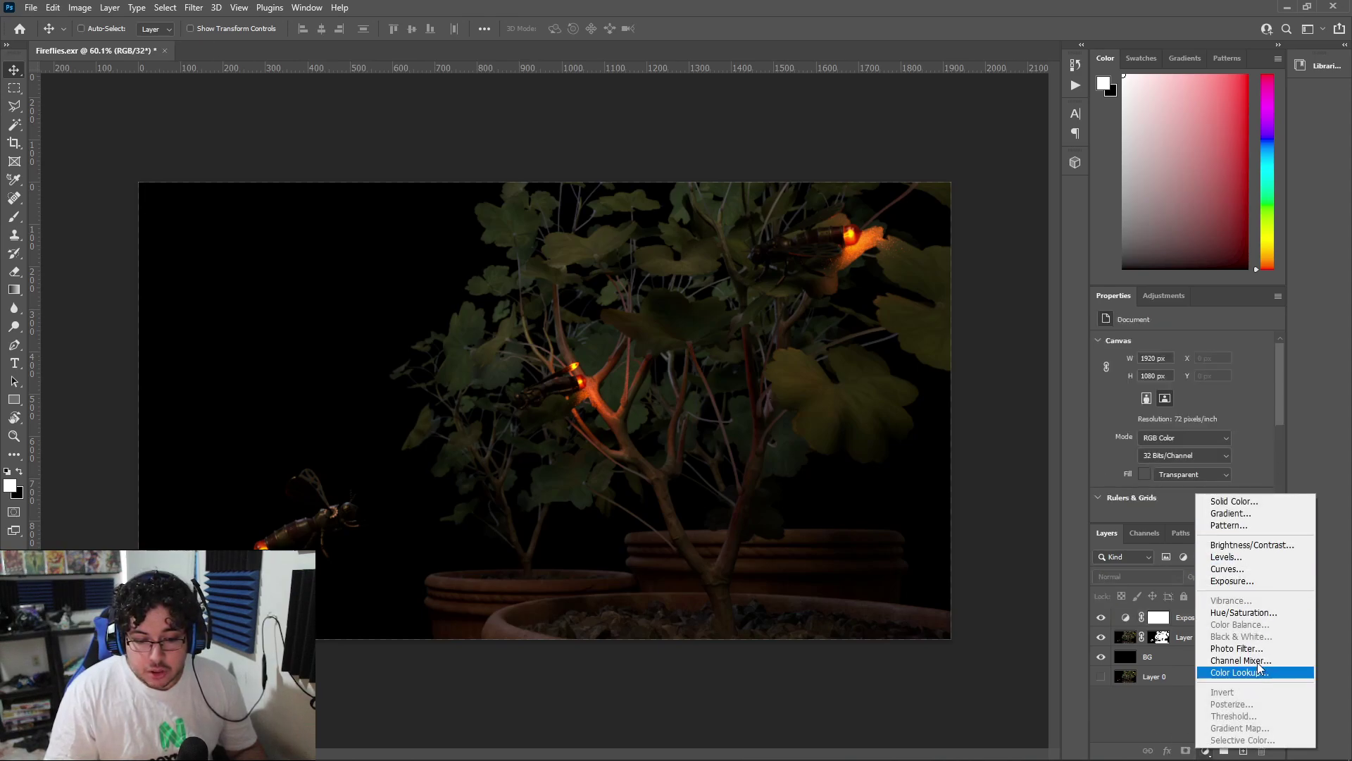
click(1234, 574)
click(1182, 361)
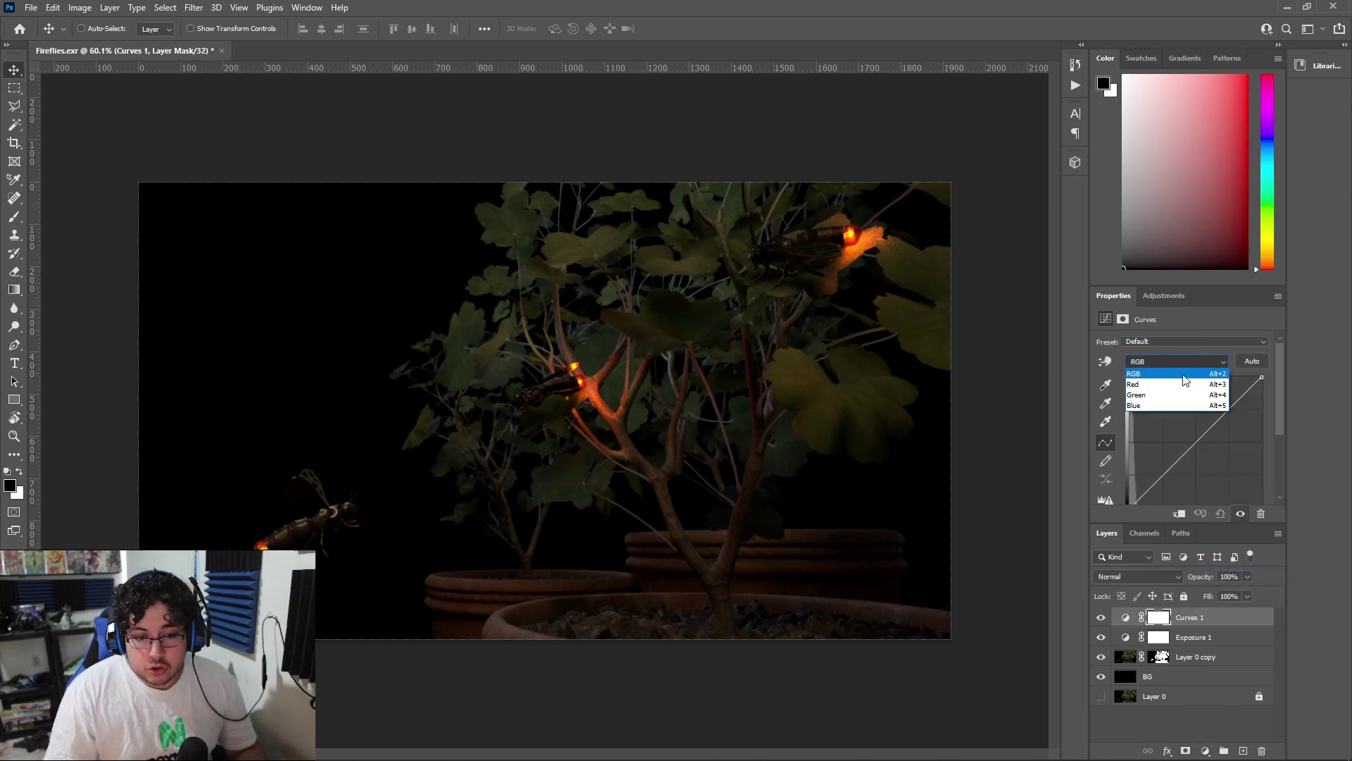
click(1176, 716)
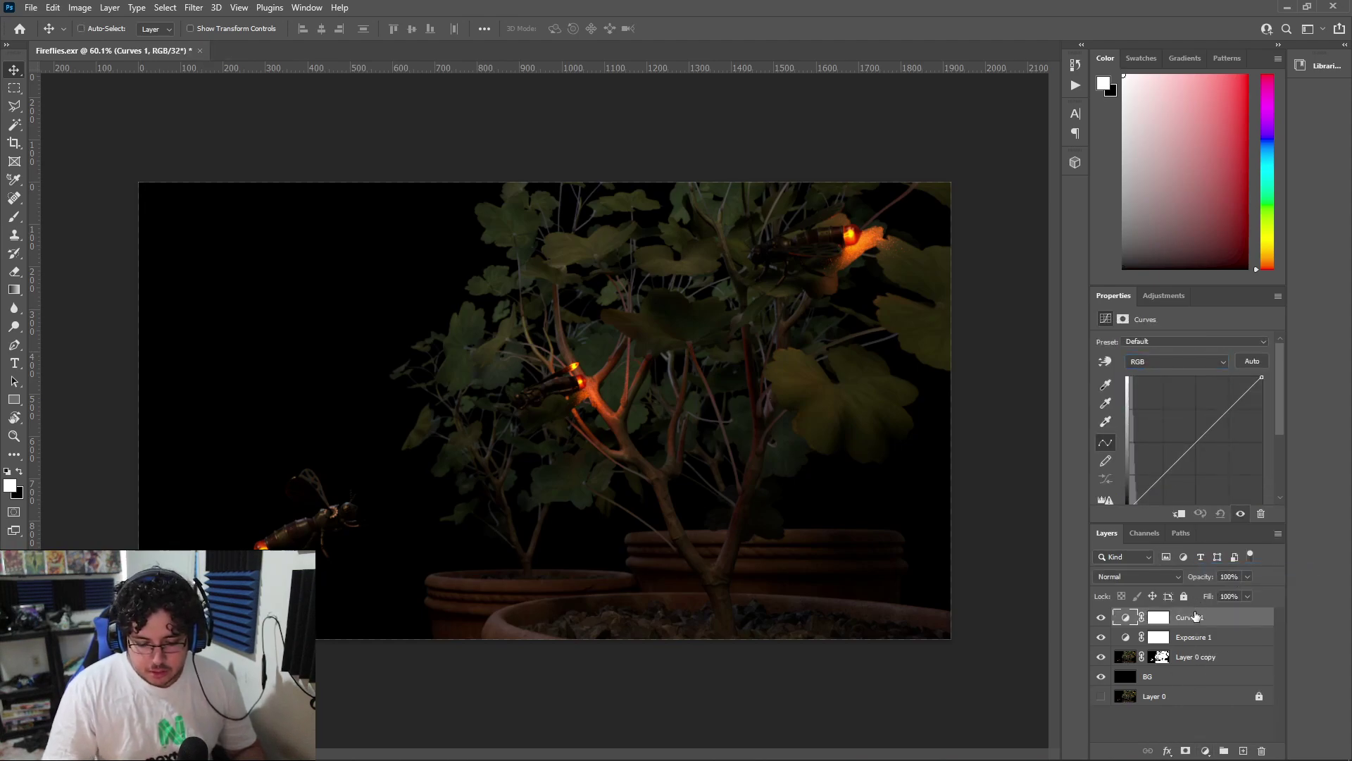
key(Delete)
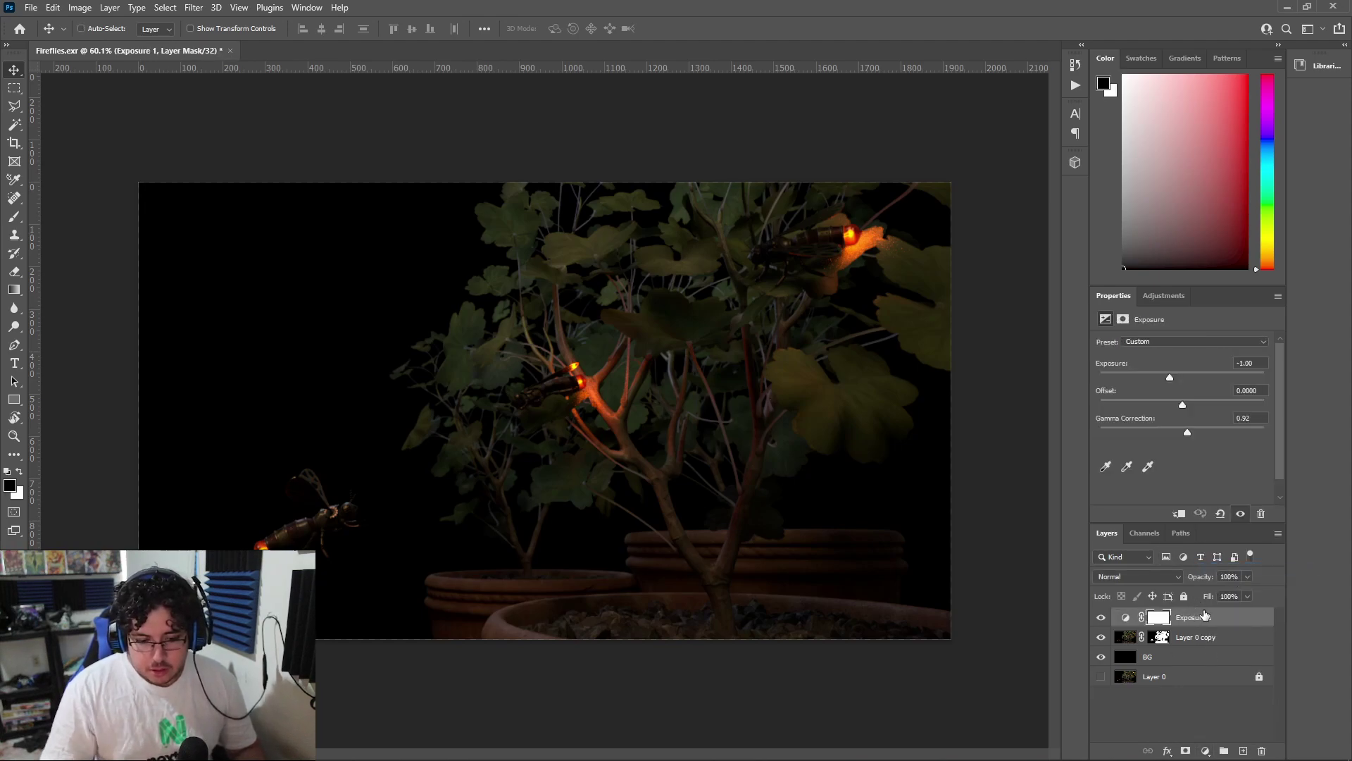
Add a Curves adjustment layer above the Exposure layer and place shadow, midtone and highlight points on its RGB curve
click(1205, 751)
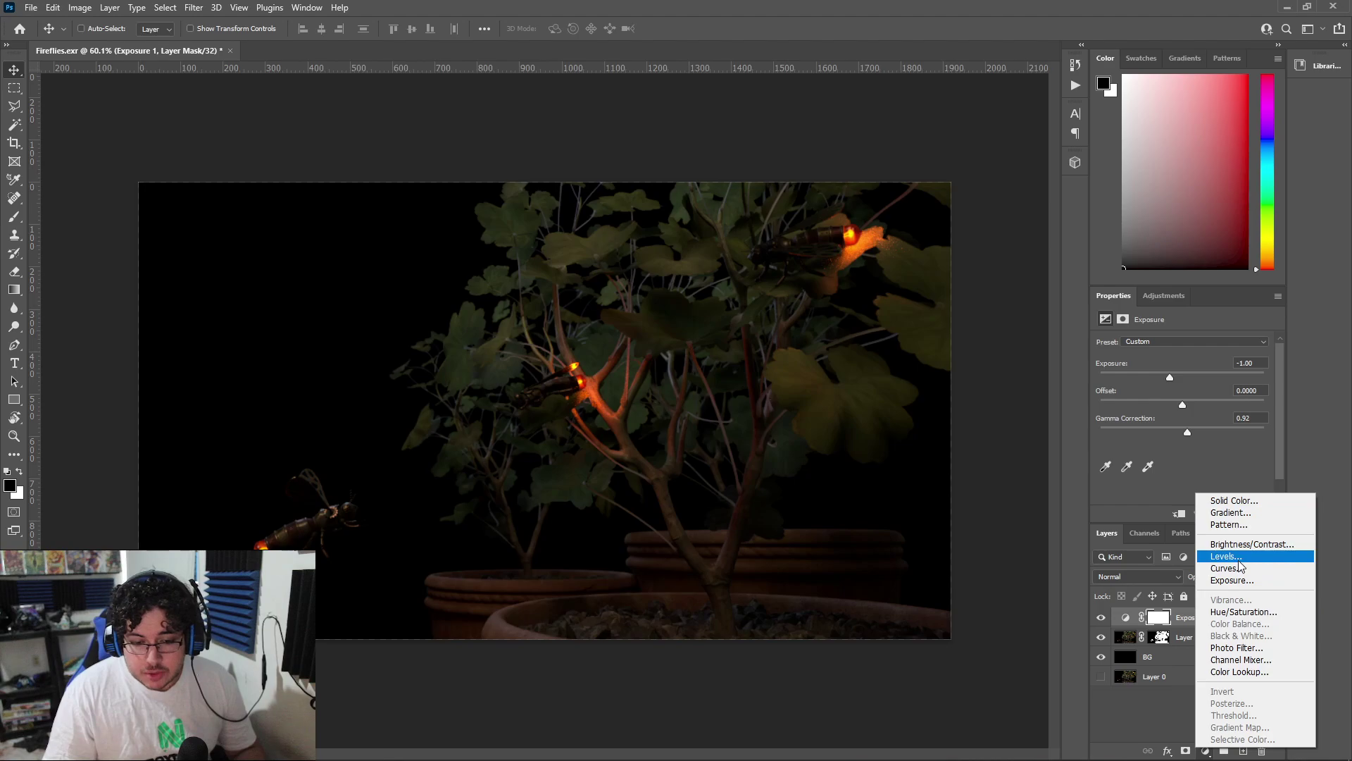
click(1226, 568)
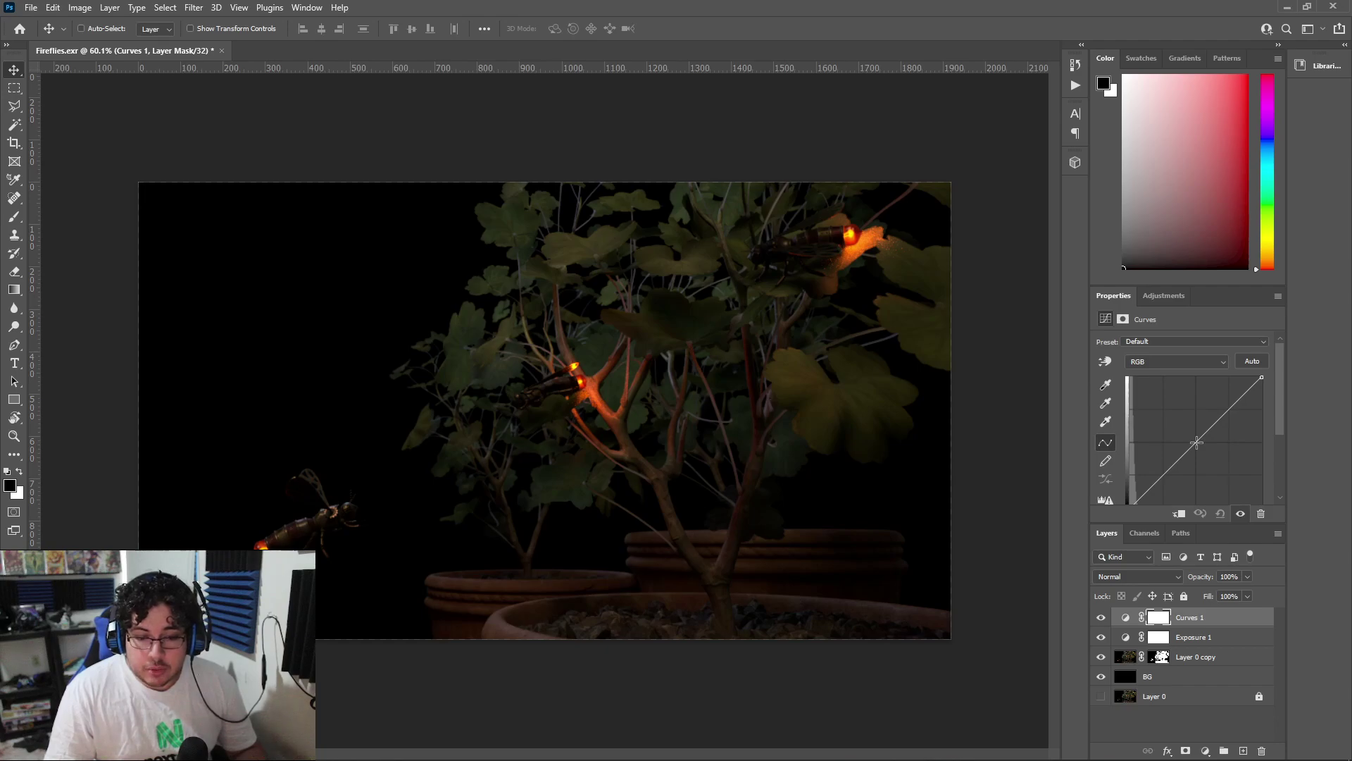
click(1197, 441)
click(1160, 477)
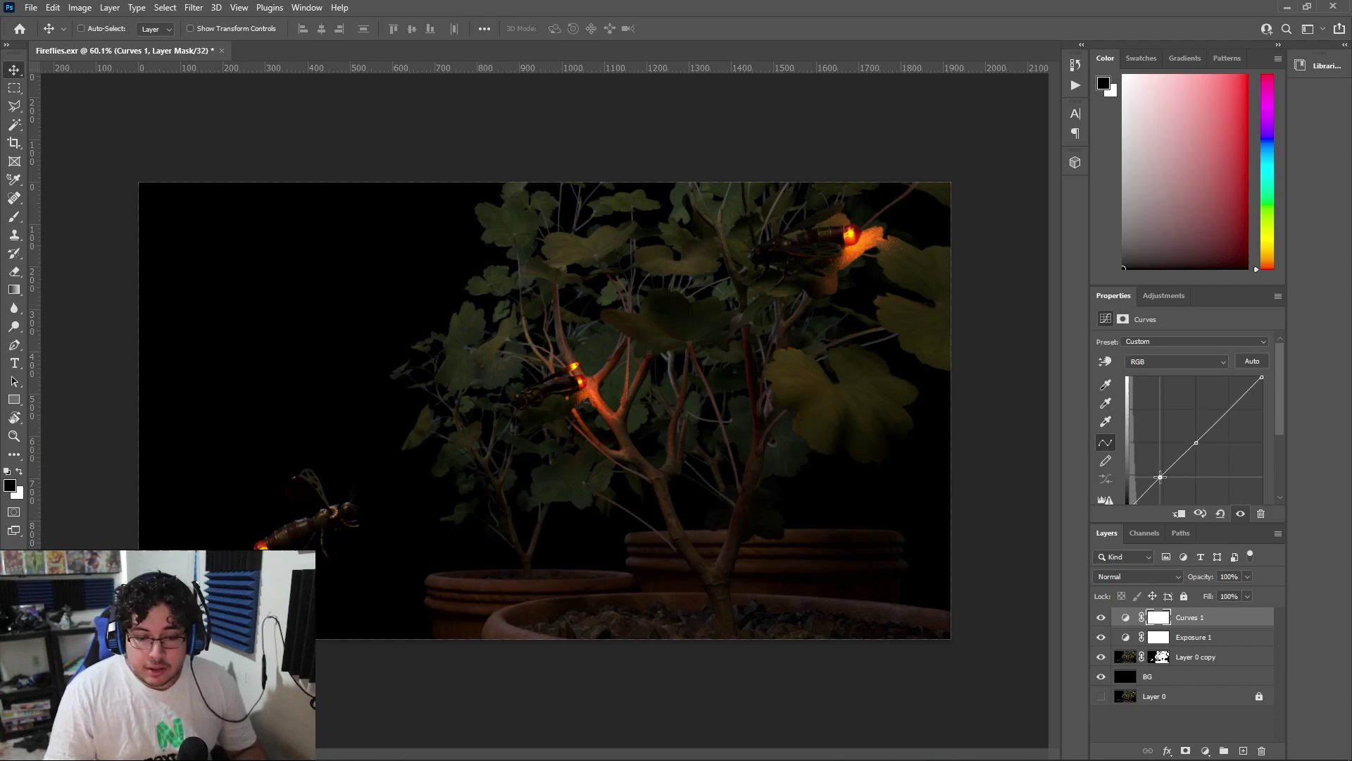
click(1241, 399)
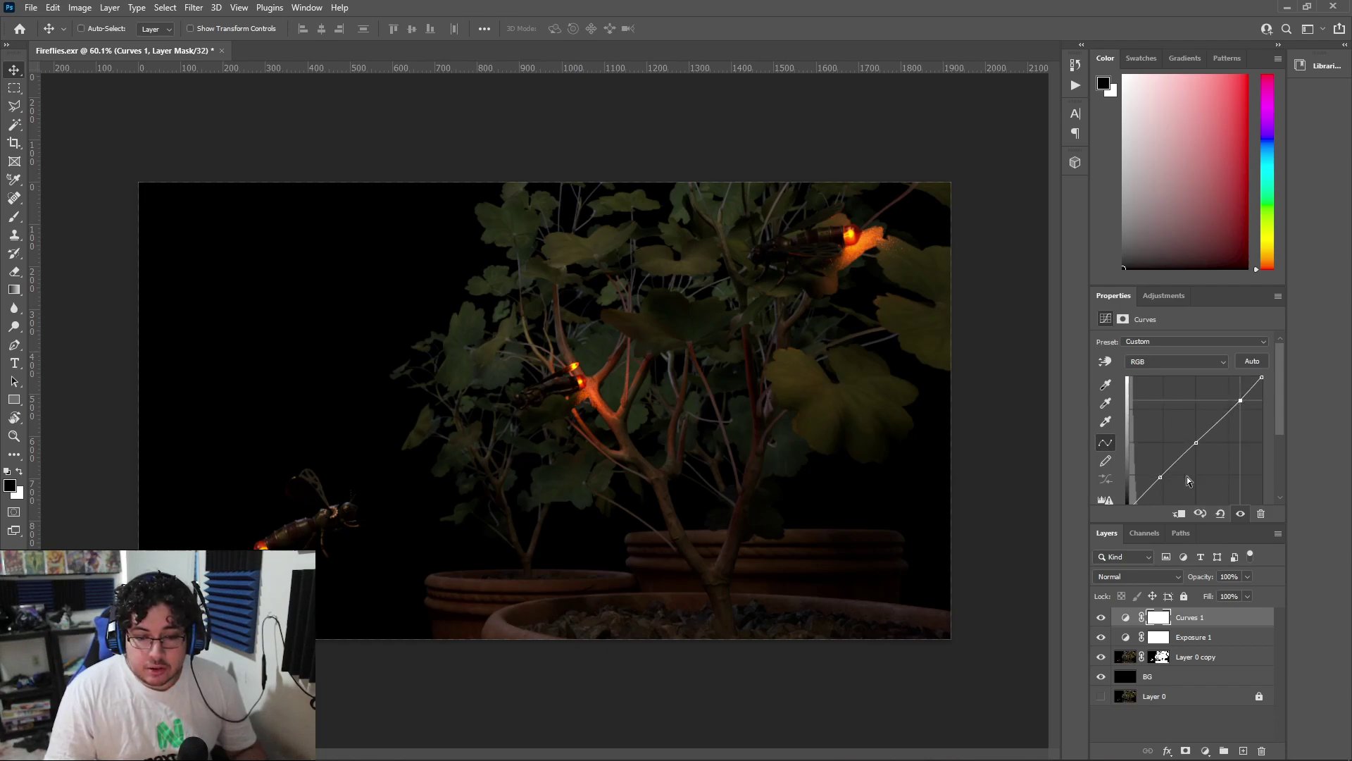
Shape the curve into an S with lower shadows and raised highlights, and reduce the Curves layer's opacity to 29%
drag(1160, 477, 1165, 480)
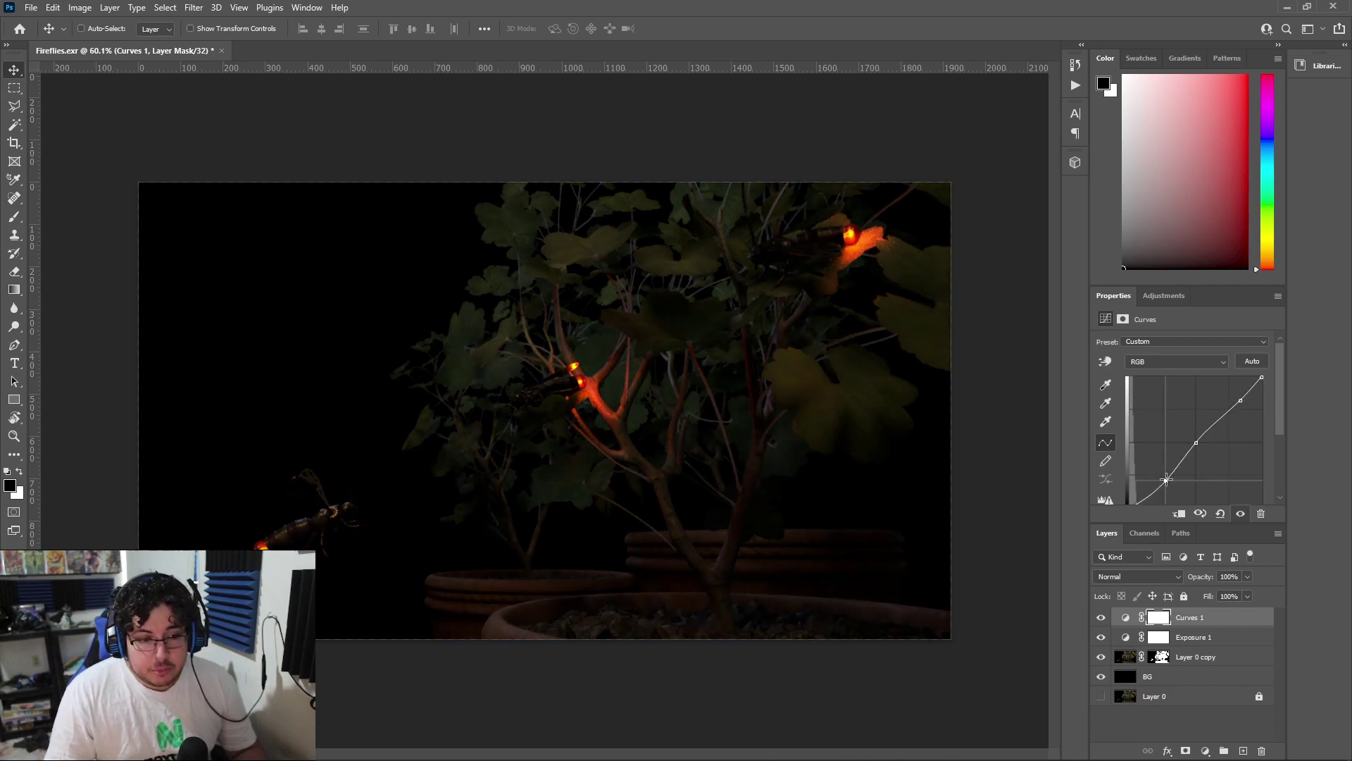
drag(1242, 401, 1222, 391)
mouse_move(1232, 393)
mouse_down()
mouse_move(1195, 375)
mouse_move(1238, 405)
mouse_move(1241, 394)
mouse_move(1234, 407)
mouse_move(1237, 396)
mouse_up()
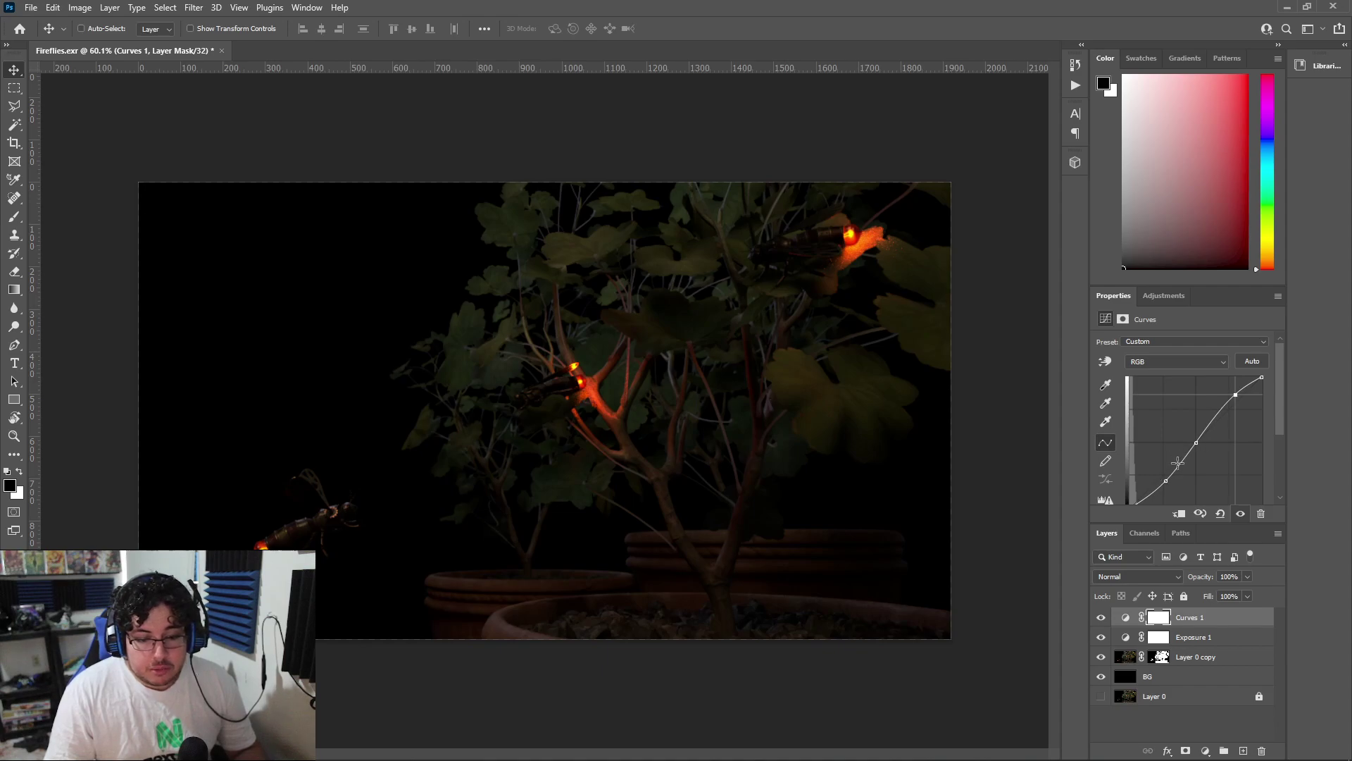
drag(1202, 577, 1215, 581)
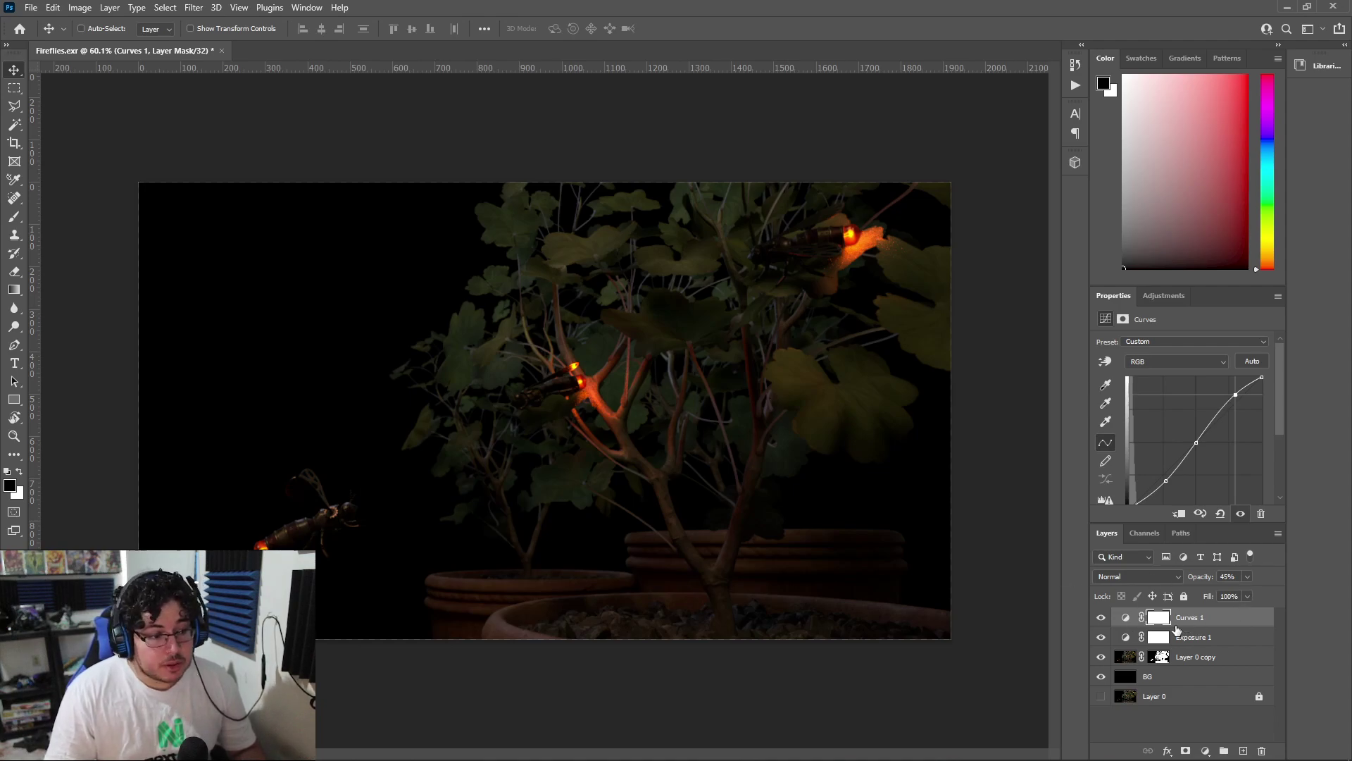
drag(1202, 579, 1202, 583)
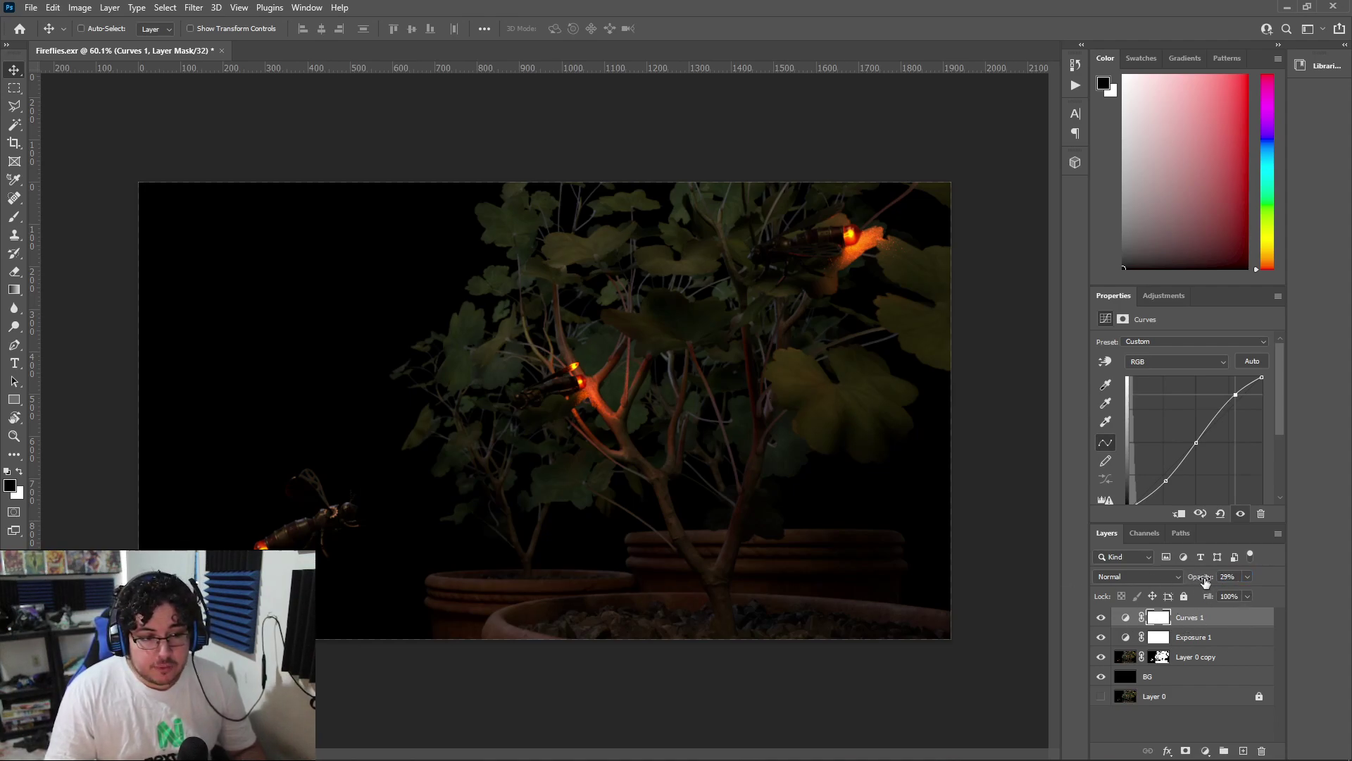
Brighten the scene slightly by setting the Exposure adjustment's exposure to -0.66
double_click(1153, 637)
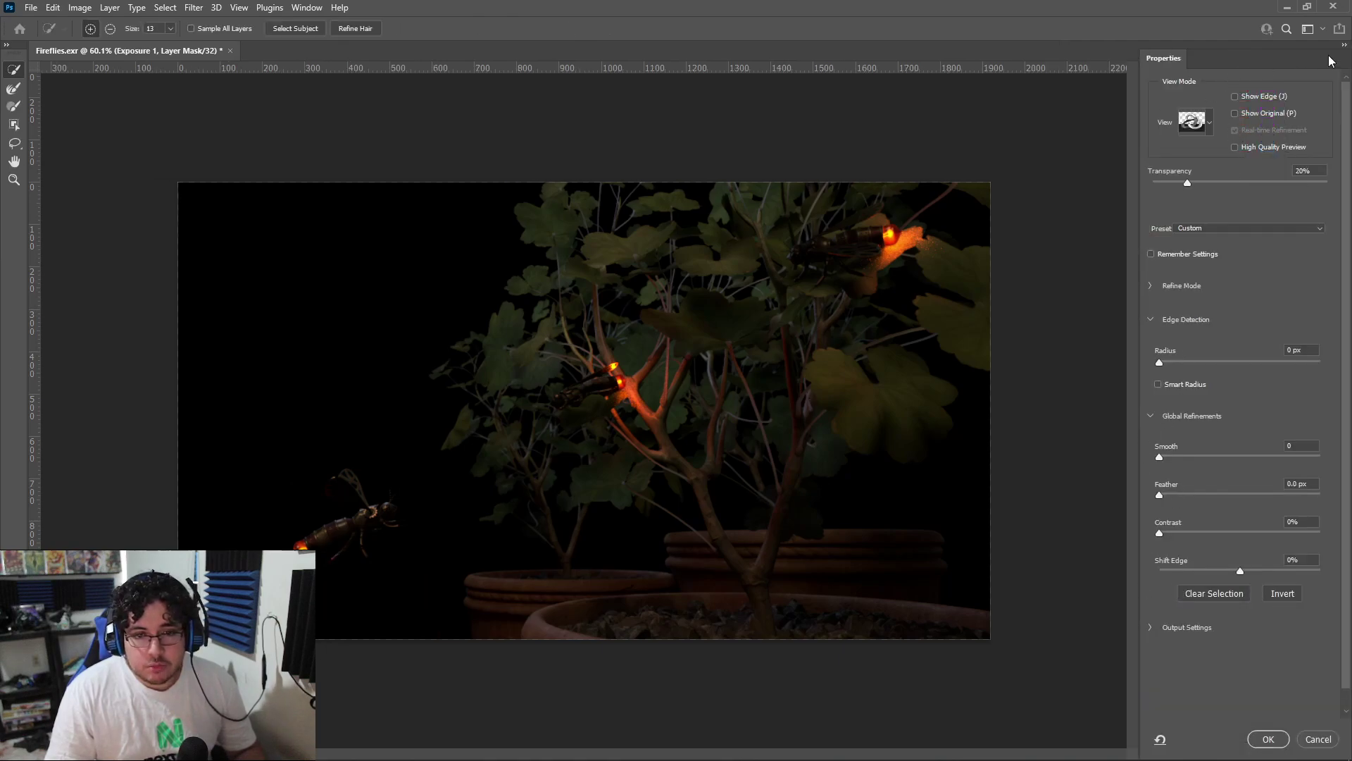
click(1318, 738)
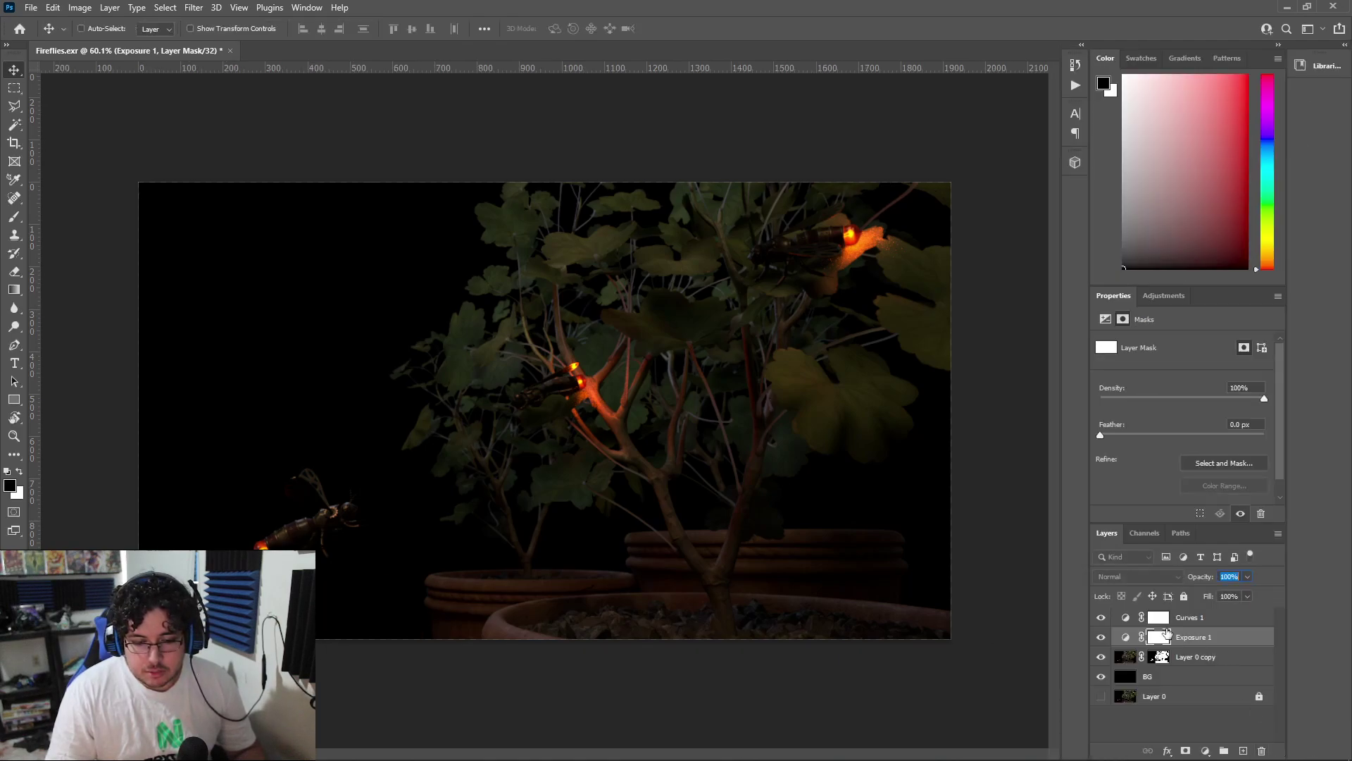
click(1126, 638)
drag(1168, 377, 1172, 377)
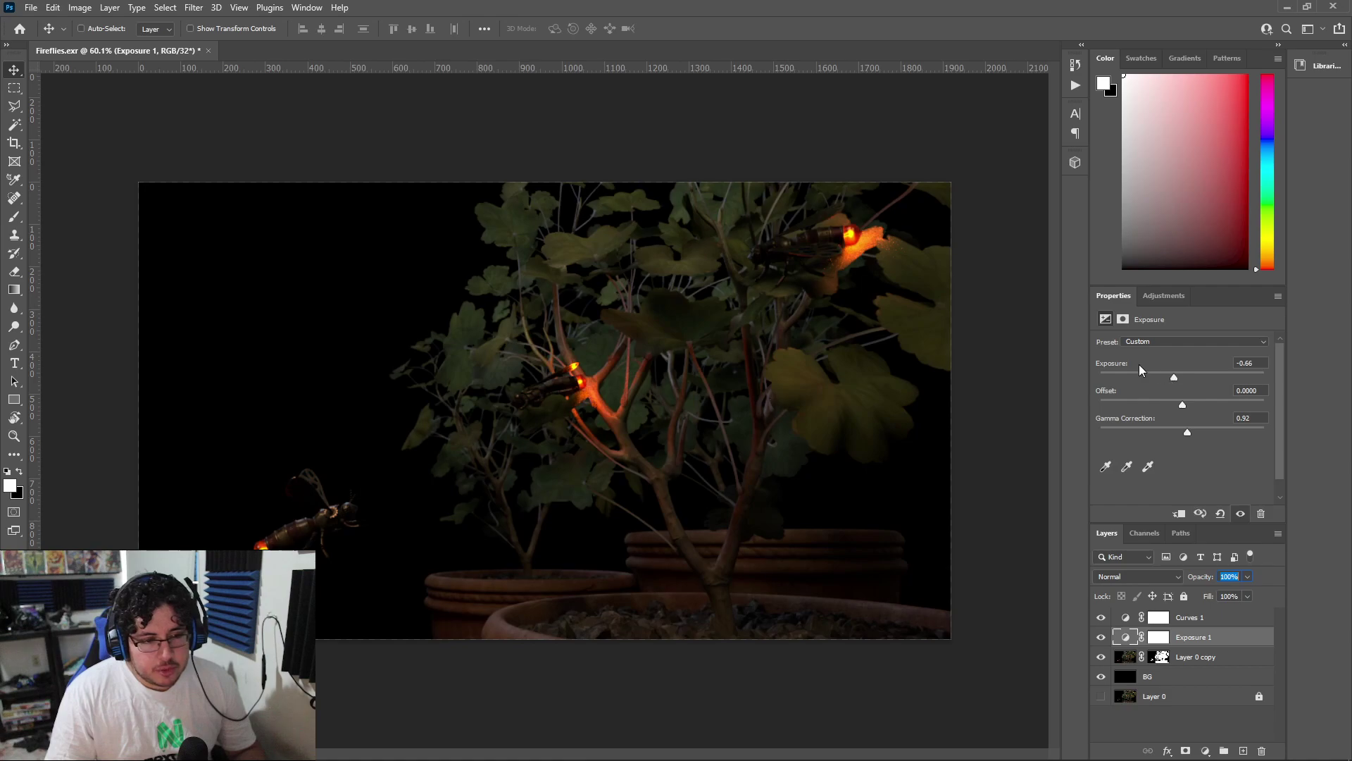
Add a Hue/Saturation adjustment layer above the Exposure layer with saturation +11 and lightness -19
click(1205, 751)
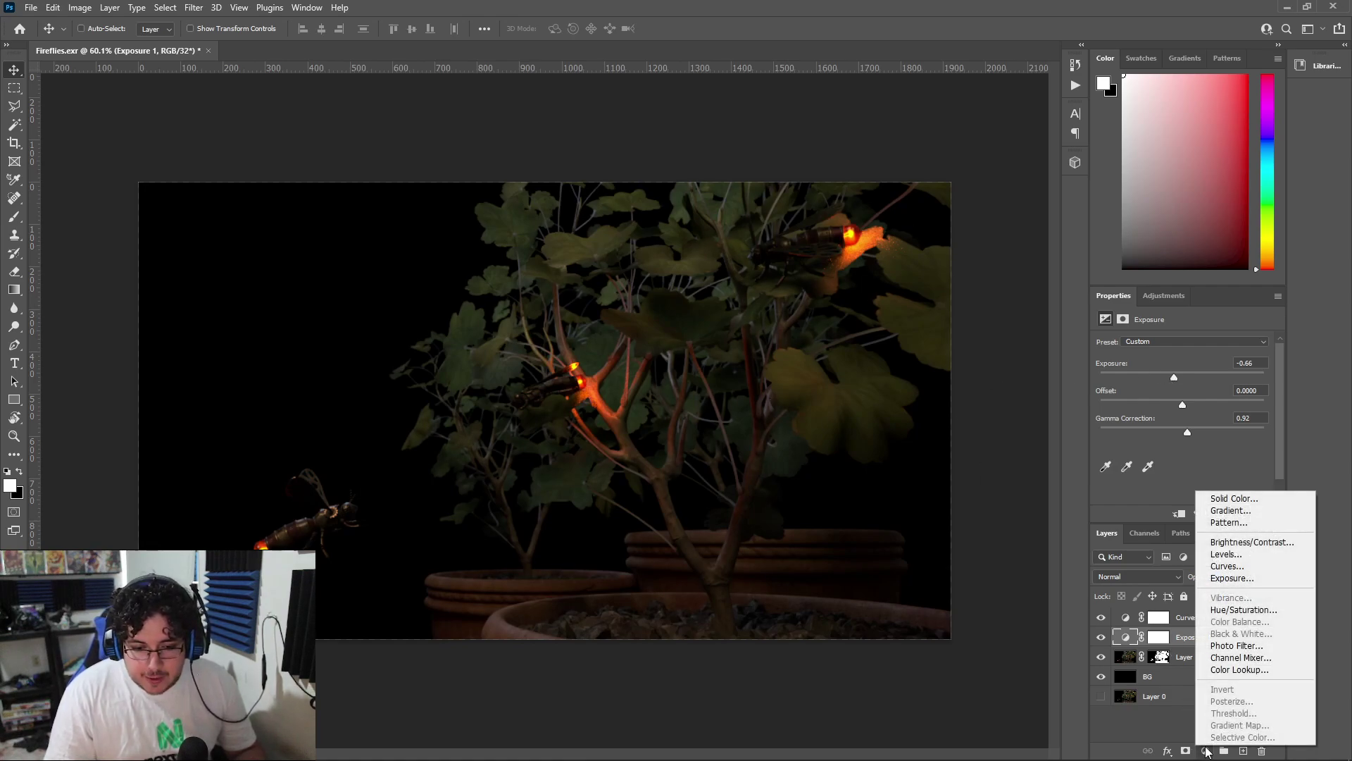
click(1220, 609)
mouse_move(1182, 422)
mouse_down()
mouse_move(1203, 420)
mouse_move(1187, 426)
mouse_up()
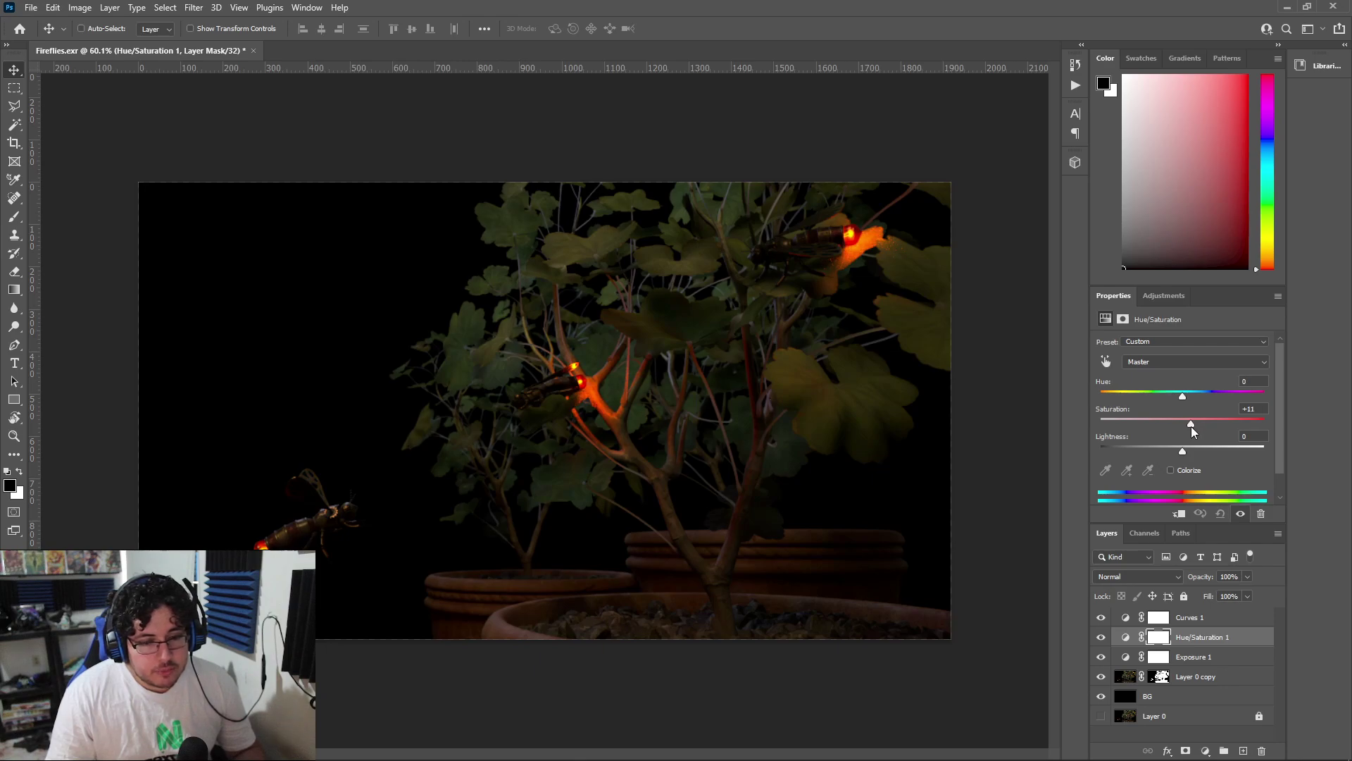
mouse_move(1168, 455)
mouse_down()
mouse_move(1180, 455)
mouse_move(1105, 459)
mouse_move(1169, 459)
mouse_up()
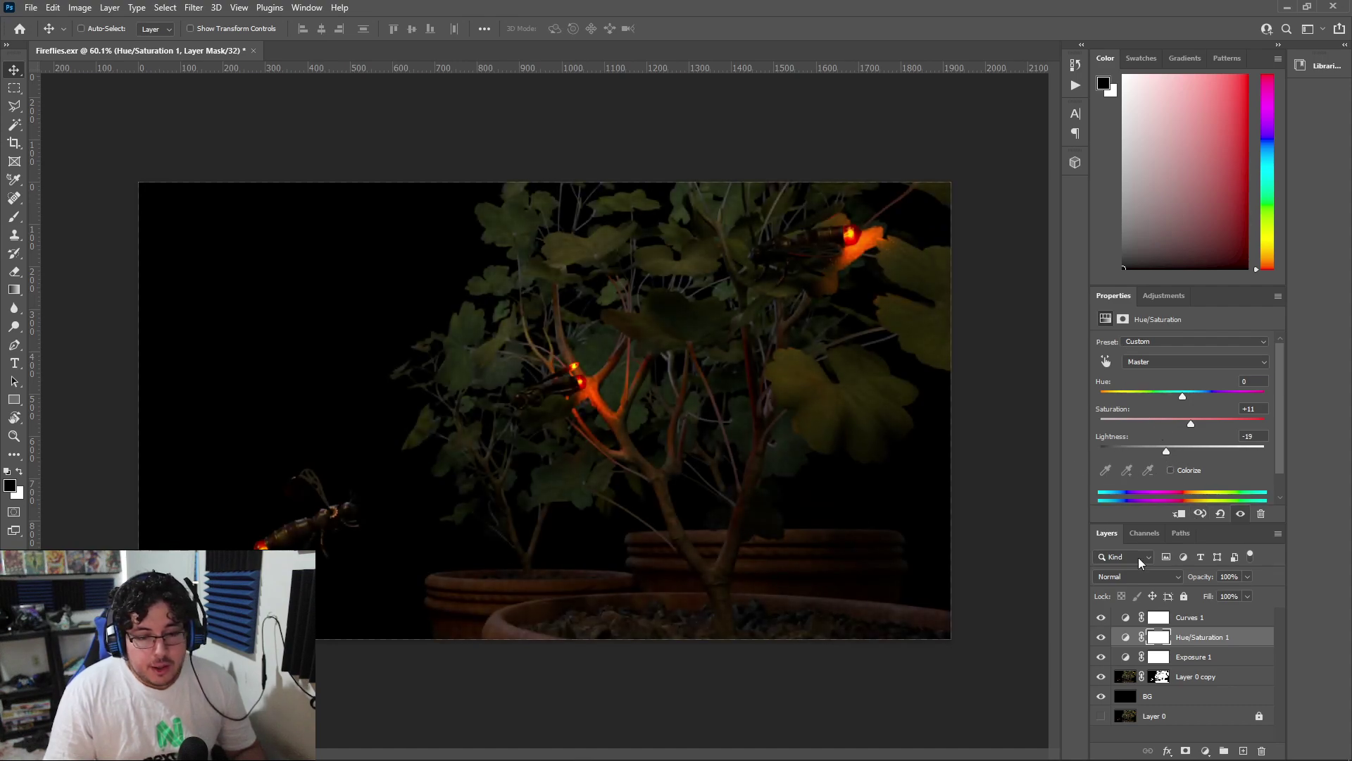
Group the Curves, Hue/Saturation and Exposure adjustment layers, and toggle the group's visibility to compare the grade
click(1193, 619)
shift+click(1201, 657)
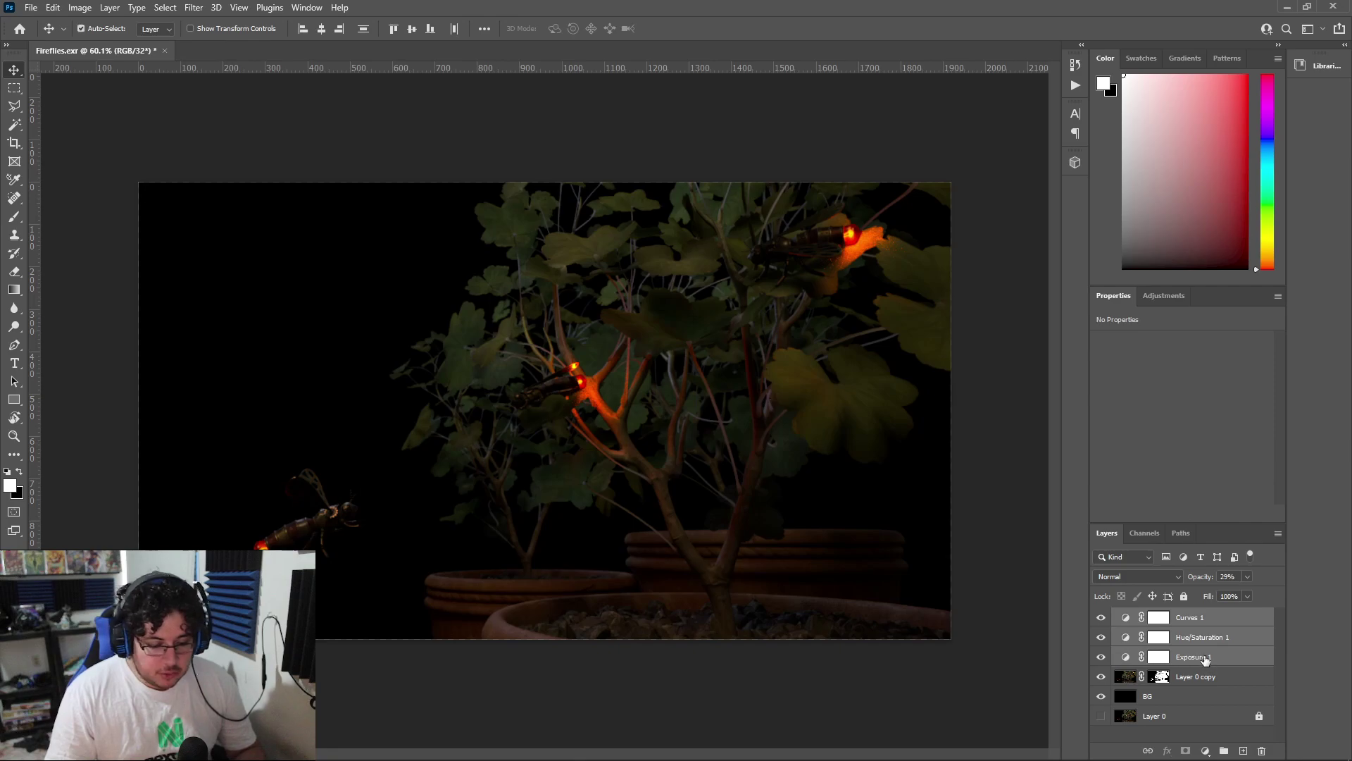
key(ctrl+g)
click(1102, 617)
click(1102, 617)
click(1102, 617)
click(1102, 617)
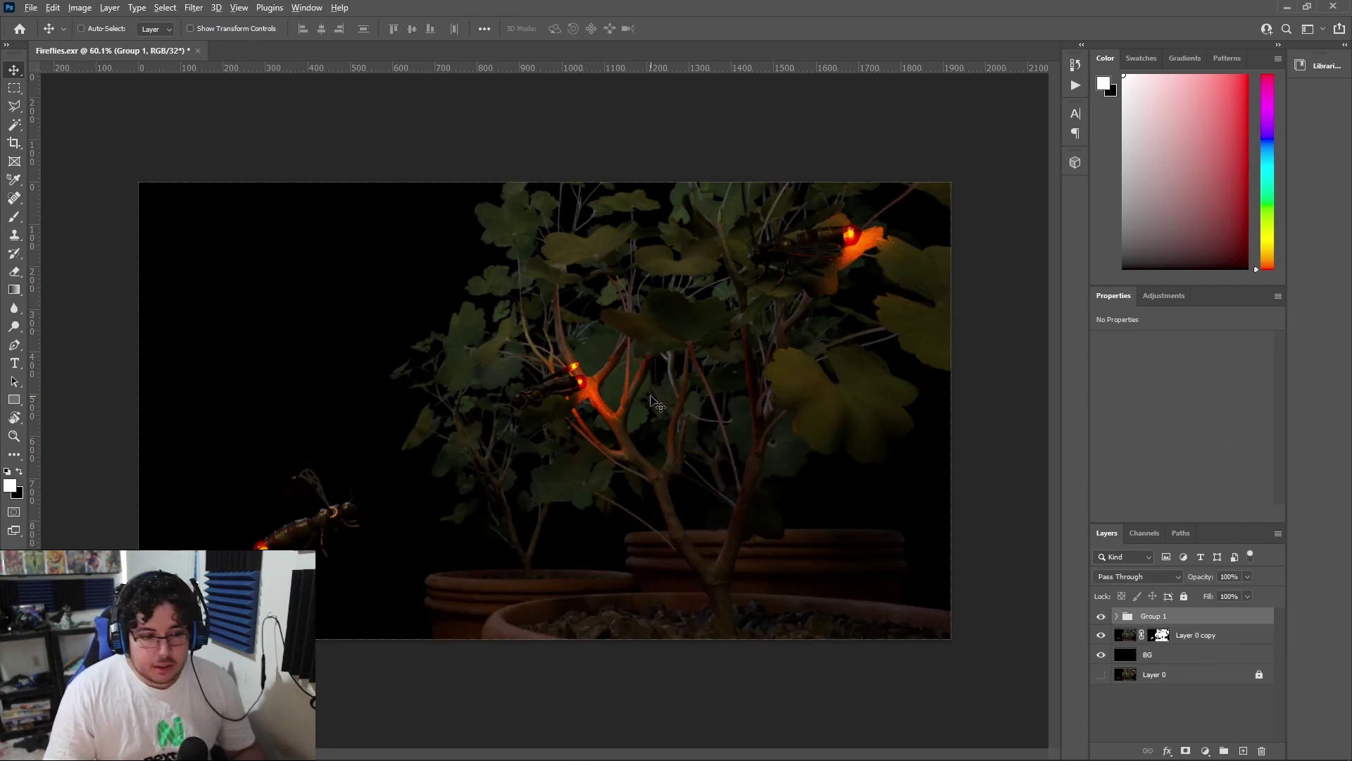
Set the adjustment group's opacity to 50% and compare the image with and without the group
scroll(657, 404, up, 1)
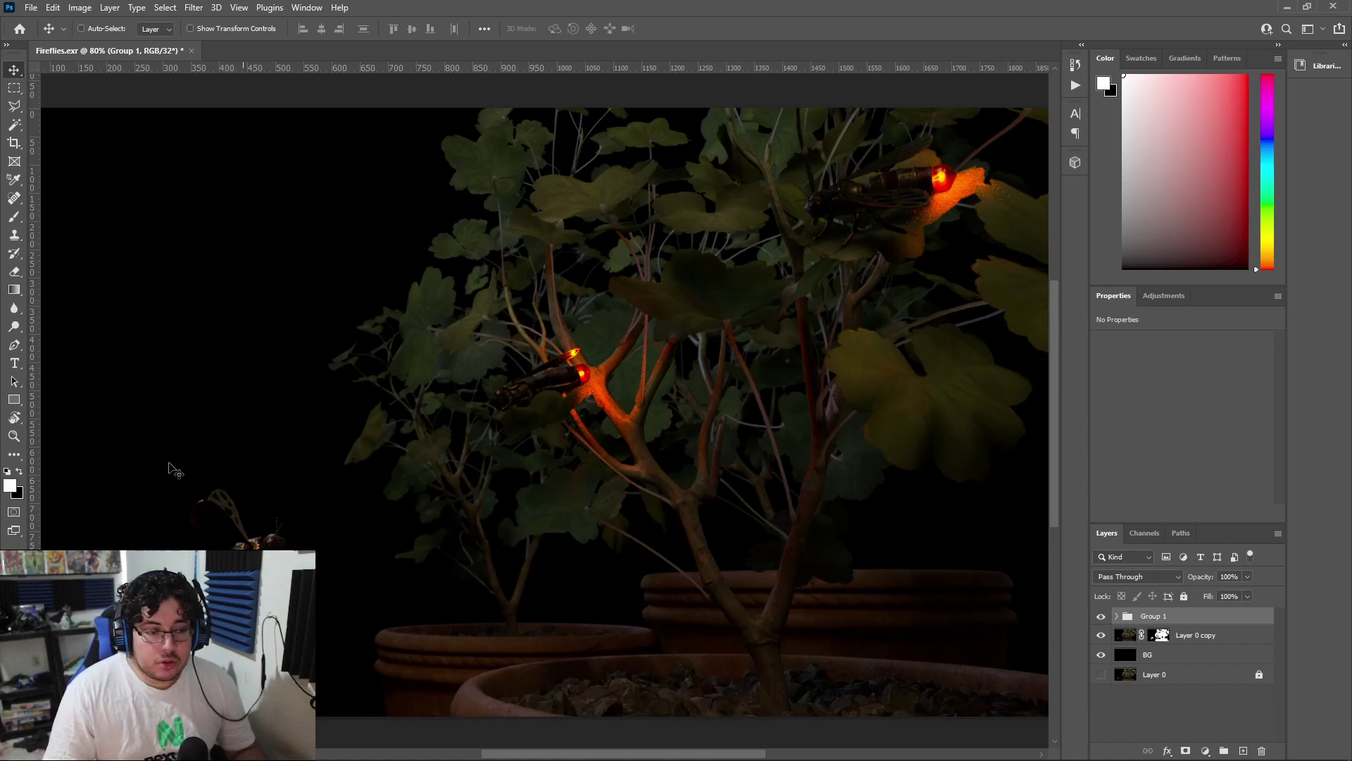
scroll(577, 405, down, 1)
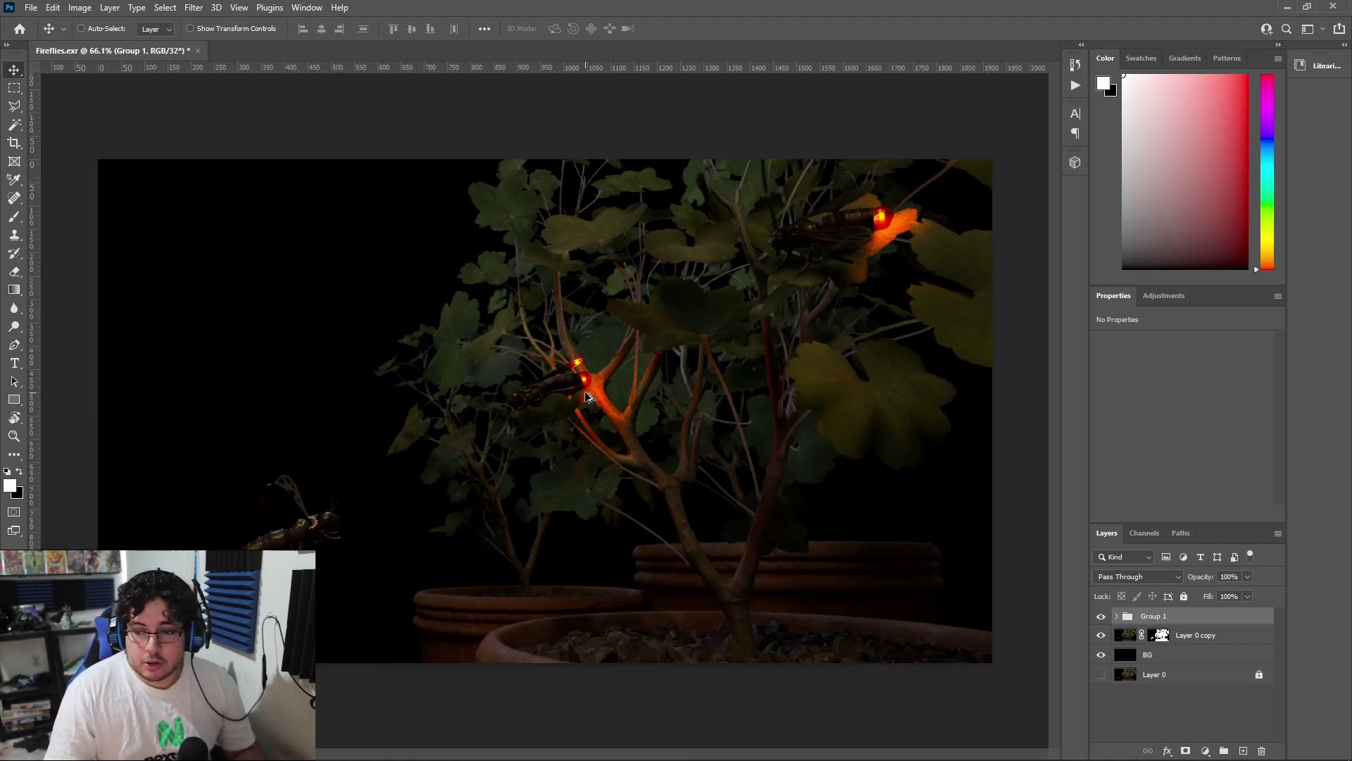
scroll(592, 381, up, 3)
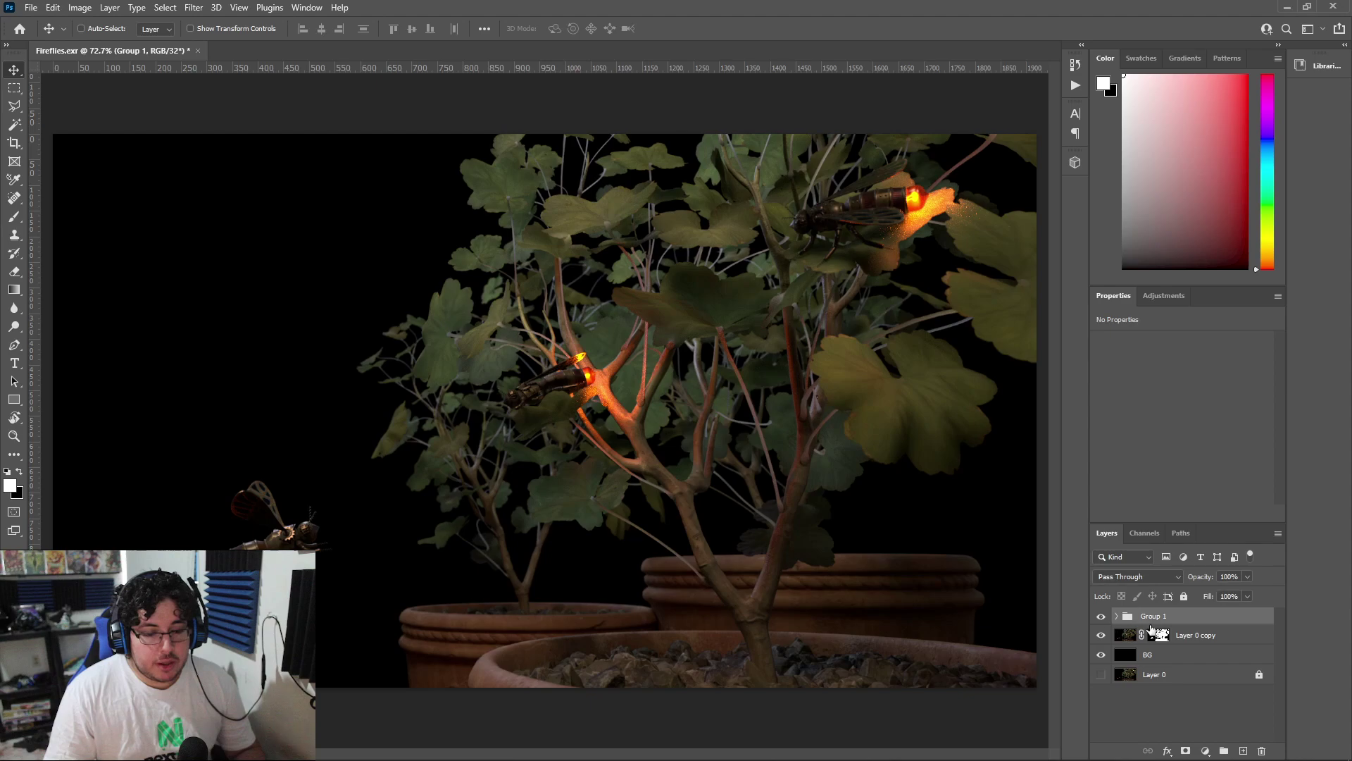
drag(1206, 582, 1182, 578)
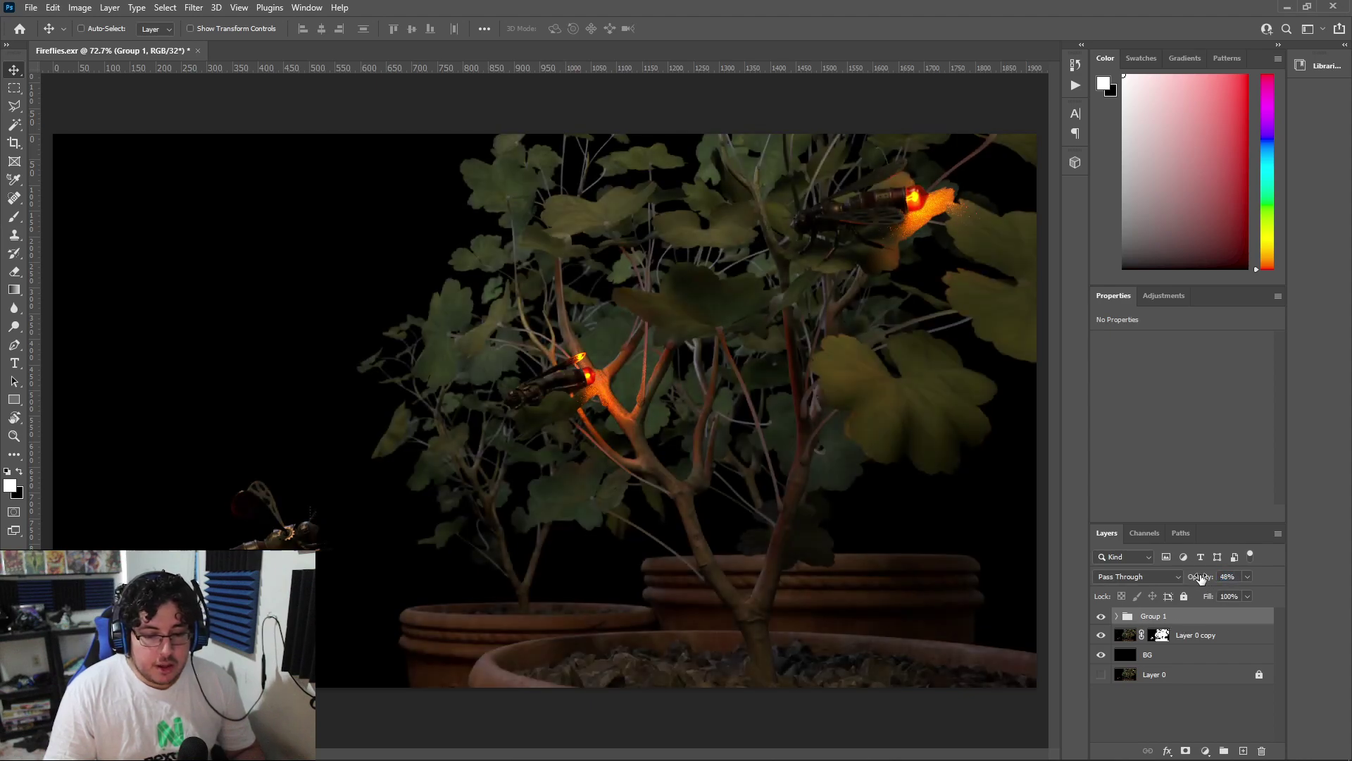
text(50)
key(Return)
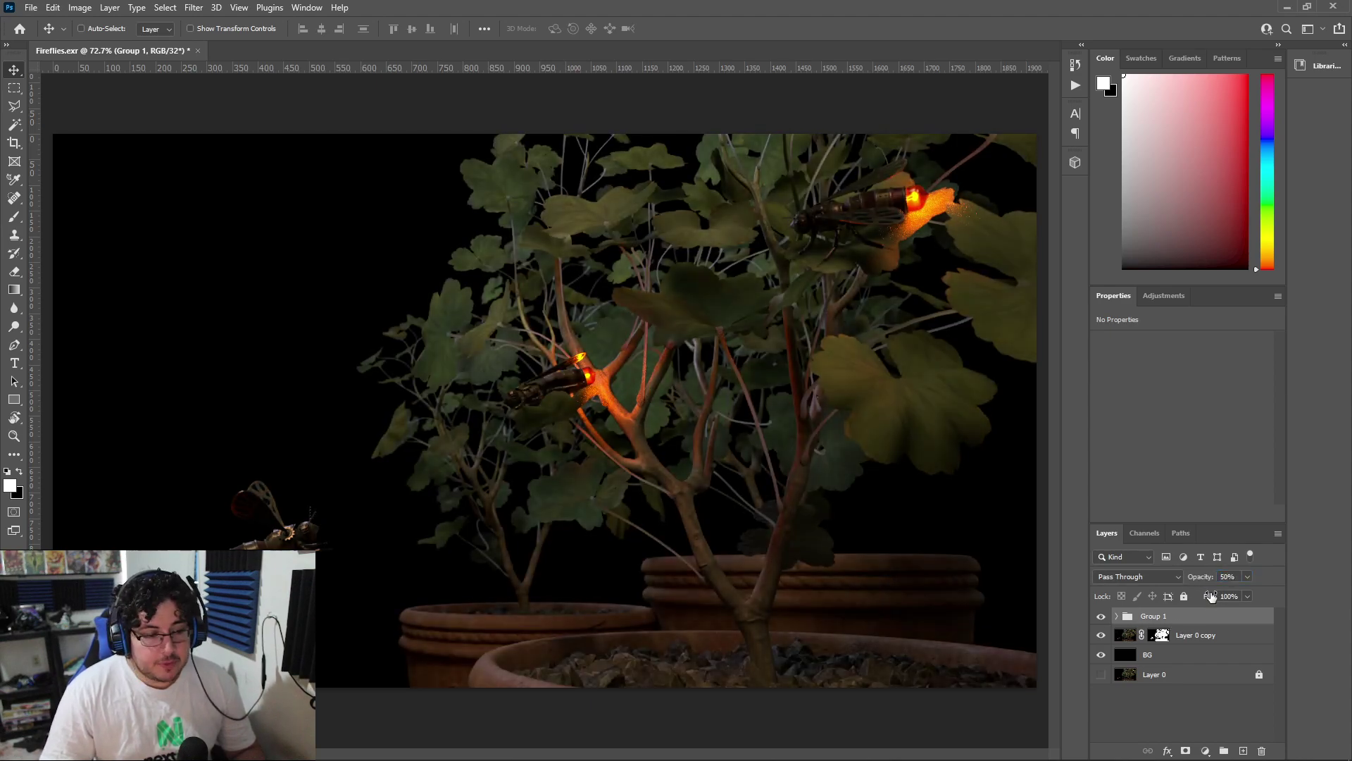
click(1101, 617)
click(1101, 618)
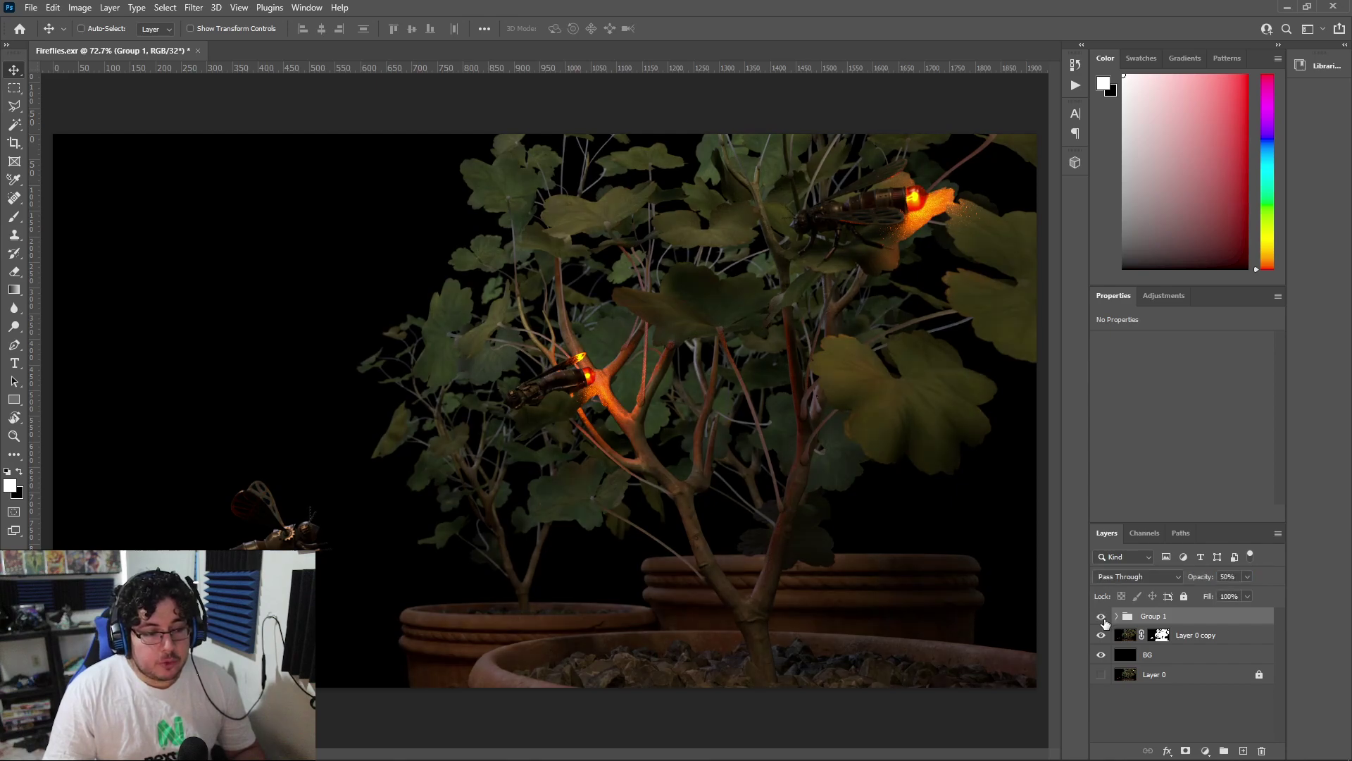
click(1101, 618)
click(1102, 617)
scroll(546, 414, down, 2)
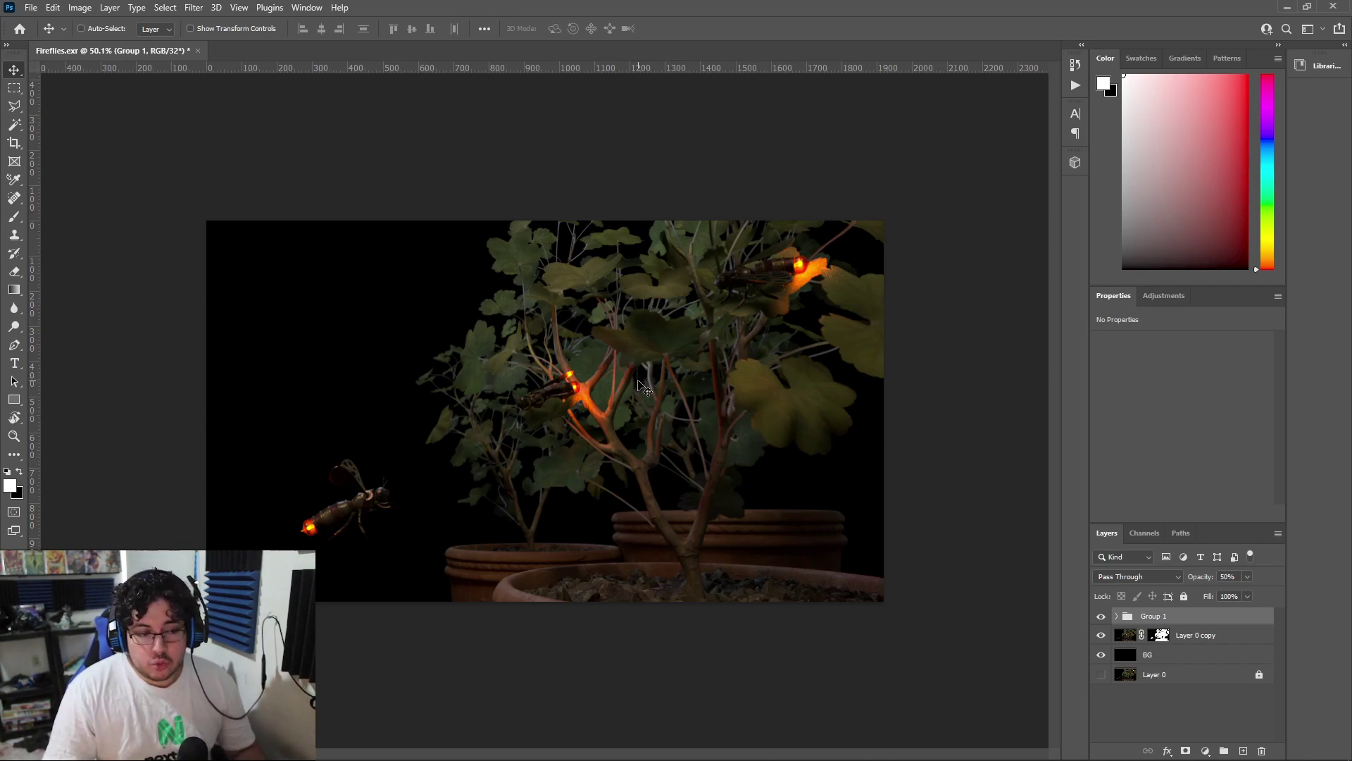
Convert the document to 16 Bits/Channel without merging layers, and check the masked Layer 0 copy by toggling its visibility
click(80, 9)
mouse_move(111, 28)
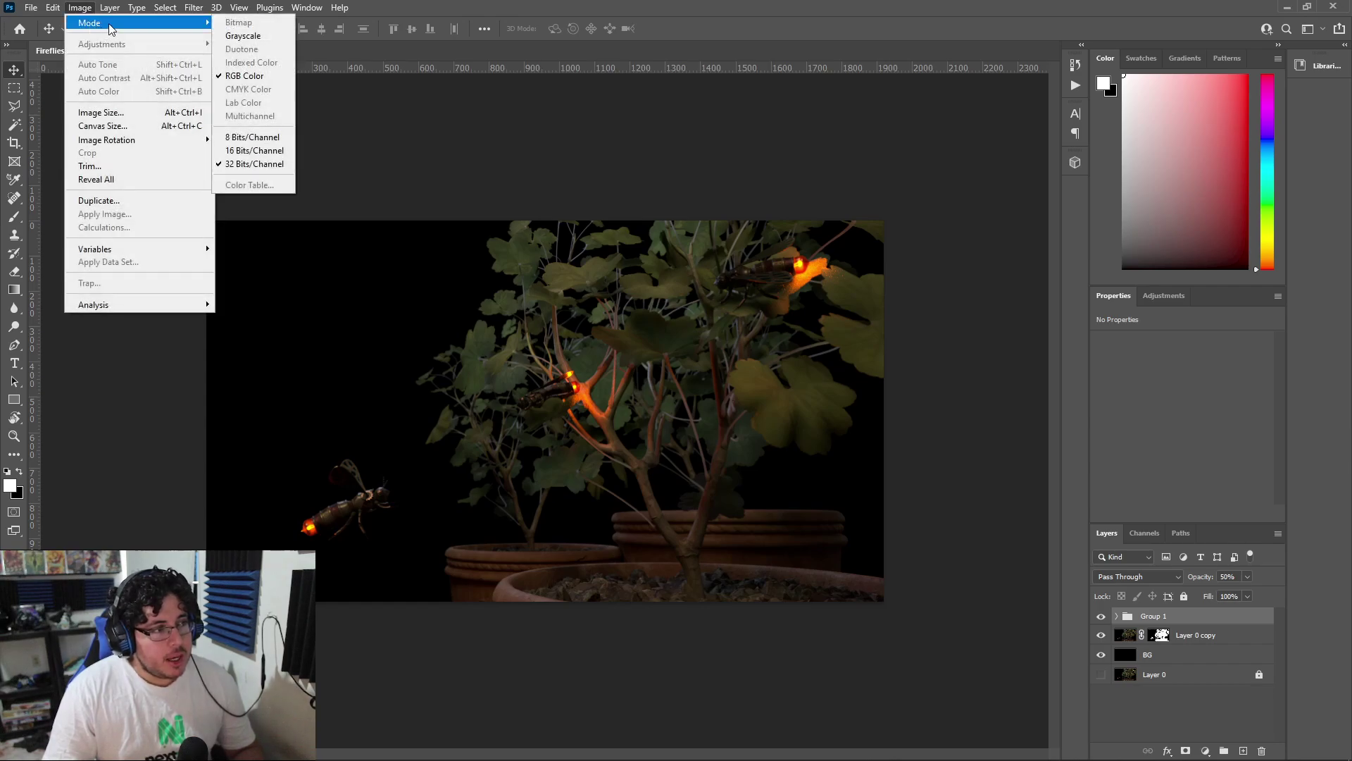
click(258, 151)
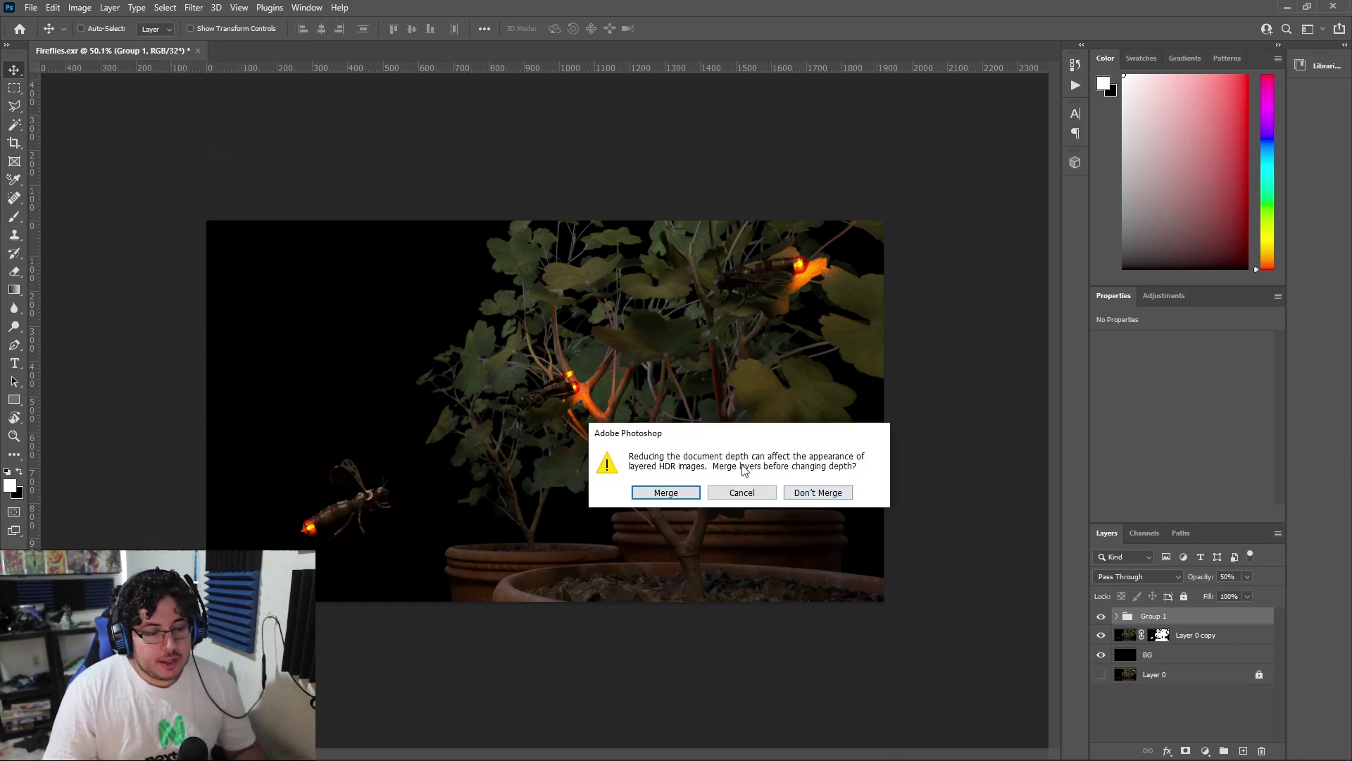
click(817, 493)
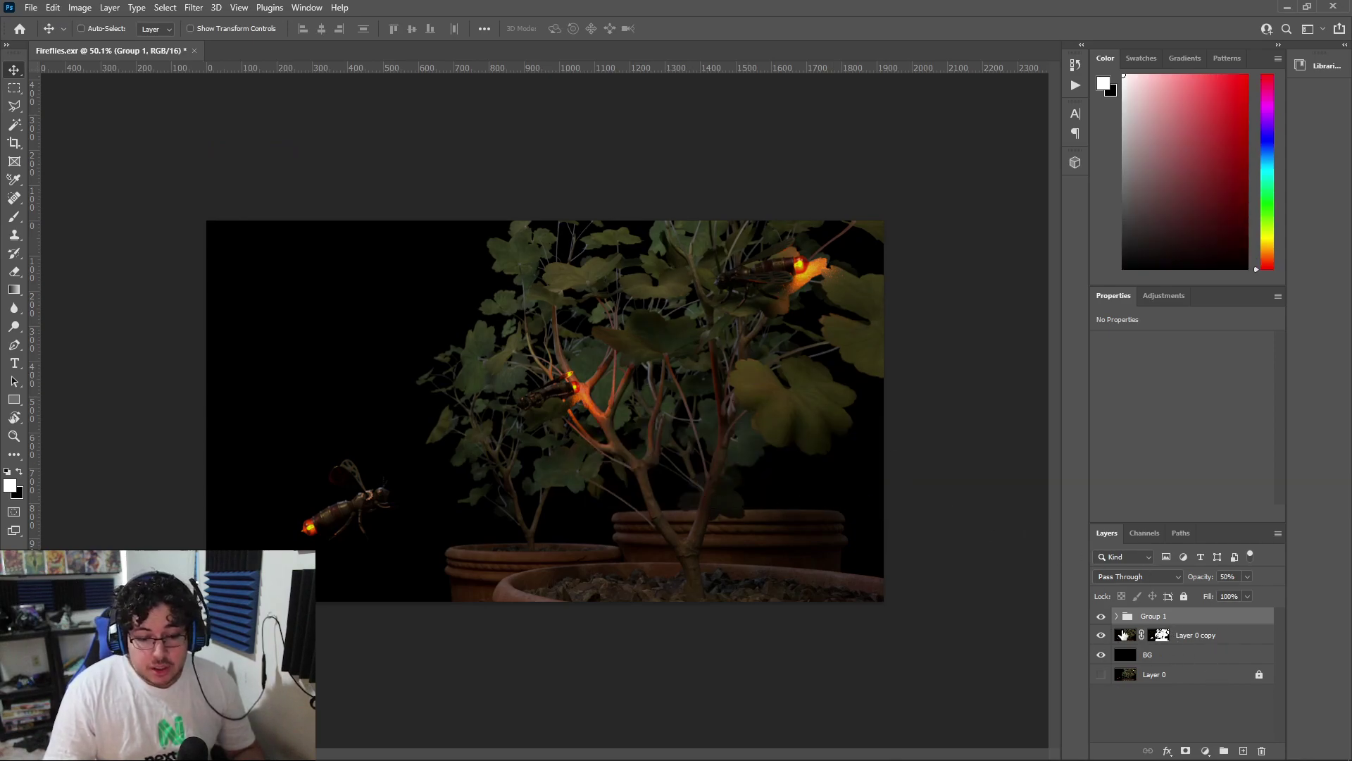
click(1101, 635)
click(1102, 635)
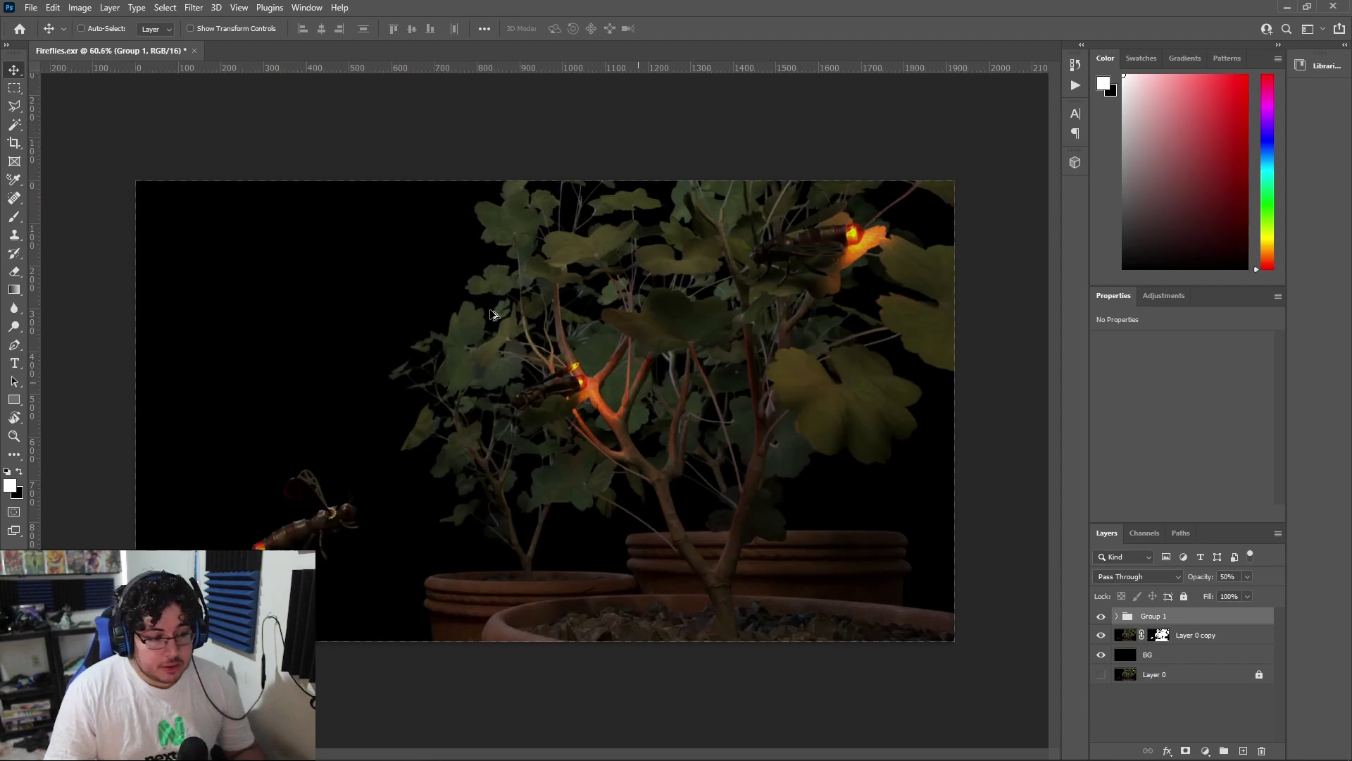
scroll(570, 400, up, 1)
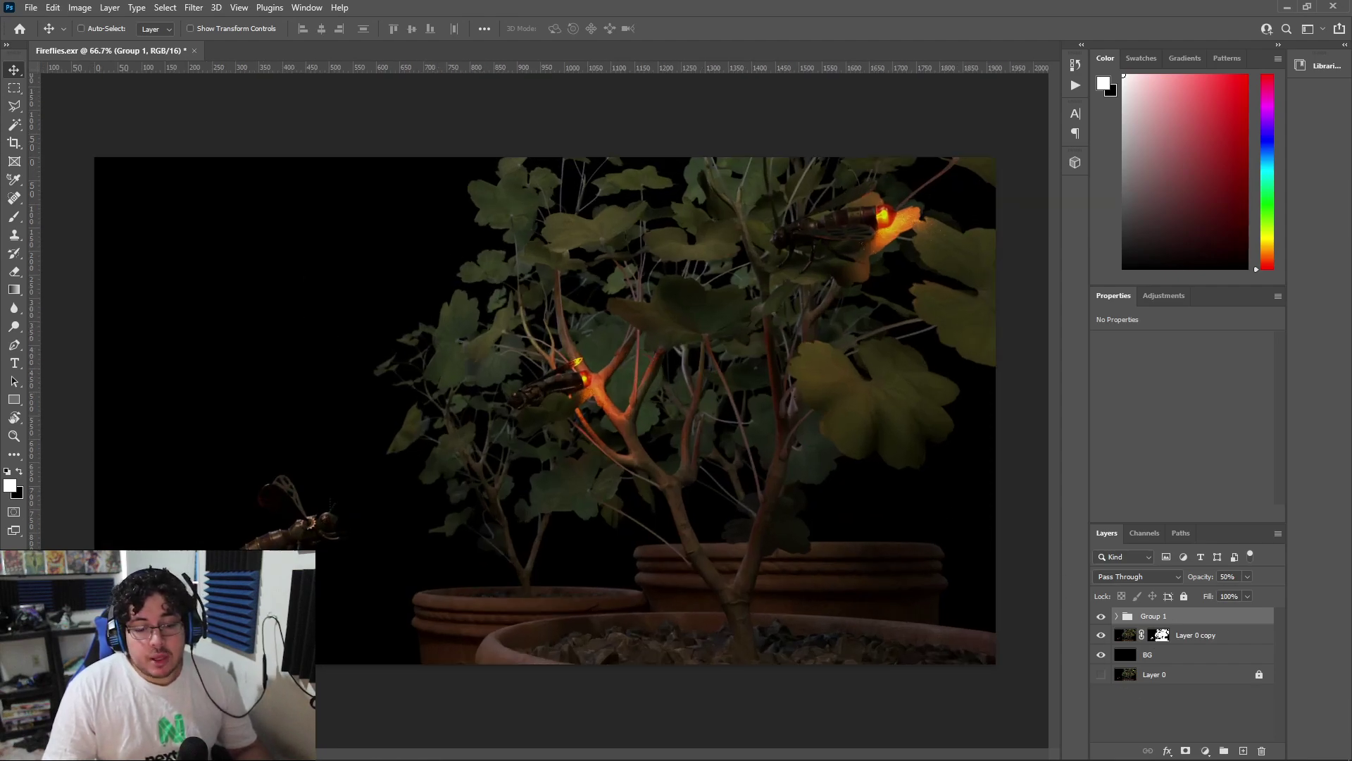
click(1205, 750)
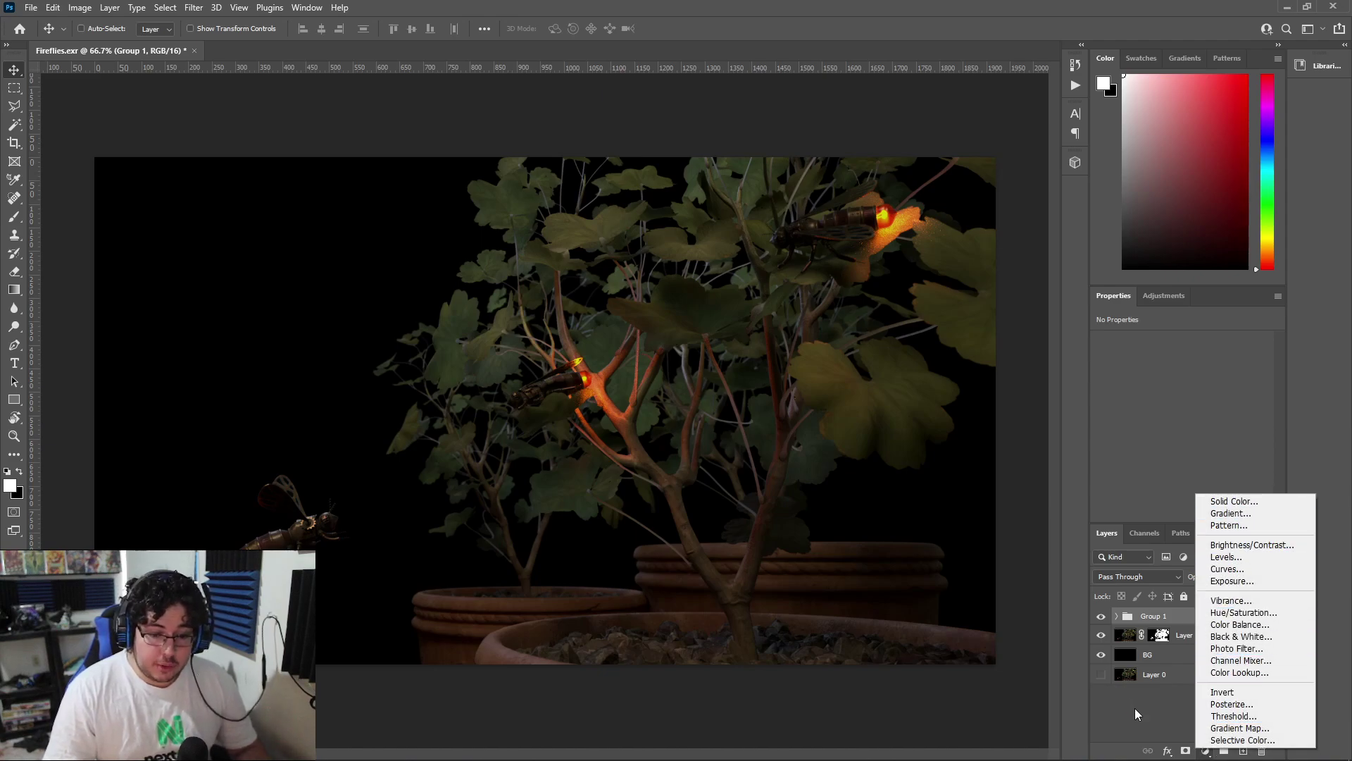
click(1136, 714)
Switch to Chrome and search Google Images for "forest at dusk" as background reference
drag(908, 760, 863, 229)
click(622, 38)
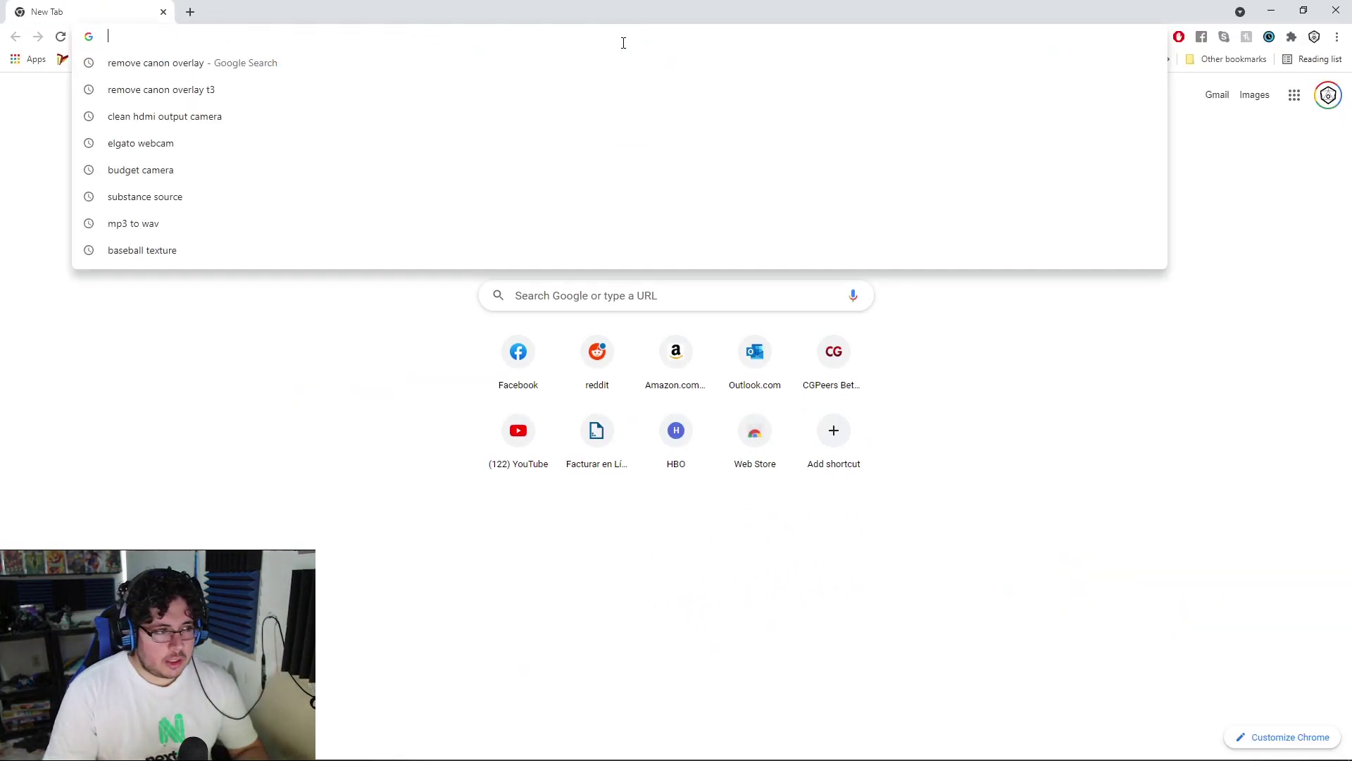
text(FOREST AT DUSK)
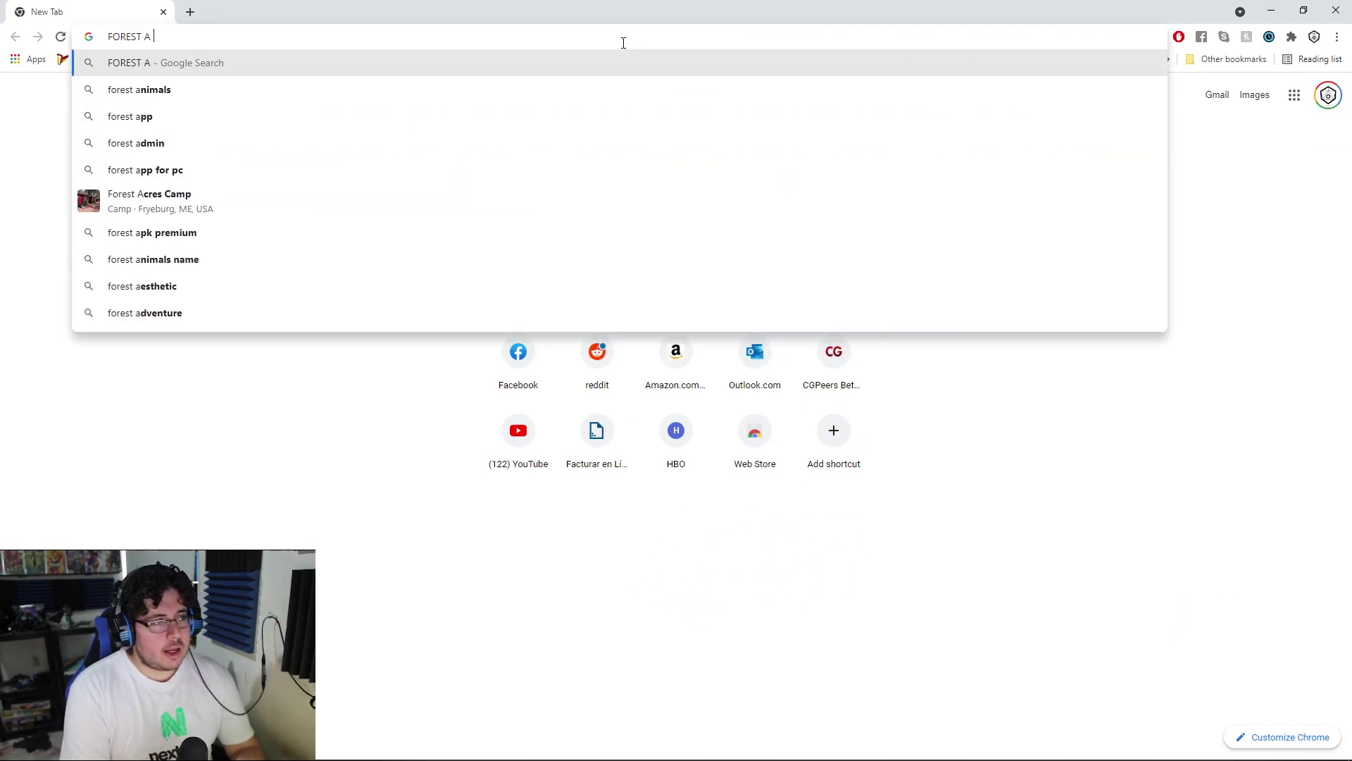
key(Return)
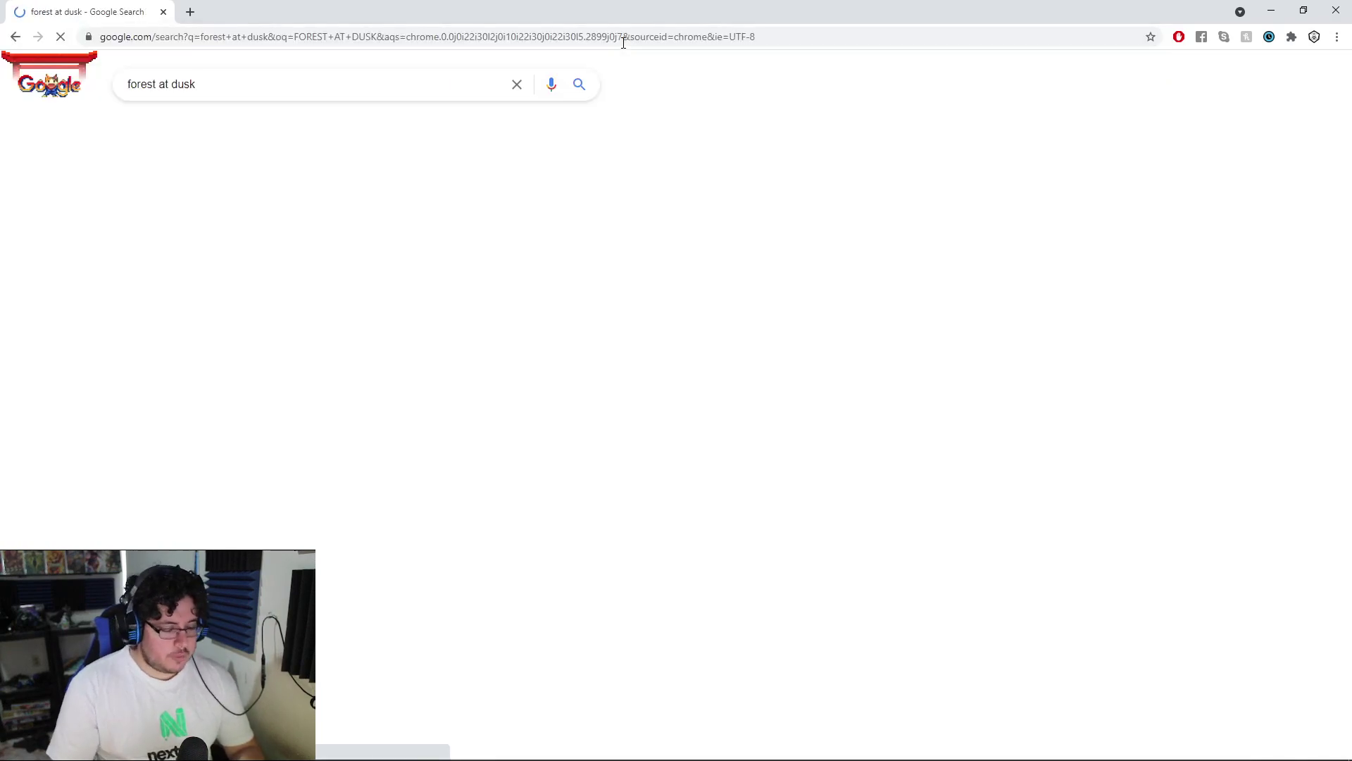
click(199, 127)
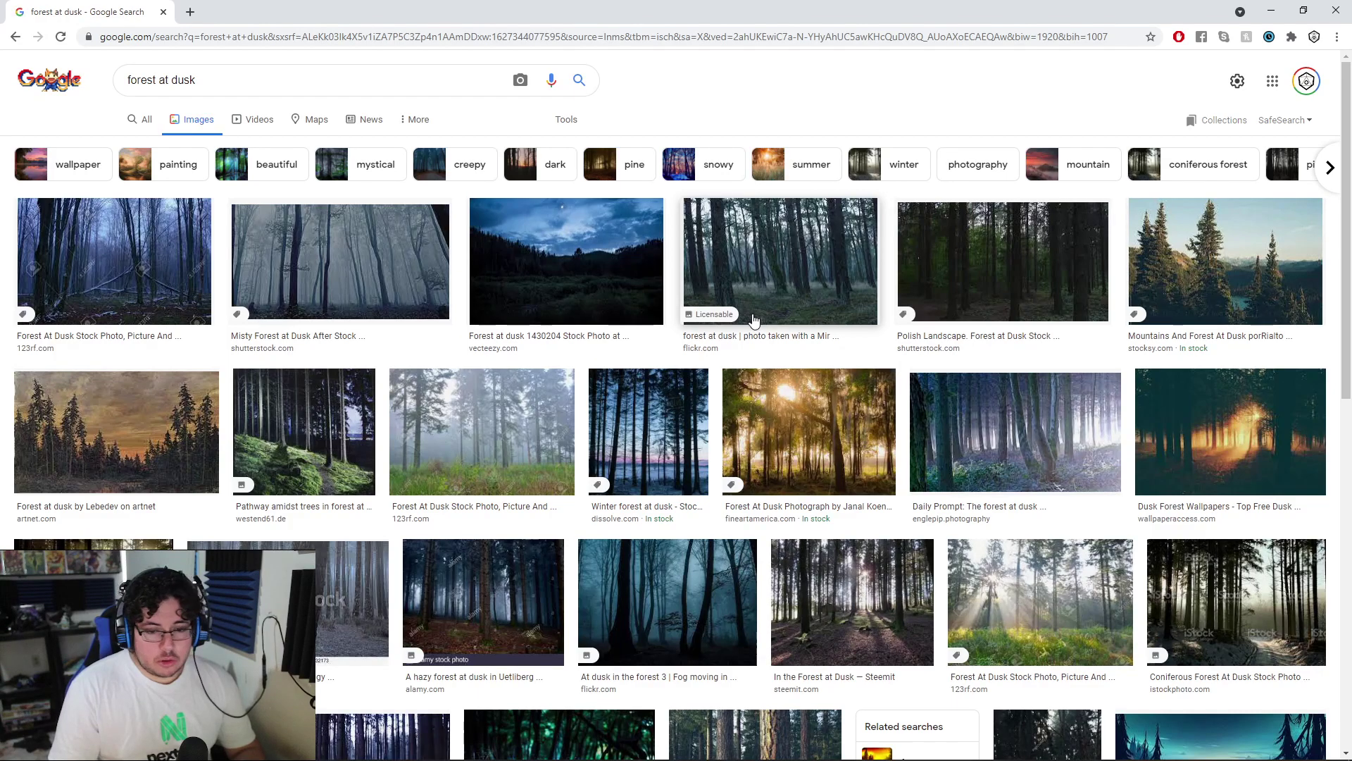
Browse the image results and open the preview of the fireflies flying in the forest at dusk
scroll(753, 320, down, 3)
scroll(753, 314, down, 2)
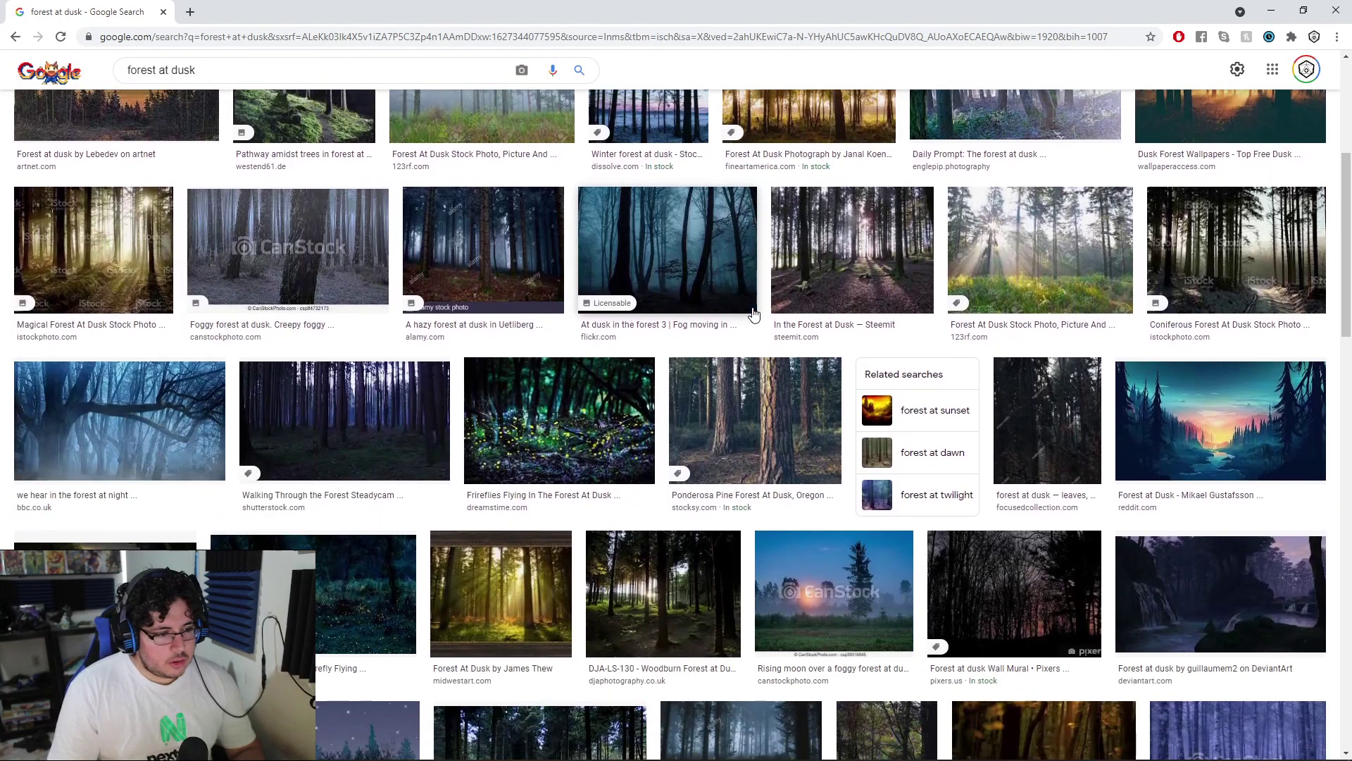
click(577, 471)
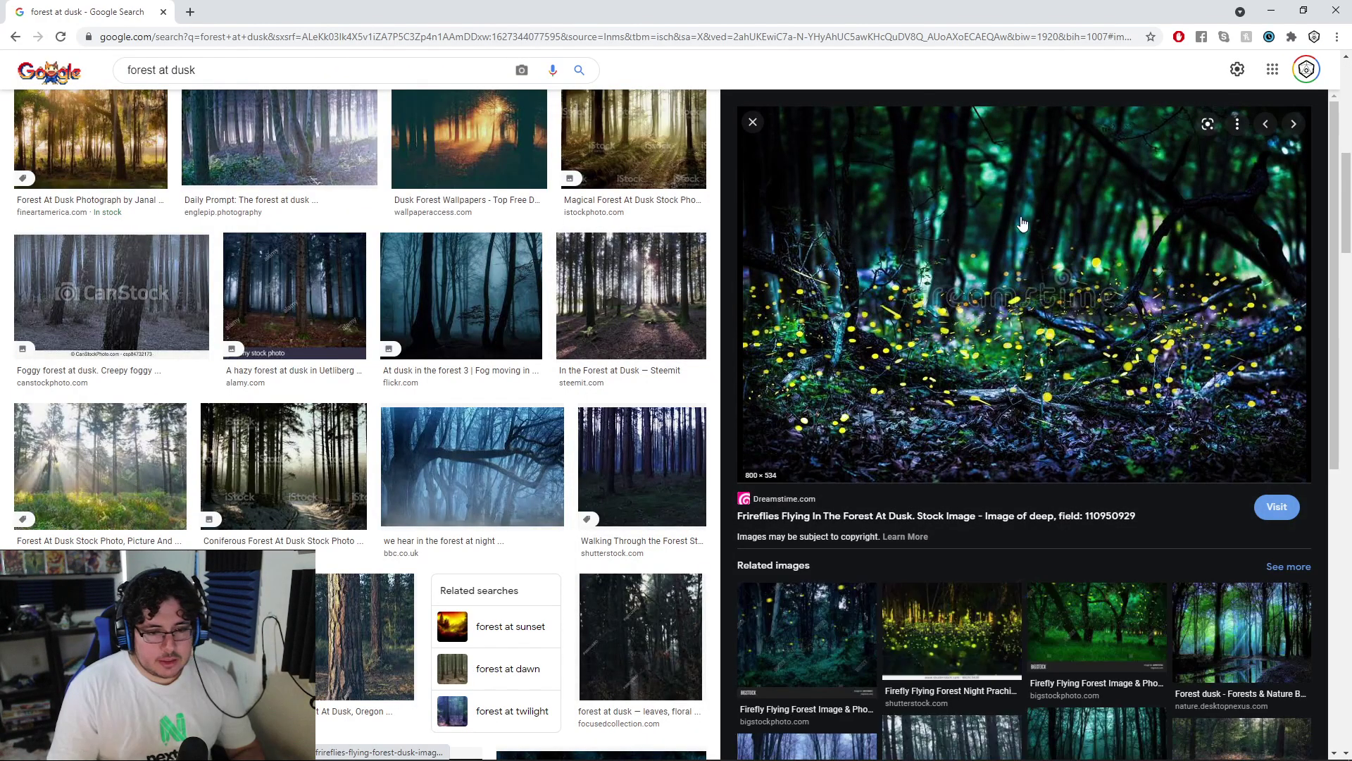
Look further through the dusk forest results and open the preview of the blurred-background nature image with fireflies in Thailand
scroll(951, 366, down, 3)
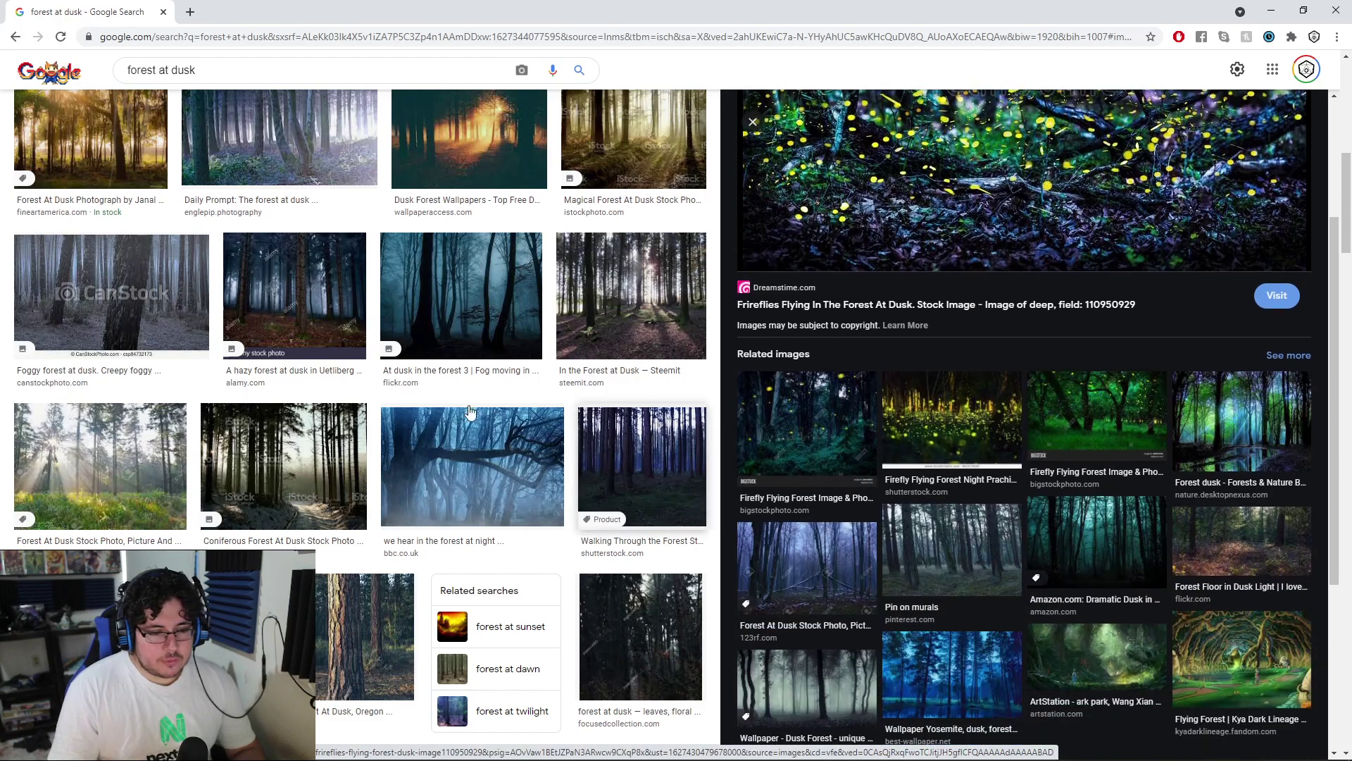
scroll(379, 406, down, 1)
scroll(379, 402, down, 4)
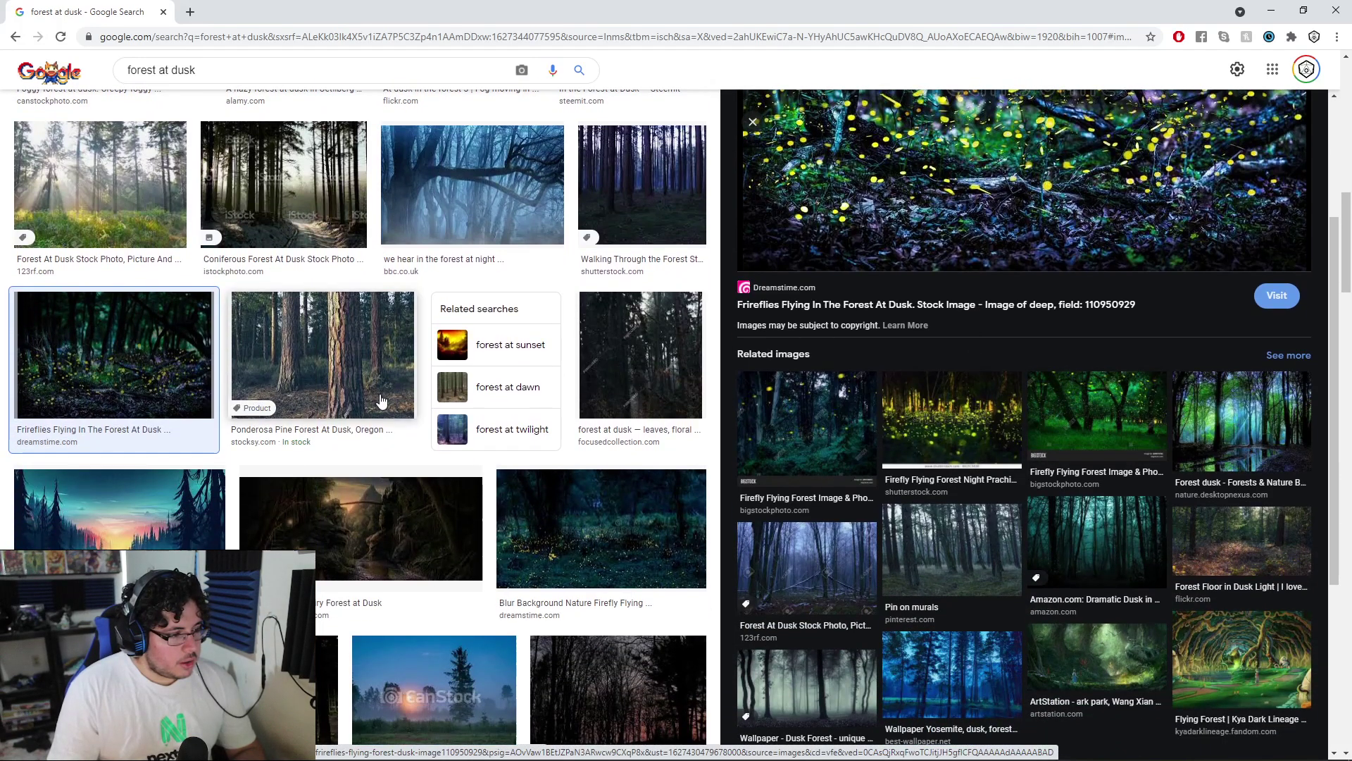
scroll(697, 430, down, 2)
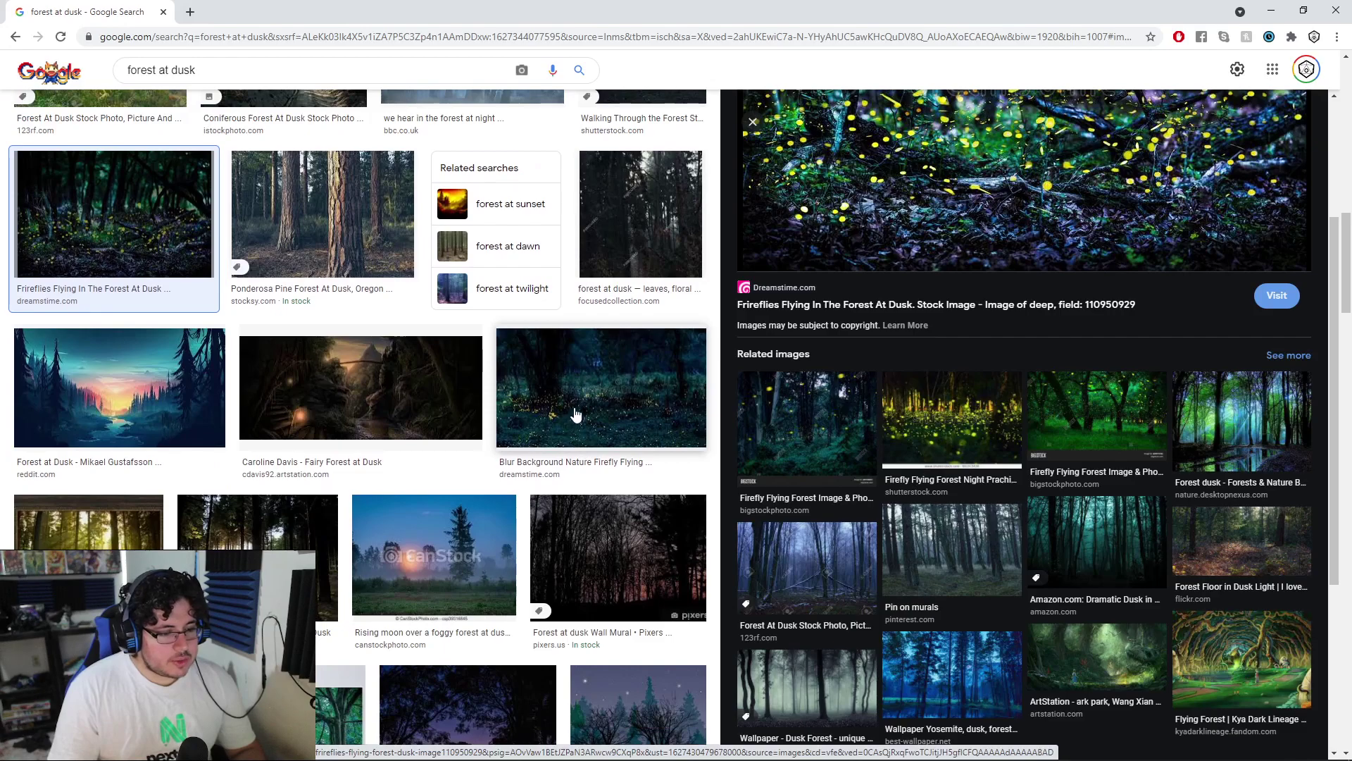
click(576, 414)
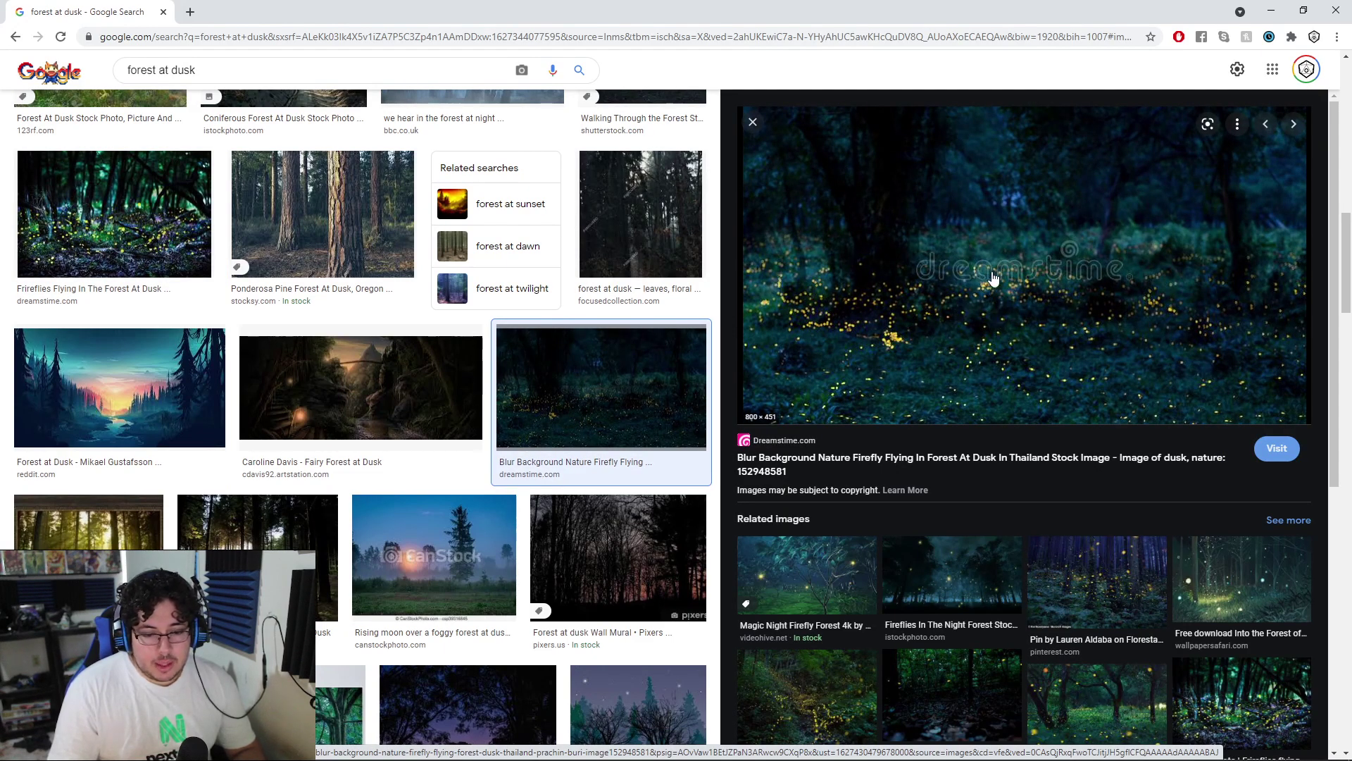
Check the related images of the Thailand firefly forest photo and copy the previewed image to the clipboard
scroll(986, 278, down, 2)
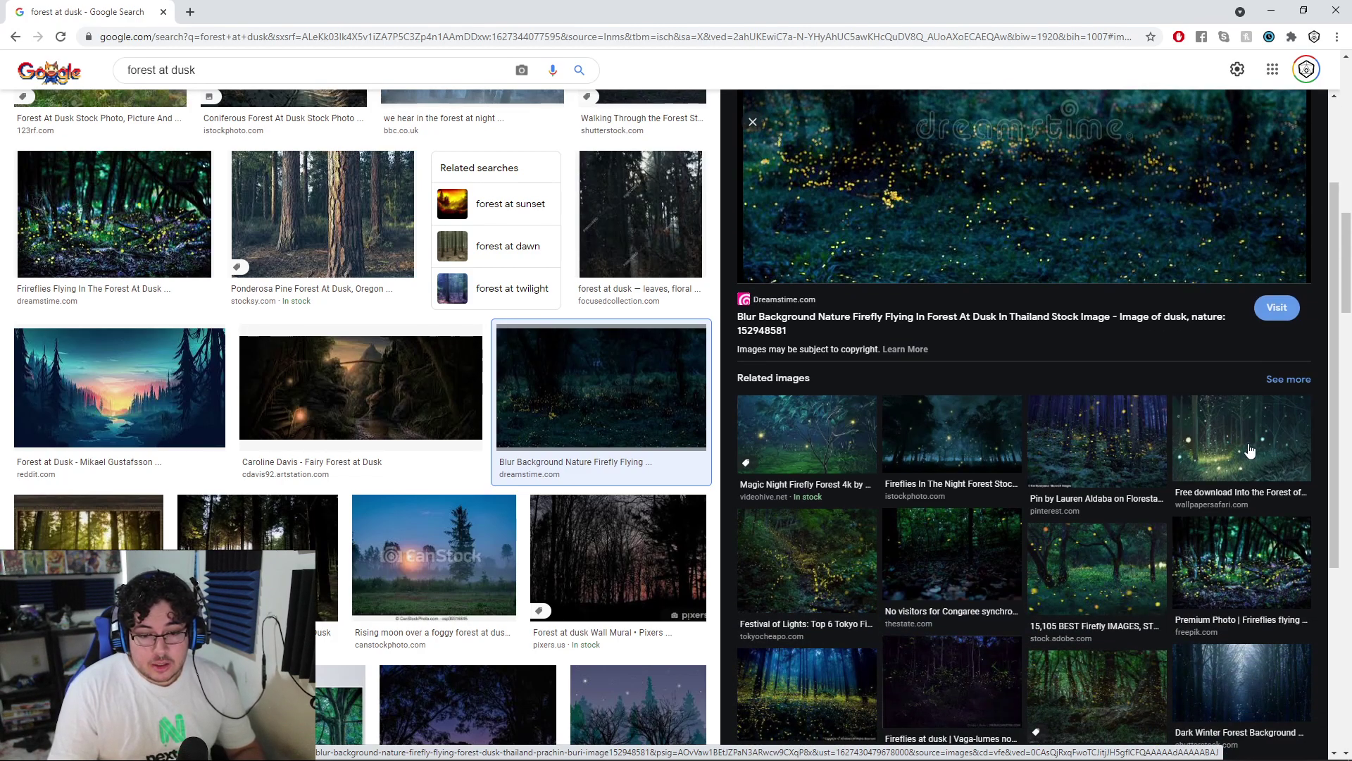
scroll(1252, 443, down, 3)
scroll(1256, 431, up, 3)
scroll(1256, 431, up, 2)
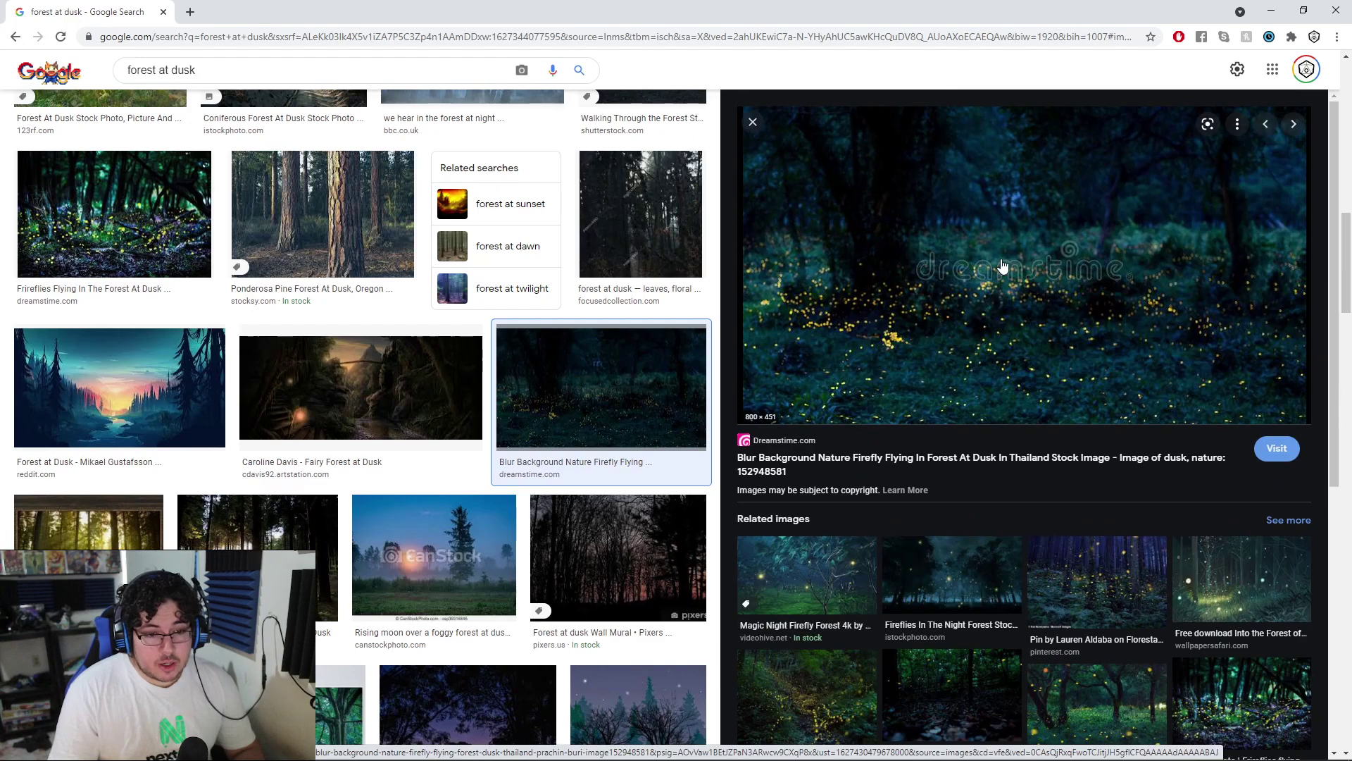
right_click(969, 190)
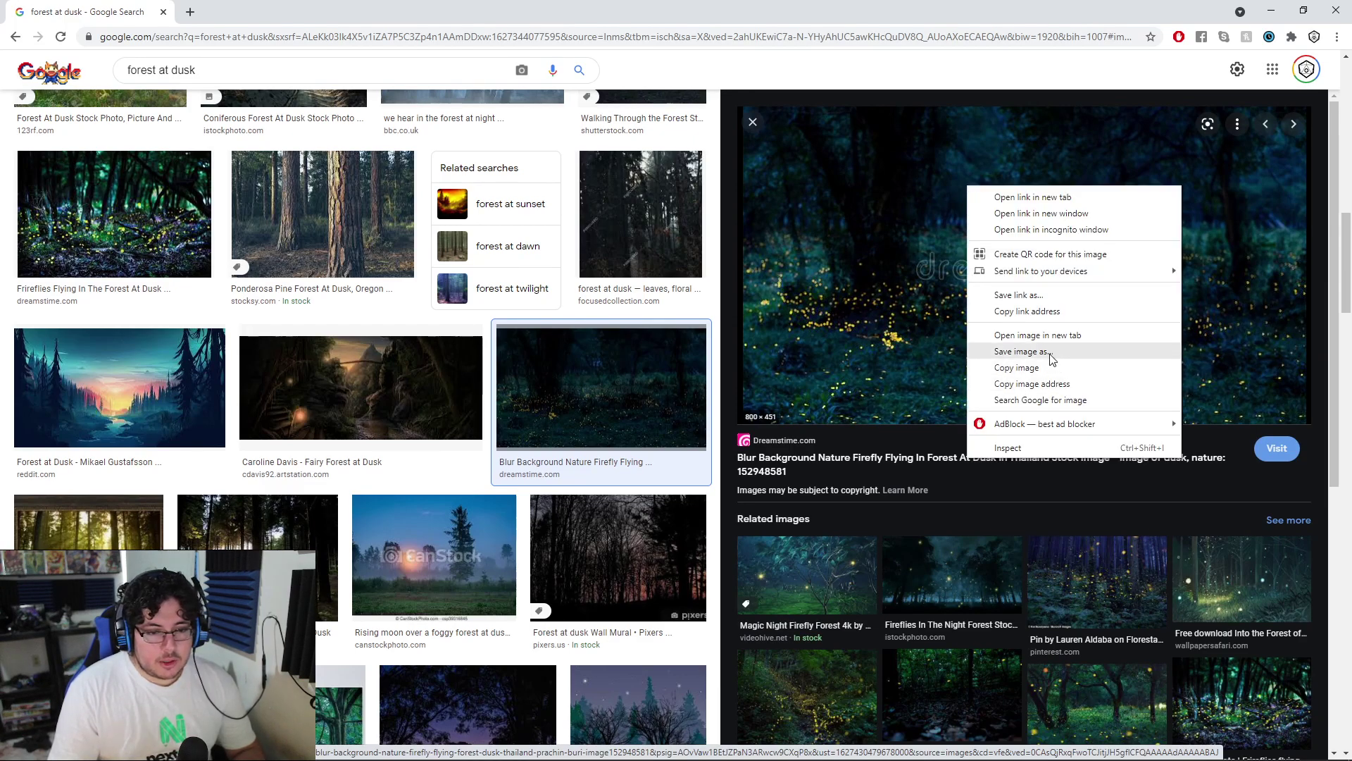
click(1035, 368)
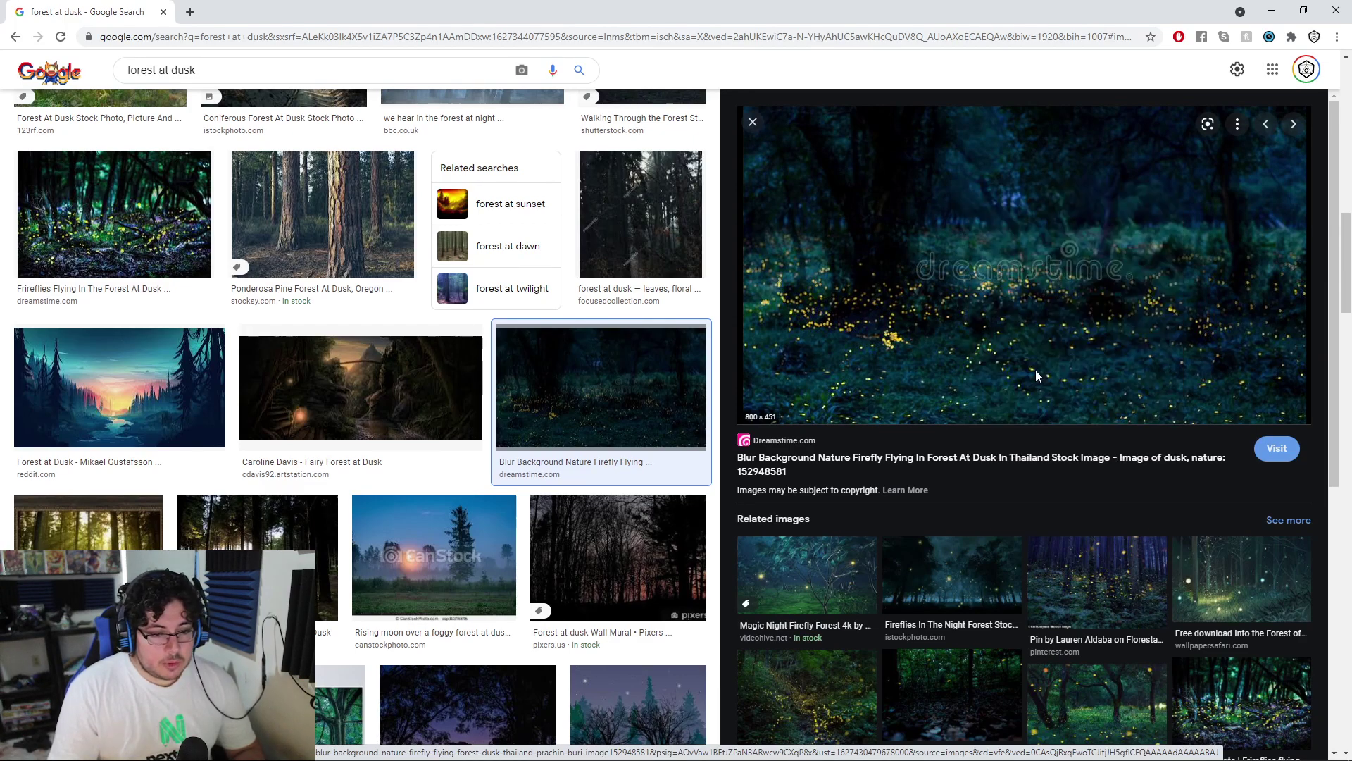
Switch back to Photoshop and paste the copied forest image into Fireflies.exr as a new layer
click(1271, 10)
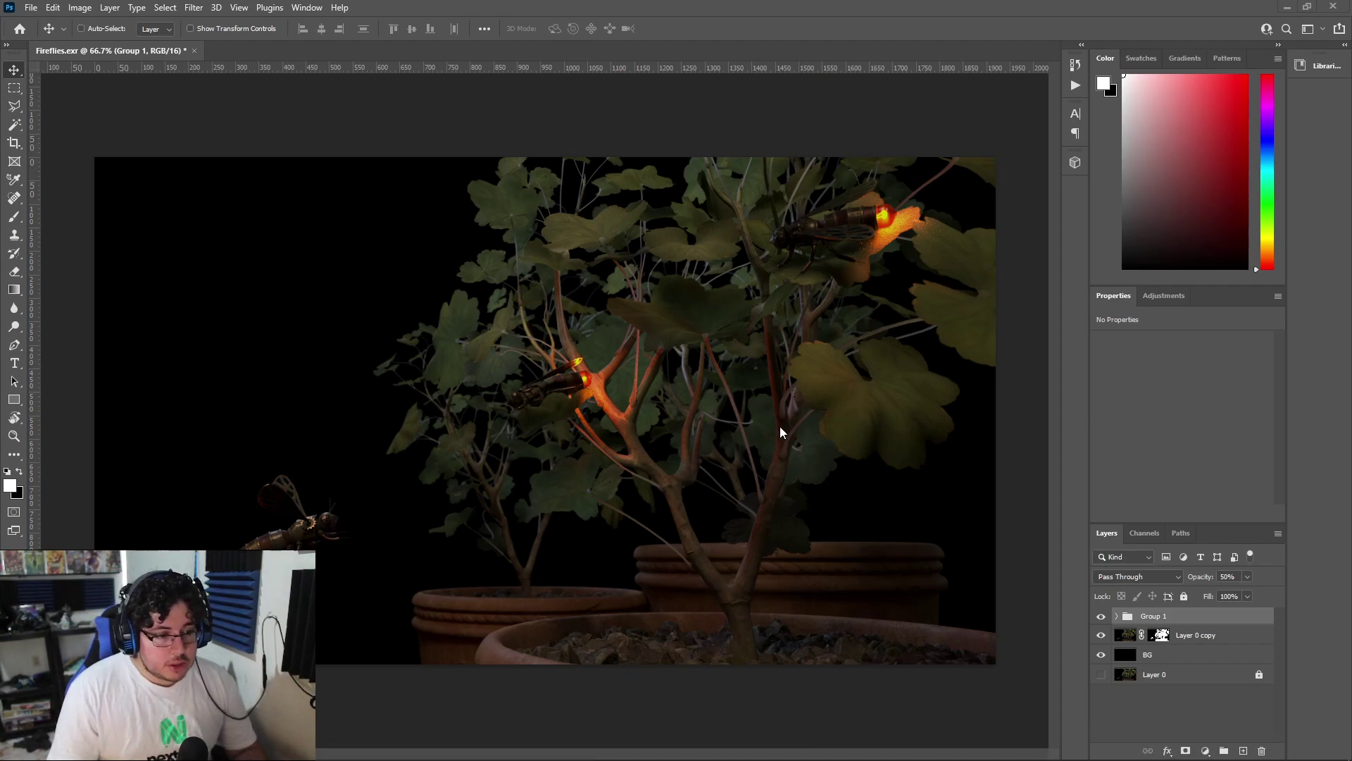
key(m)
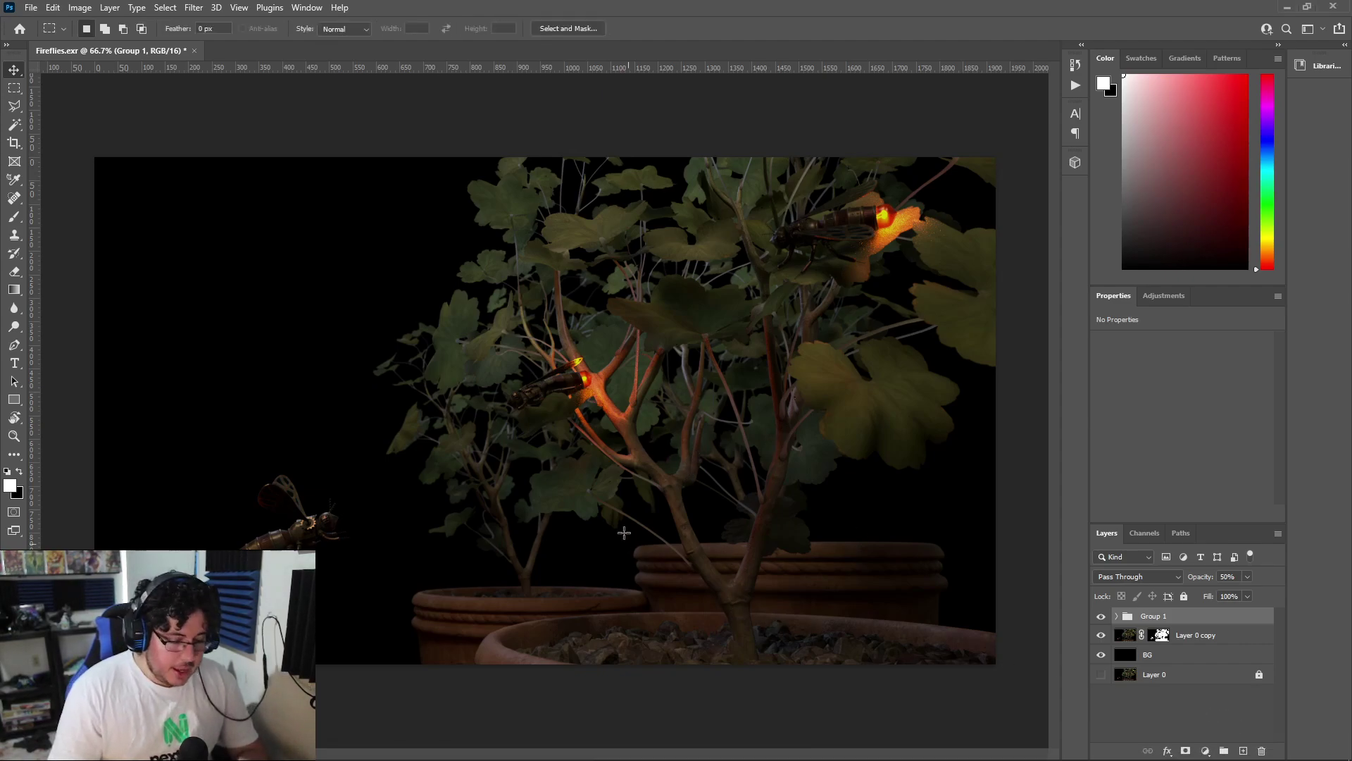
key(ctrl+v)
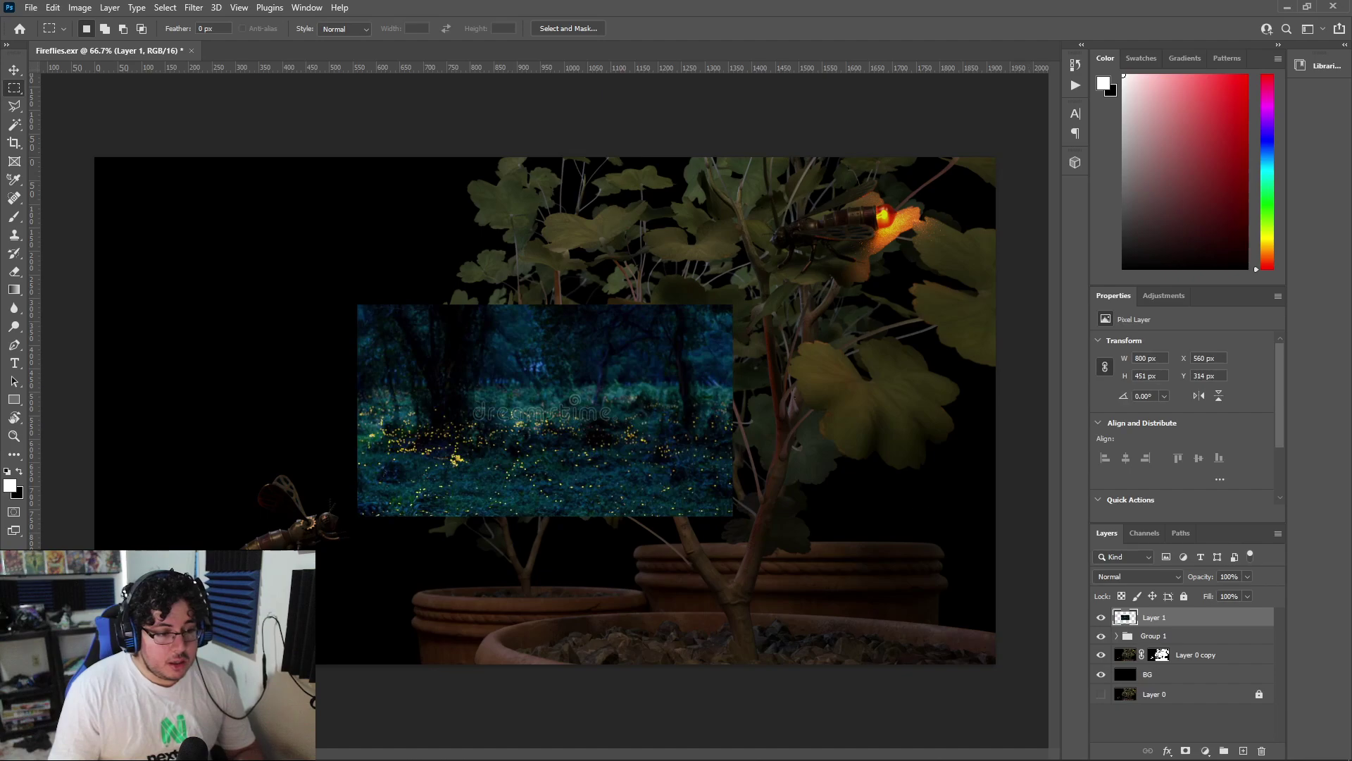
Move the pasted forest layer beneath Layer 0 copy and scale it to about 1929 × 1088 px to cover the canvas
drag(1188, 617, 1182, 649)
key(ctrl+minus)
key(ctrl+t)
drag(669, 483, 1090, 718)
drag(869, 561, 530, 443)
drag(752, 219, 758, 380)
mouse_move(362, 346)
mouse_down()
mouse_move(360, 360)
mouse_move(362, 346)
mouse_up()
key(Return)
Apply a Gaussian Blur with an 18.0 pixel radius to the forest background layer
key(m)
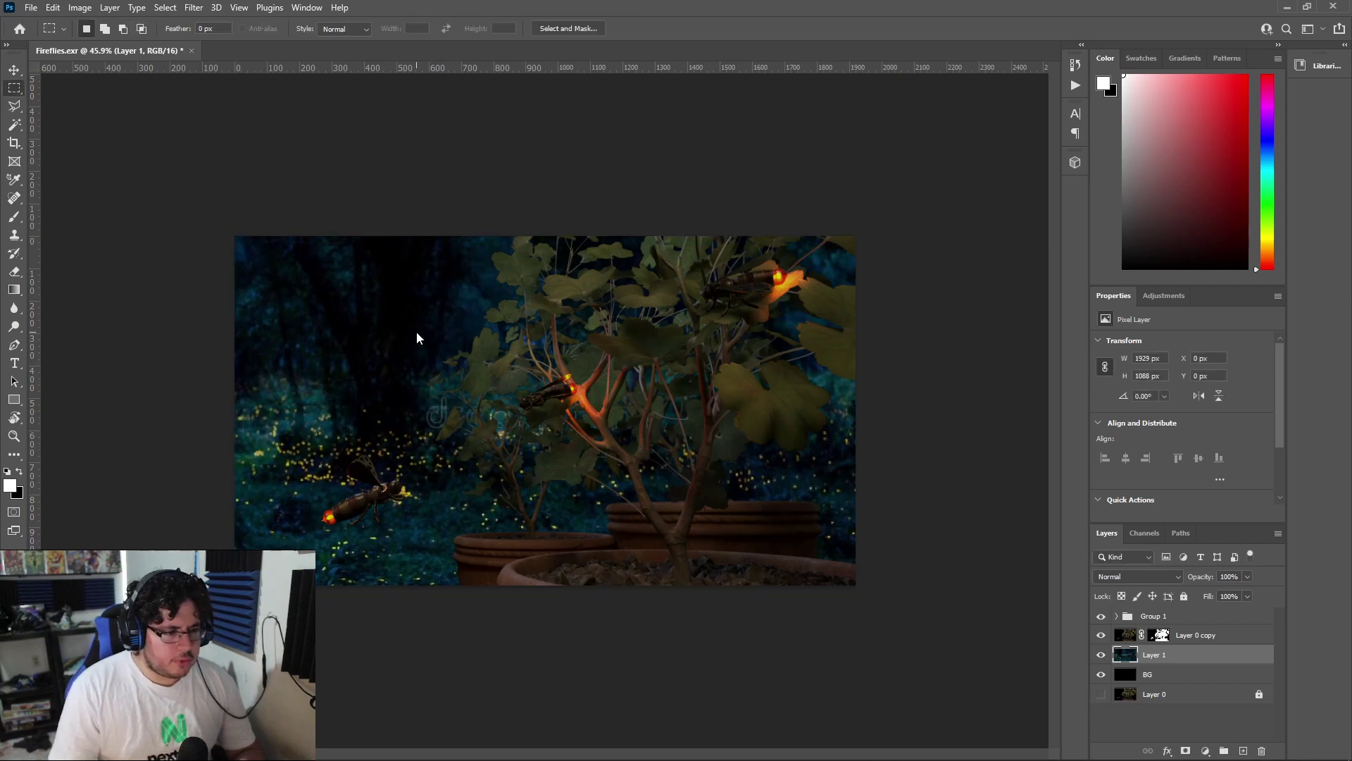
click(193, 8)
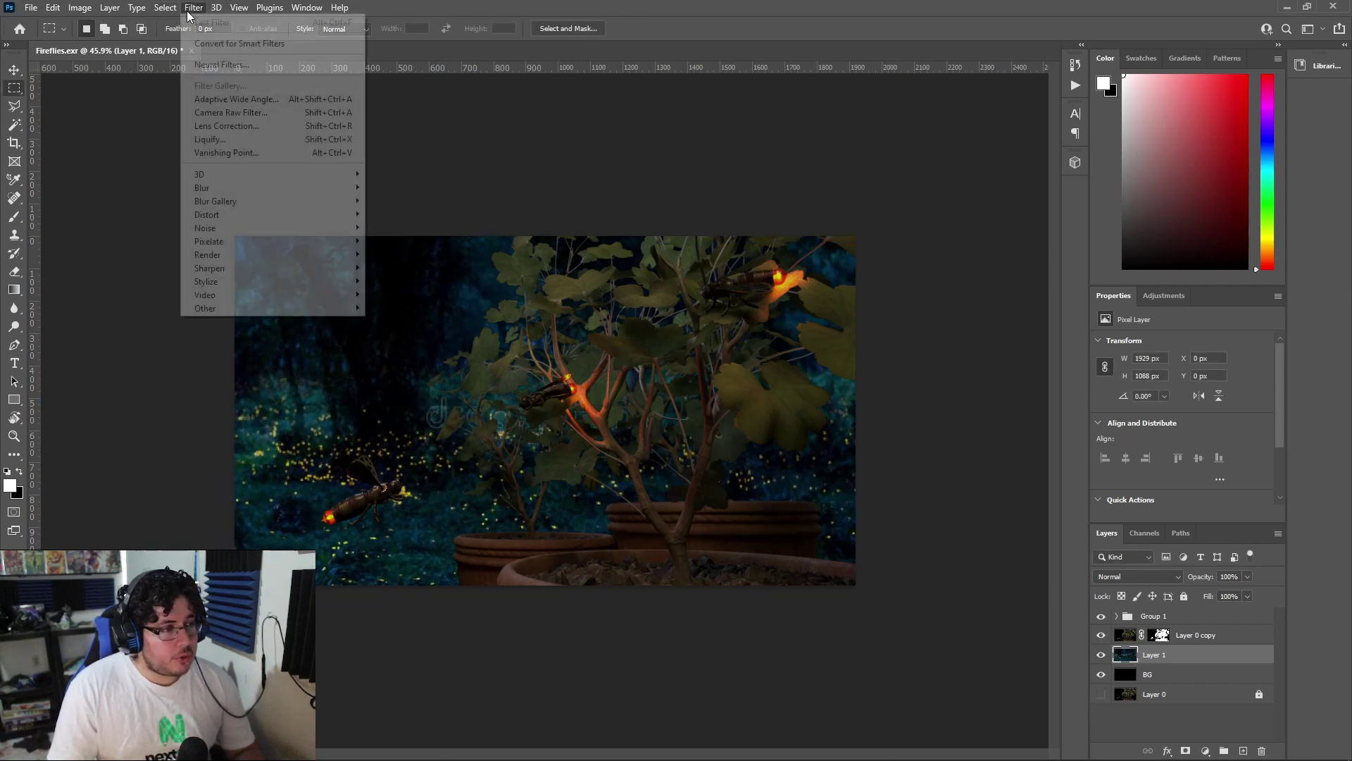
mouse_move(287, 185)
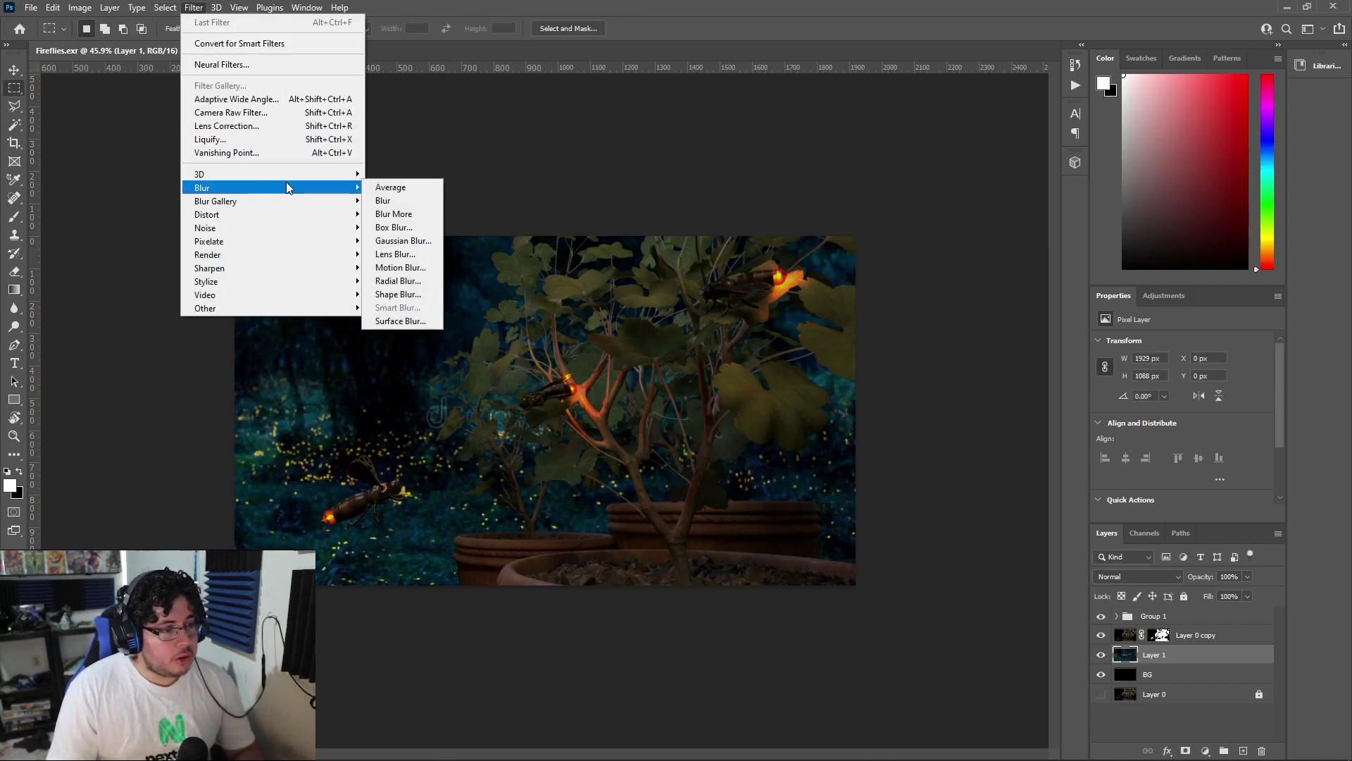
click(403, 240)
drag(771, 370, 768, 370)
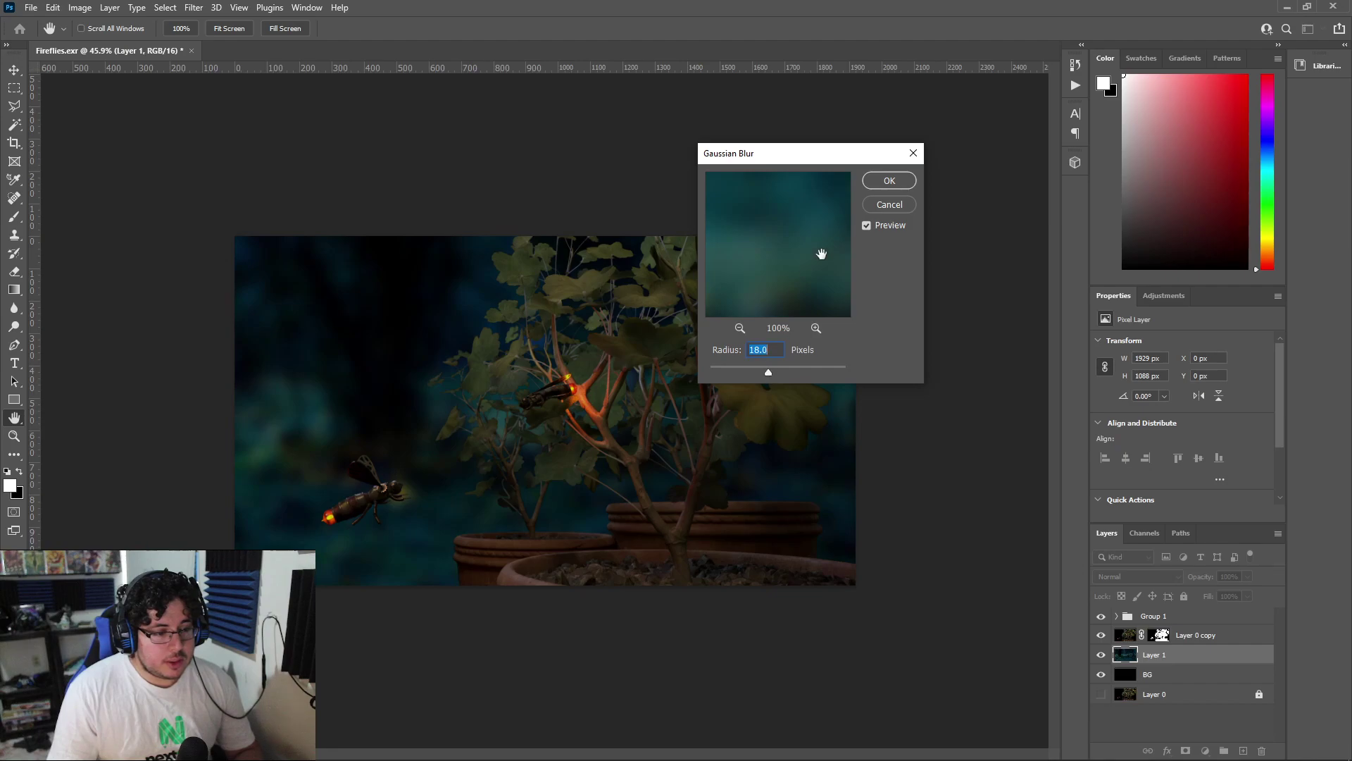
click(890, 181)
key(m)
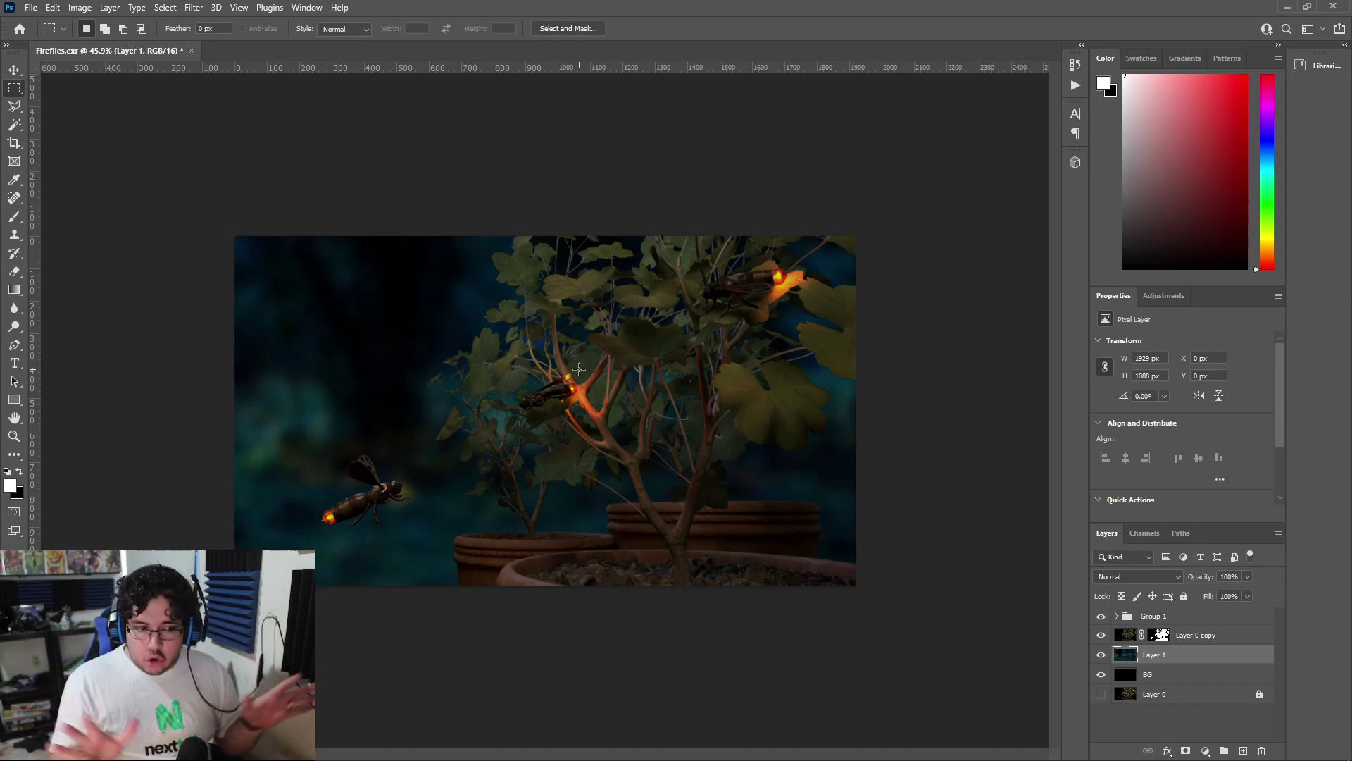
Adjust the forest background's Hue/Saturation with Saturation at -50 and Lightness at -22
double_click(1154, 655)
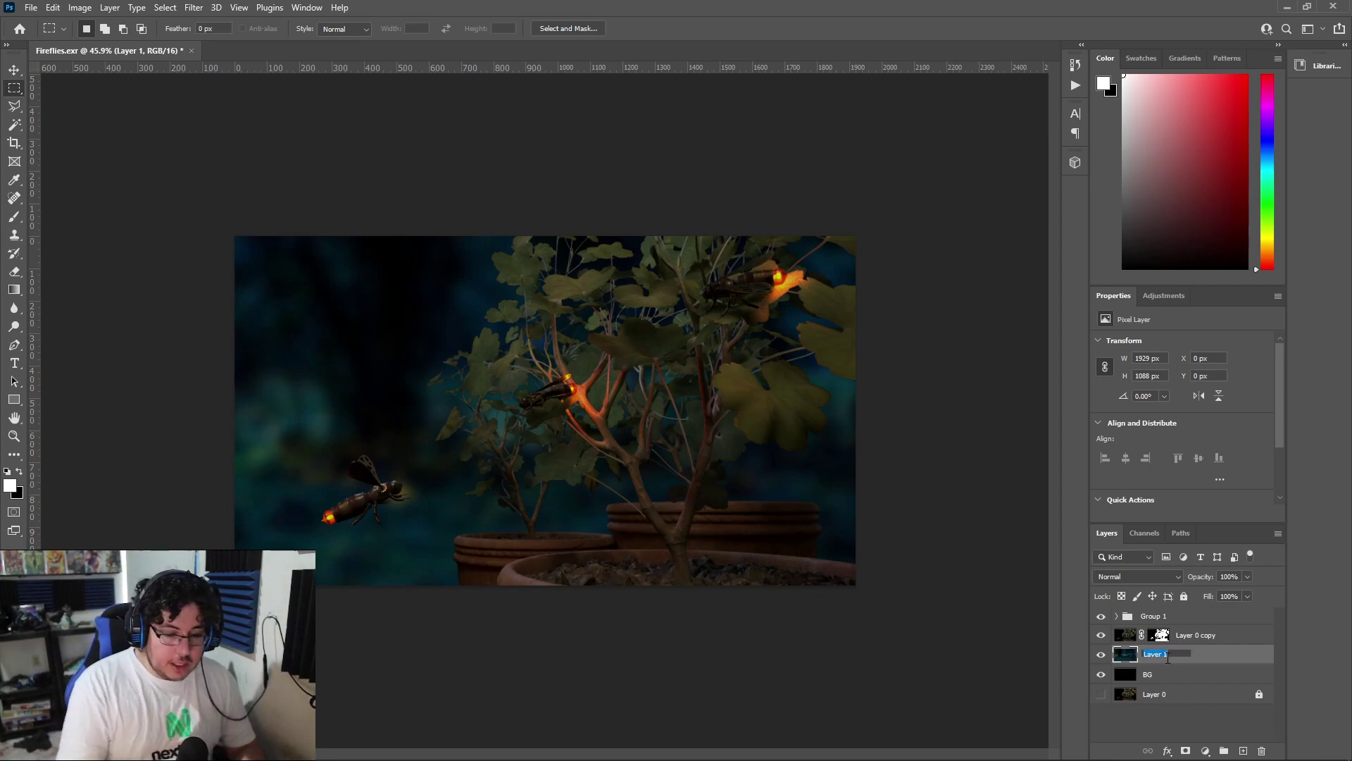
click(1202, 662)
key(ctrl+u)
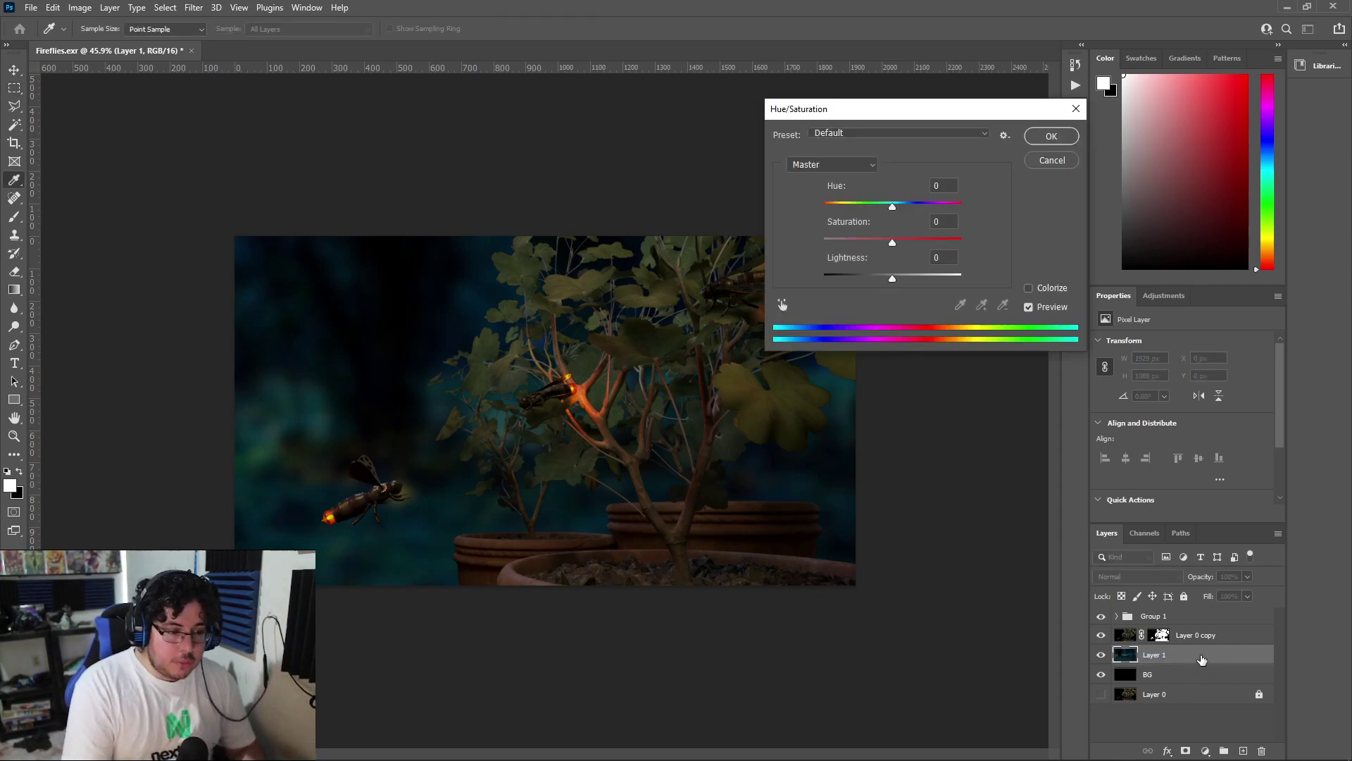
drag(892, 245, 880, 279)
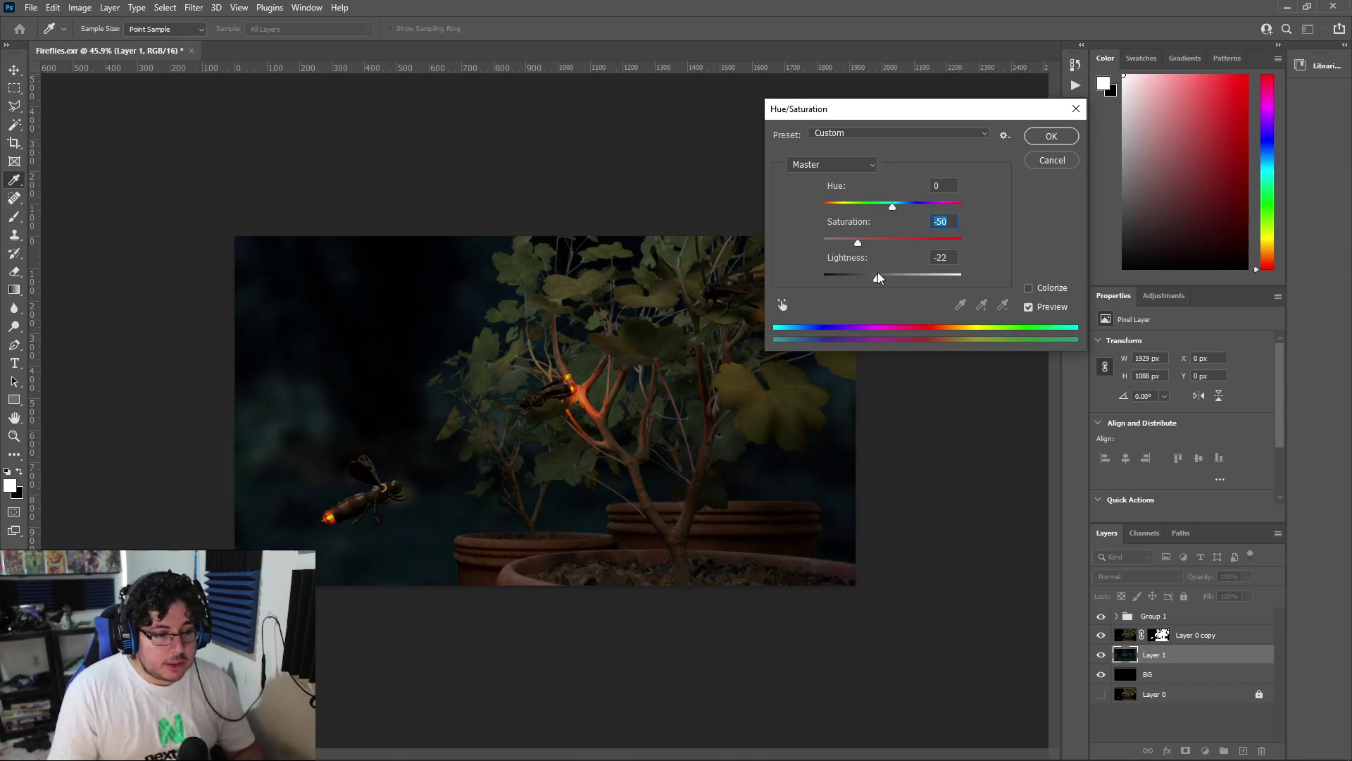
click(1039, 138)
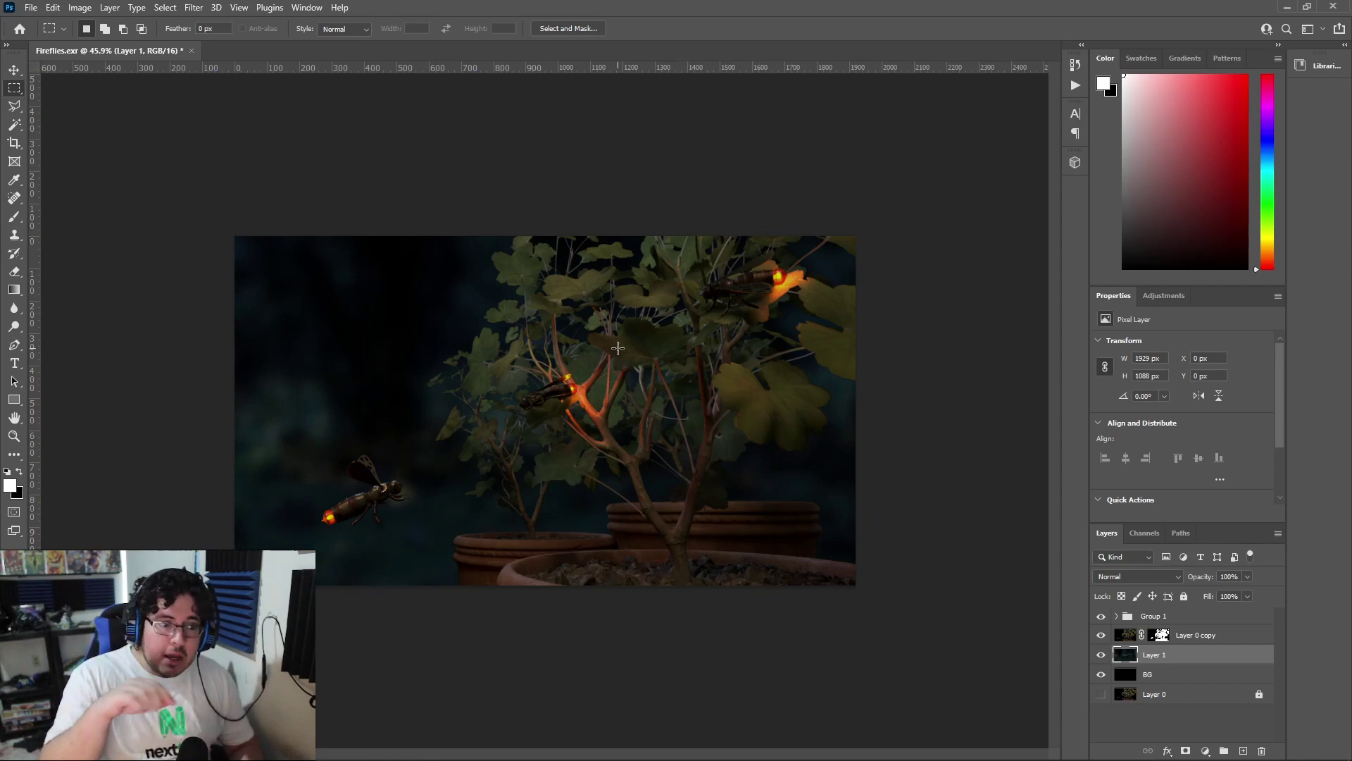
Apply Smart Sharpen to Layer 0 copy with Amount 138%, Radius 1.0 px, Reduce Noise 13% and Remove set to Lens Blur
scroll(429, 428, up, 4)
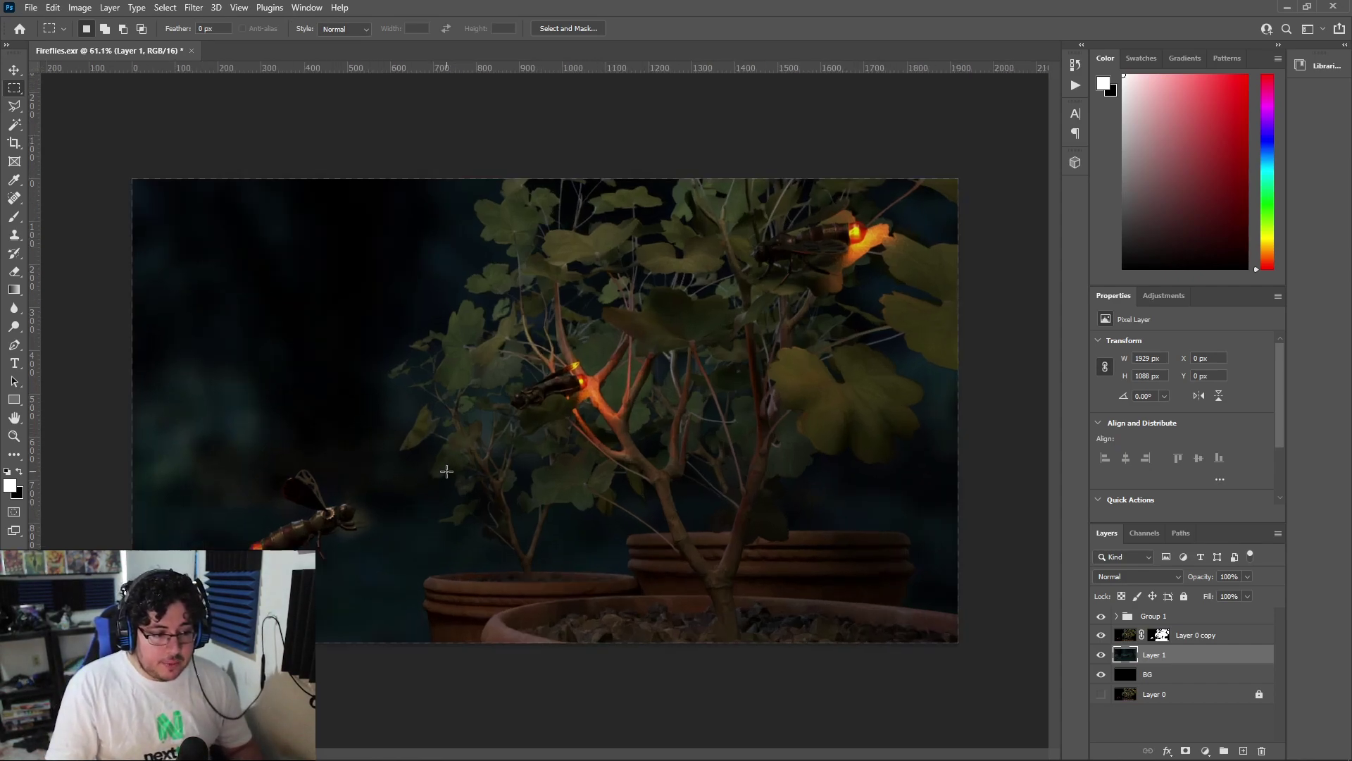
scroll(647, 415, down, 3)
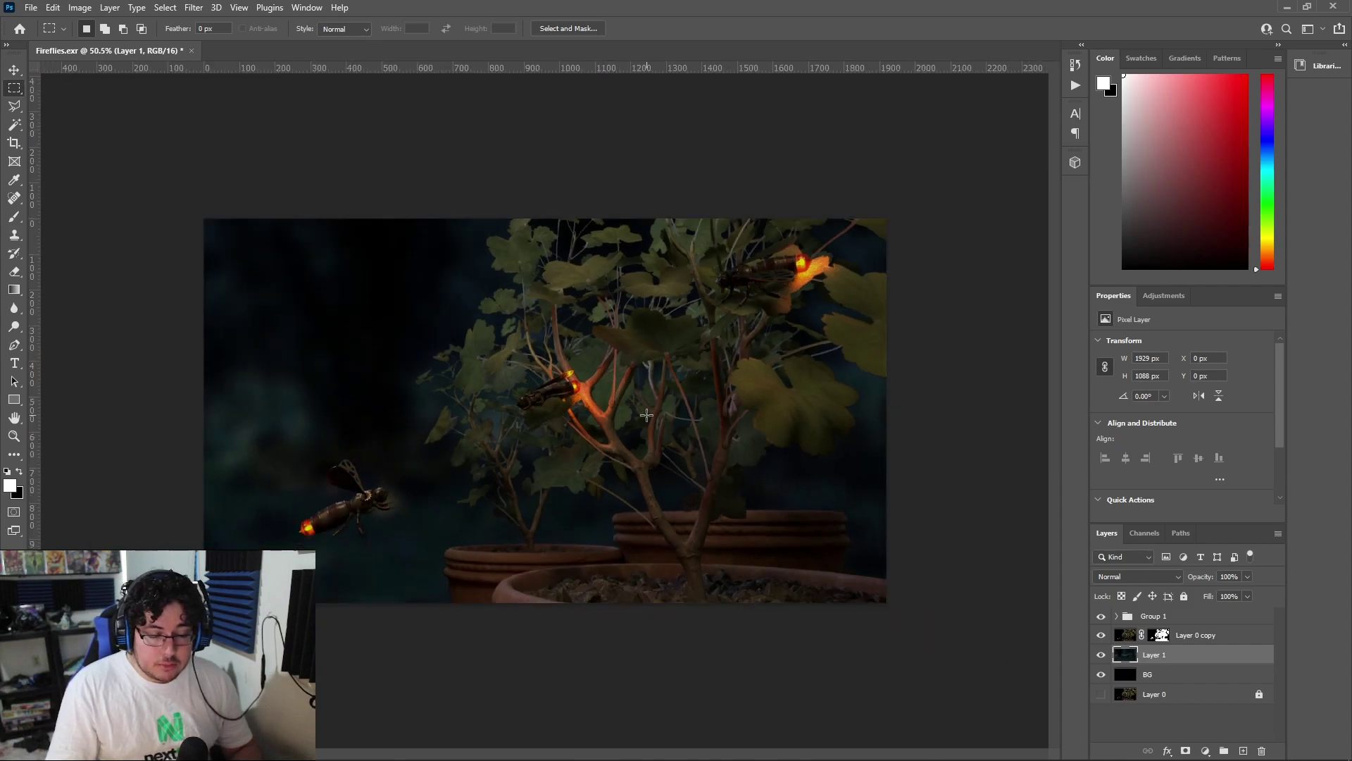
click(1188, 636)
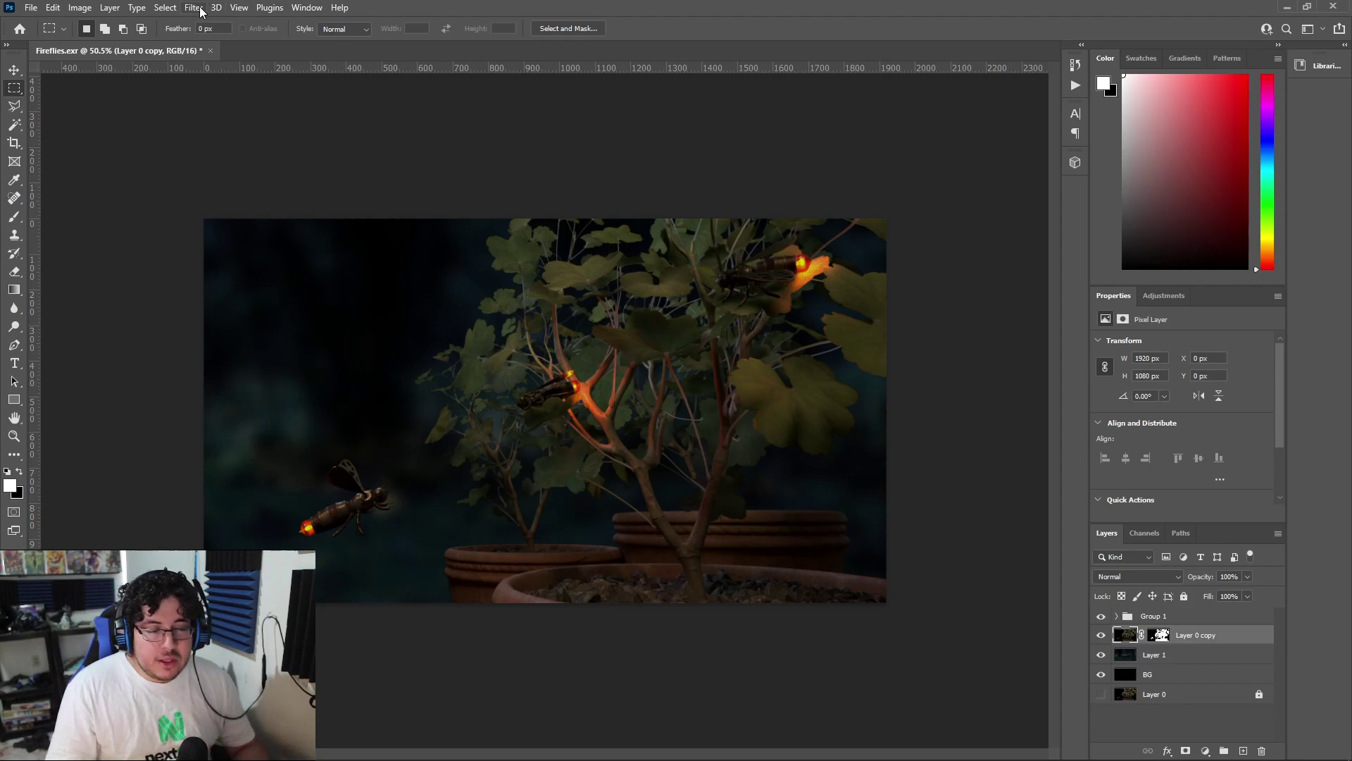
scroll(508, 367, up, 10)
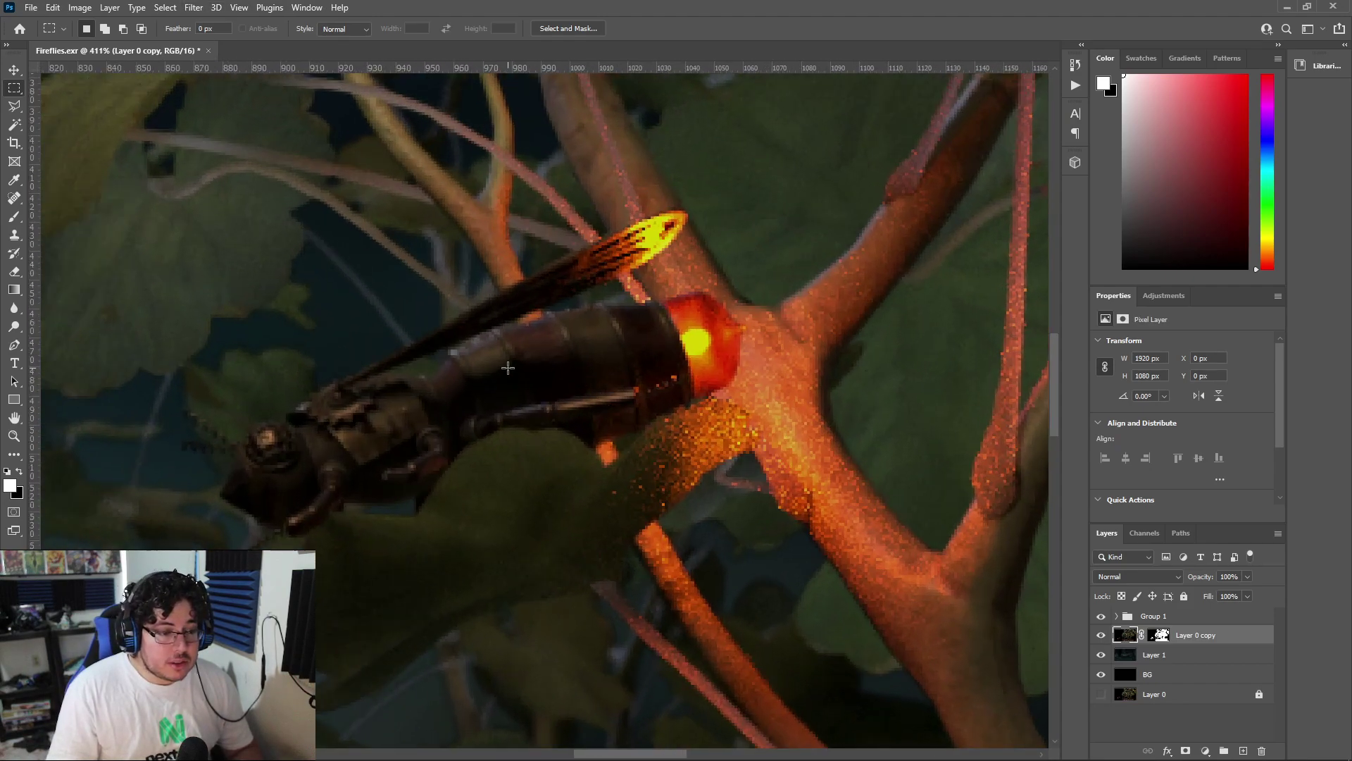
scroll(508, 367, down, 1)
scroll(633, 298, down, 4)
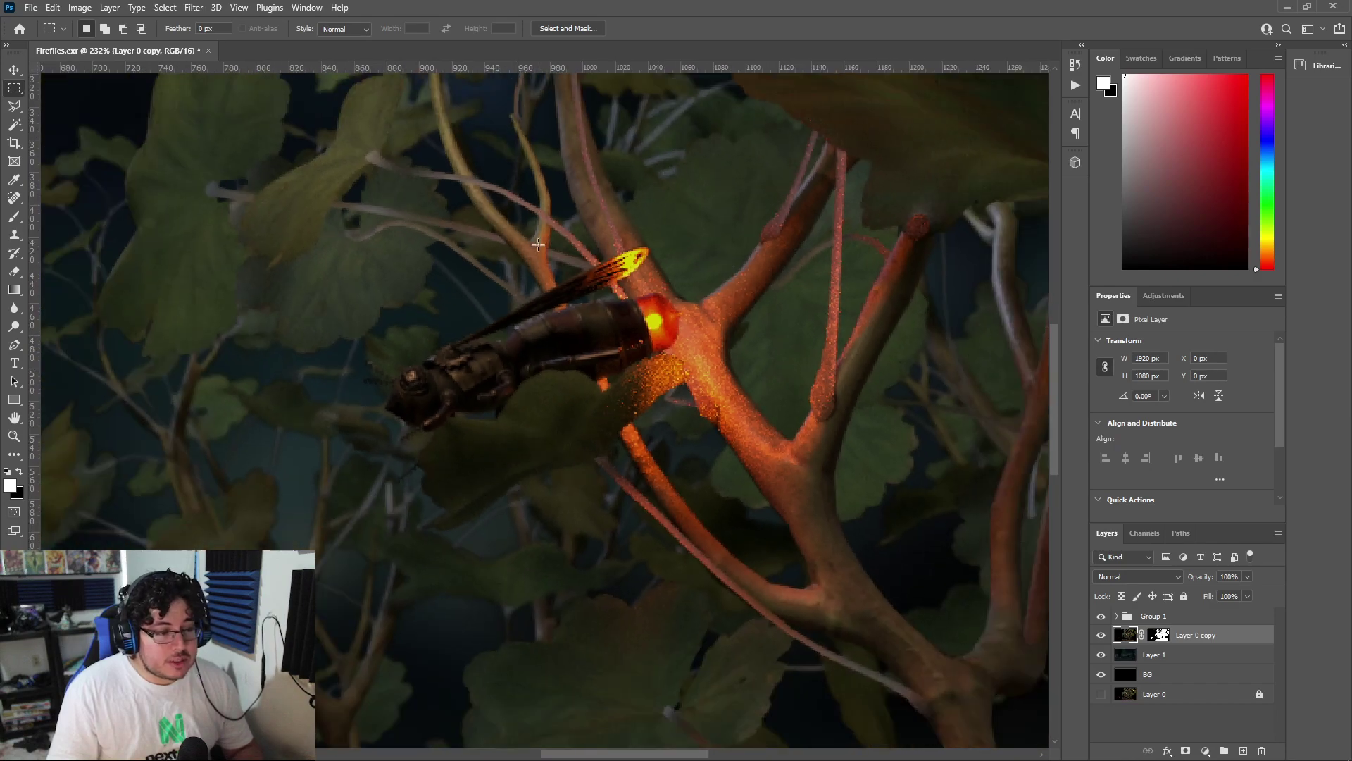
scroll(538, 245, down, 1)
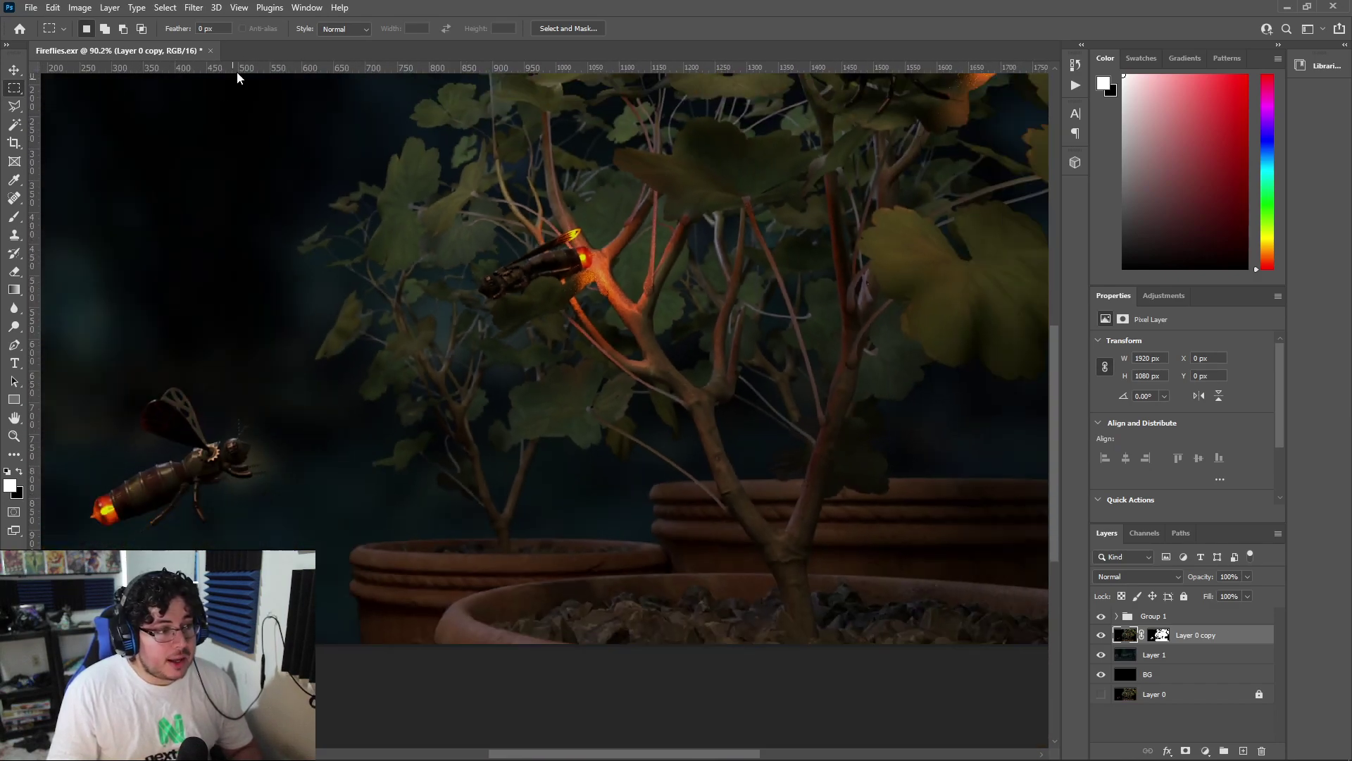
click(240, 8)
mouse_move(197, 13)
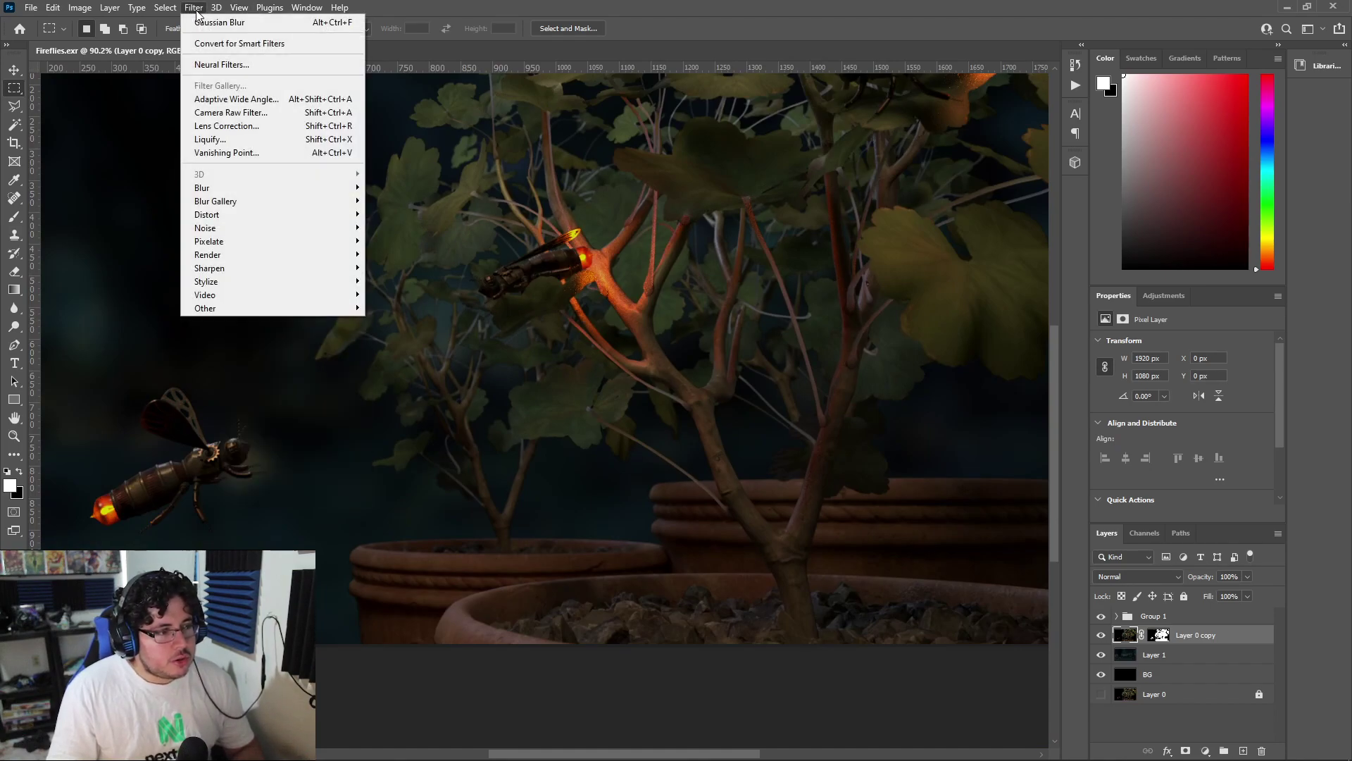
mouse_move(255, 266)
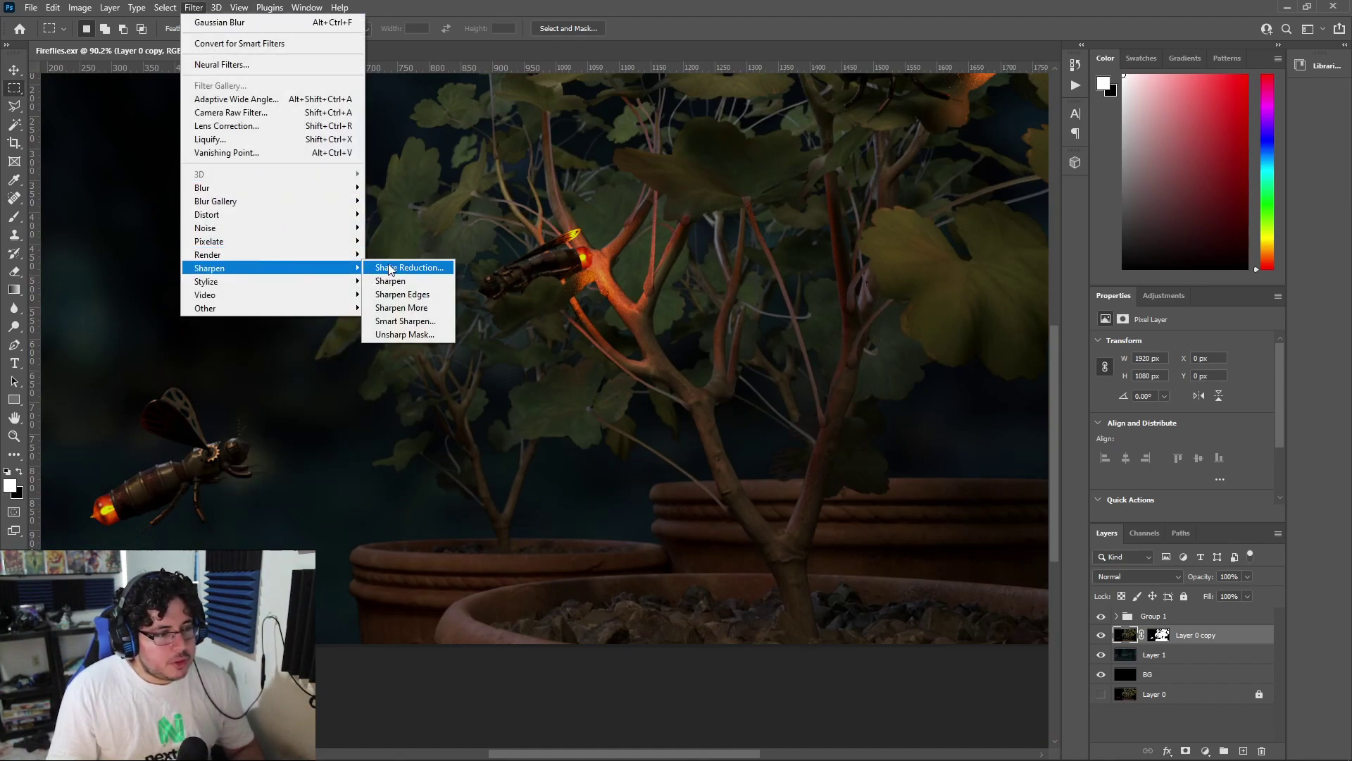
click(407, 321)
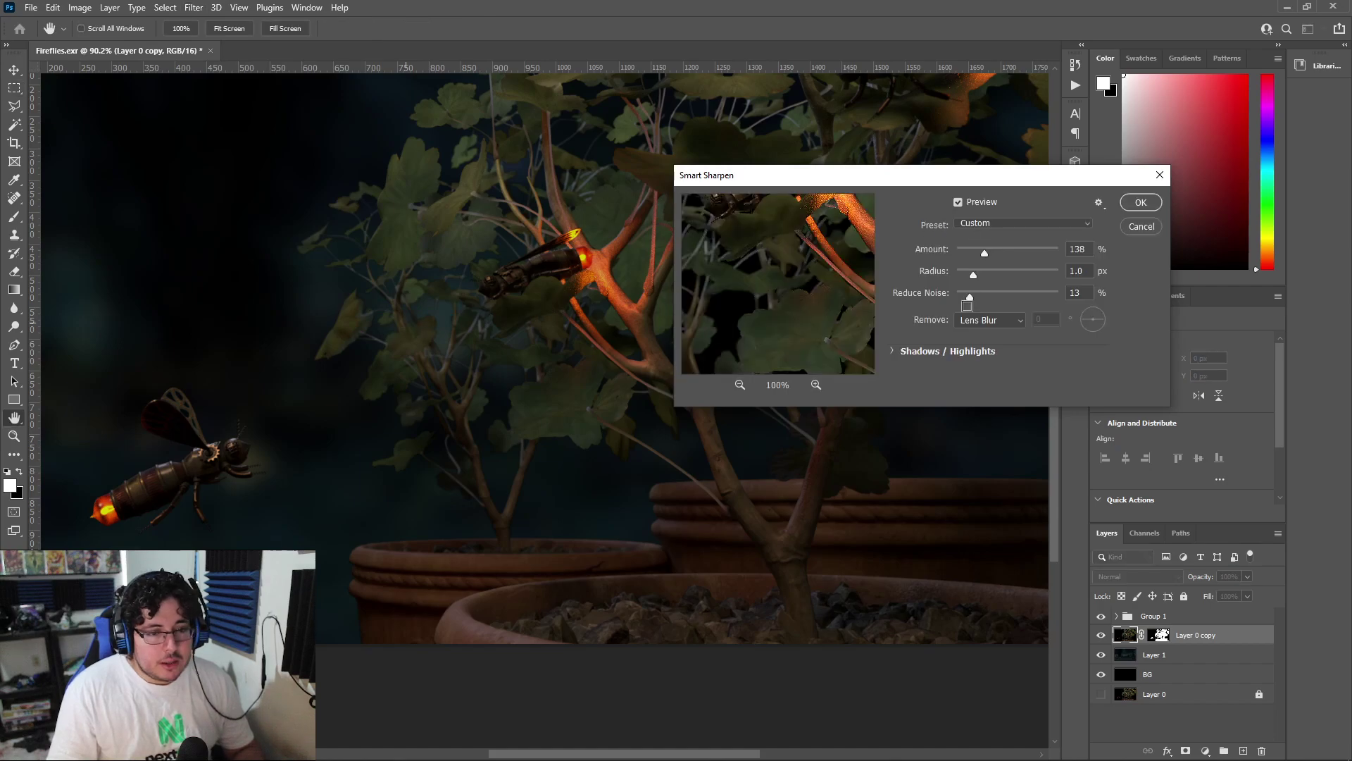
click(1140, 202)
key(m)
Examine the middle firefly up close and reapply the last Smart Sharpen filter to Layer 0 copy
scroll(553, 262, up, 5)
scroll(534, 290, up, 2)
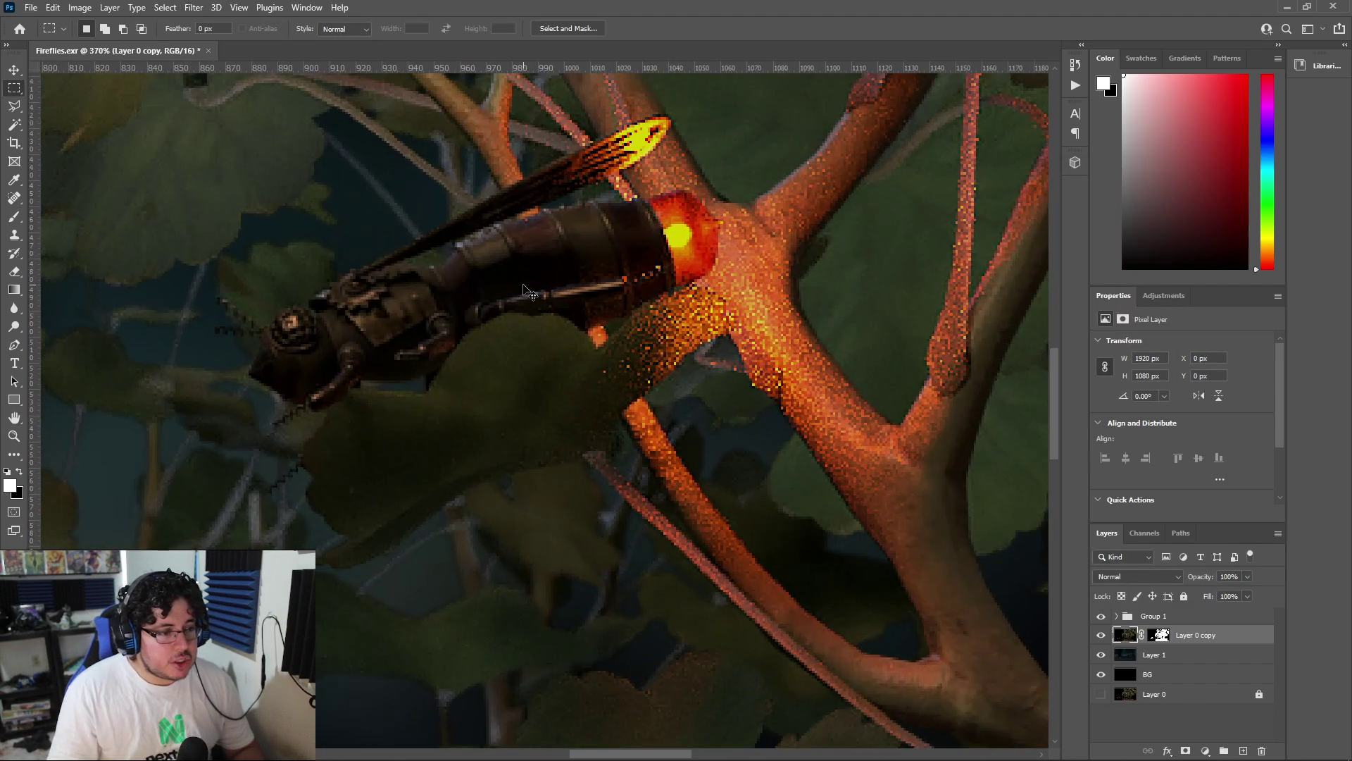
click(193, 7)
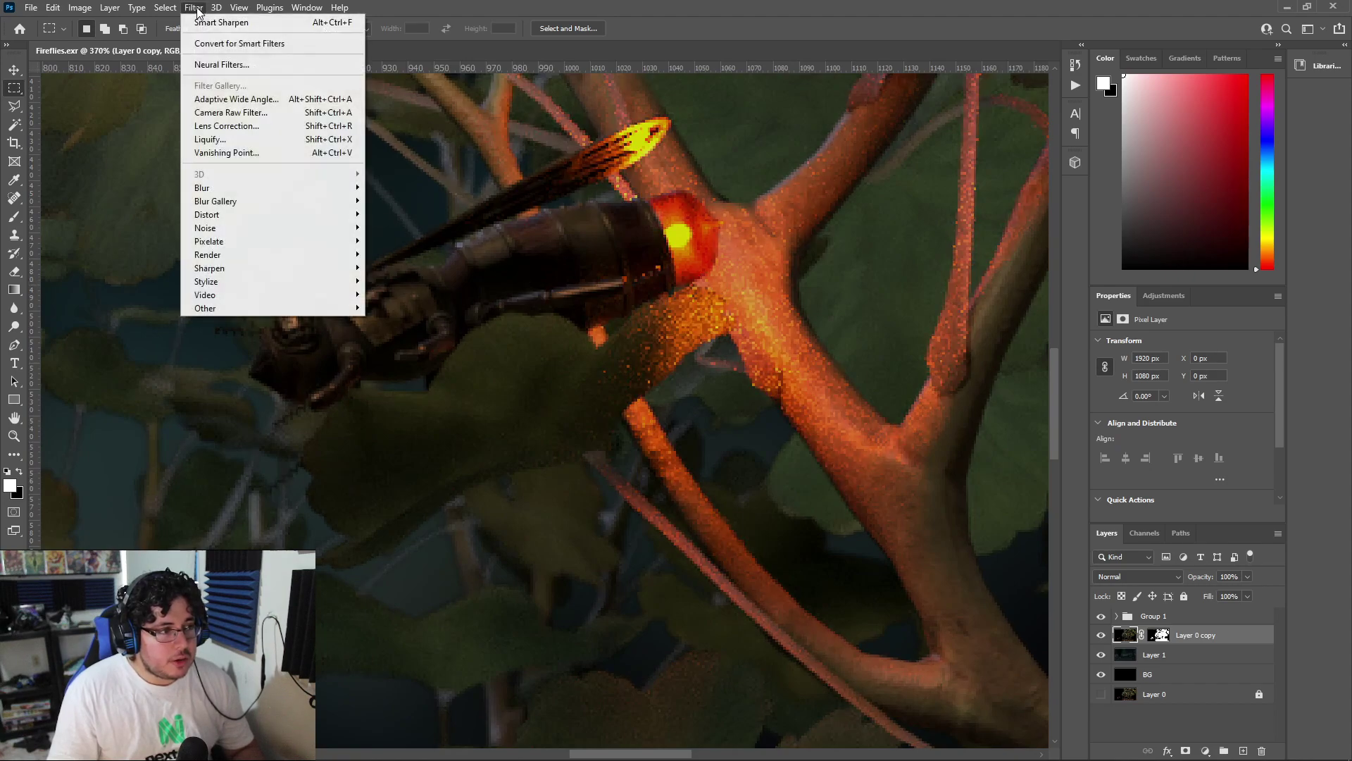
click(222, 23)
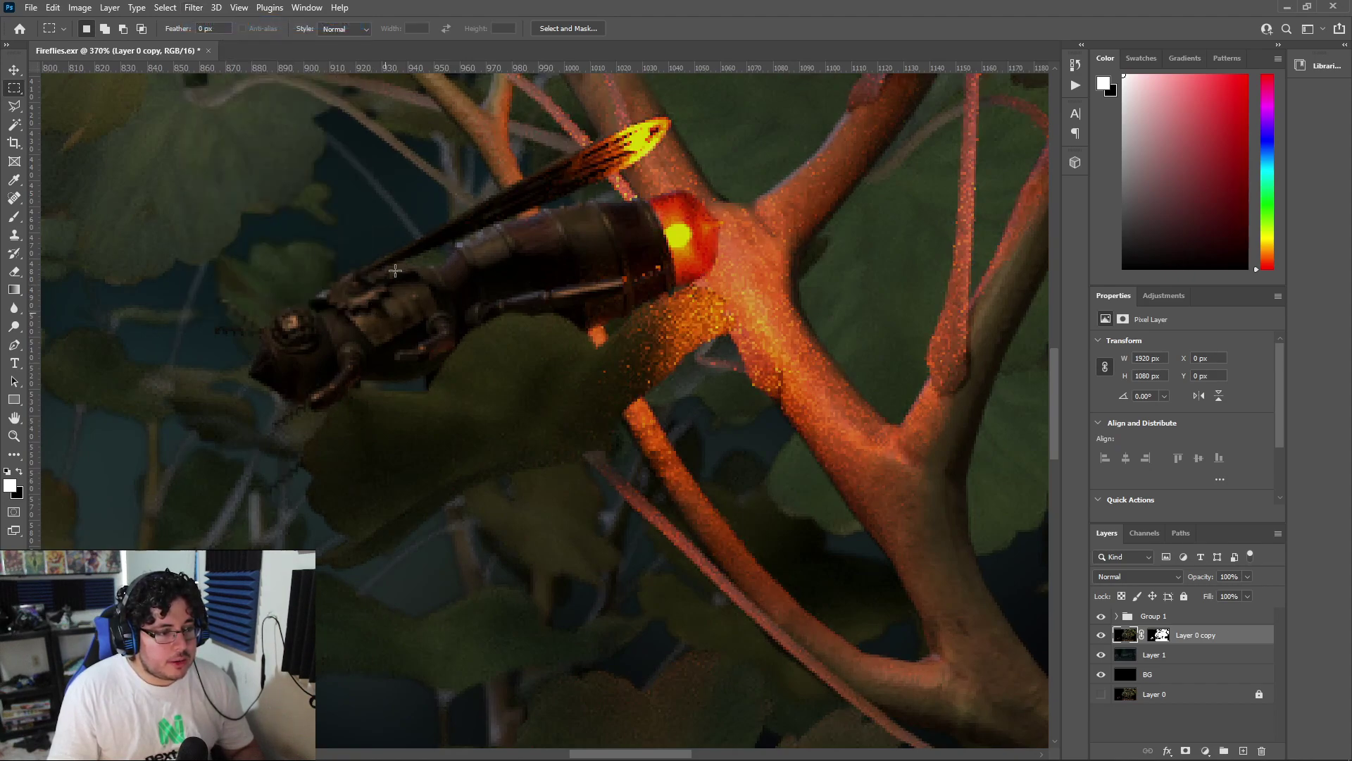
scroll(499, 364, down, 10)
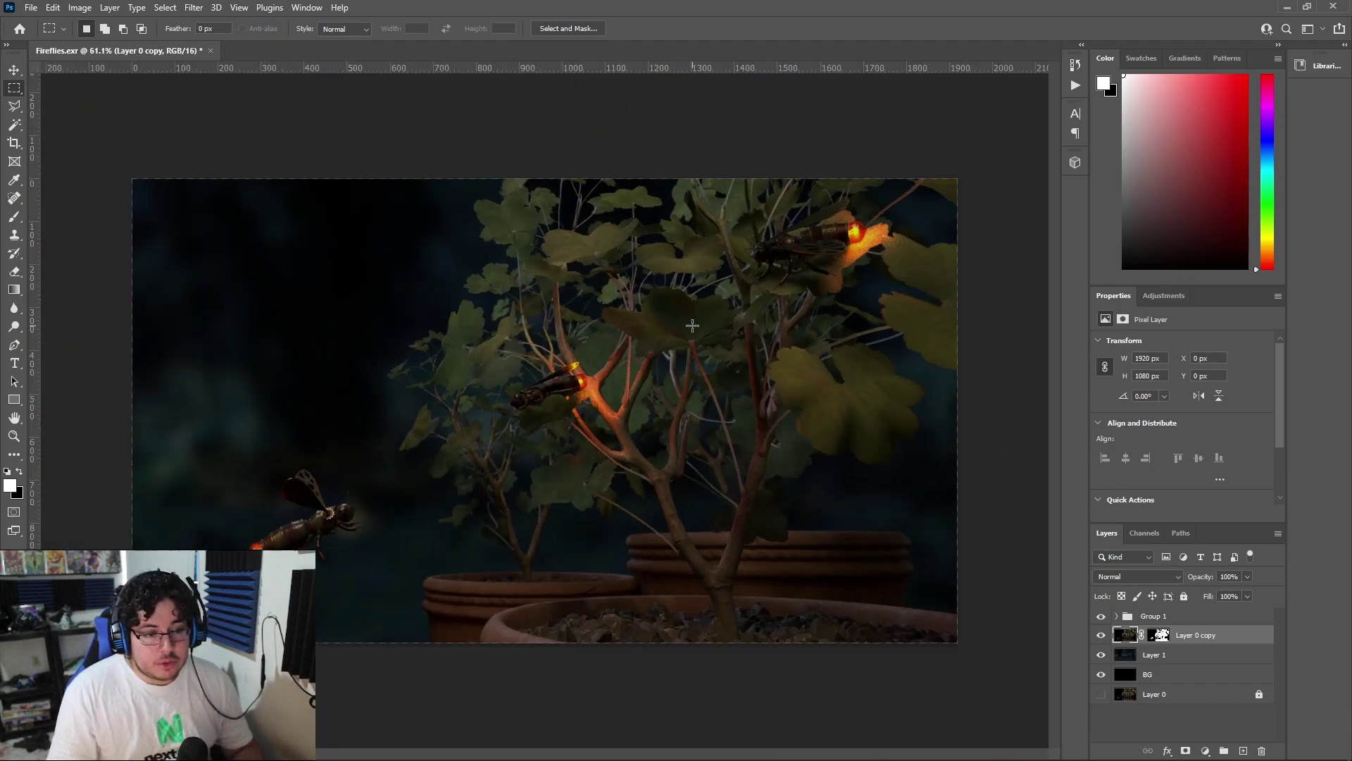
Add a Color Balance adjustment layer above Group 1
click(1222, 742)
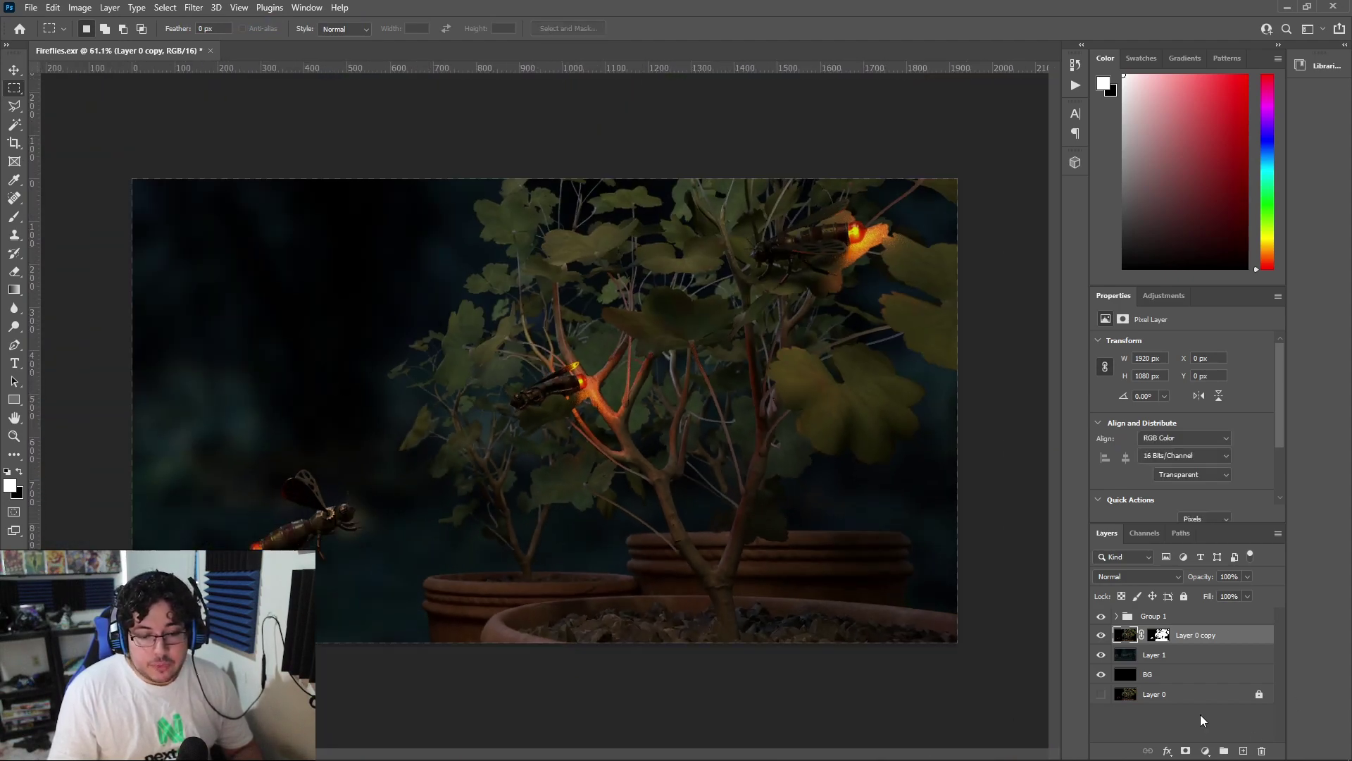
click(1189, 621)
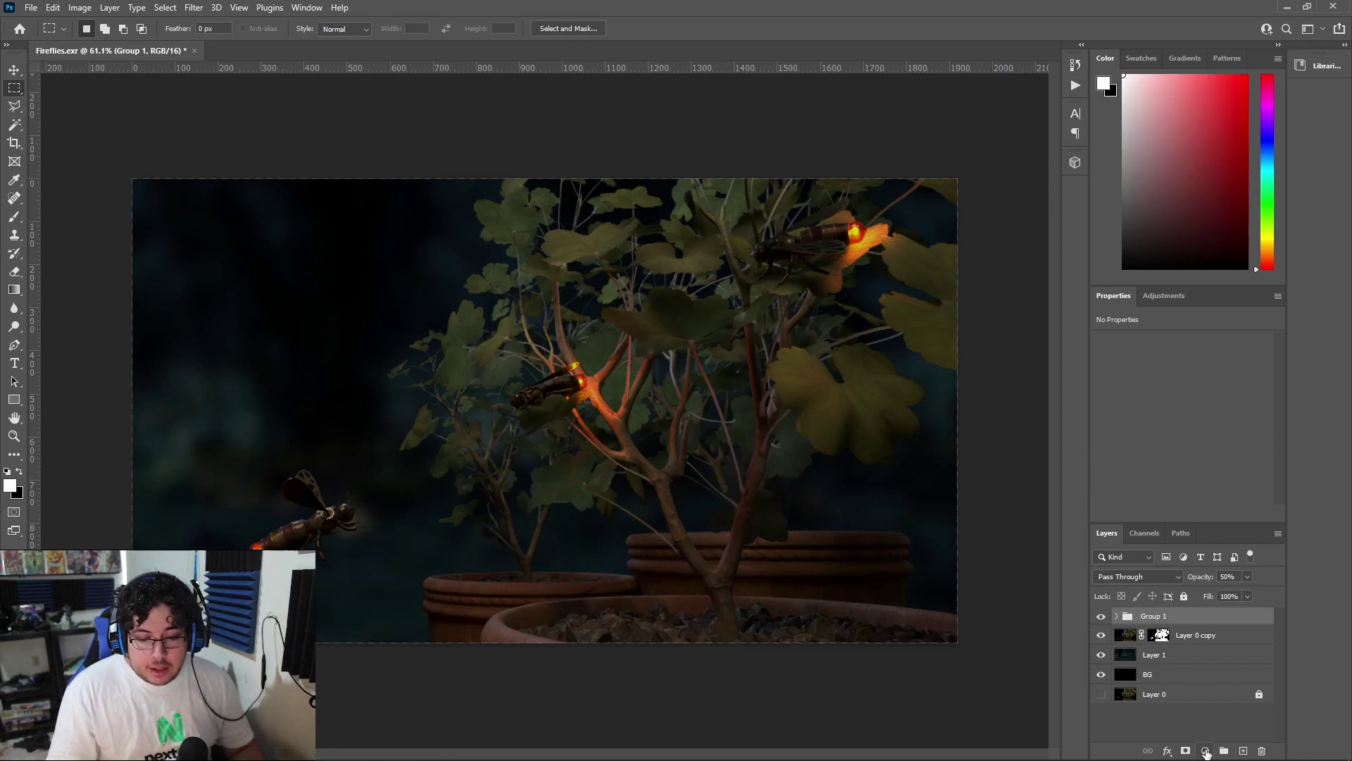
click(1205, 750)
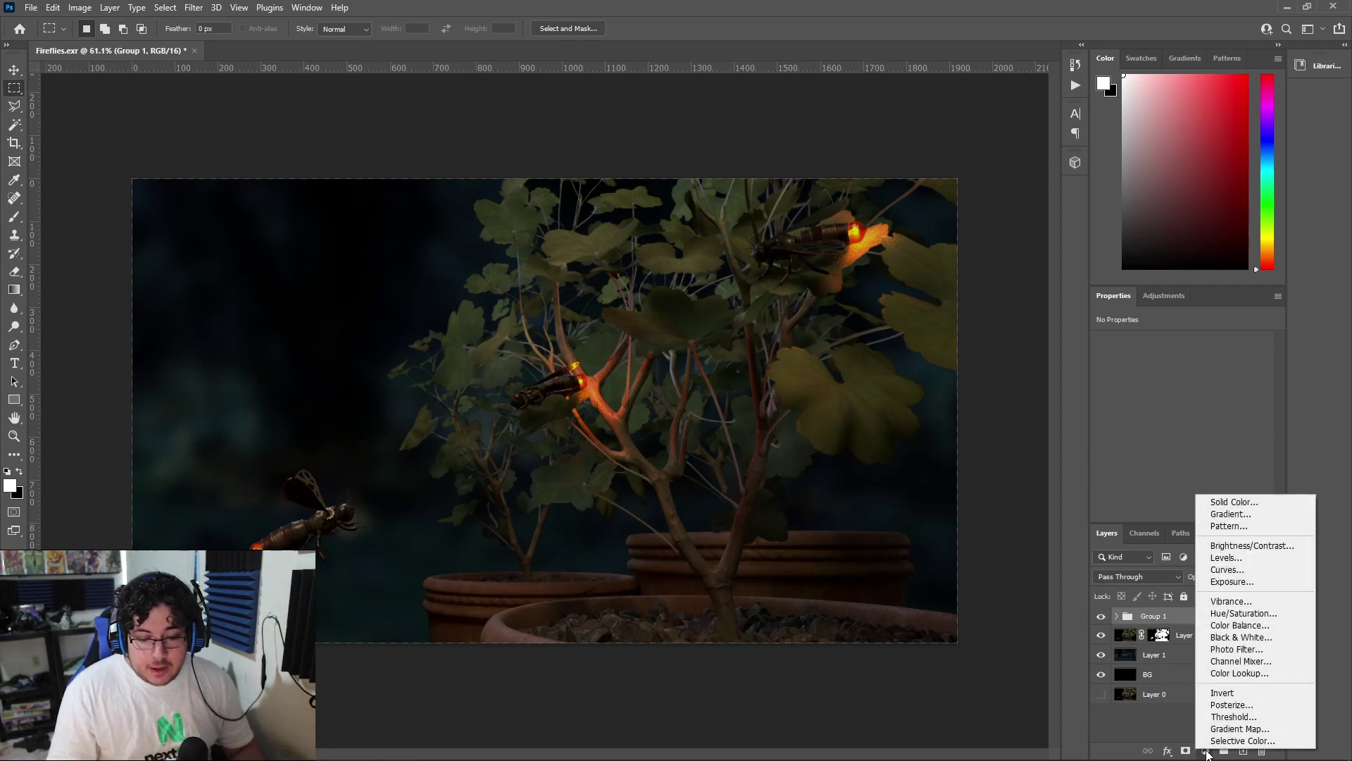
click(1240, 626)
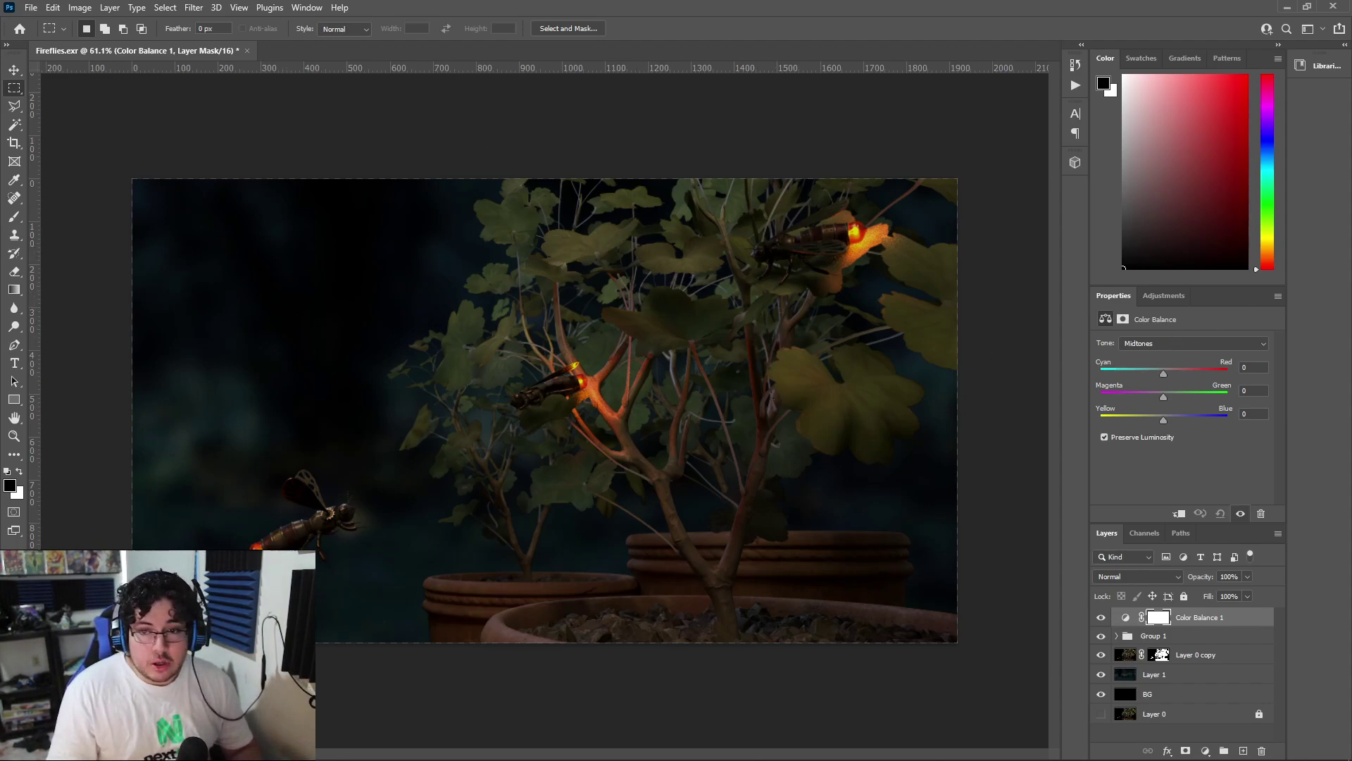
Switch to Chrome to look at the dusk forest reference image, and return to Photoshop
key(alt+Tab)
key(Tab)
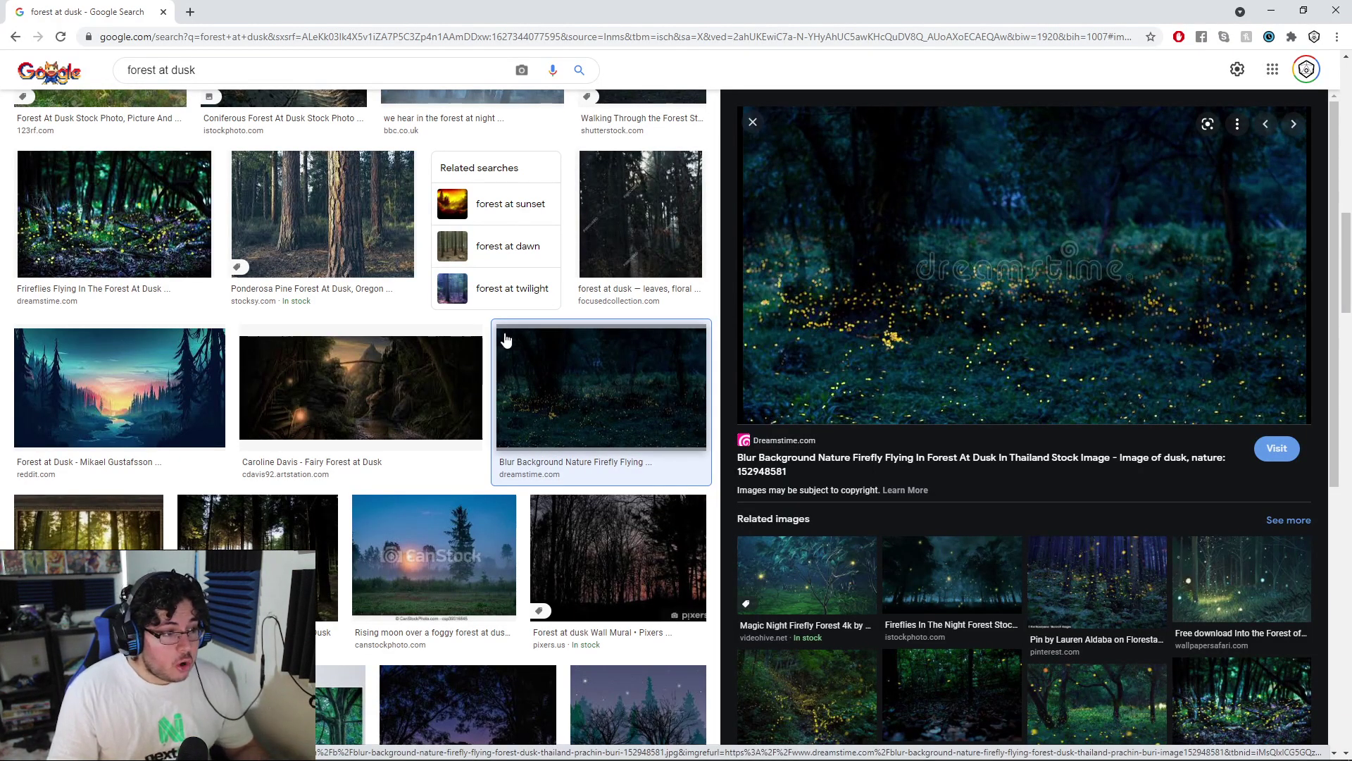
click(1270, 10)
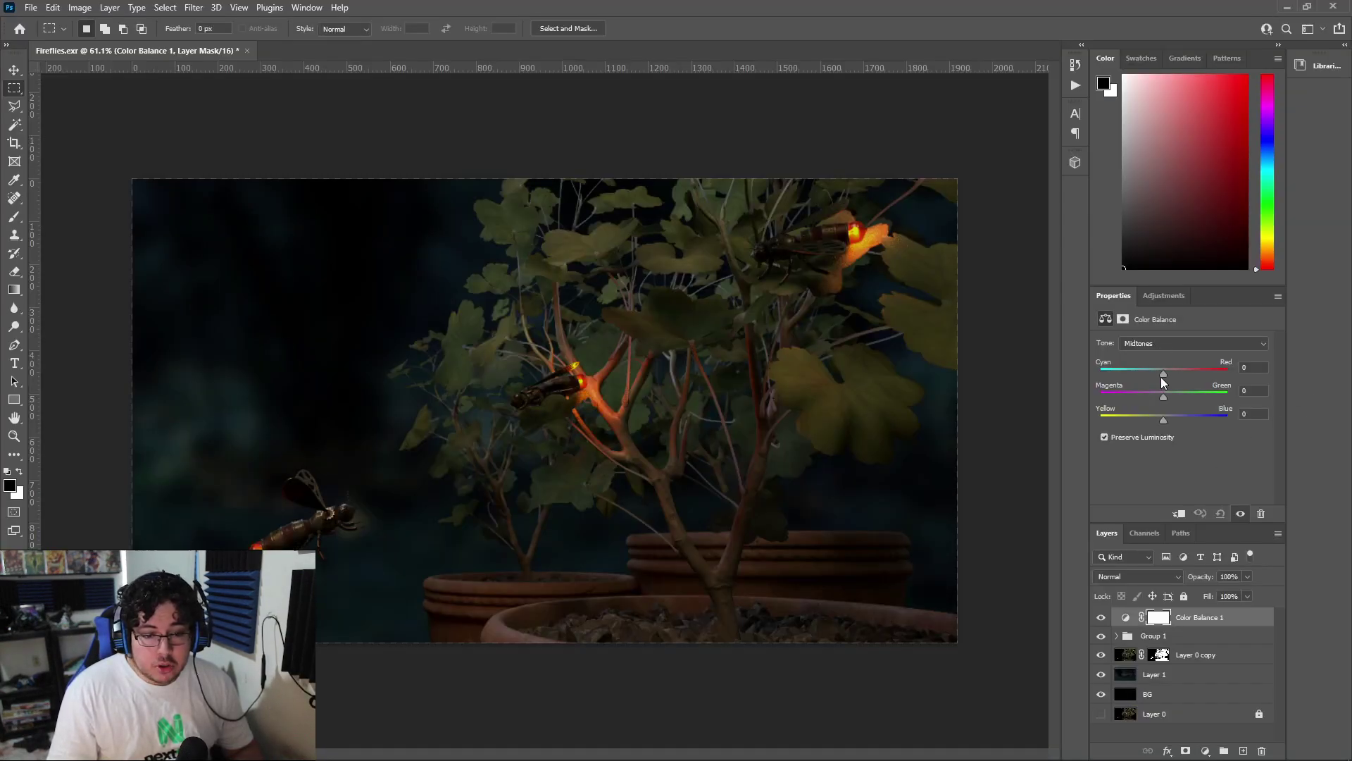
Set the Color Balance midtones to -19, -11, +13 and the shadows to +4, 0, -10
drag(1159, 378, 1152, 371)
drag(1163, 420, 1176, 416)
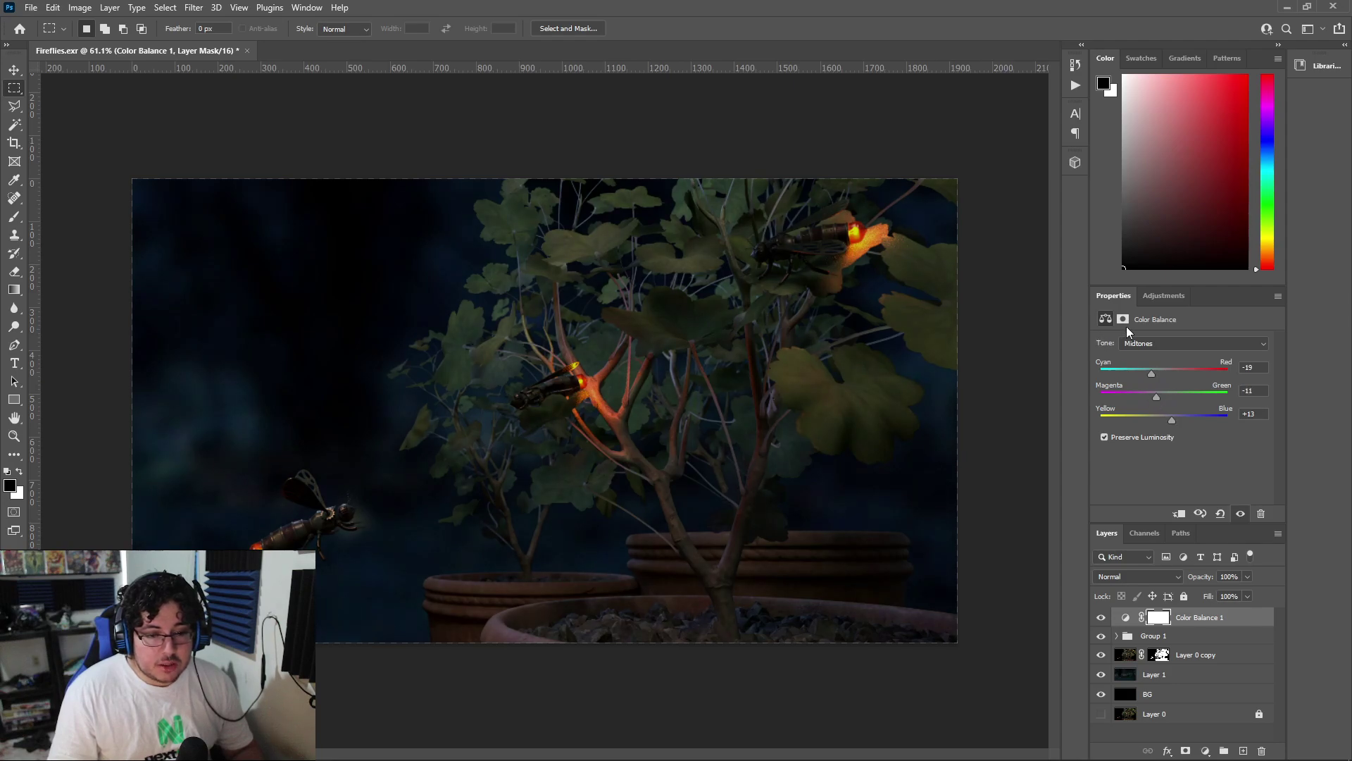
click(1151, 345)
click(1140, 355)
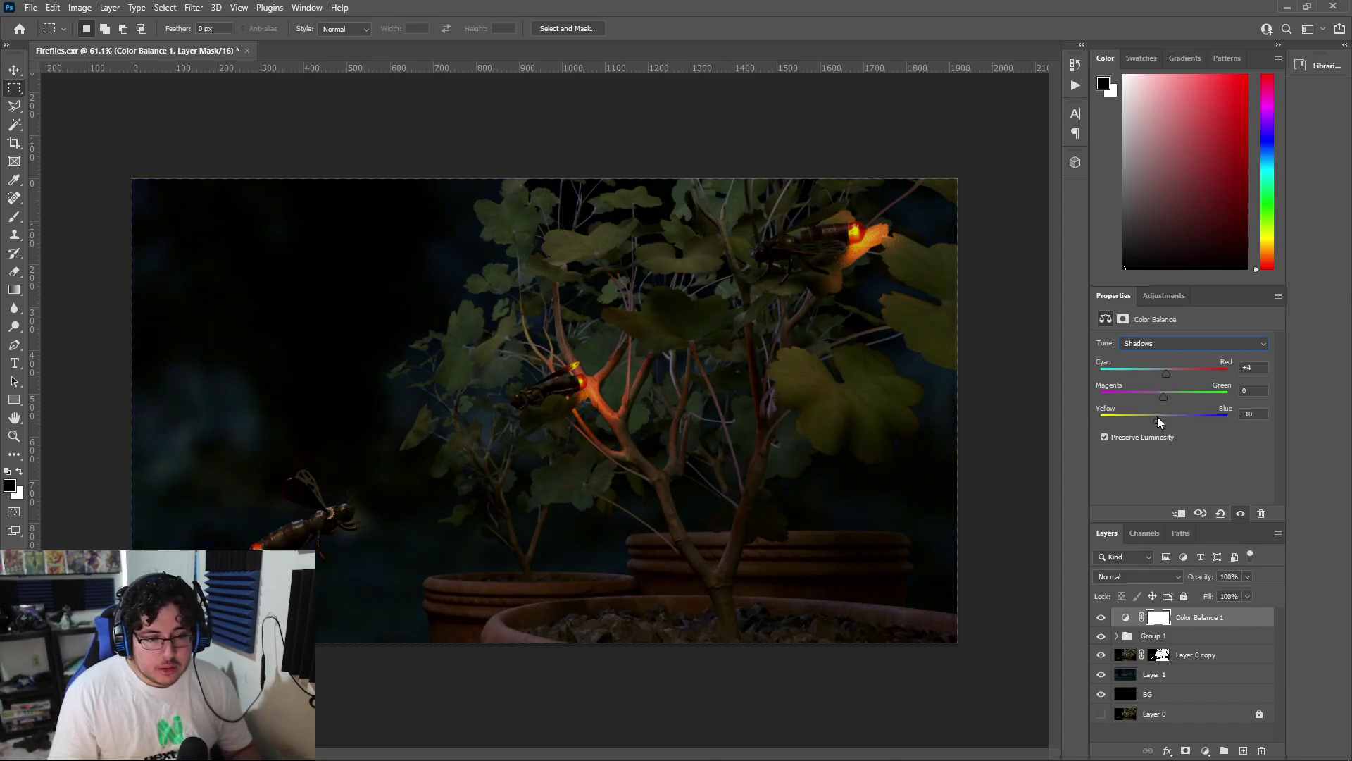
Set the Color Balance highlights to Cyan-Red -12 and Yellow-Blue +12, and compare the image with the adjustment hidden and shown
click(1163, 342)
click(1148, 378)
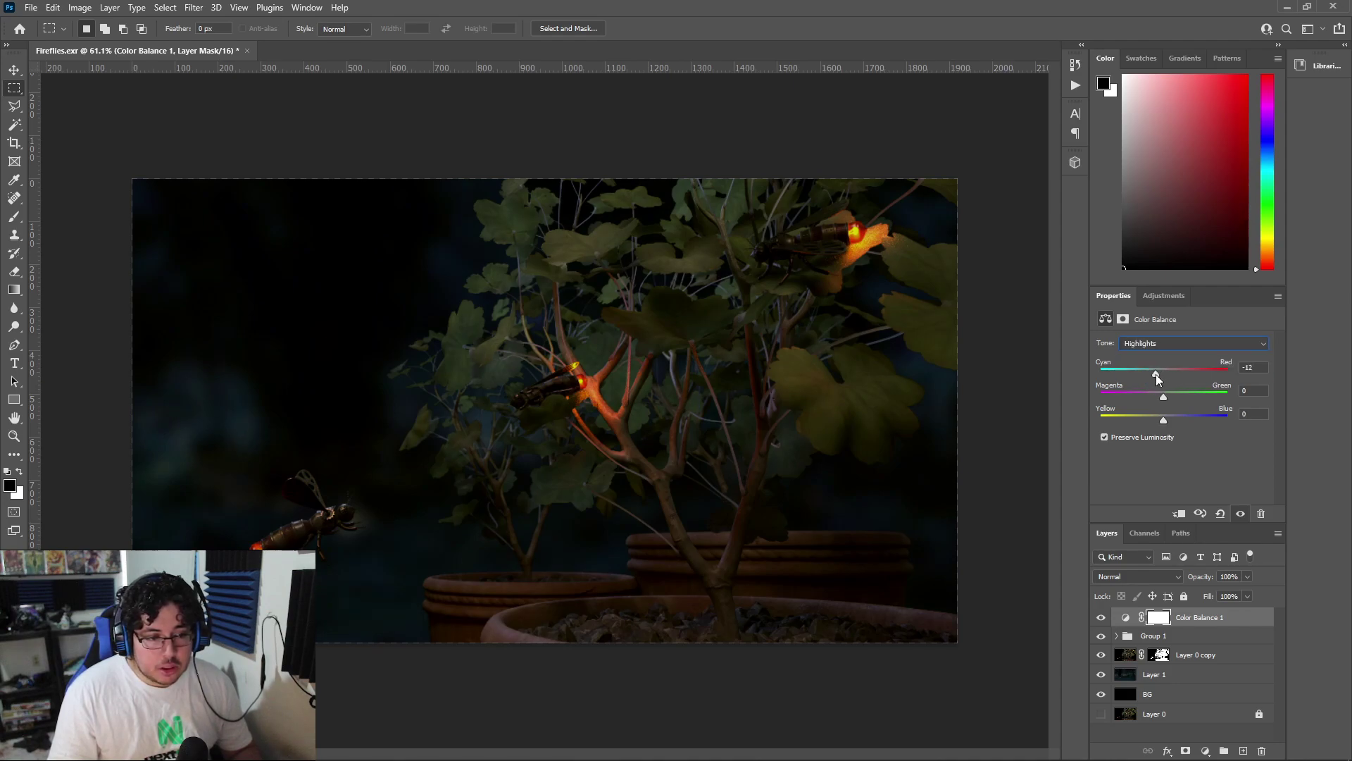
drag(1174, 420, 1171, 420)
click(1102, 618)
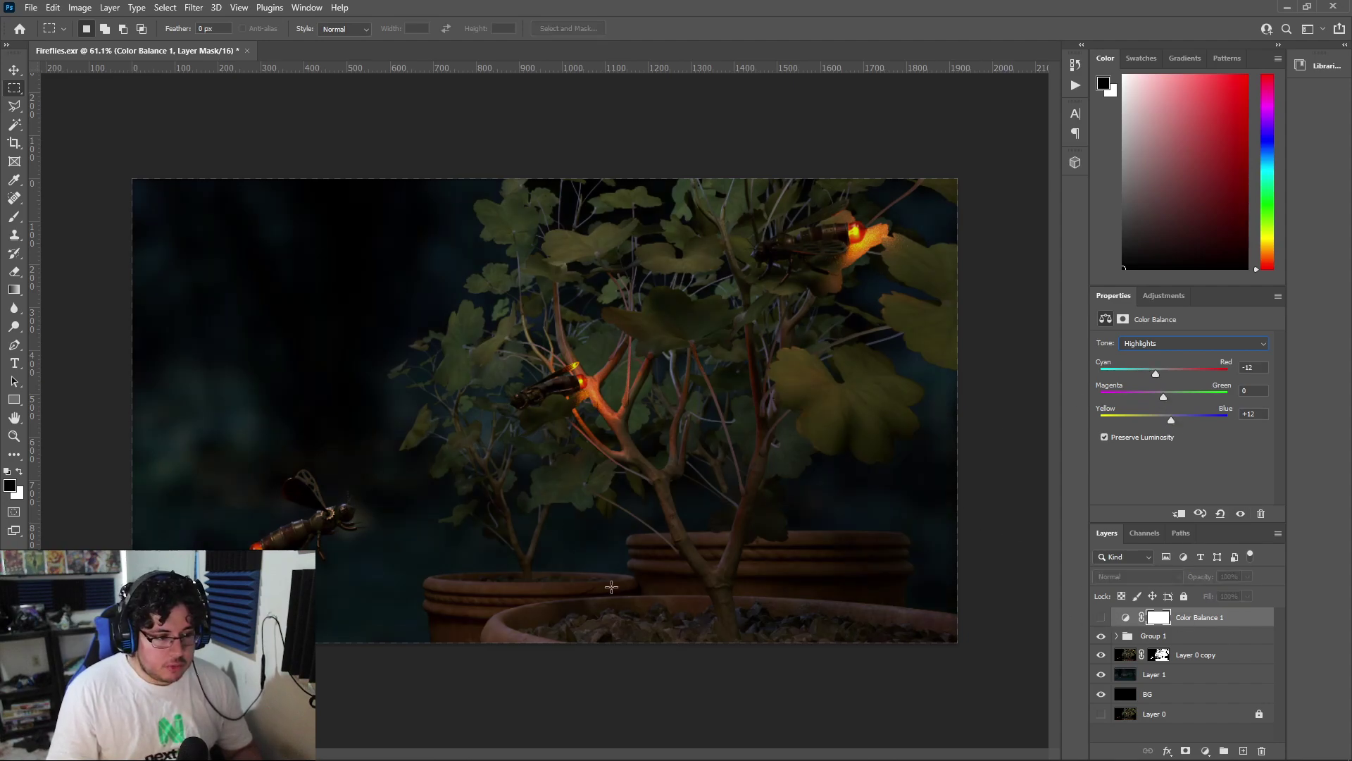
click(1102, 618)
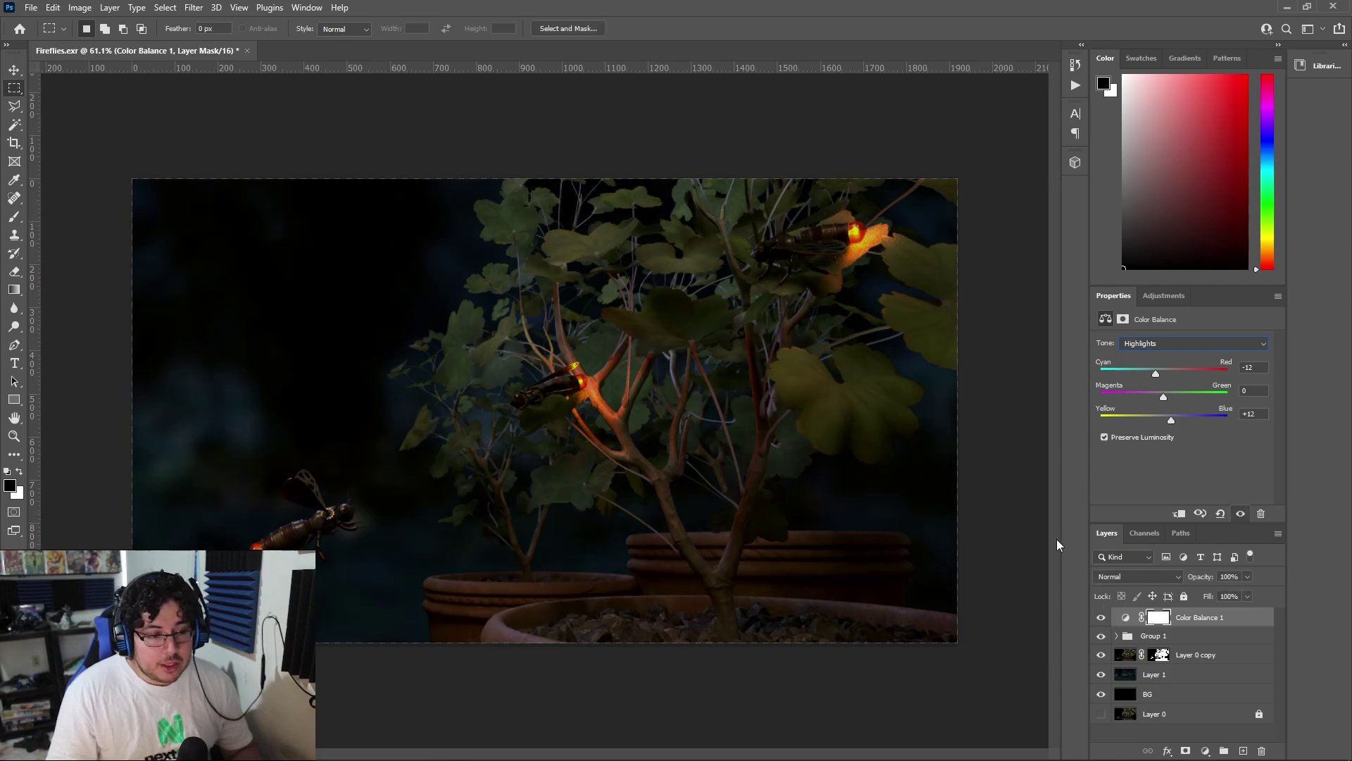
key(alt+Tab)
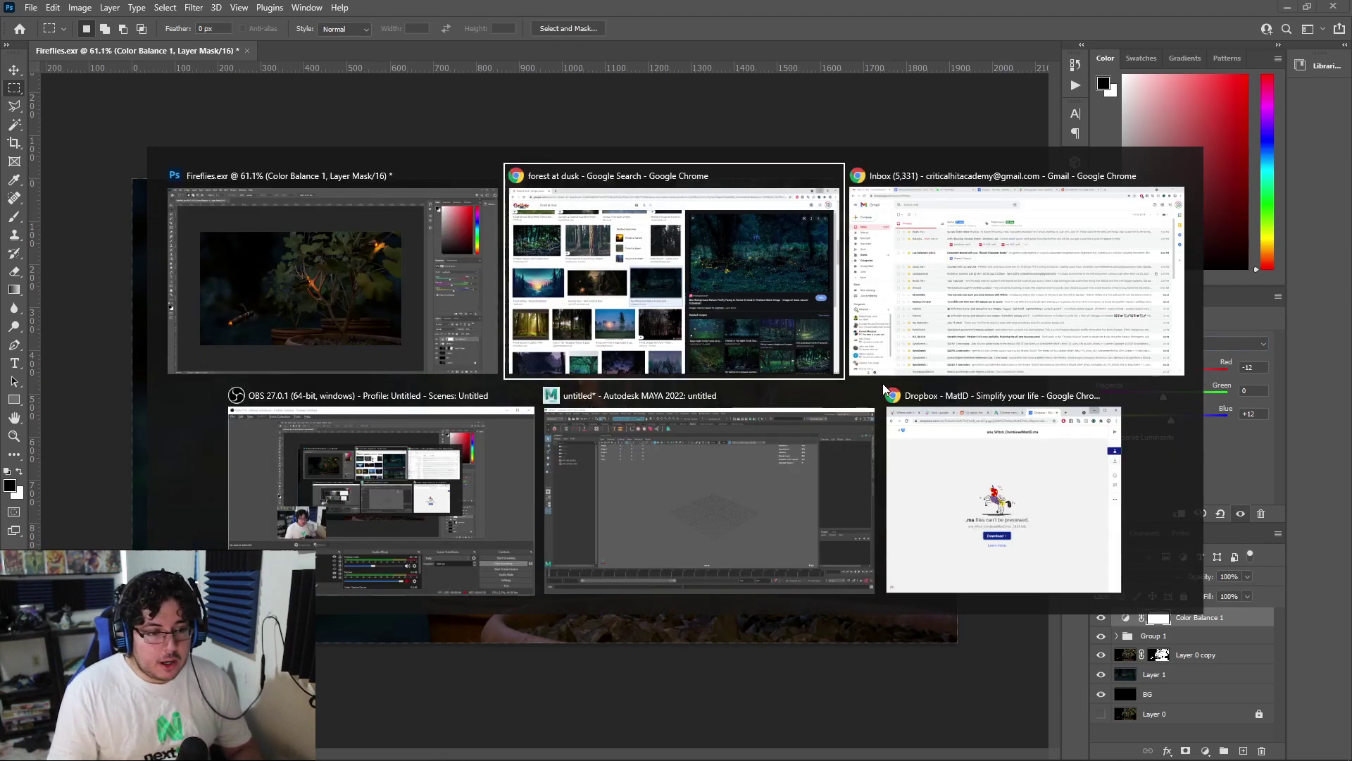
key(Escape)
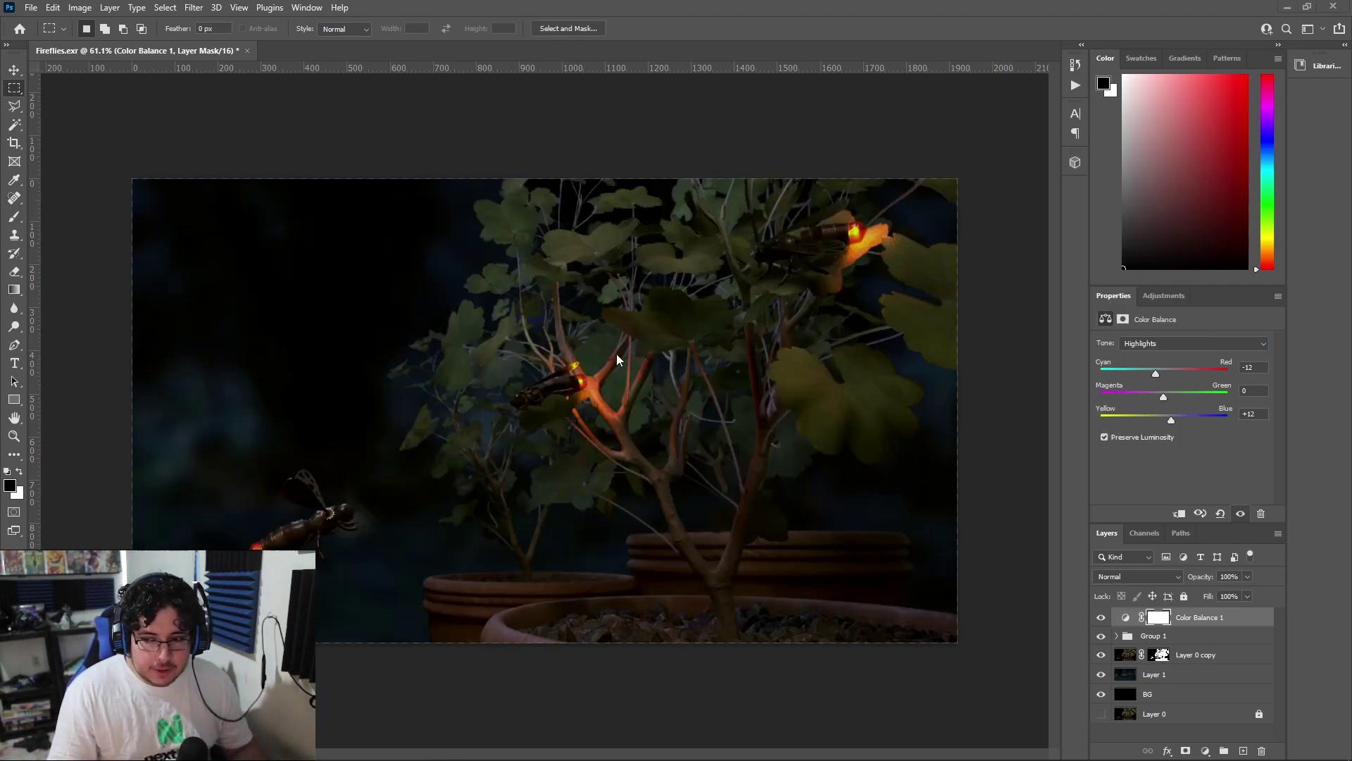
scroll(589, 321, up, 3)
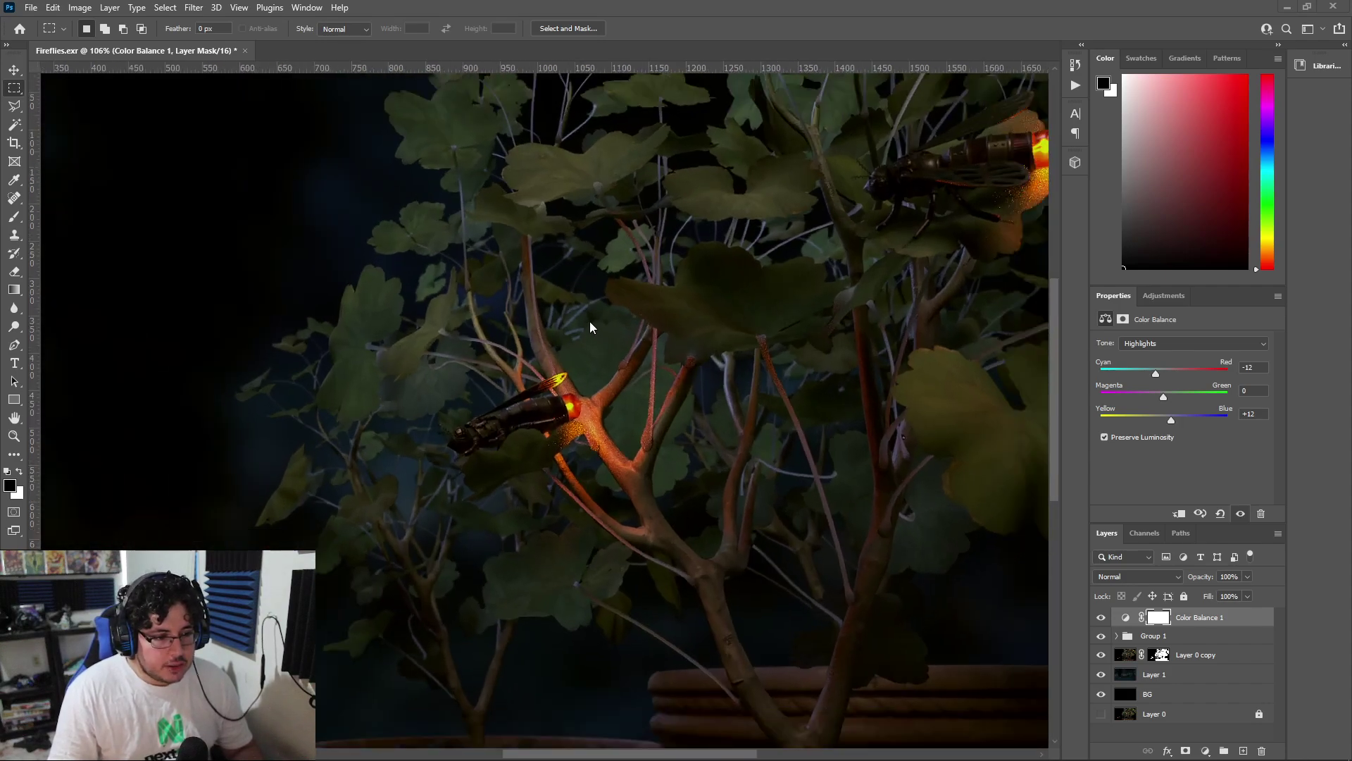
scroll(590, 321, down, 2)
scroll(878, 390, up, 2)
scroll(862, 396, down, 2)
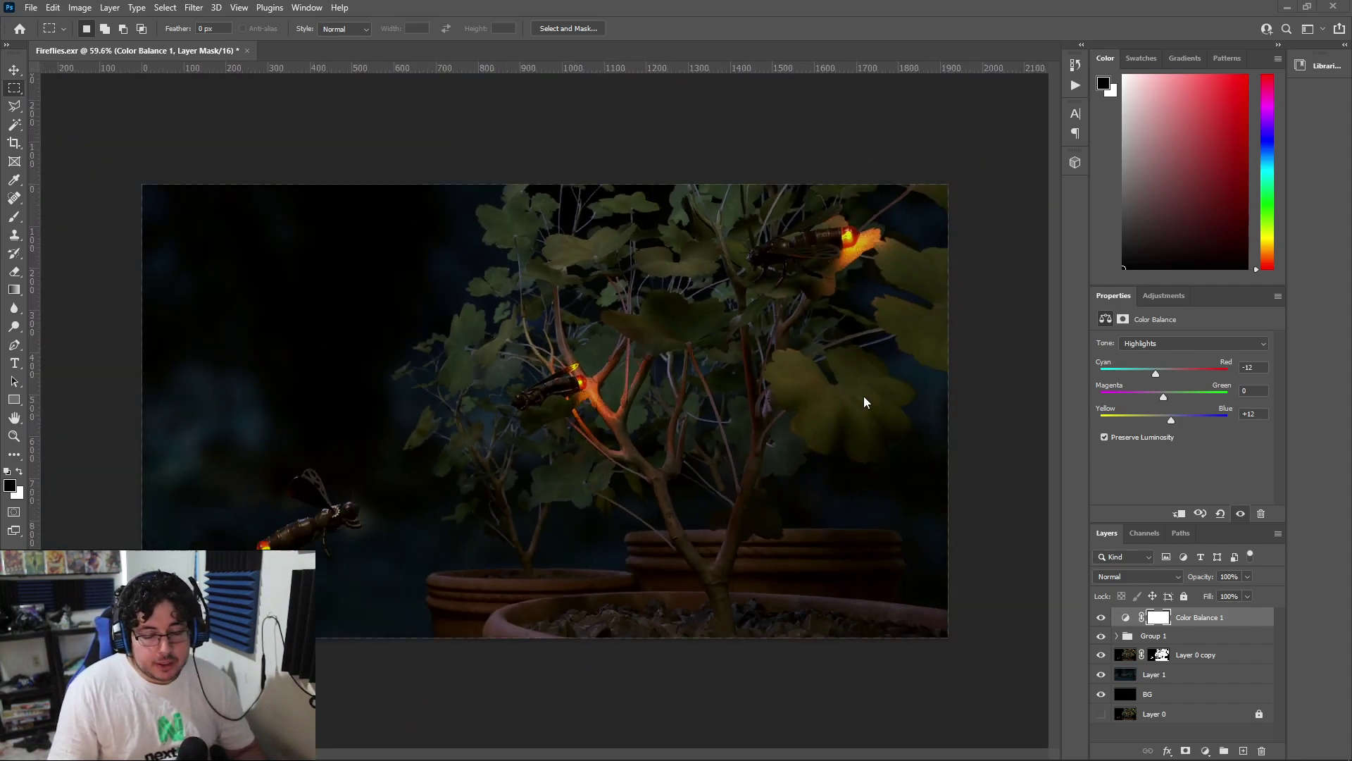
click(1205, 750)
click(957, 687)
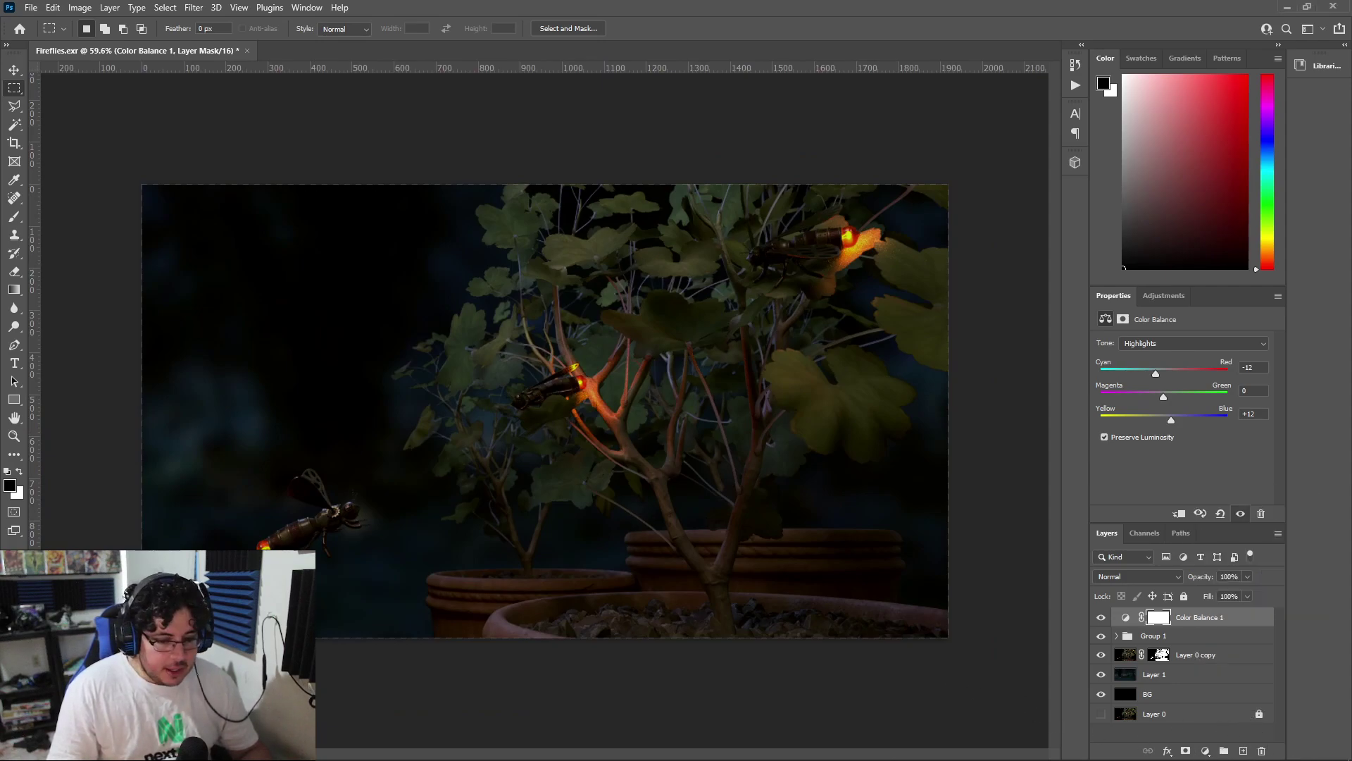
Create a new layer above Color Balance 1 and set up a Soft Round Pressure Size brush at 1457 px
click(1243, 751)
key(b)
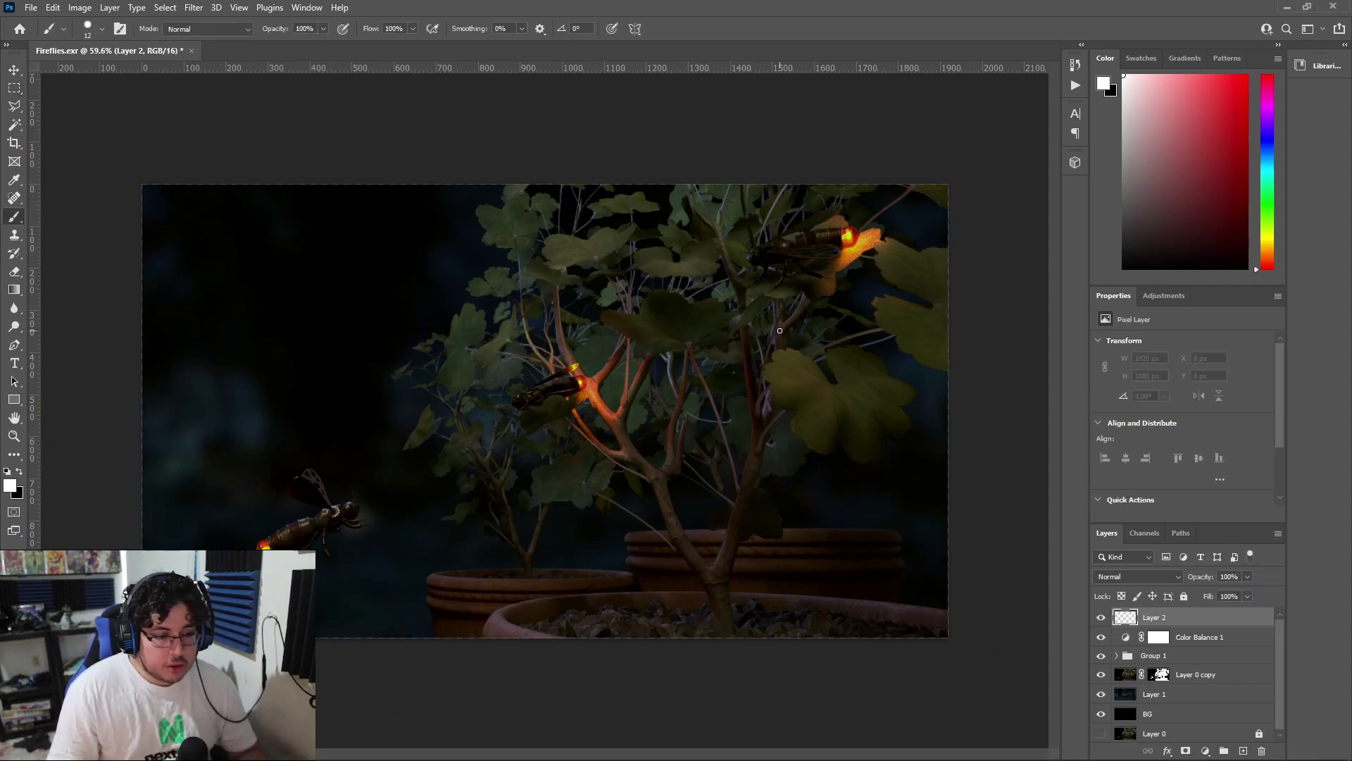
right_click(779, 336)
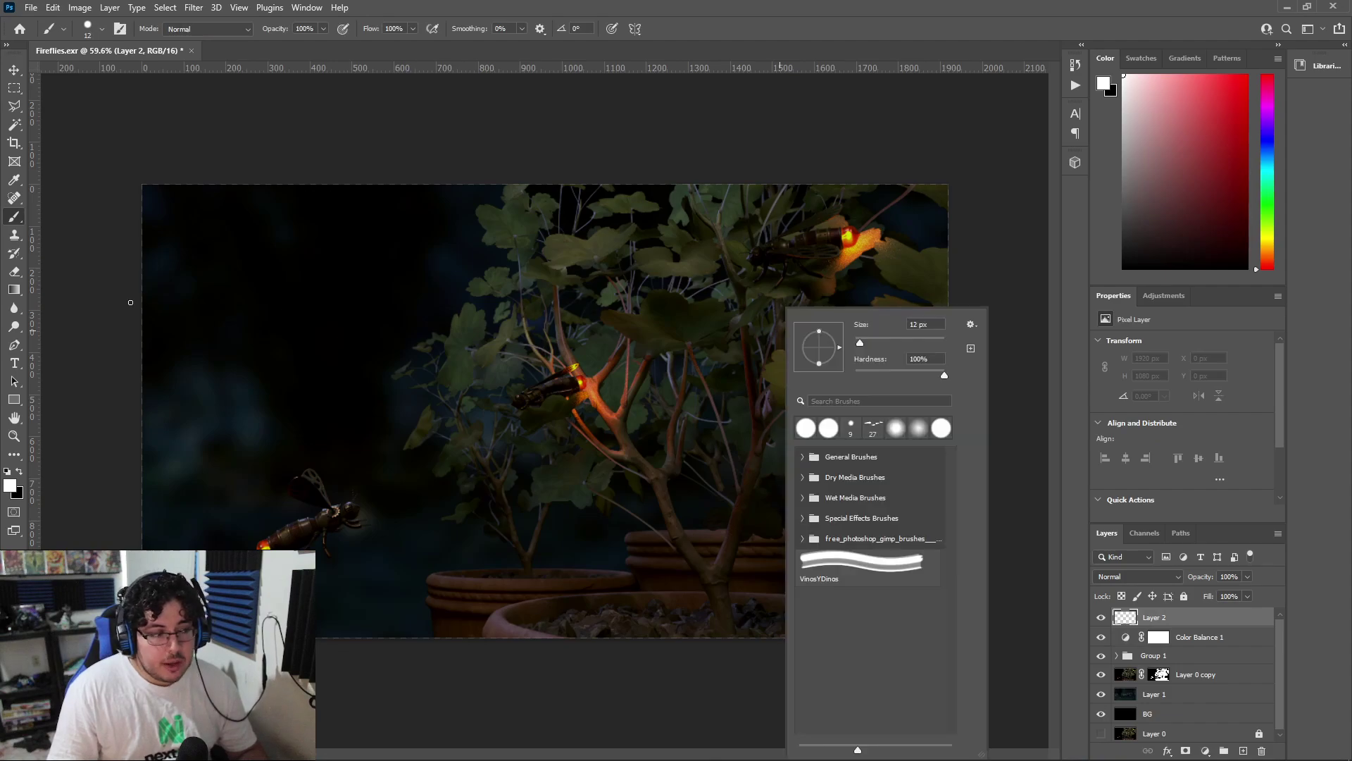
click(17, 219)
right_click(573, 295)
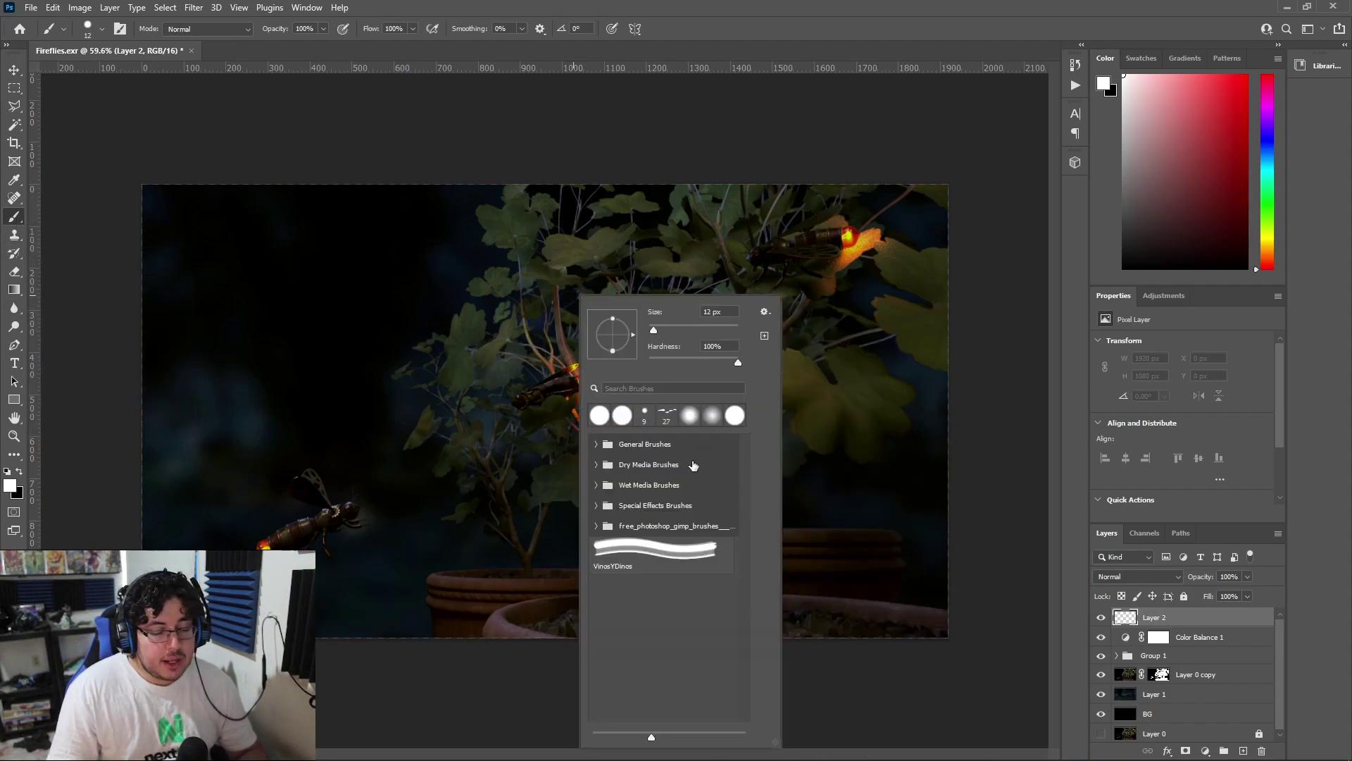
click(597, 445)
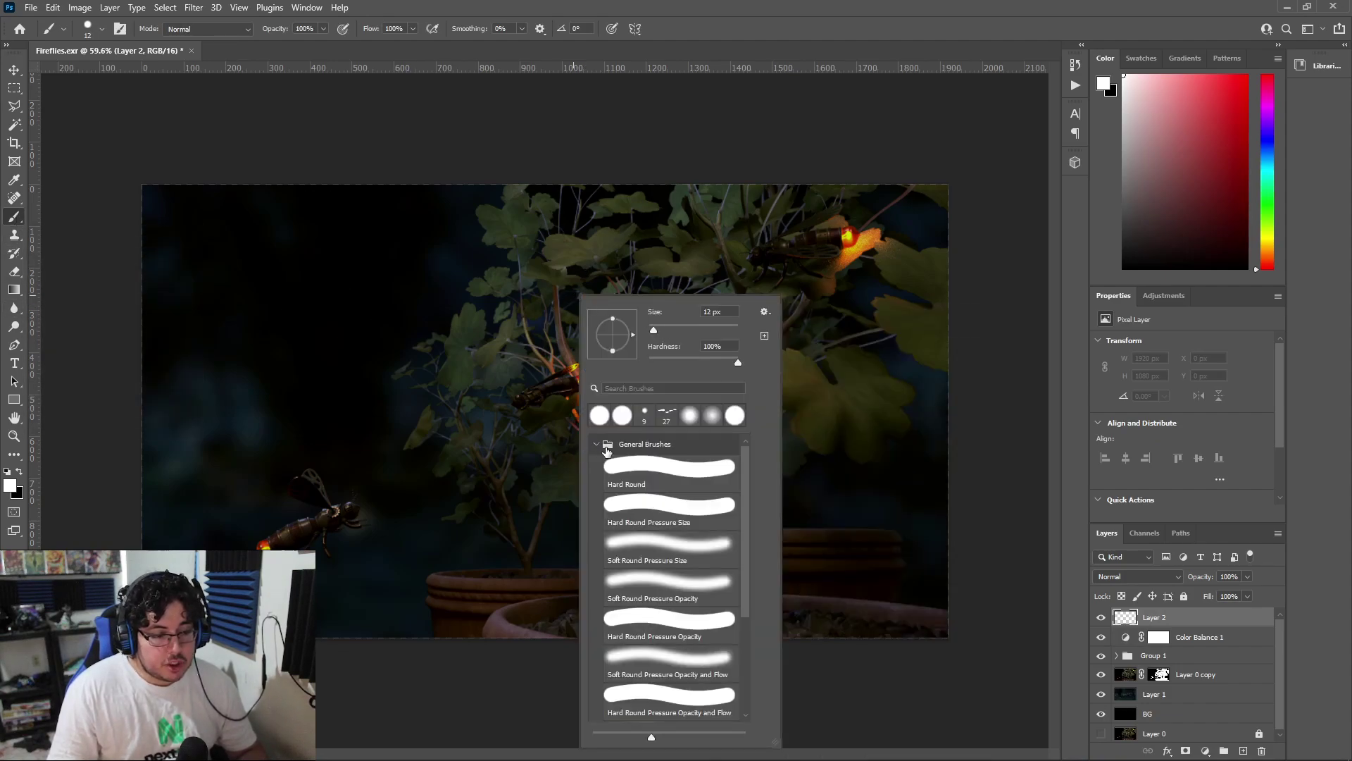
click(672, 553)
drag(712, 332, 717, 330)
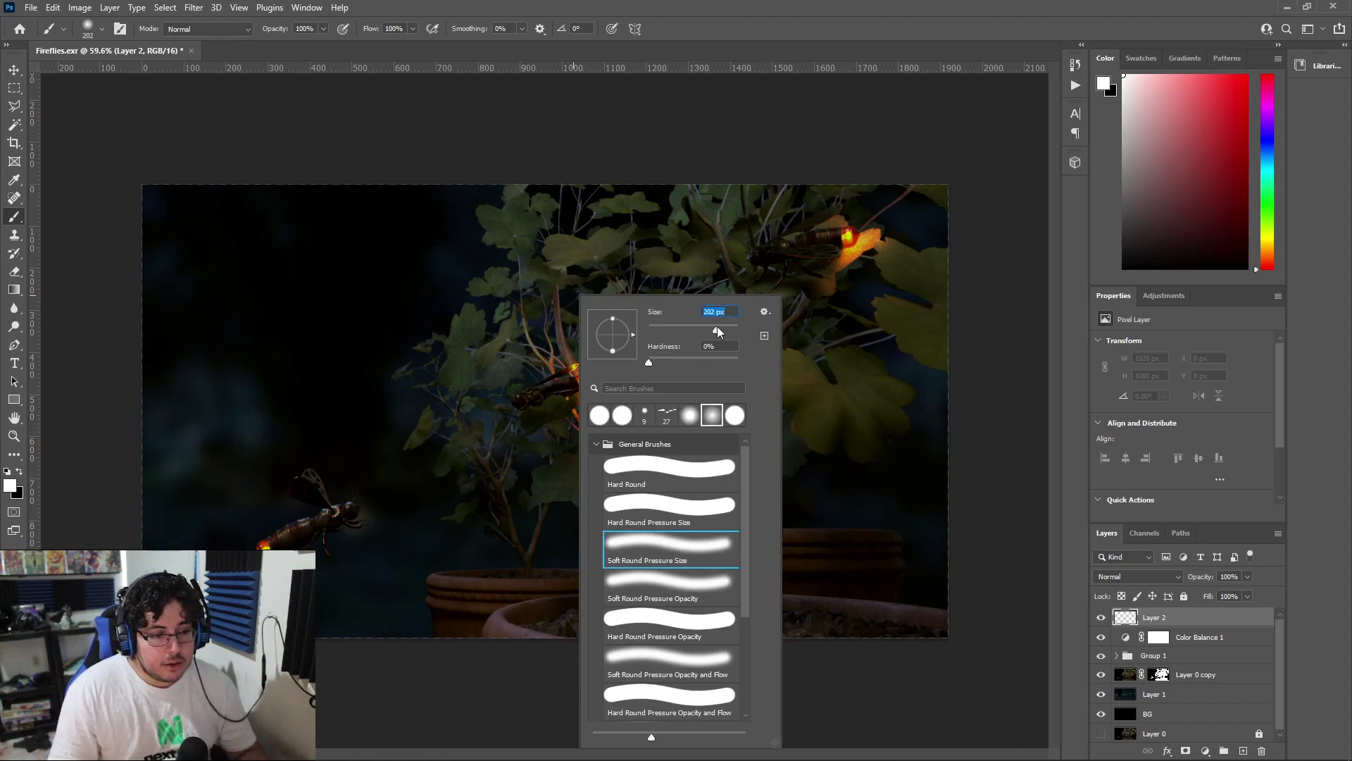
text(1457)
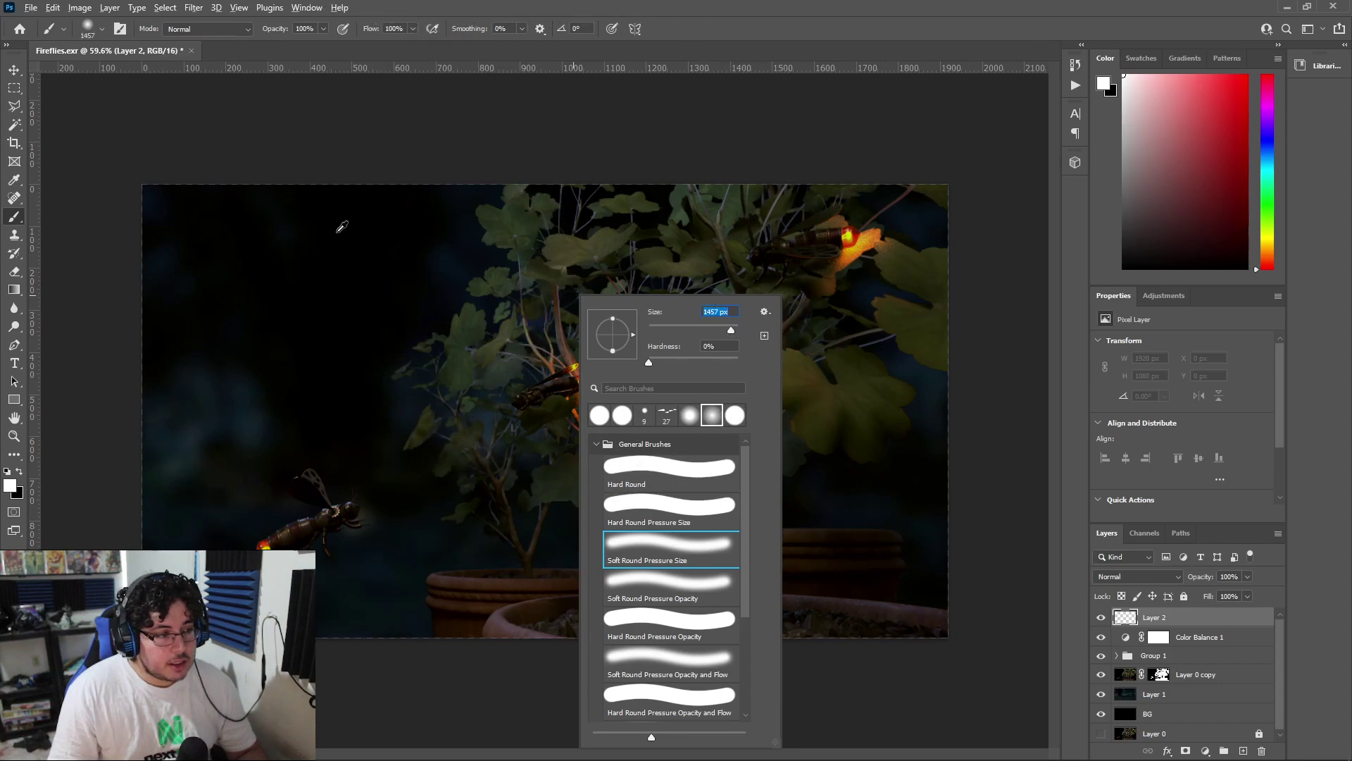
key(Return)
Paint a soft black vignette around the image edges on Layer 2 and blend it as Overlay at 10% opacity
key(x)
mouse_move(337, 243)
mouse_down()
mouse_move(583, 240)
mouse_move(184, 236)
mouse_move(174, 202)
mouse_move(144, 210)
mouse_move(45, 309)
mouse_move(5, 502)
mouse_move(58, 611)
mouse_move(245, 735)
mouse_move(539, 760)
mouse_move(866, 760)
mouse_move(988, 670)
mouse_move(1114, 405)
mouse_move(1110, 237)
mouse_move(972, 107)
mouse_move(410, 56)
mouse_up()
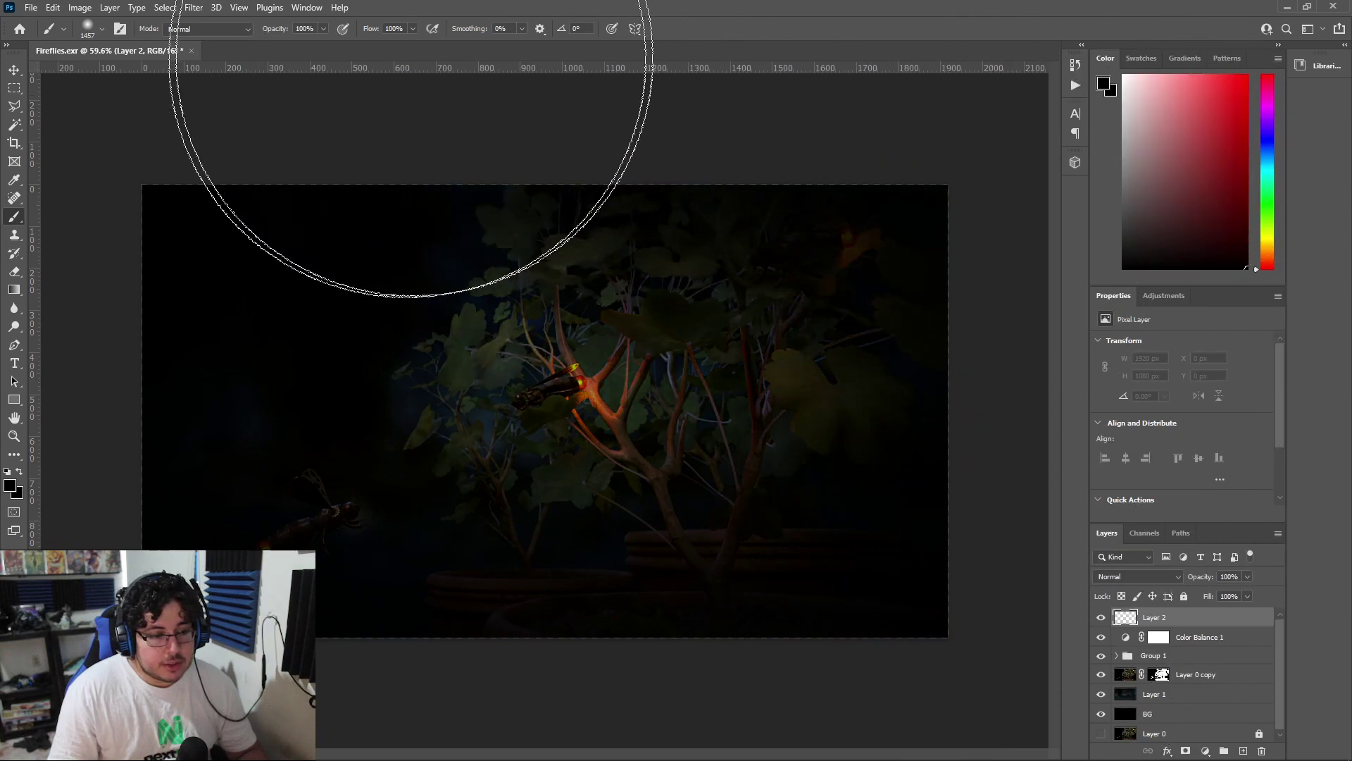
click(1162, 577)
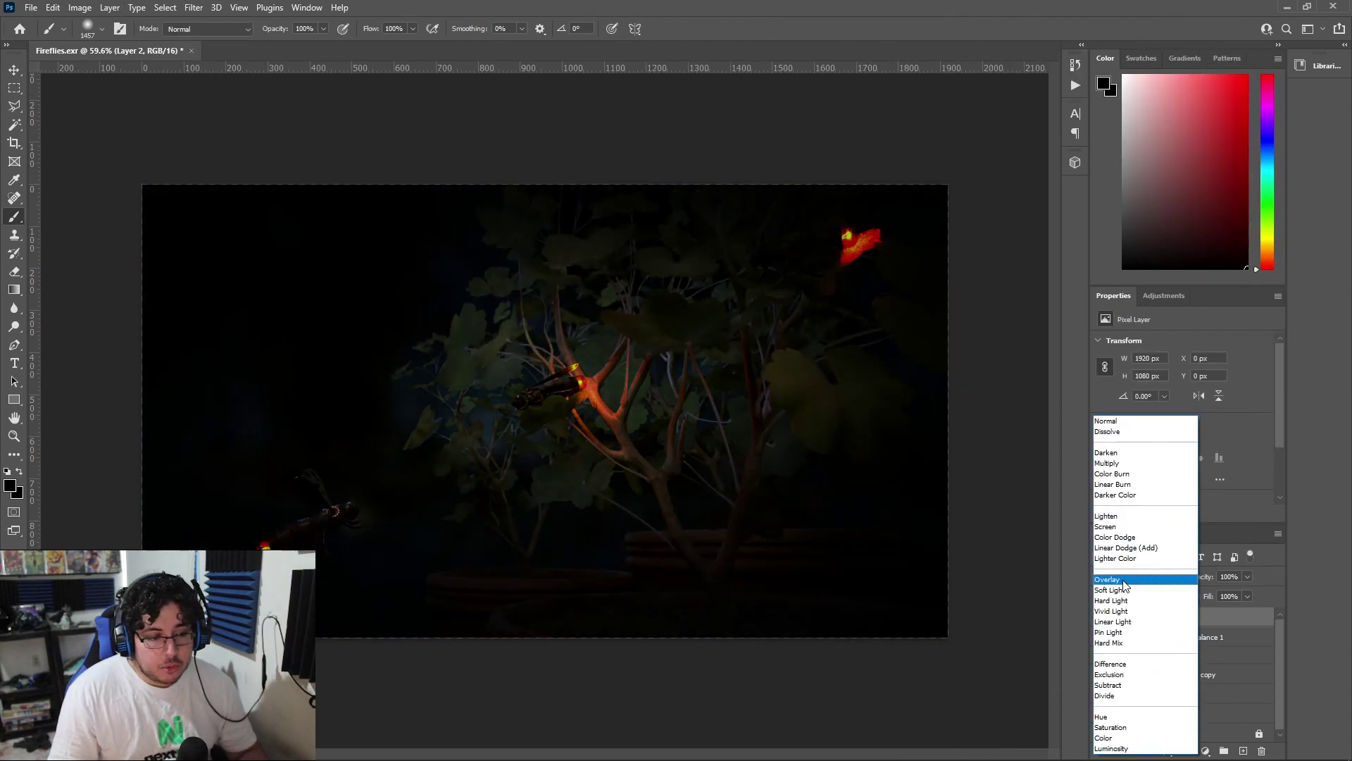
click(1125, 580)
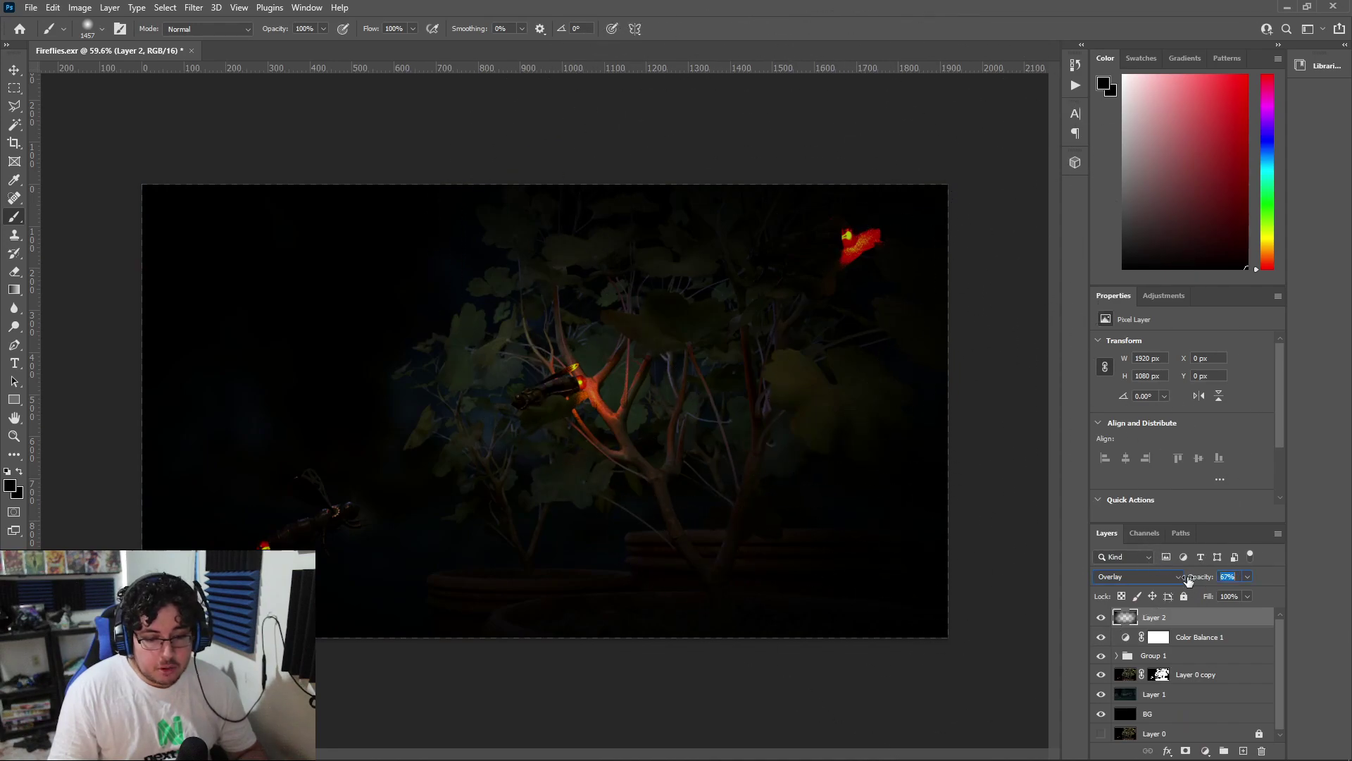
text(10)
key(Return)
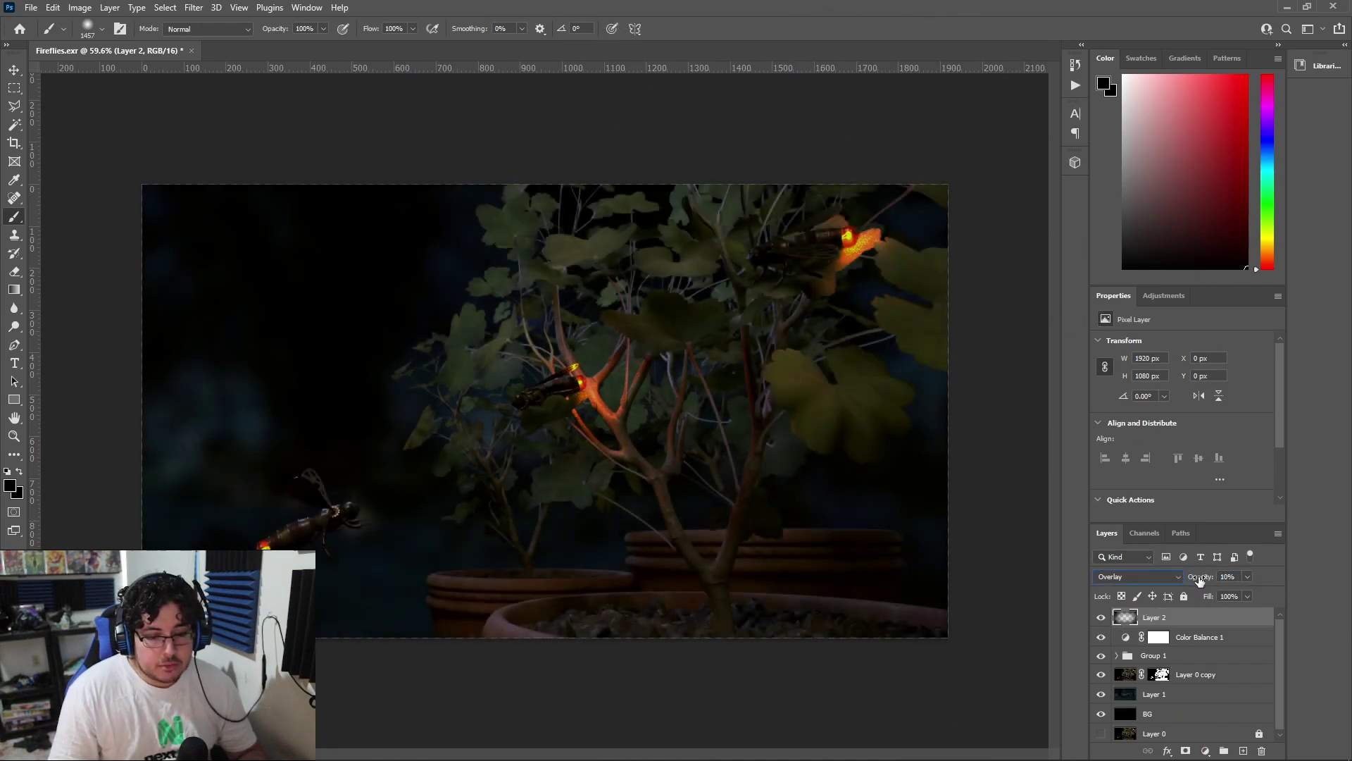
click(1102, 617)
click(1102, 616)
click(1101, 617)
click(1101, 617)
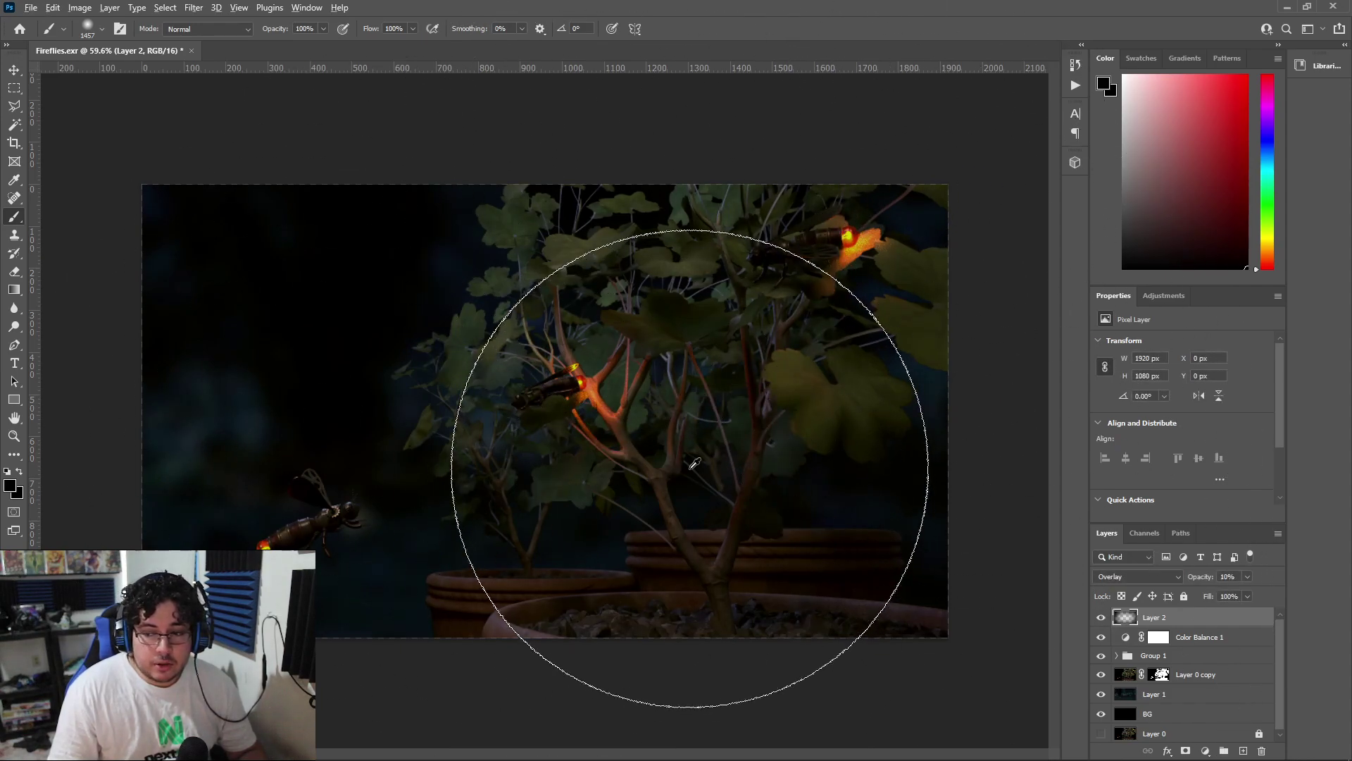
Set the opacity of Group 1 to 17%
scroll(690, 464, down, 3)
scroll(693, 456, up, 2)
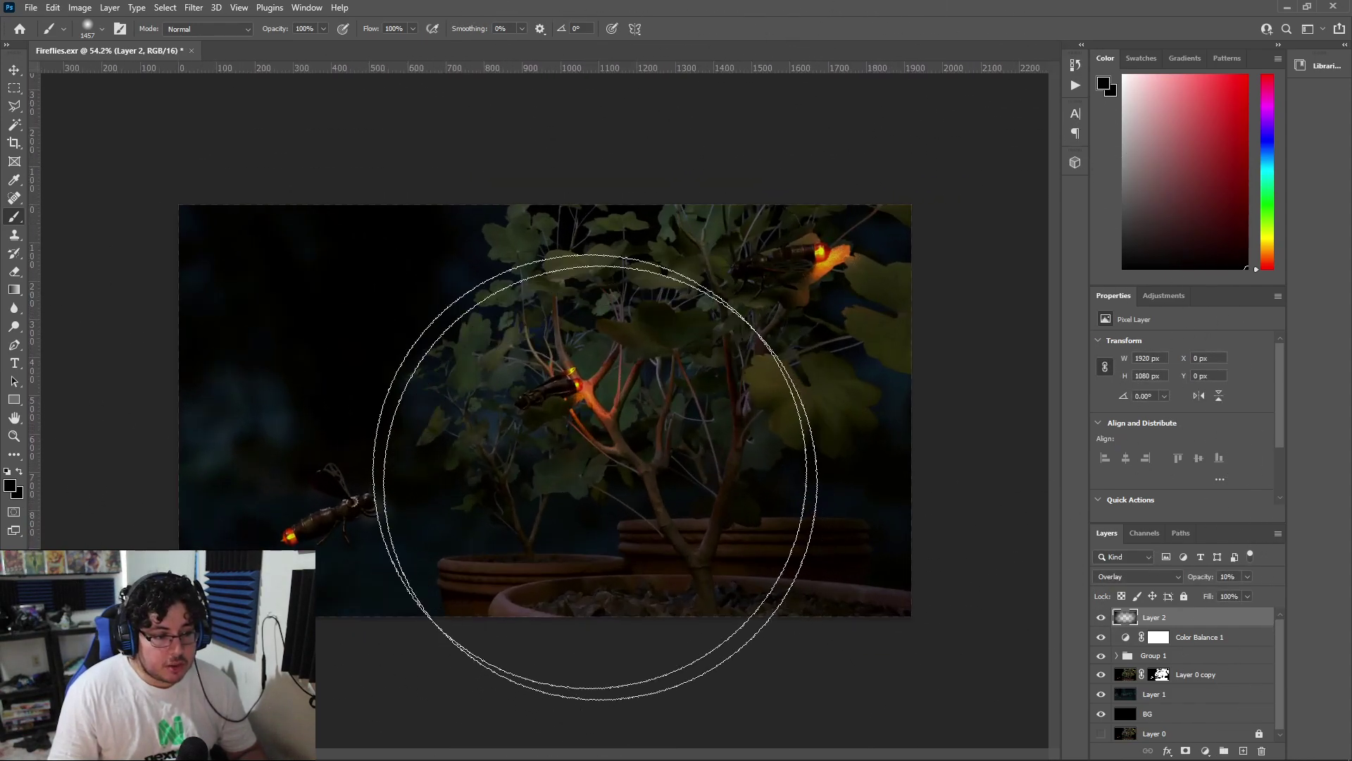
scroll(607, 517, up, 2)
scroll(634, 426, down, 1)
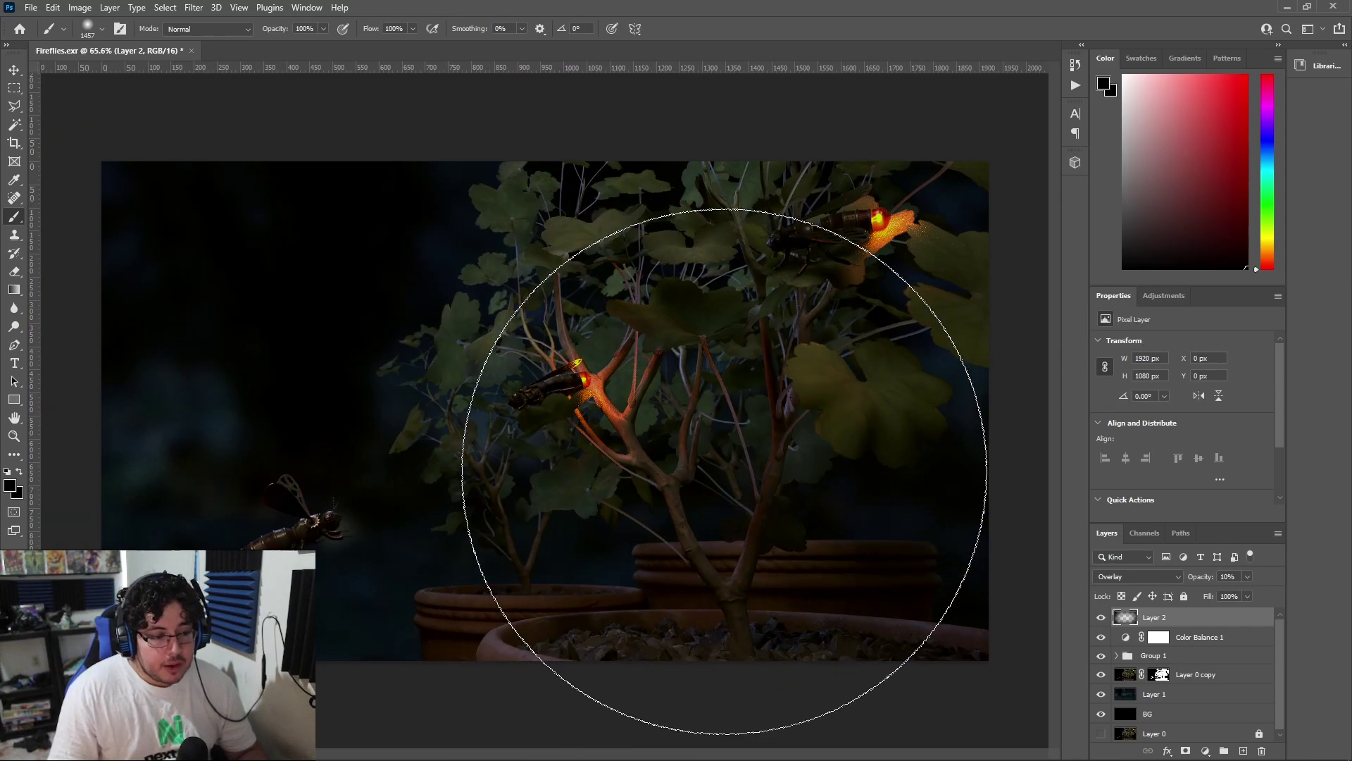
scroll(564, 423, down, 1)
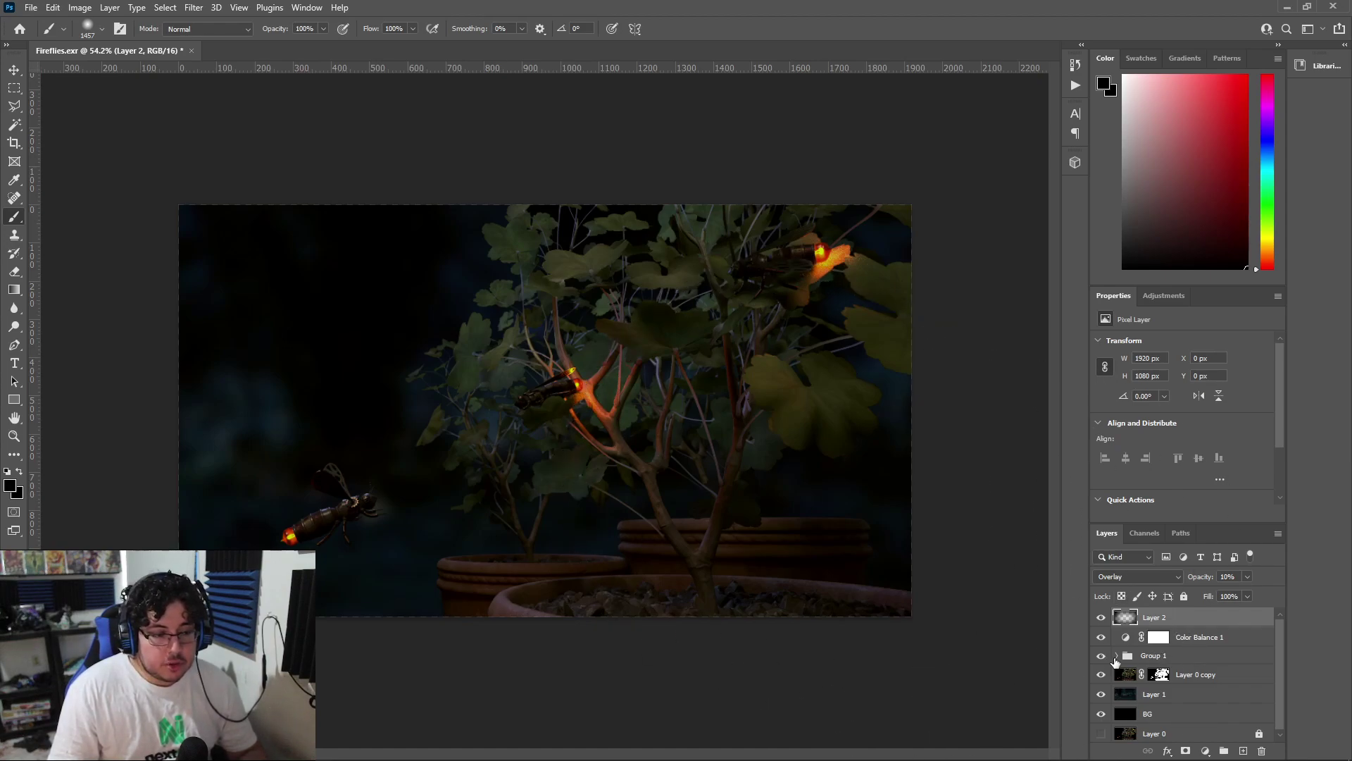
click(1139, 660)
drag(1208, 576, 1191, 581)
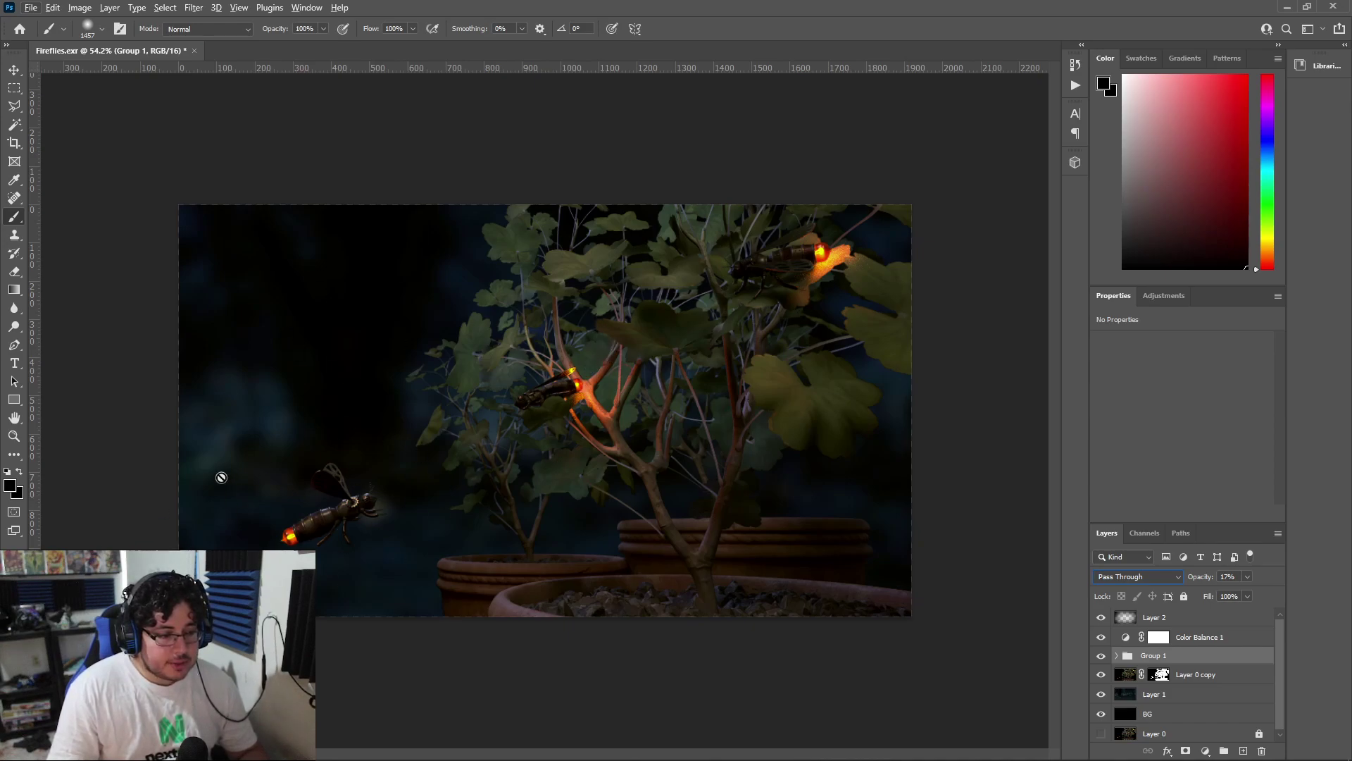
Create a new layer above Color Balance 1 and sample an orange-yellow from the glow of the firefly at the image's upper right
click(1197, 635)
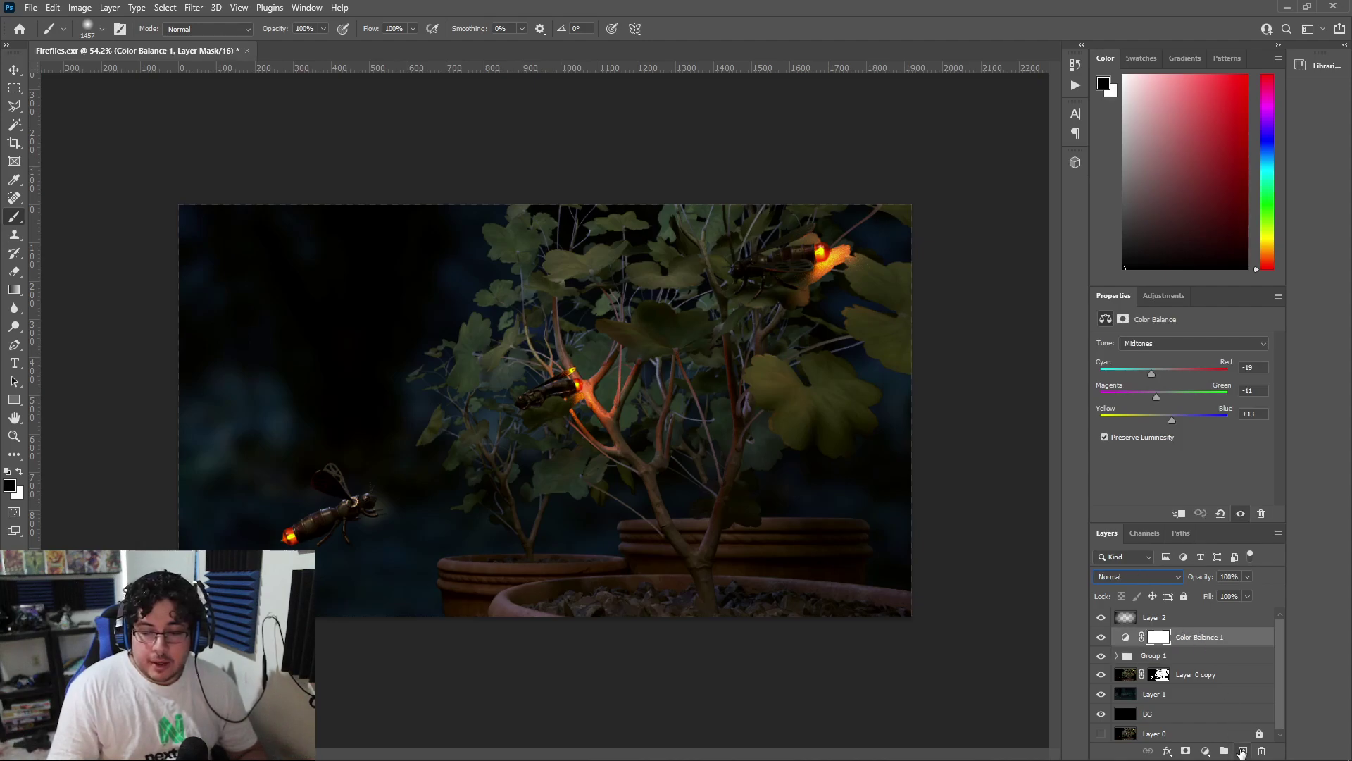
click(1242, 751)
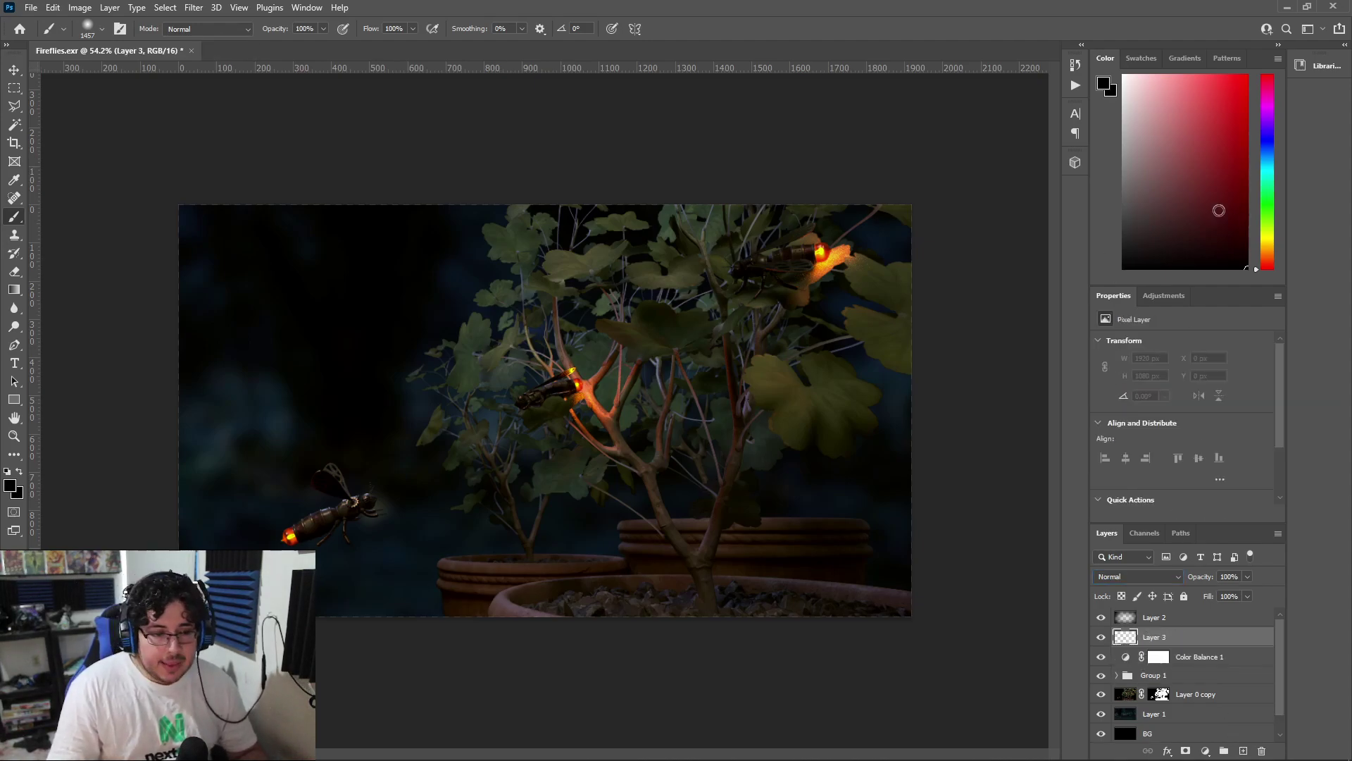
alt+click(826, 246)
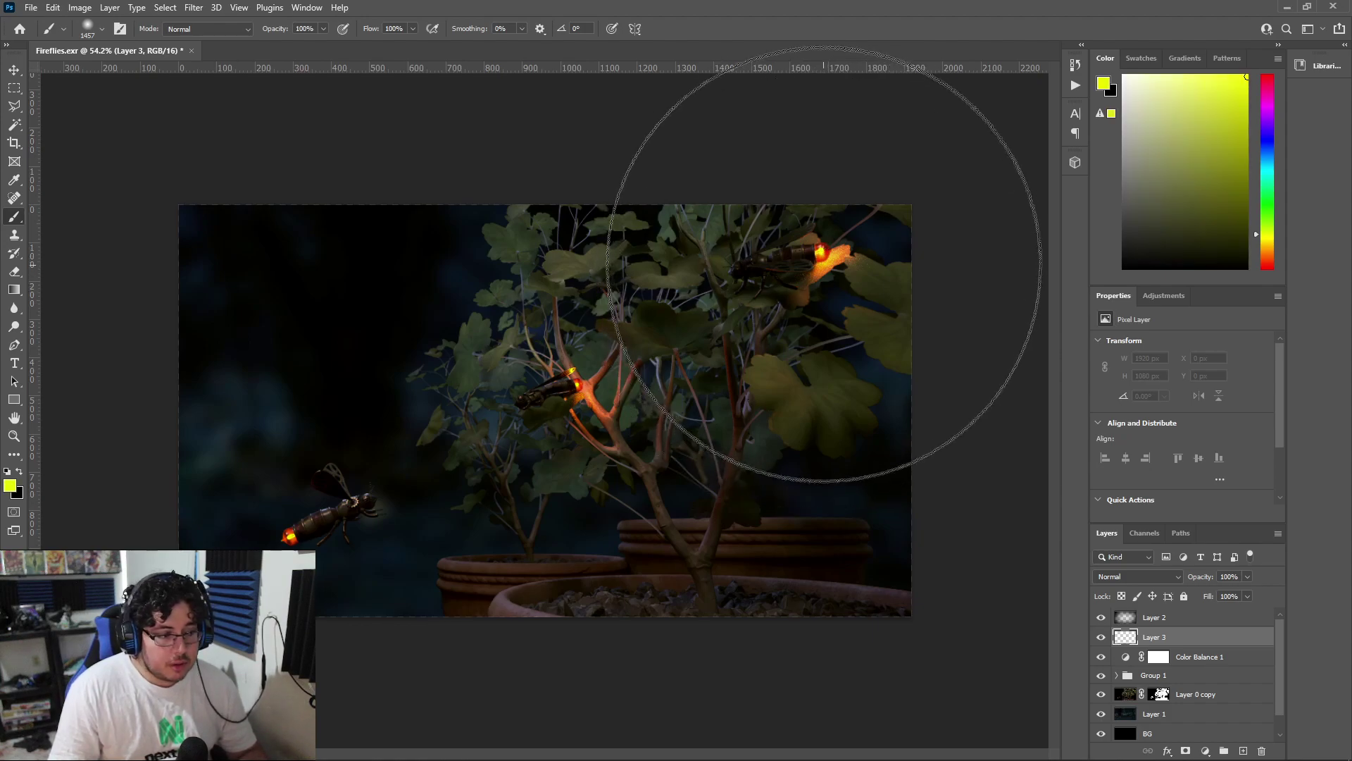
scroll(748, 307, up, 5)
alt+click(984, 146)
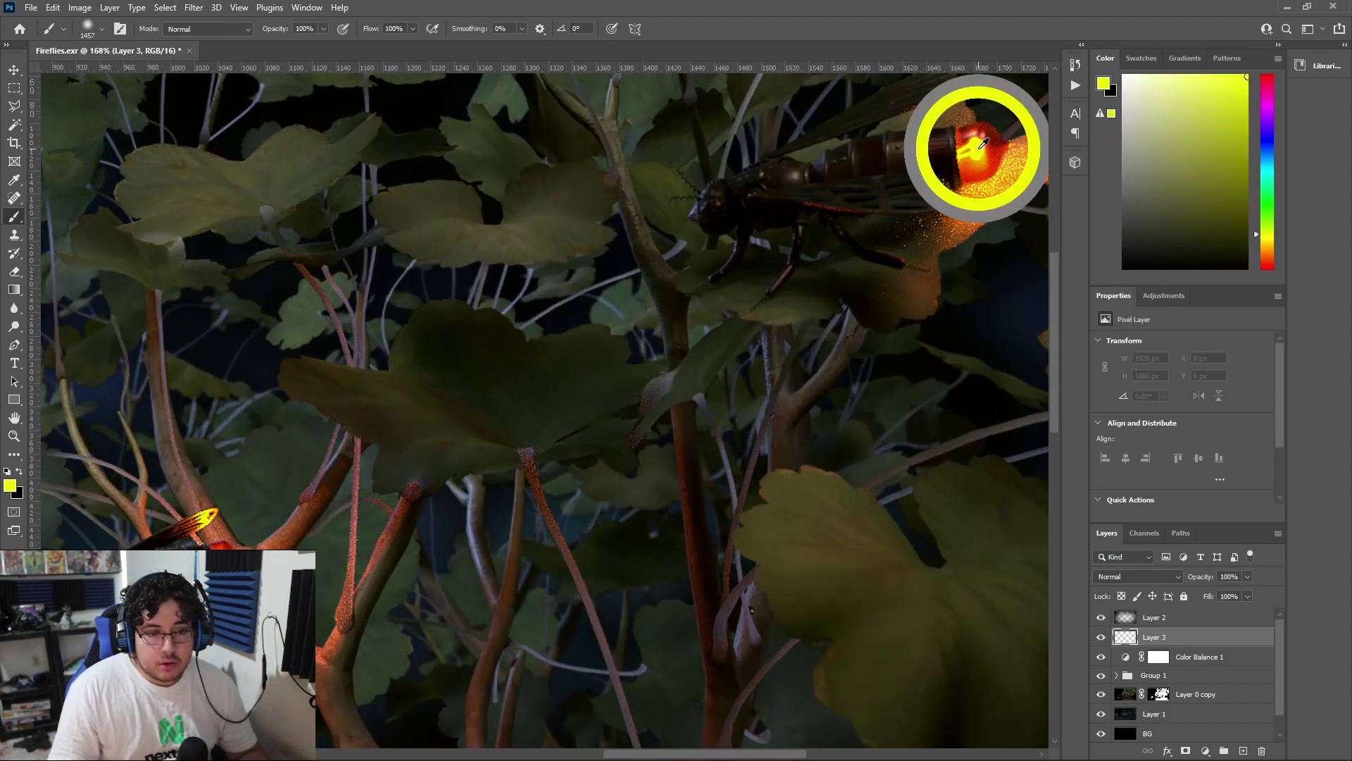
alt+click(988, 197)
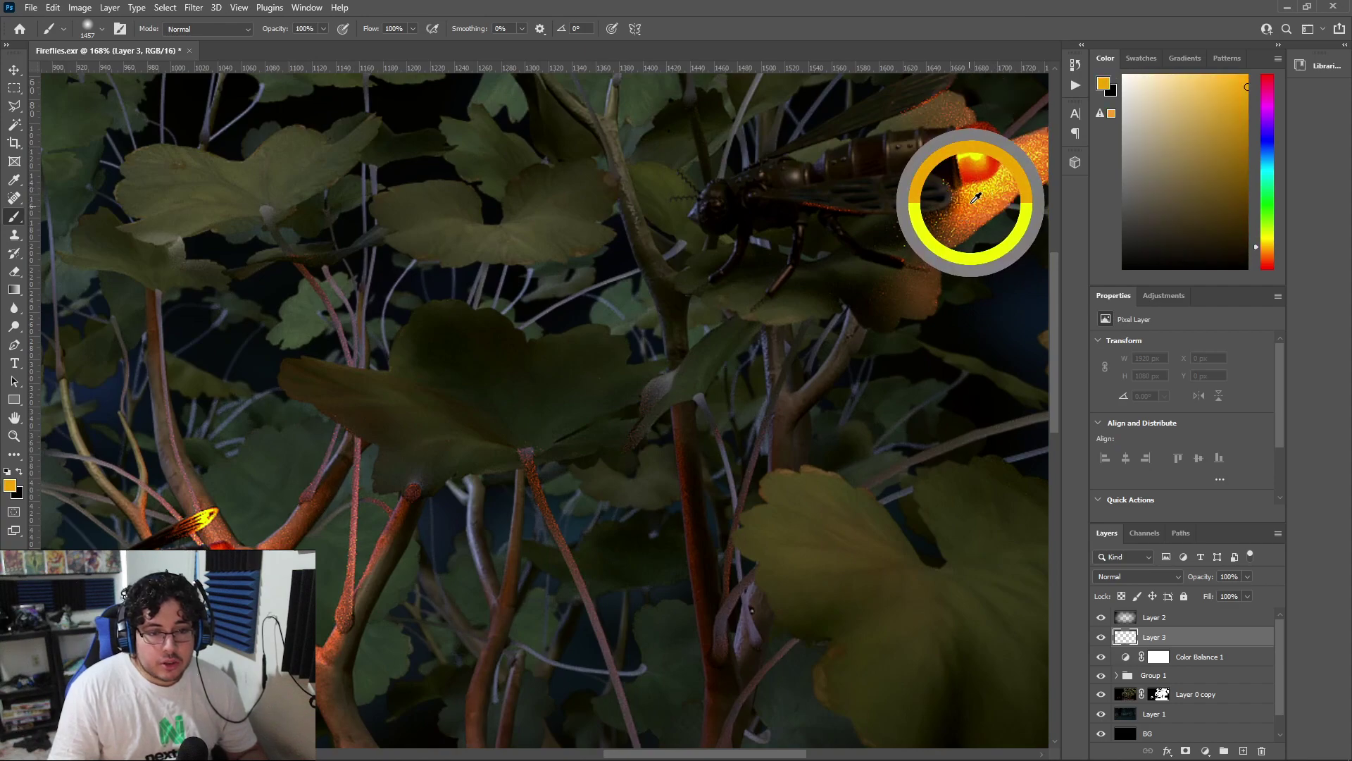
Set the brush size to 306 px and paint a soft glow over the tail of the upper-right firefly on Layer 3
scroll(958, 201, down, 4)
right_click(956, 203)
mouse_move(1065, 259)
mouse_down()
mouse_move(1041, 262)
mouse_move(1078, 260)
mouse_up()
click(1062, 243)
click(1068, 243)
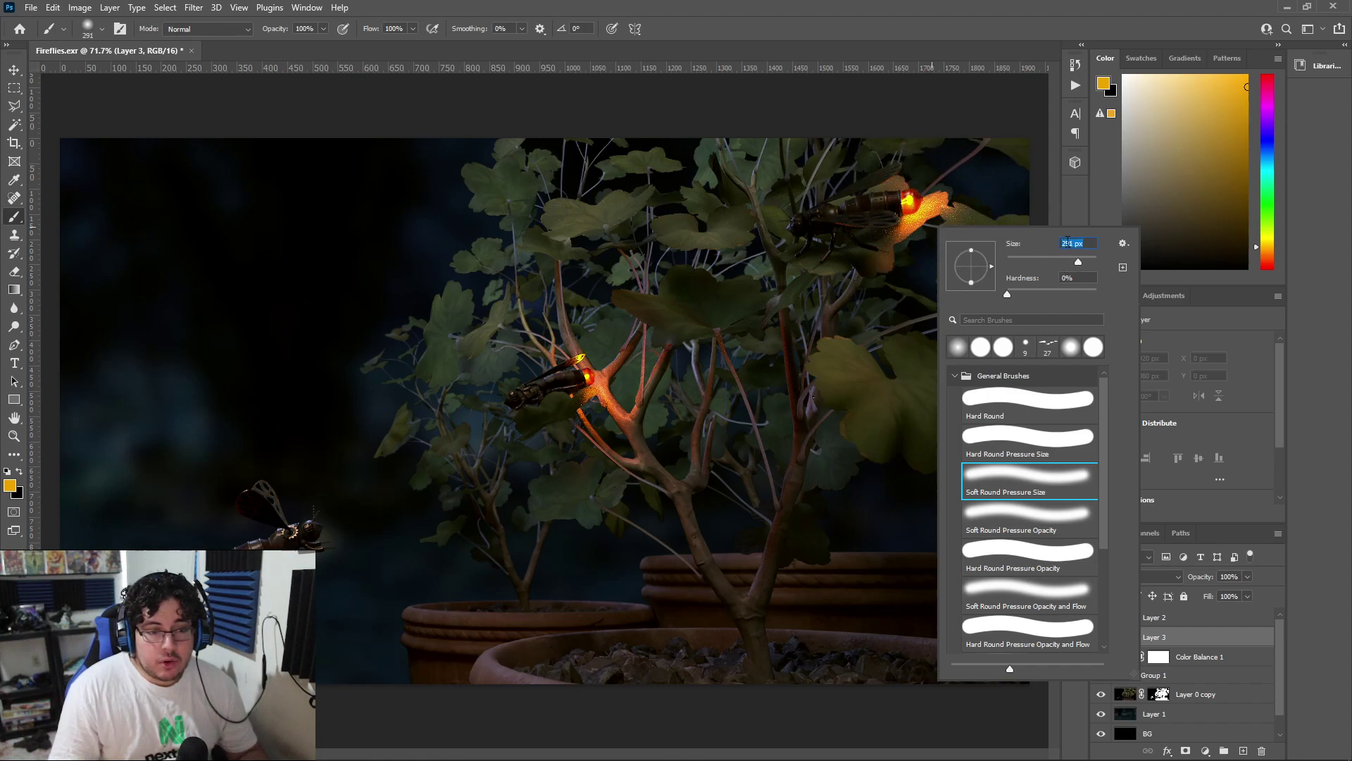
click(919, 191)
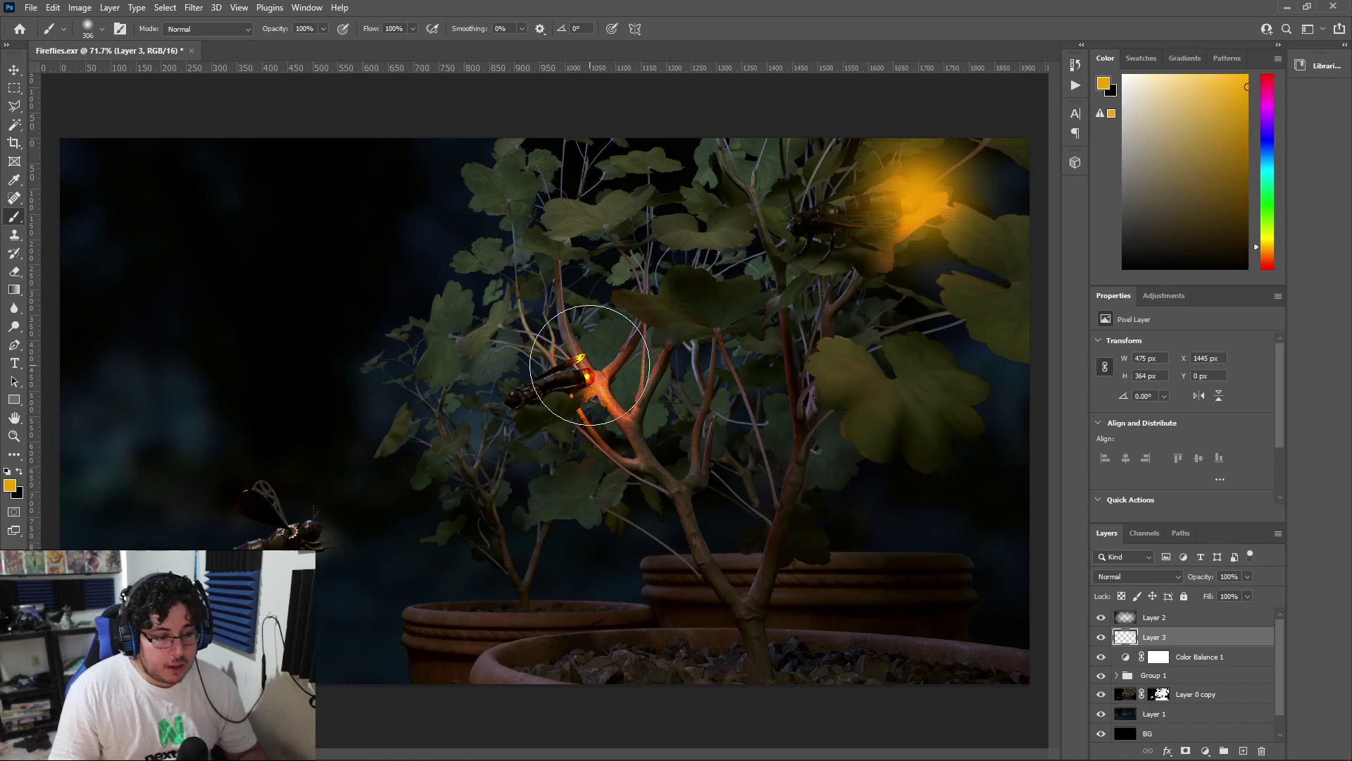
Paint soft glows over the tails of the middle firefly with a 190 px brush and the lower-left firefly with a 338 px brush
right_click(594, 378)
drag(742, 353, 731, 349)
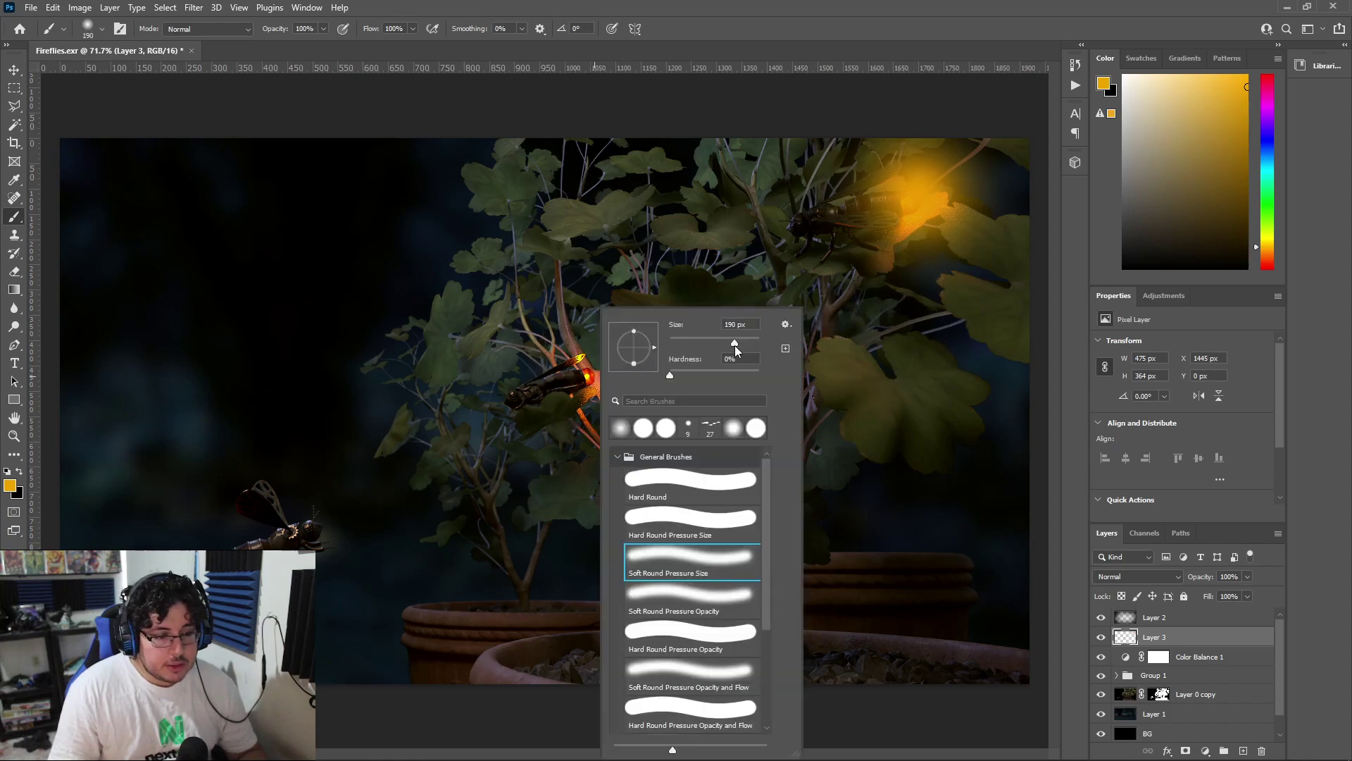
click(591, 369)
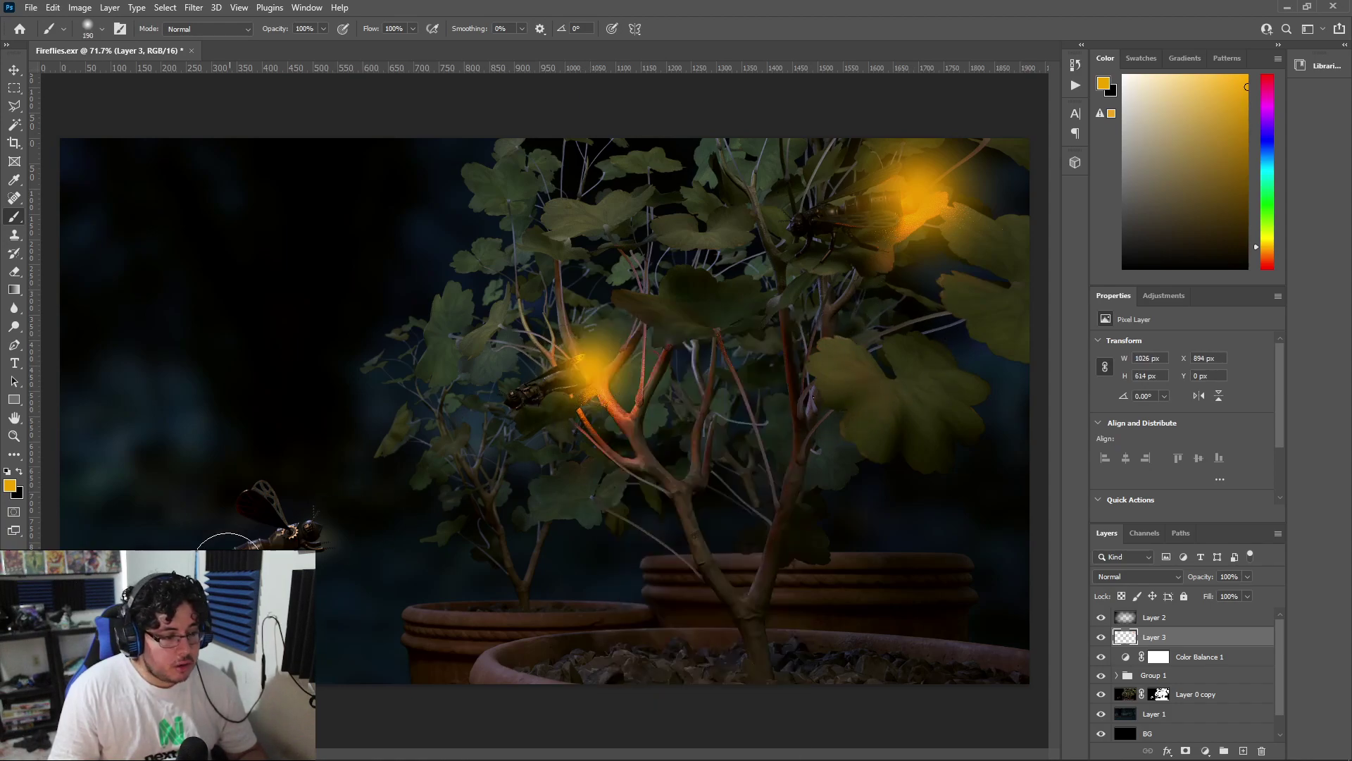
right_click(226, 314)
drag(358, 343, 371, 343)
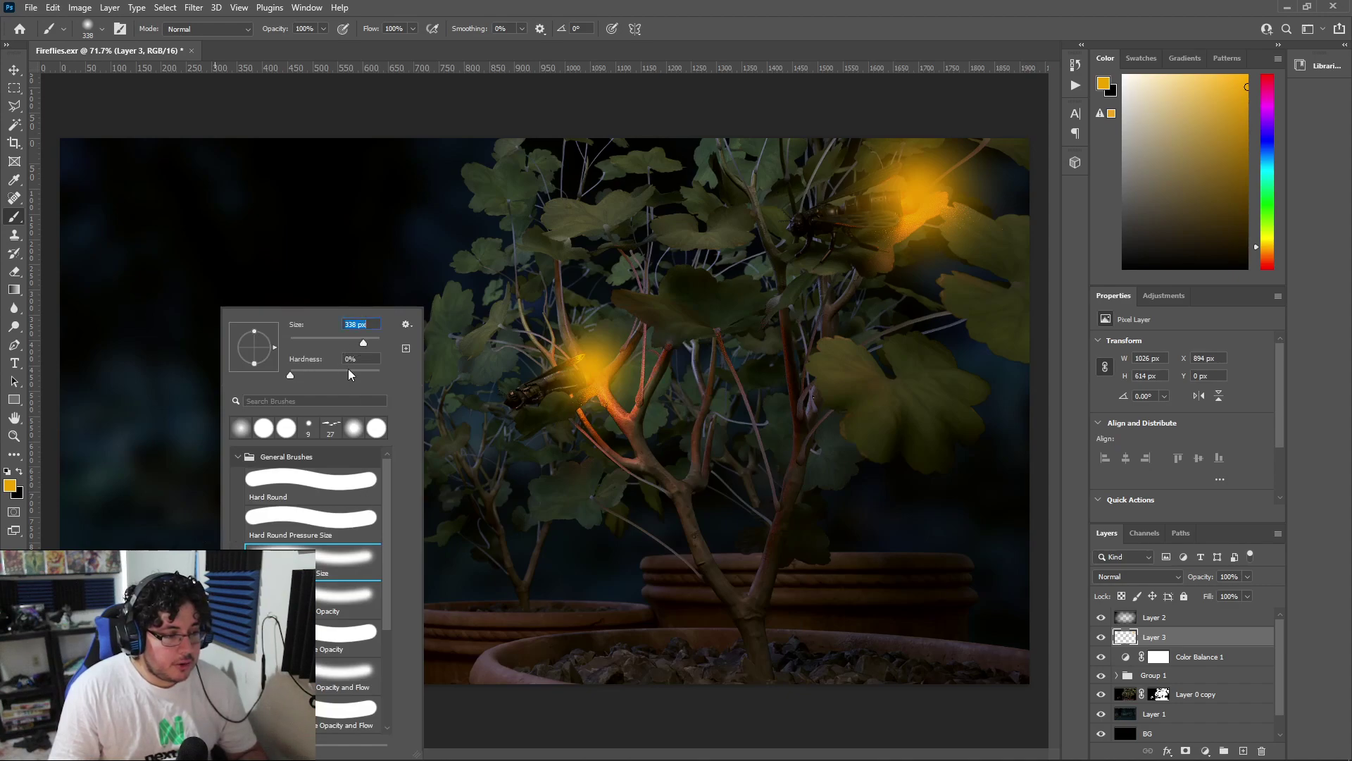
click(185, 541)
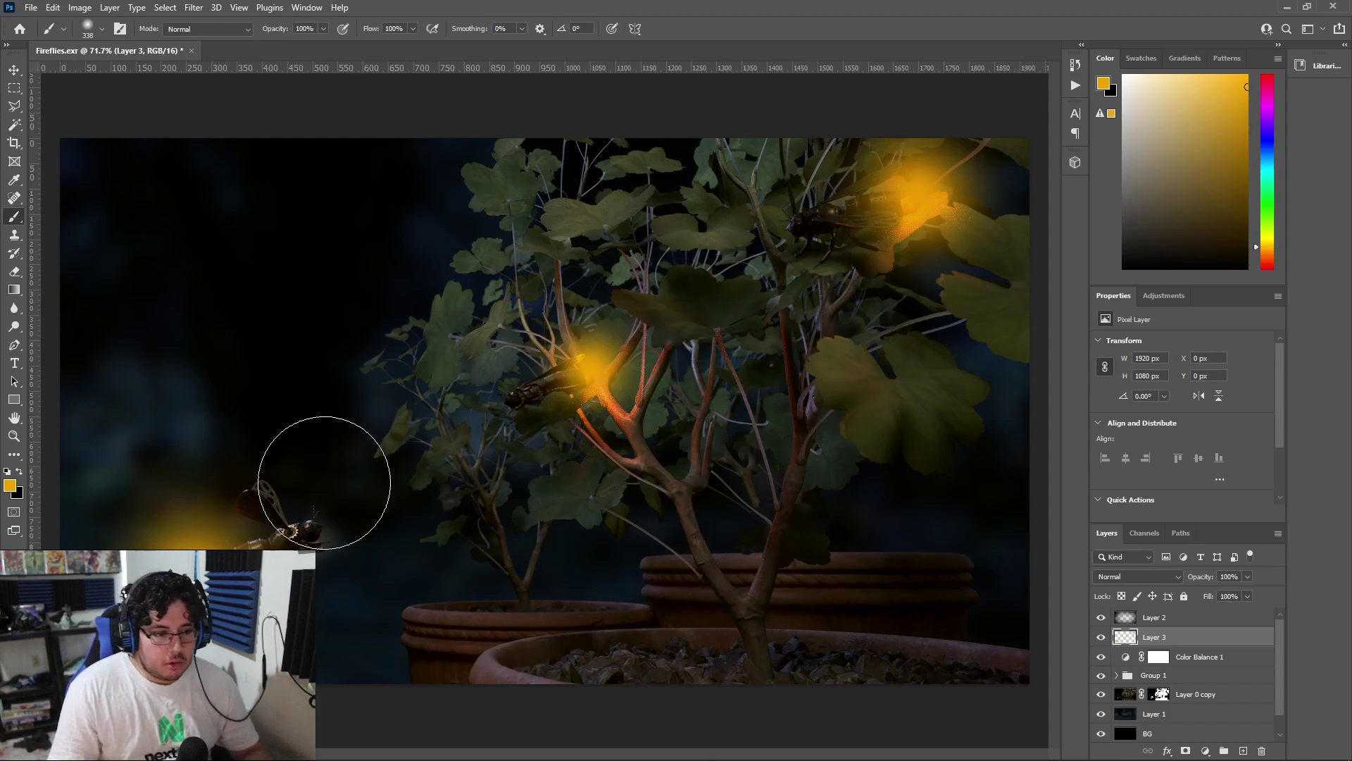
Blend Layer 3 as Linear Dodge (Add) at 33% opacity
scroll(550, 408, down, 3)
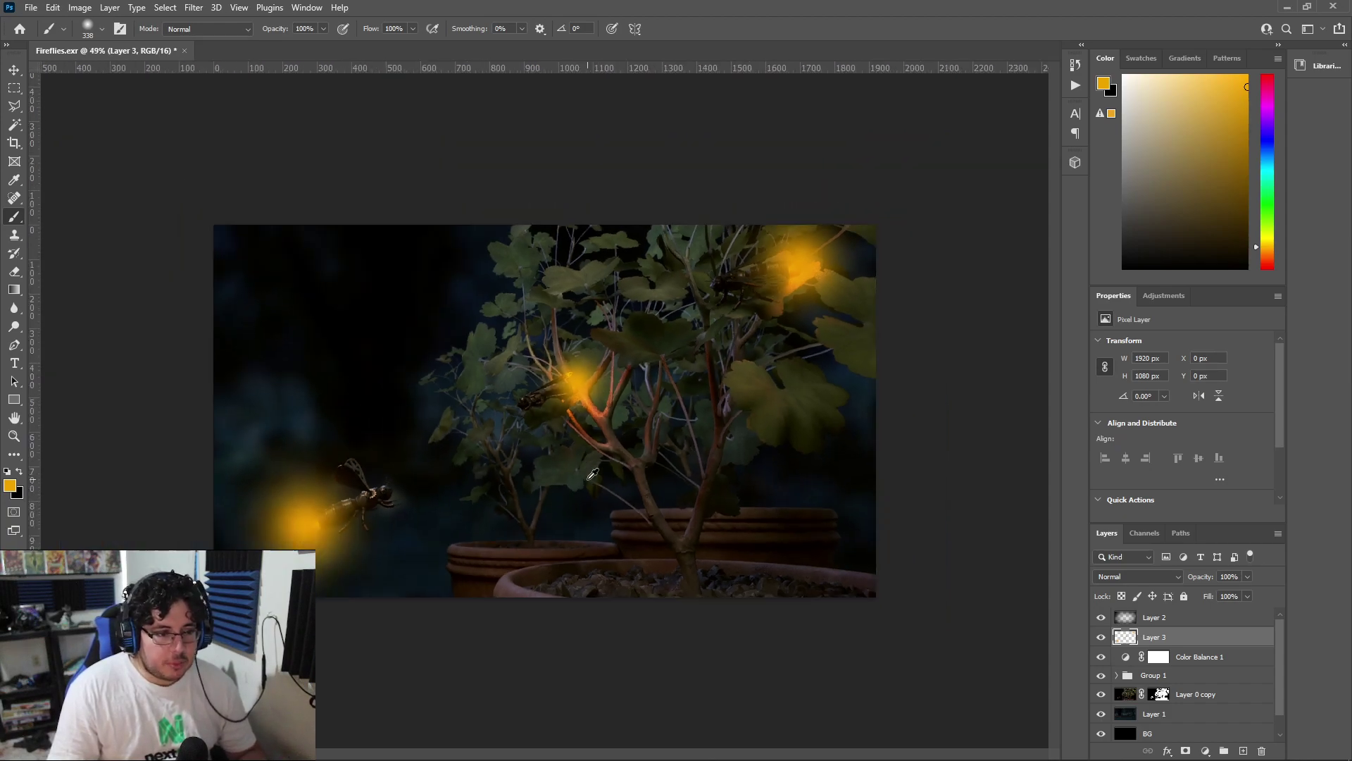
scroll(553, 412, up, 2)
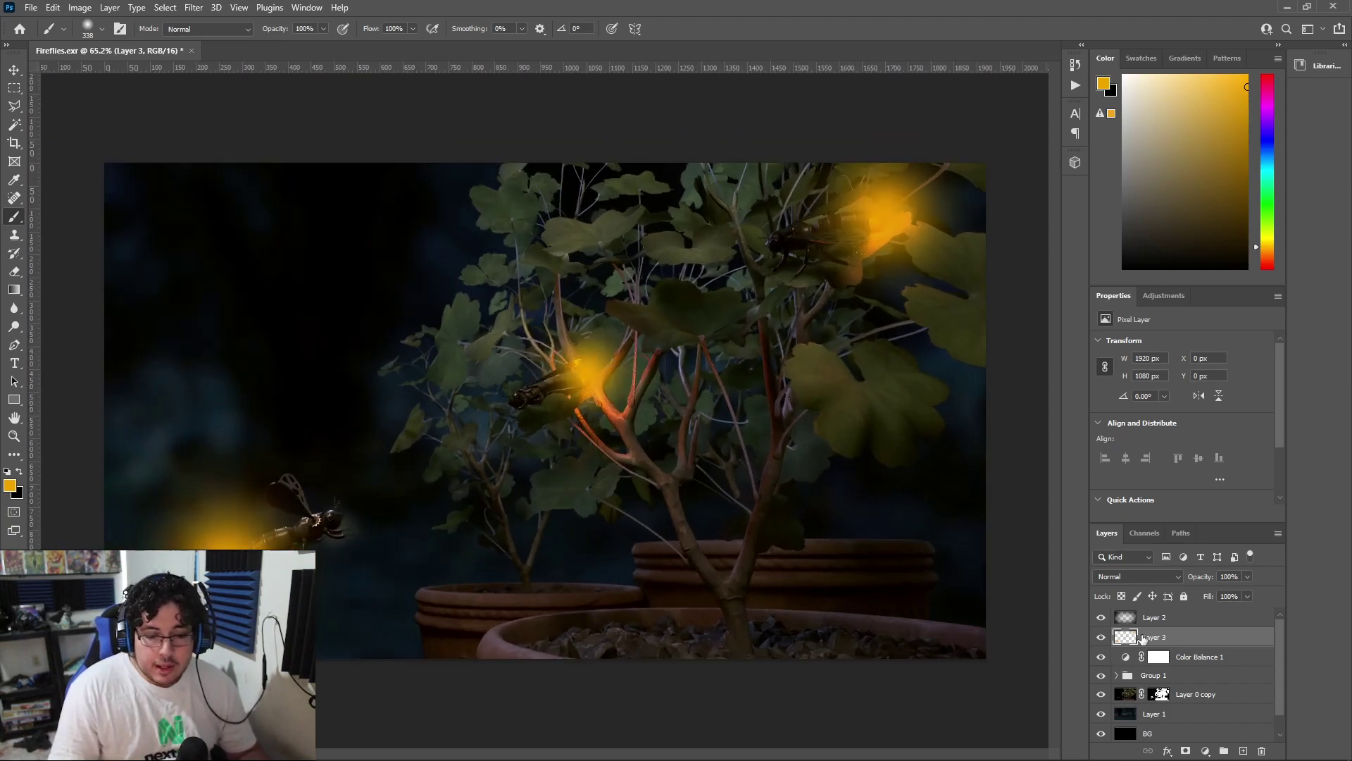
click(1137, 577)
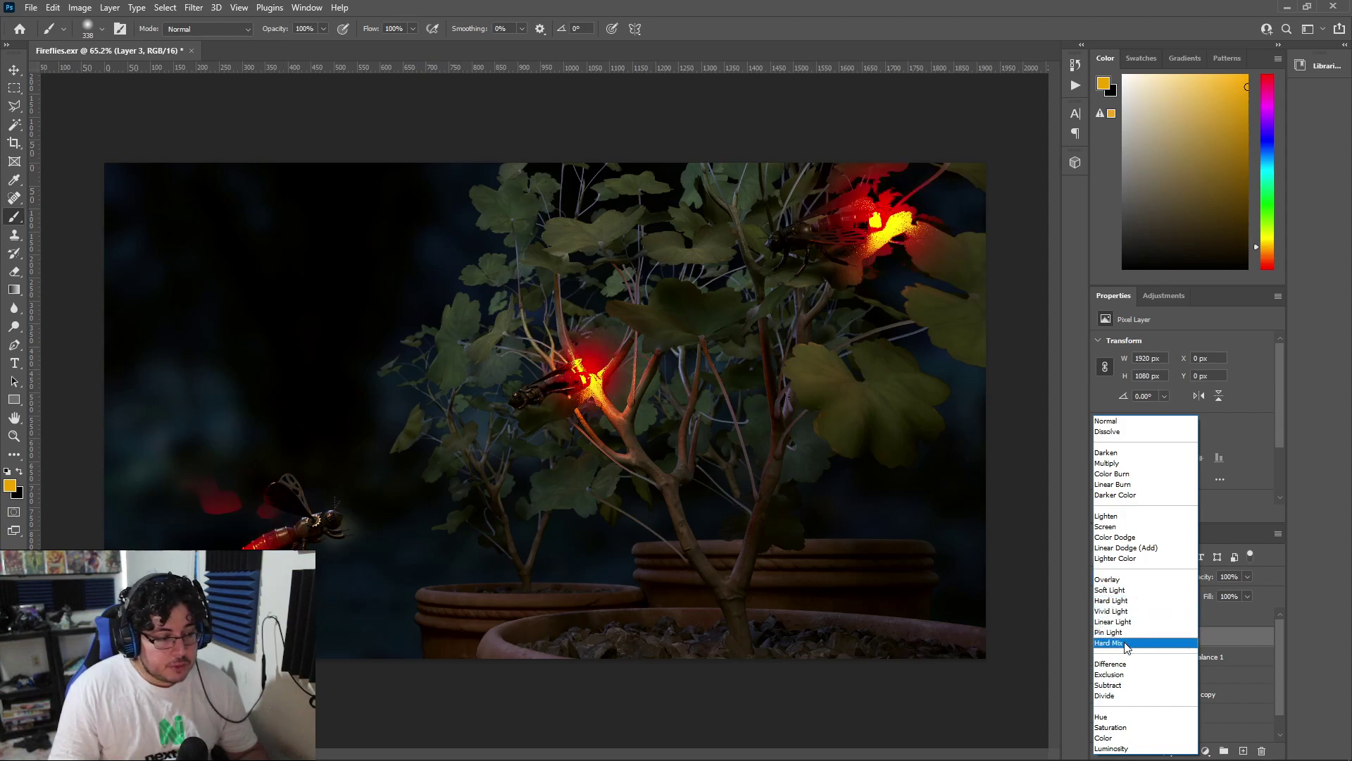
click(1122, 549)
drag(1207, 576, 1190, 578)
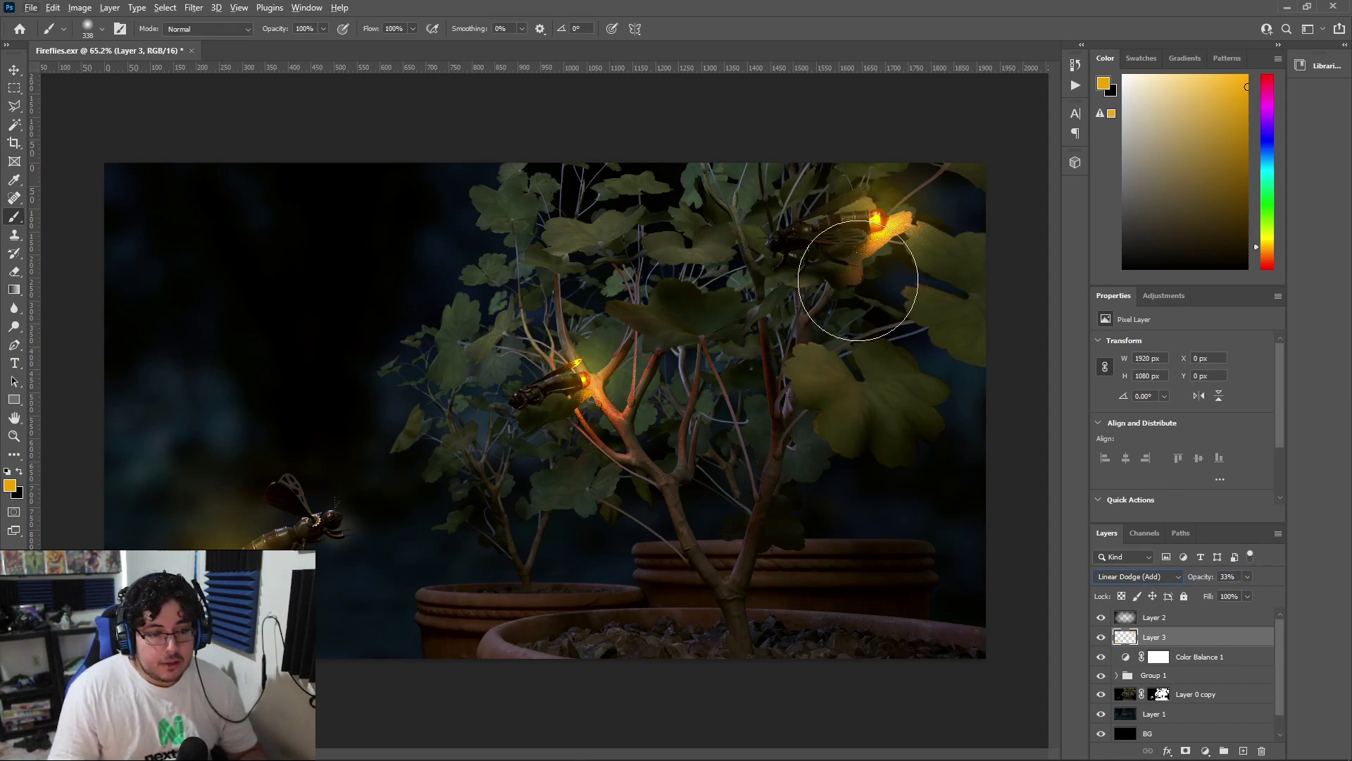
Add a Levels adjustment layer directly above Layer 0 copy
click(1188, 715)
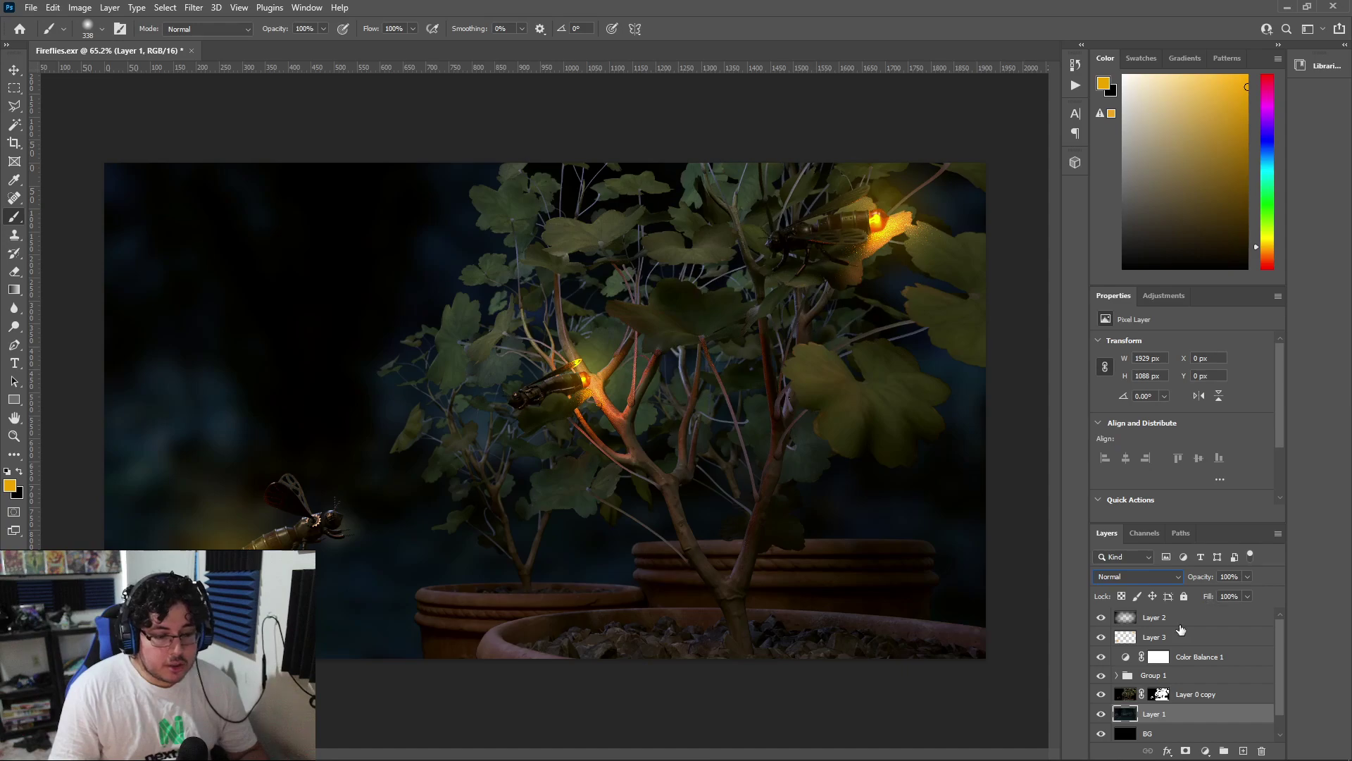
click(1197, 697)
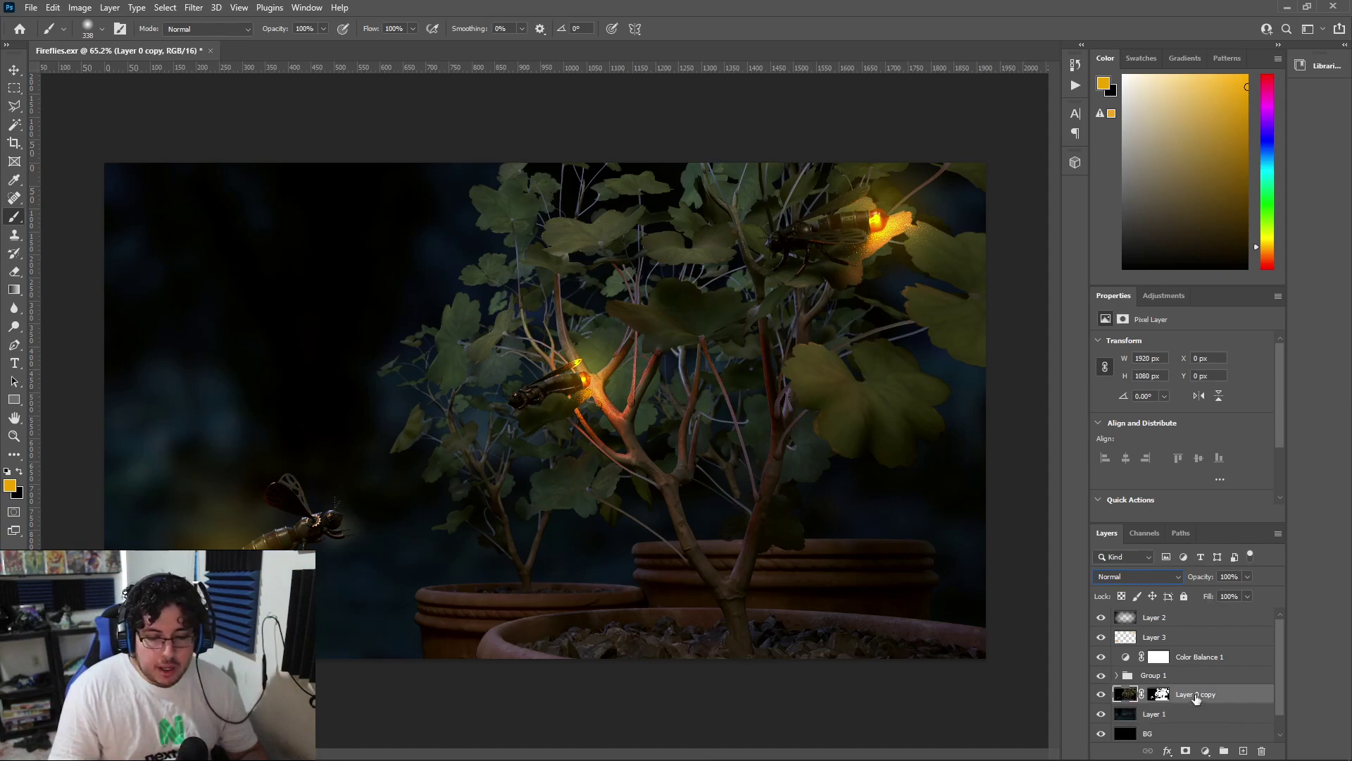
click(1205, 750)
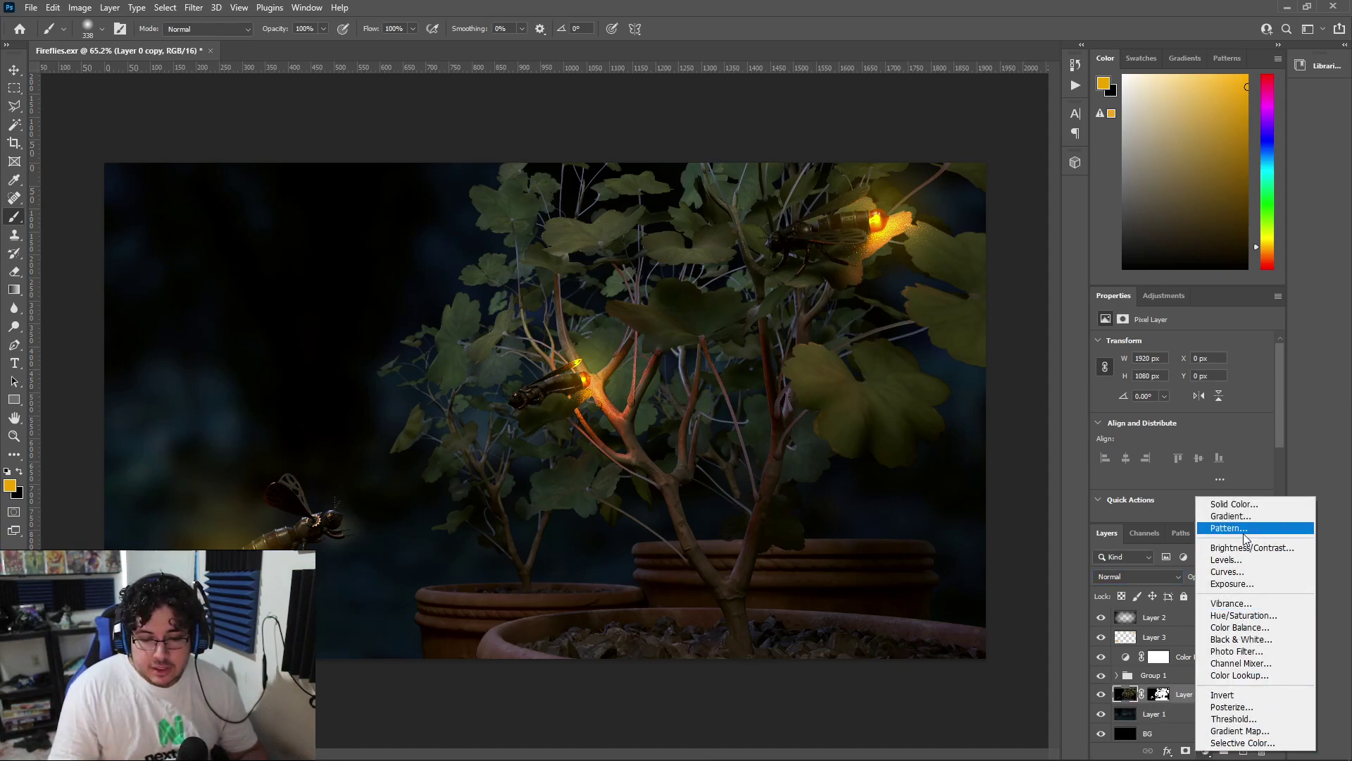
click(1230, 560)
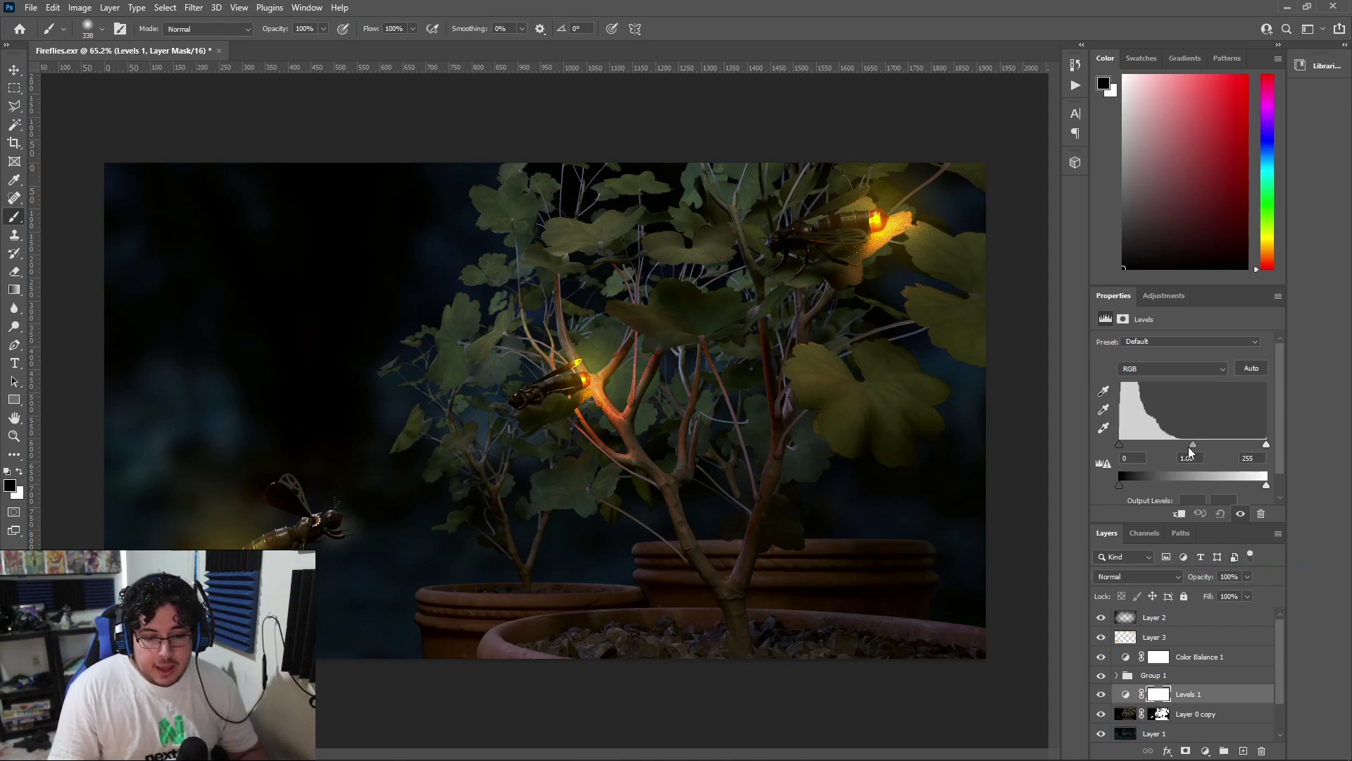
Set the Levels 1 input levels to black 0, midtones 0.76 and white 145
drag(1203, 445, 1207, 446)
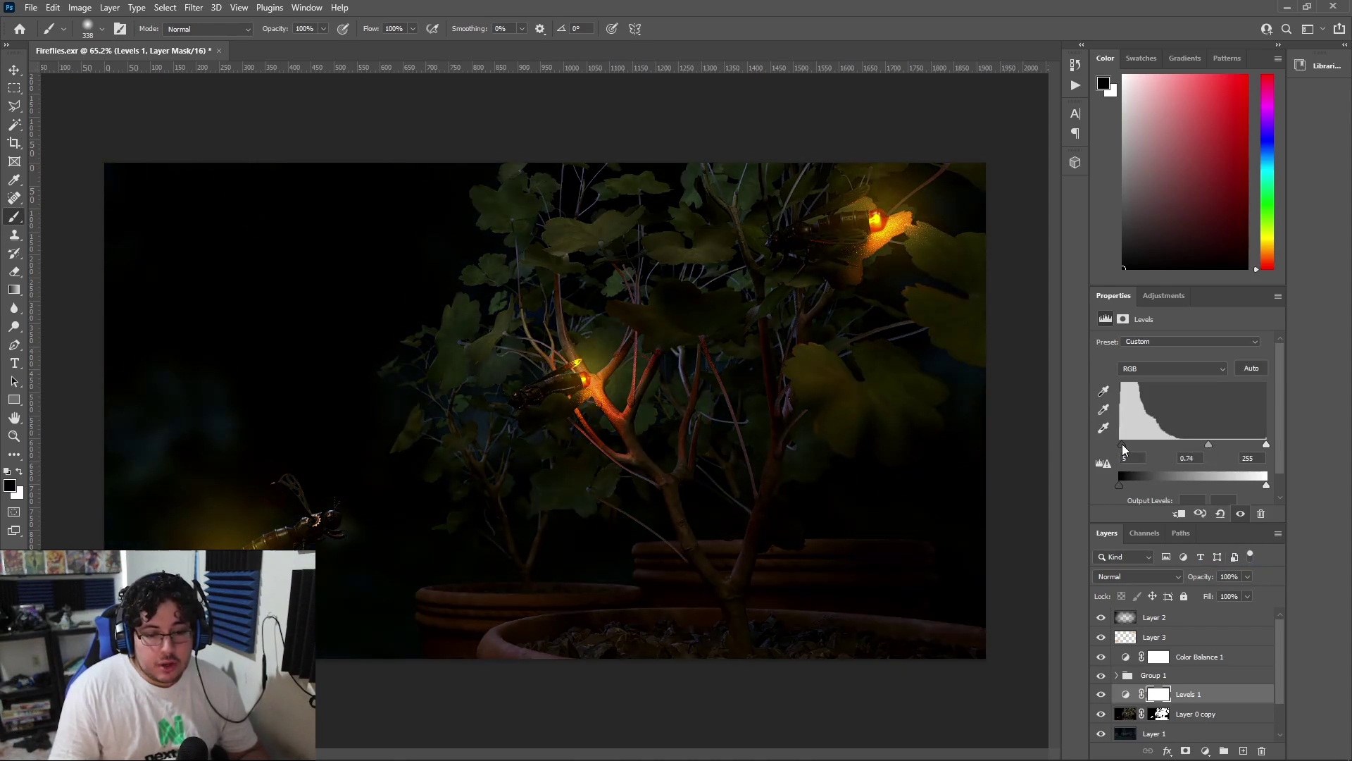
drag(1206, 447, 1197, 447)
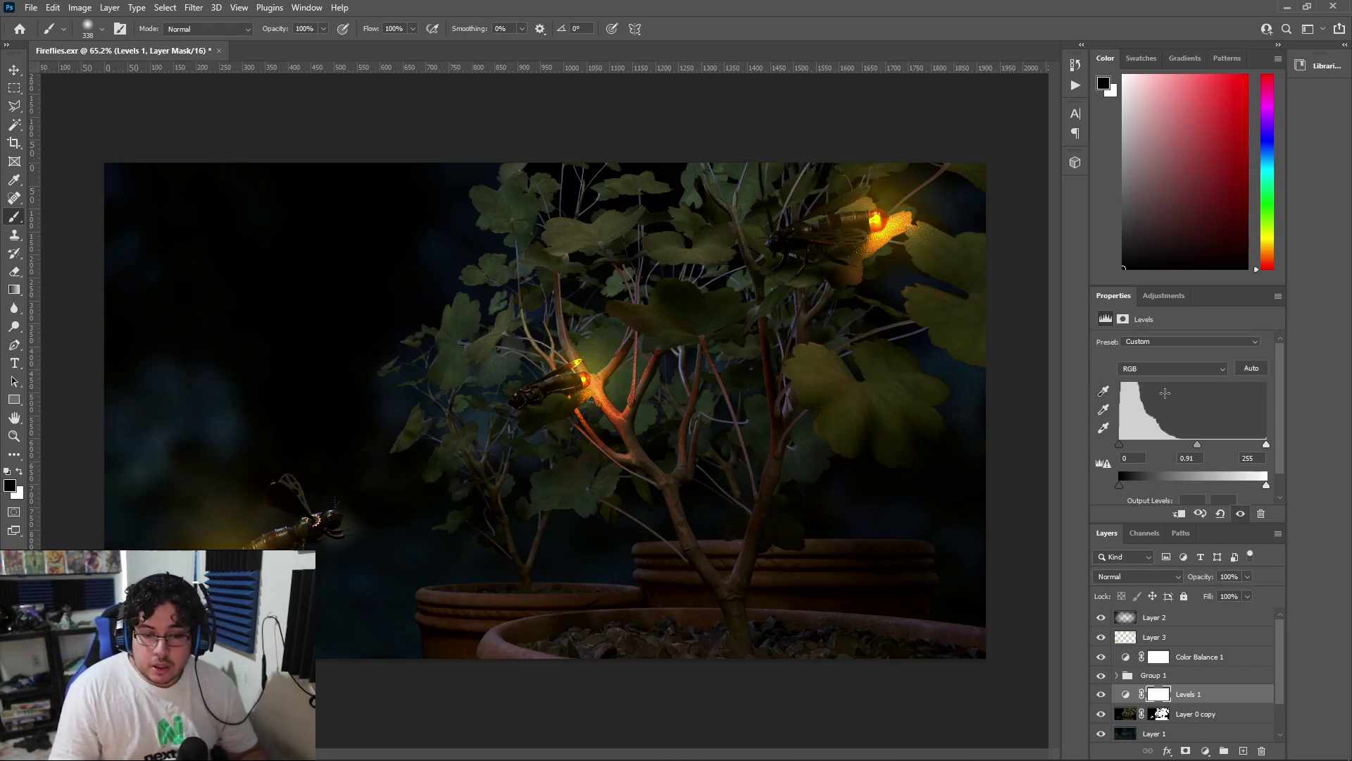
drag(1199, 445, 1176, 443)
drag(1267, 445, 1201, 442)
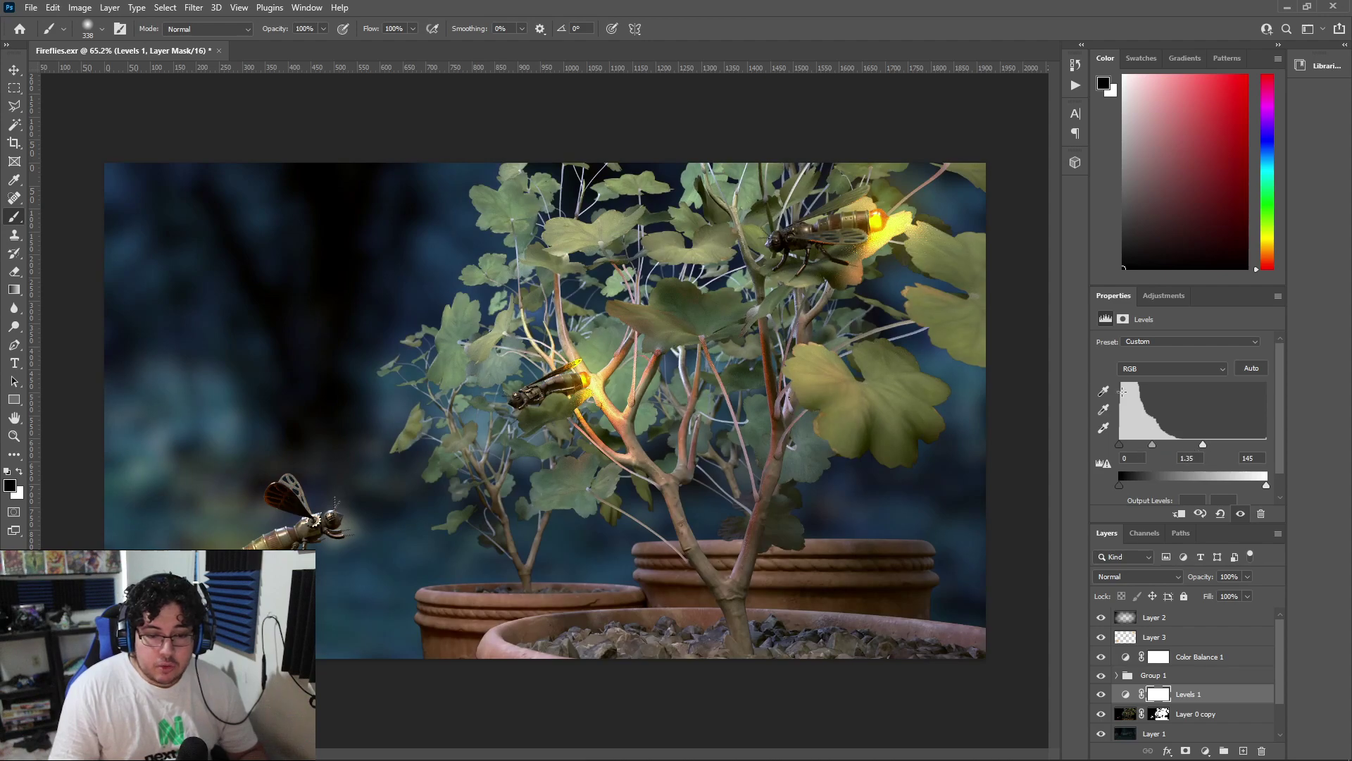
drag(1153, 445, 1169, 446)
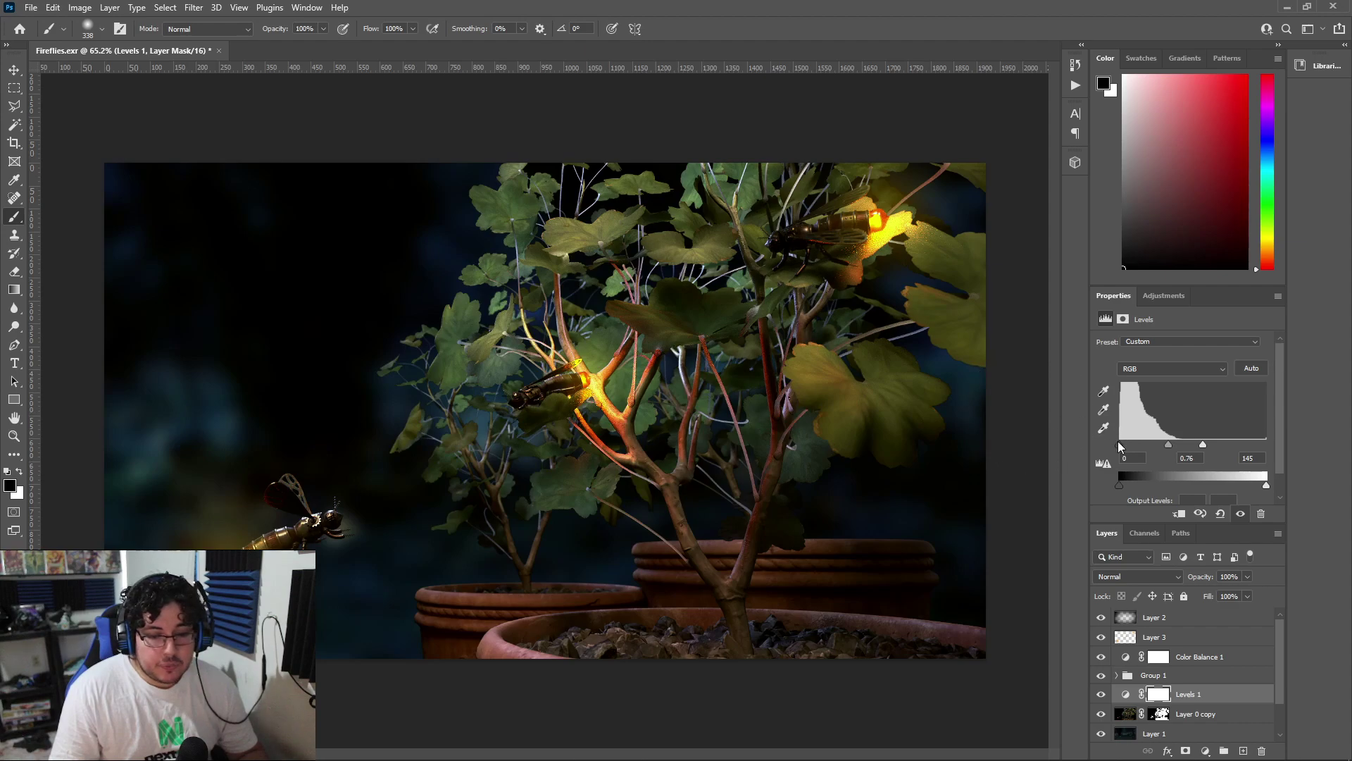
drag(1118, 443, 1123, 445)
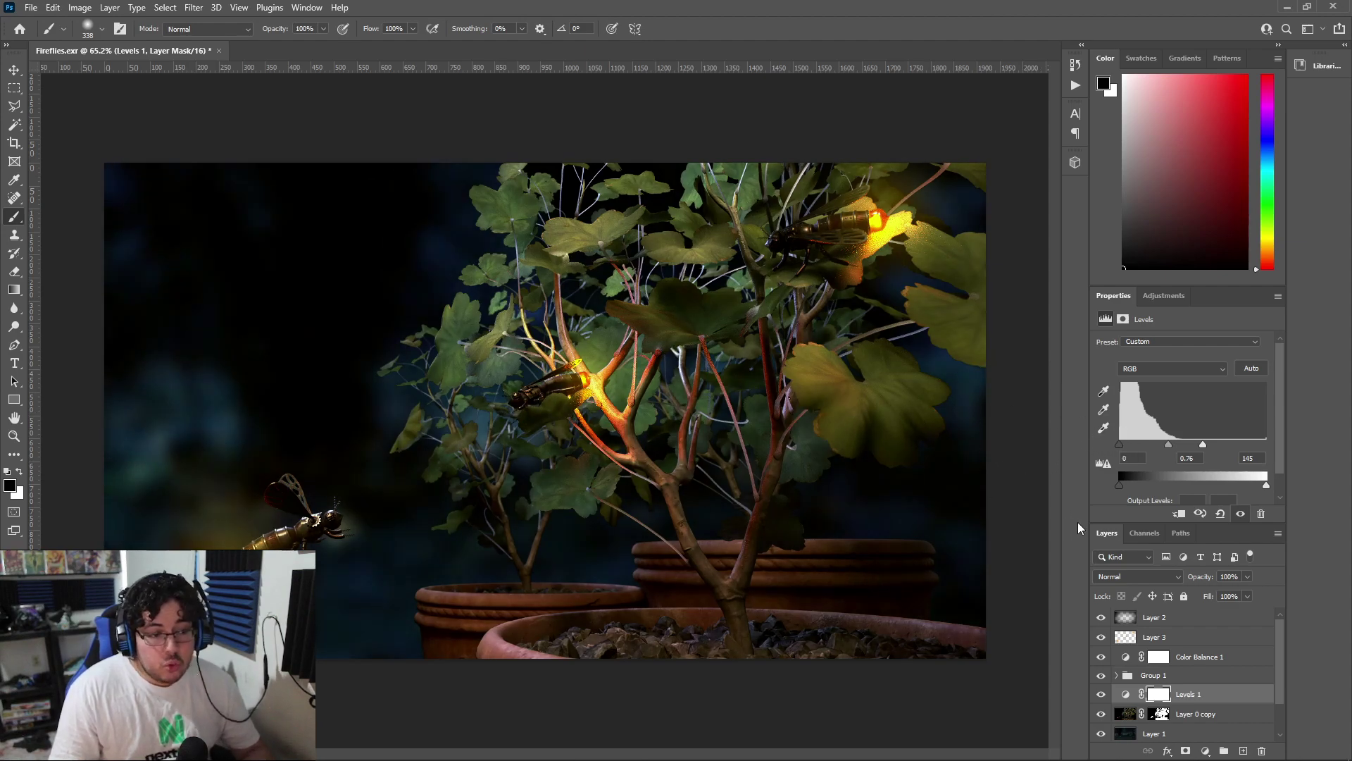
Raise the output black level of Levels 1 slightly and compare the image with the adjustment hidden and shown
scroll(751, 216, up, 5)
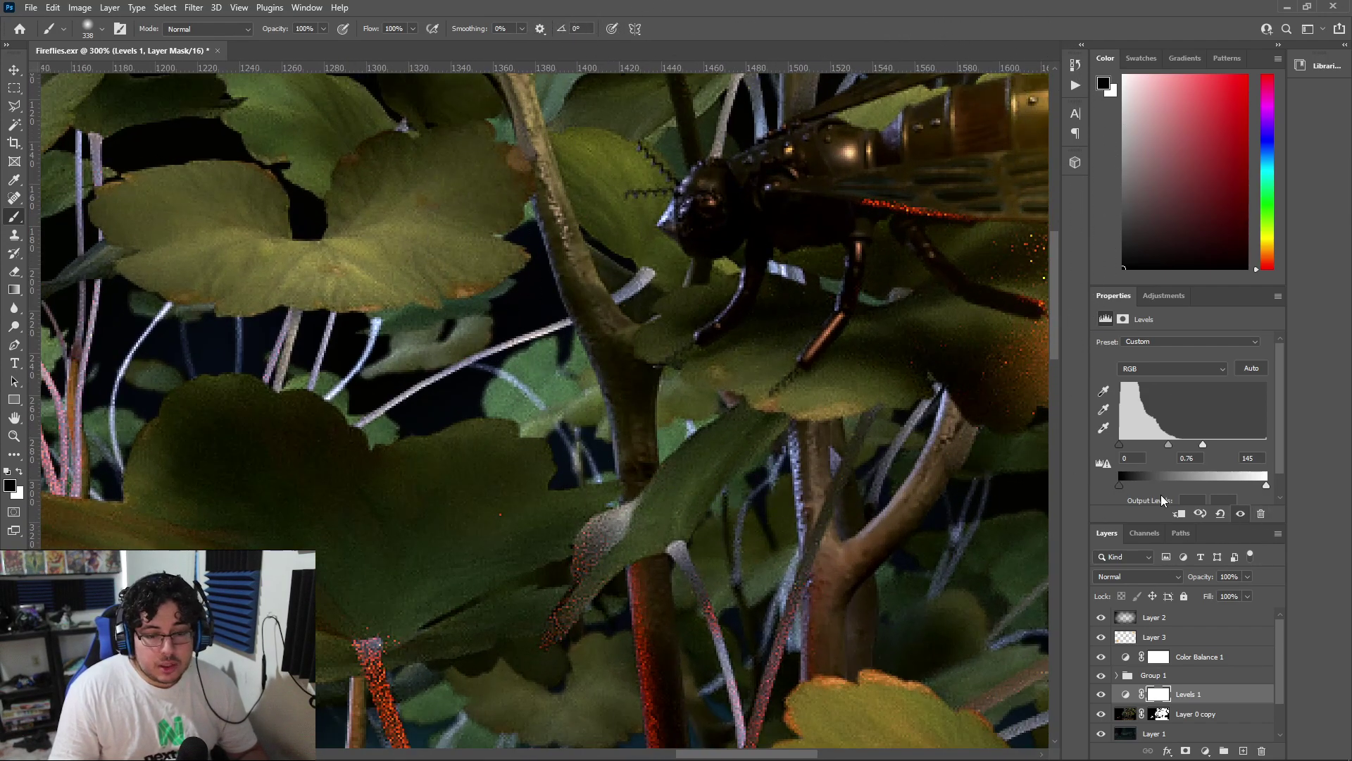
drag(1122, 486, 1128, 486)
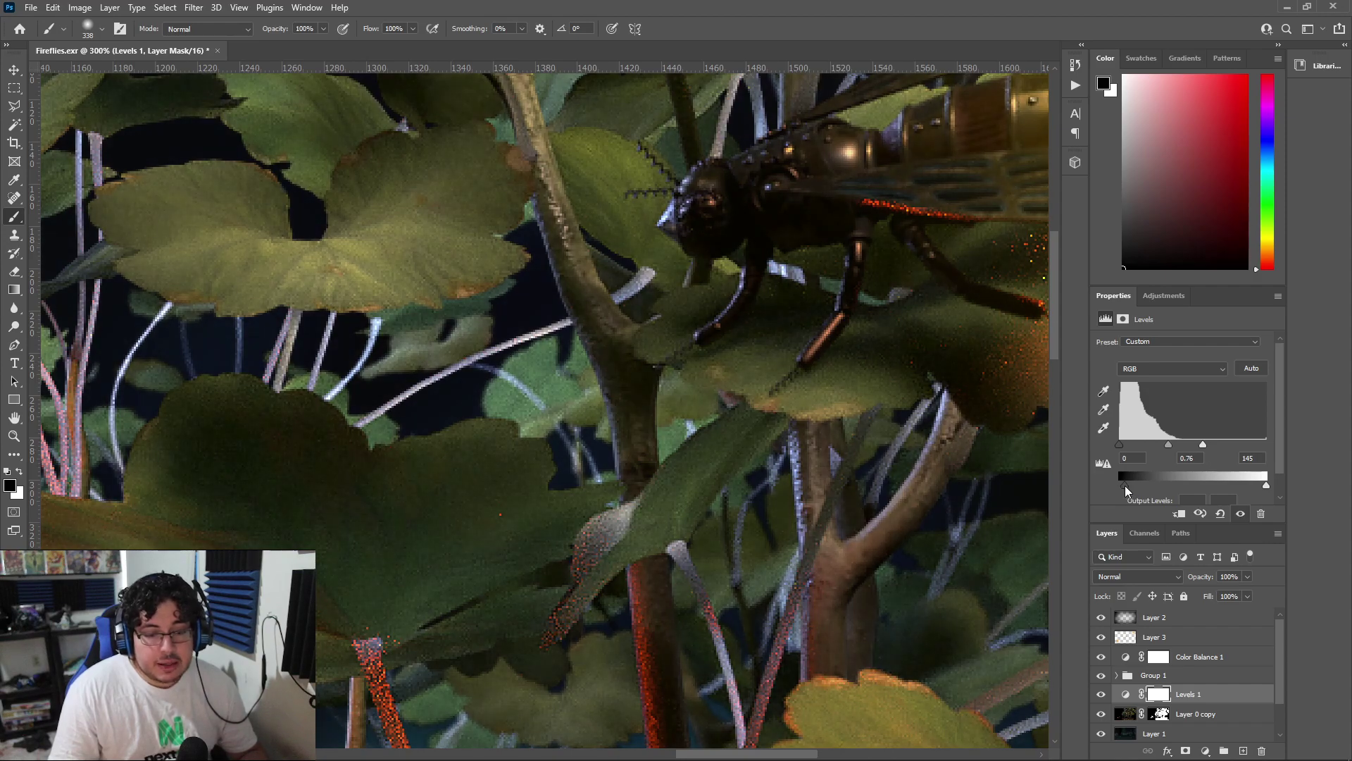
scroll(632, 364, down, 5)
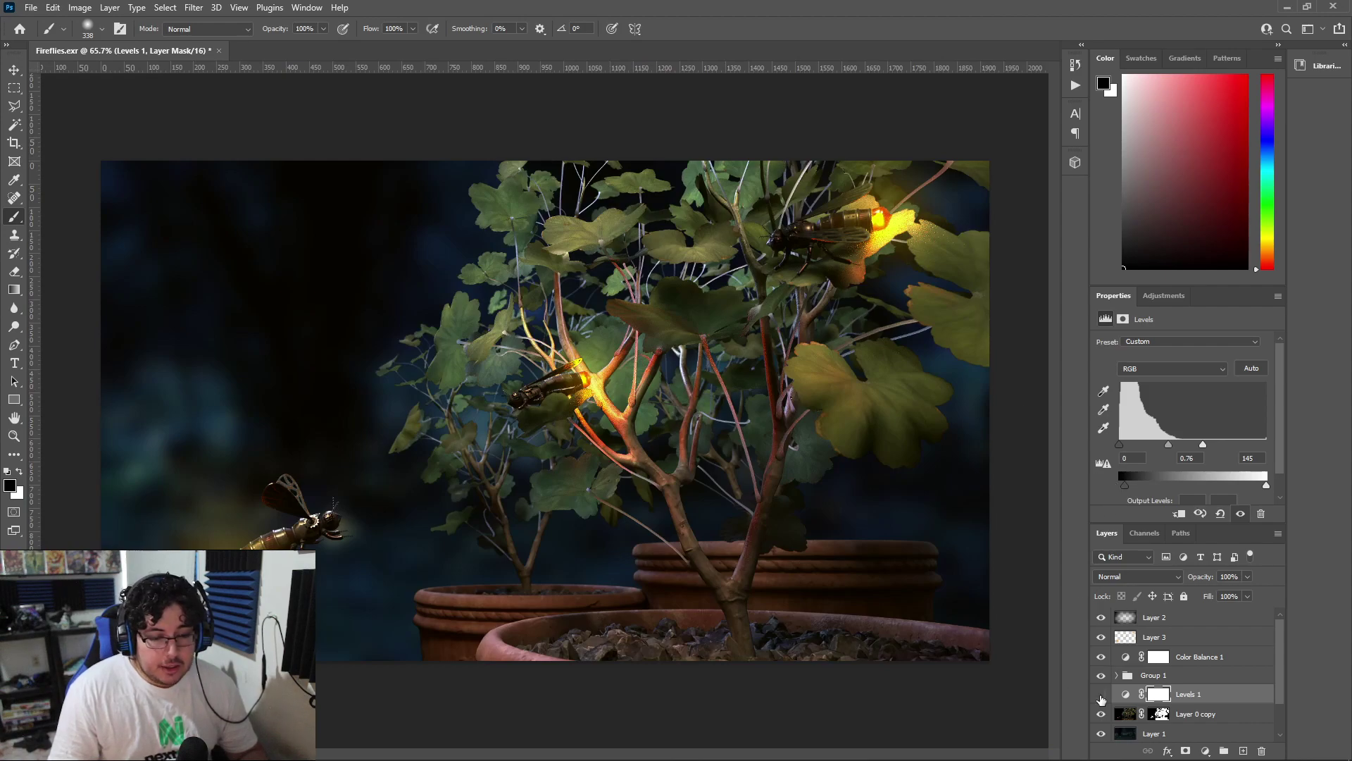
click(1101, 696)
click(1102, 696)
click(1101, 696)
click(1102, 696)
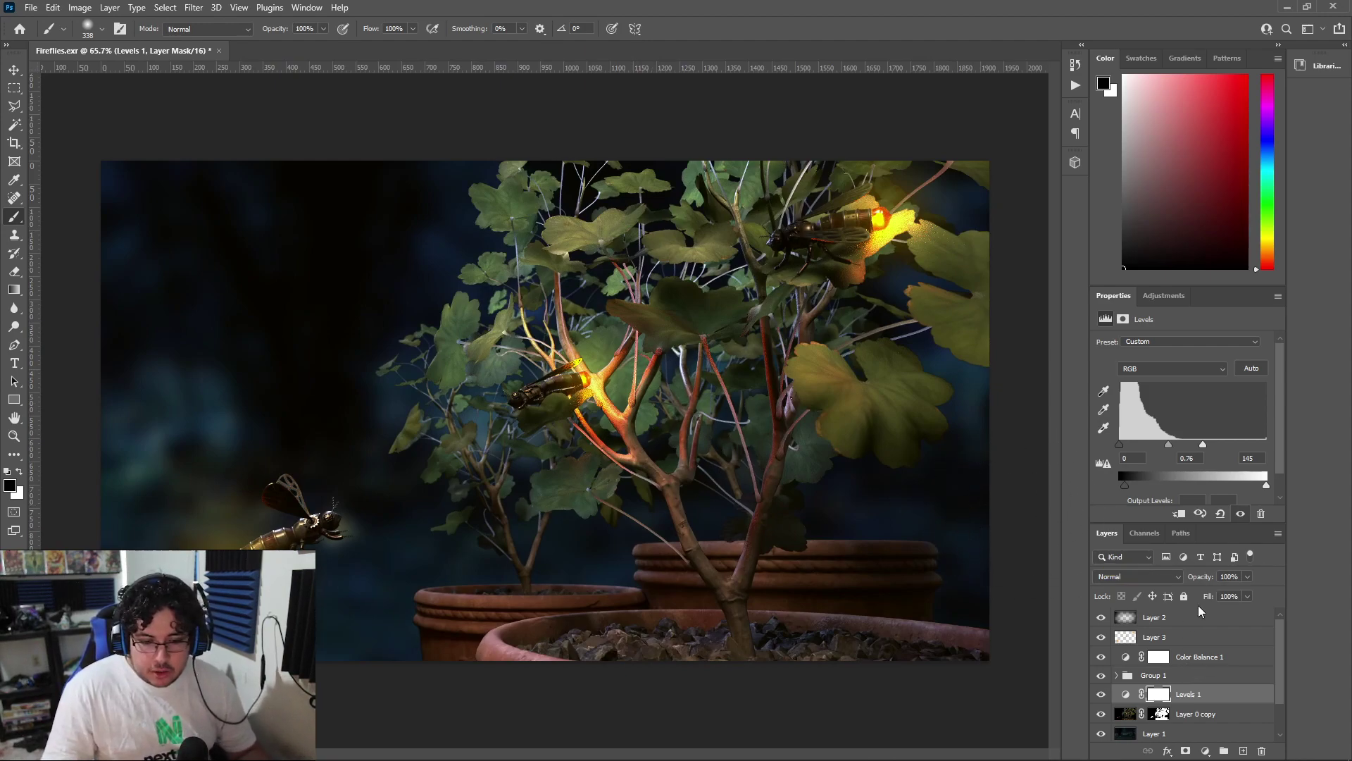
Set the opacity of Levels 1 to 76% and select Group 1, keeping its opacity at 17%
click(1205, 578)
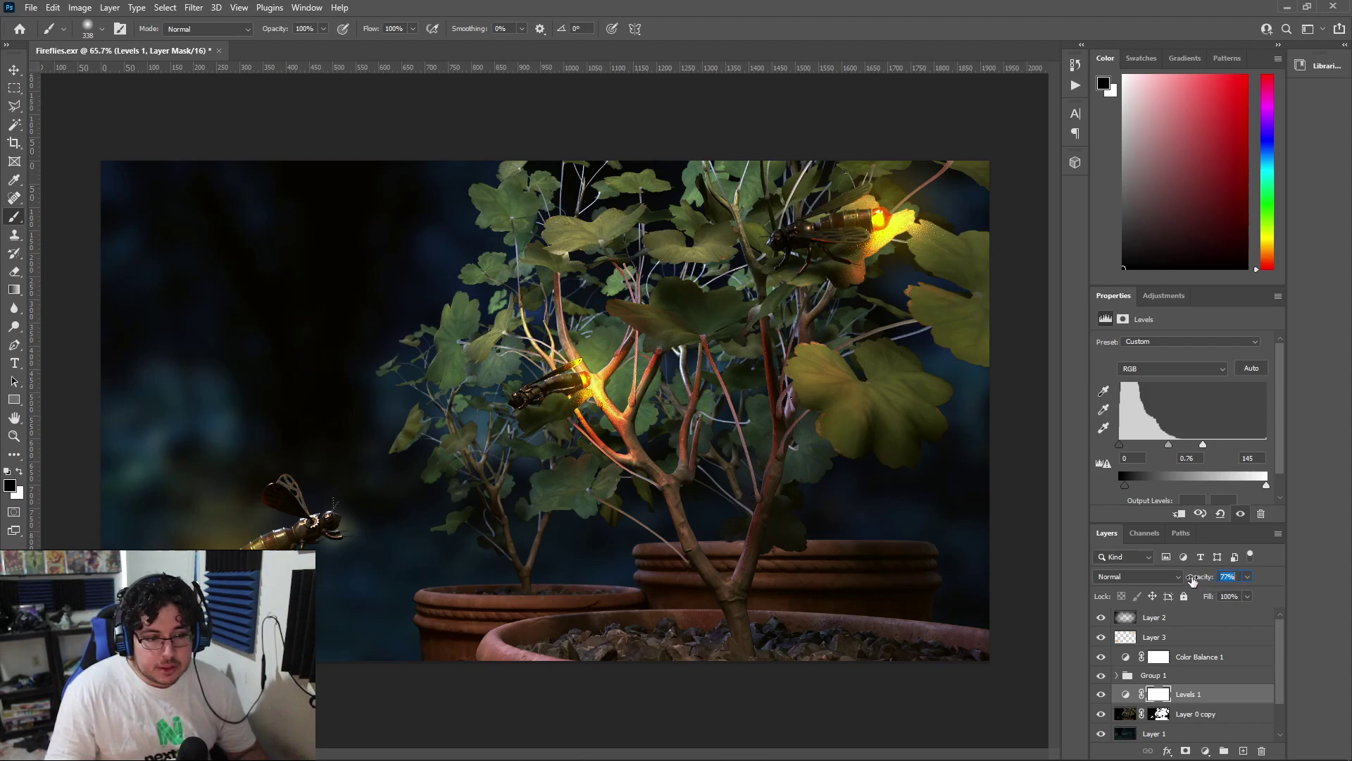
drag(1211, 579, 1207, 578)
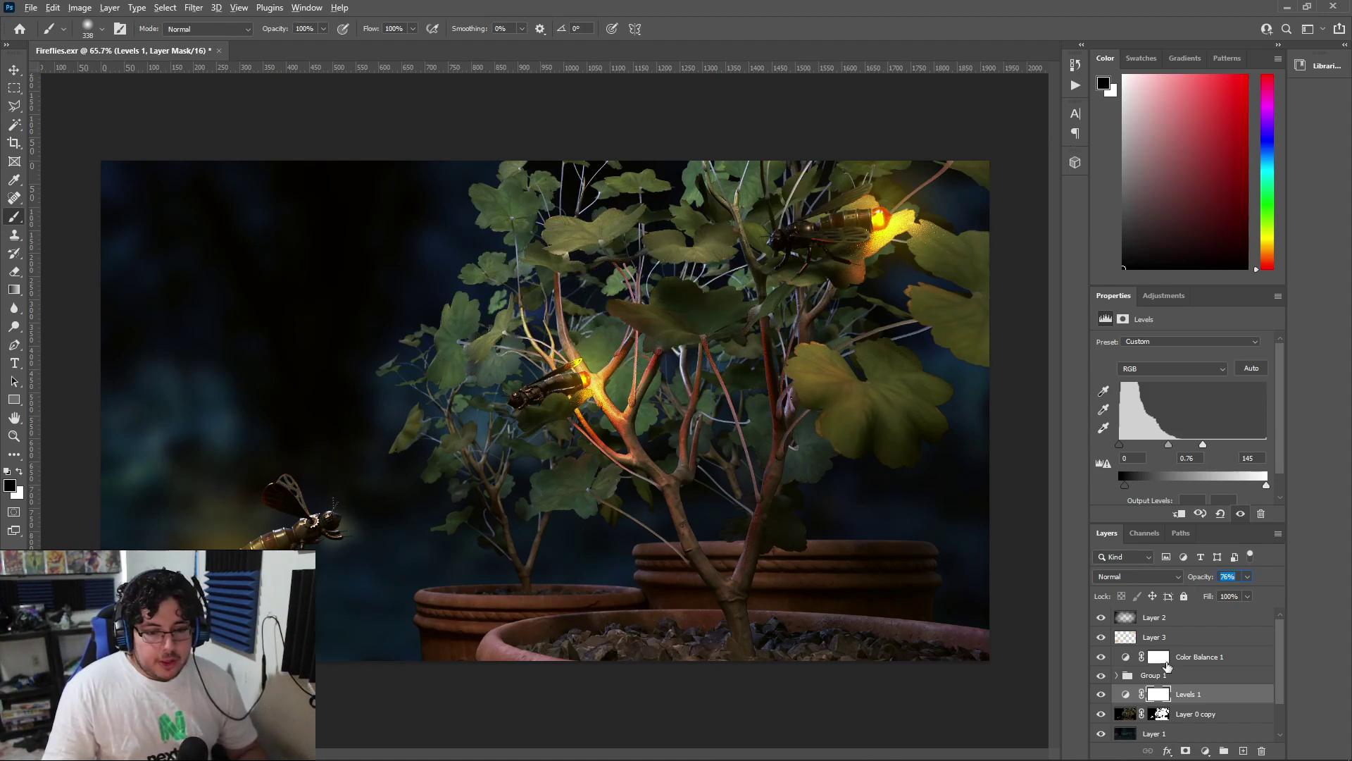
click(1162, 674)
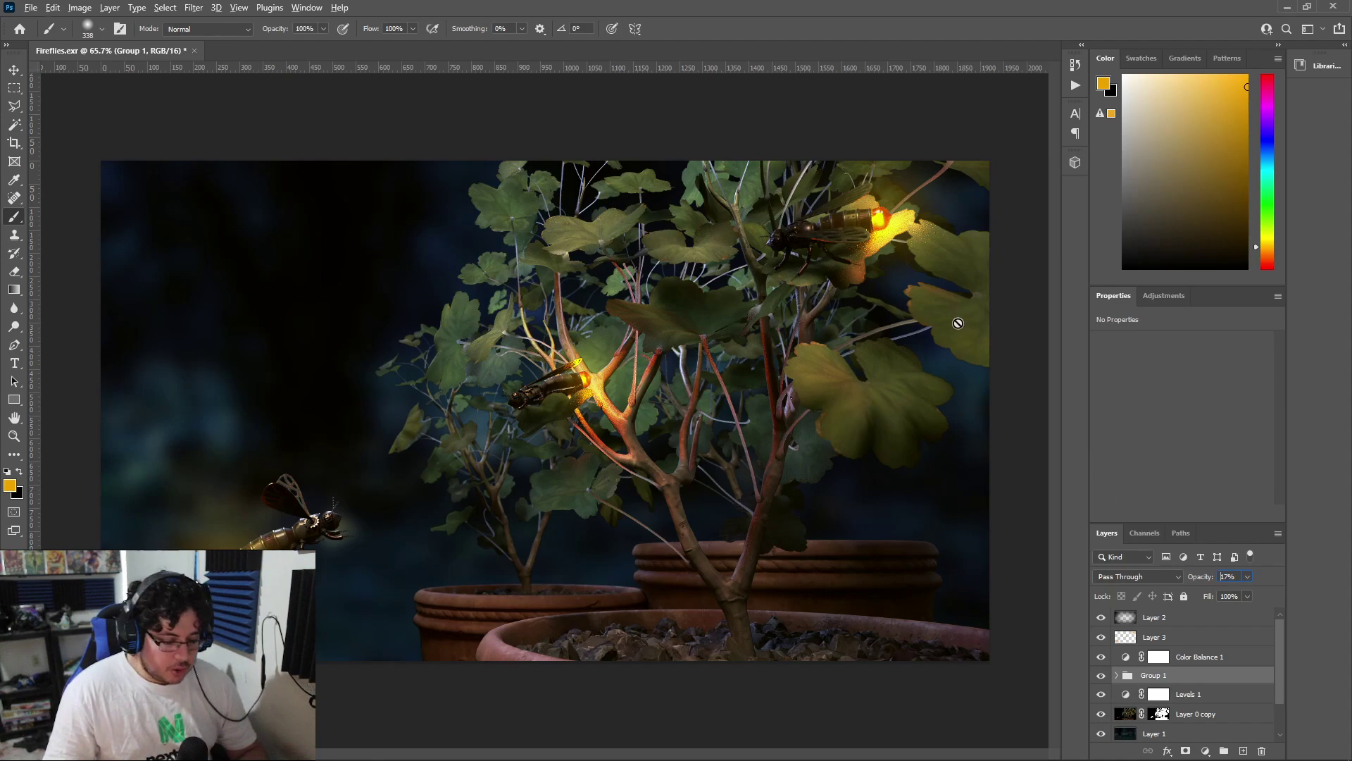
key(Return)
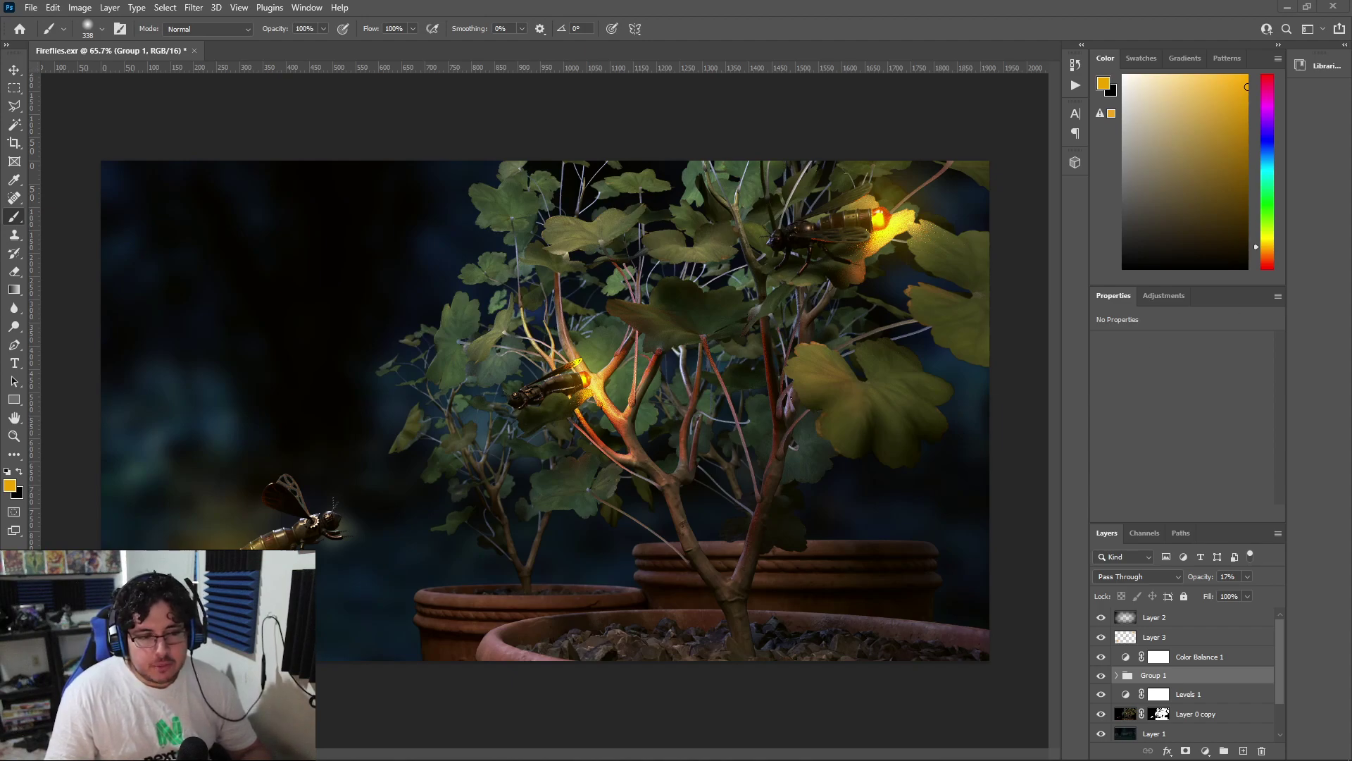
Switch to the Chrome browser and search Google for "camera dirt"
drag(1350, 341, 415, 2)
click(473, 42)
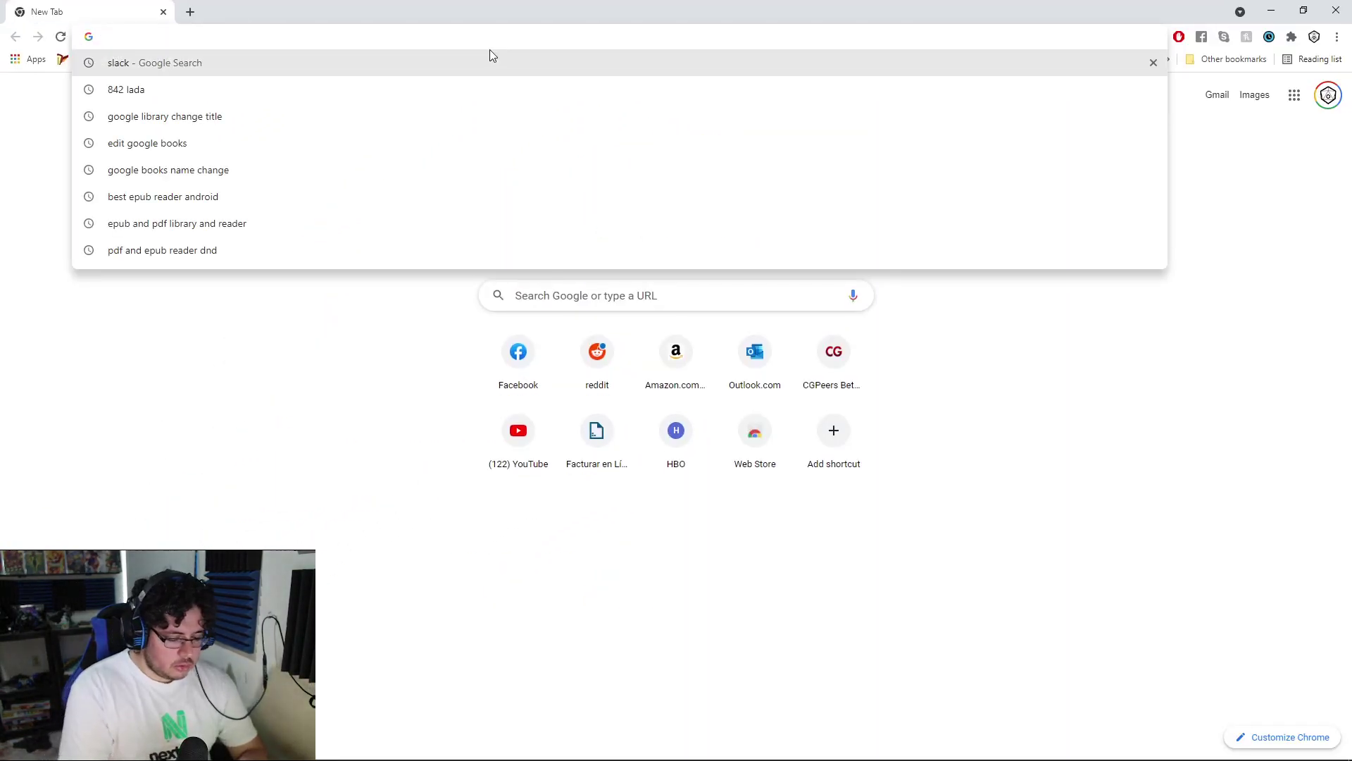
text(d)
key(BackSpace)
text(camera dirt)
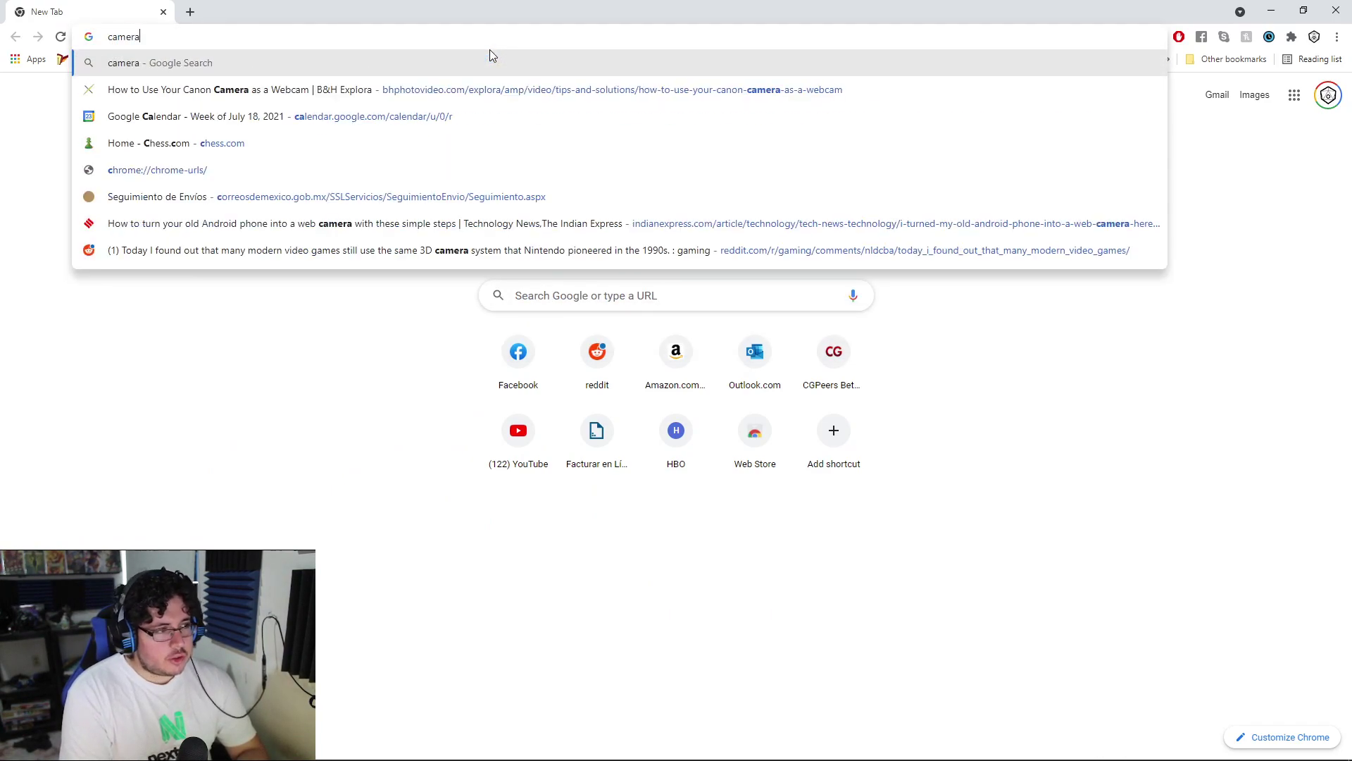
key(Return)
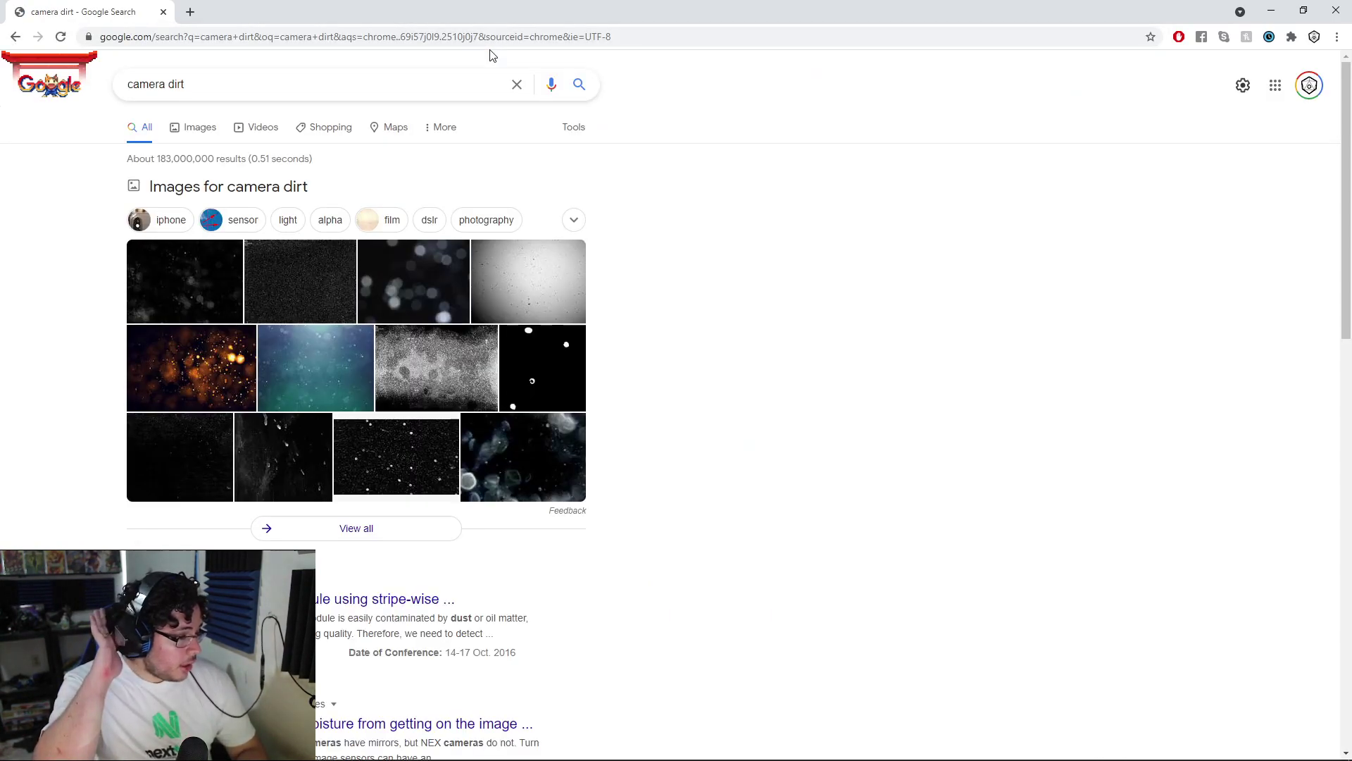
Open the orange camera-dust image result and copy the related gold abstract bokeh image with two bright lights
click(172, 368)
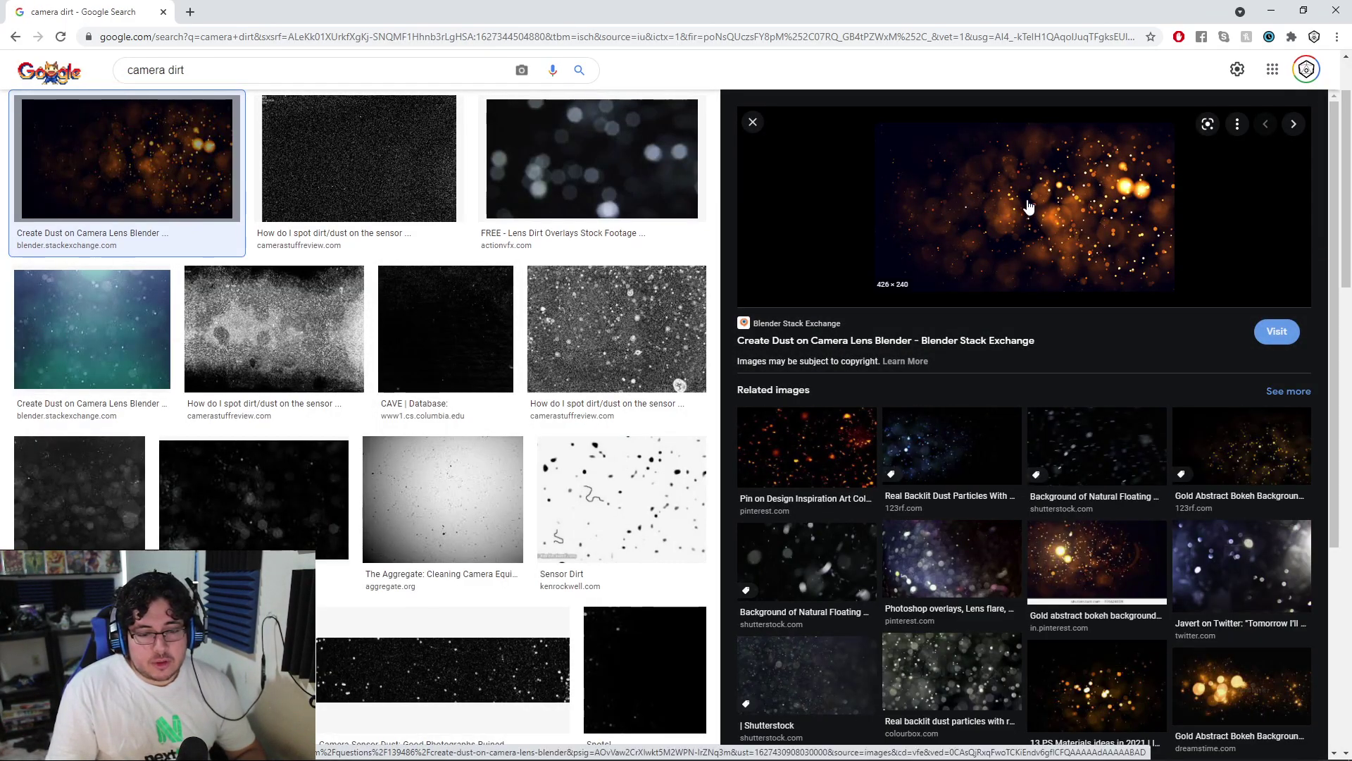
click(1096, 556)
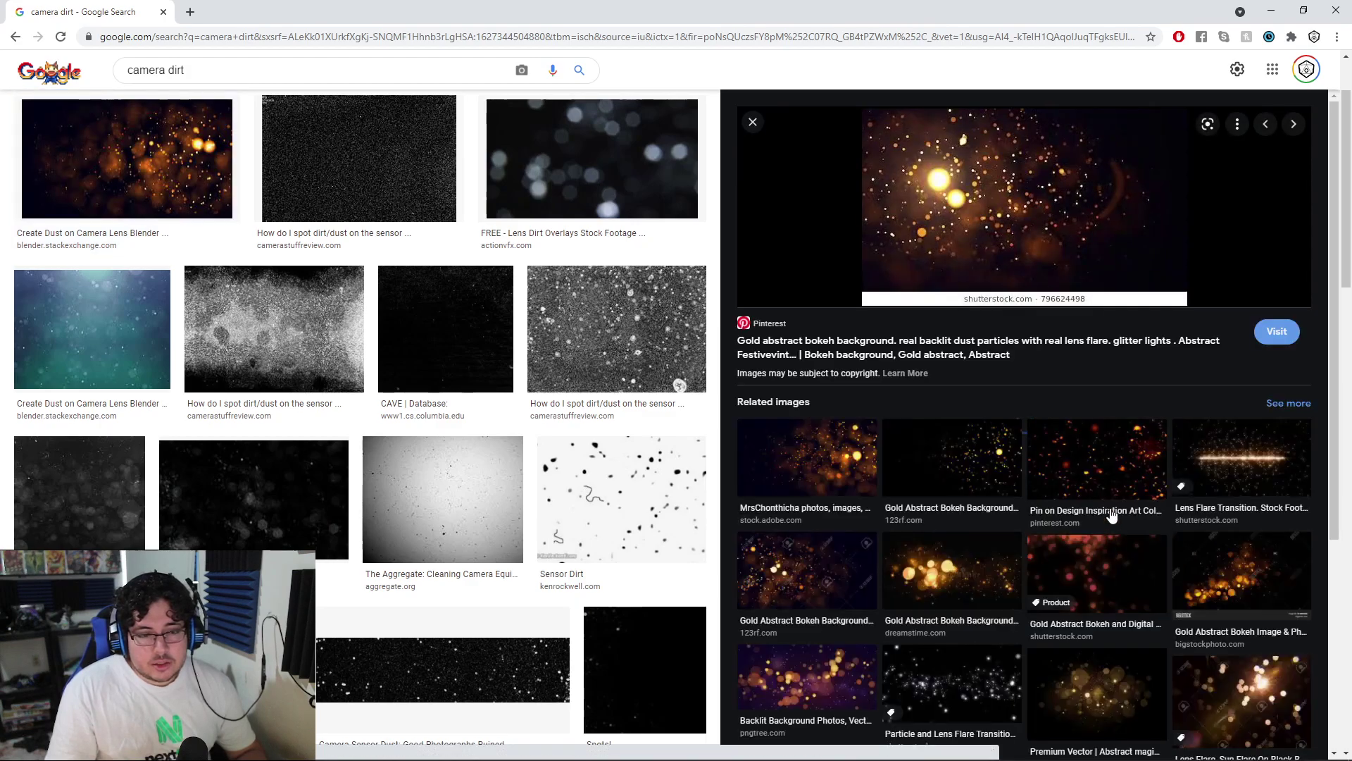
right_click(976, 206)
click(1030, 389)
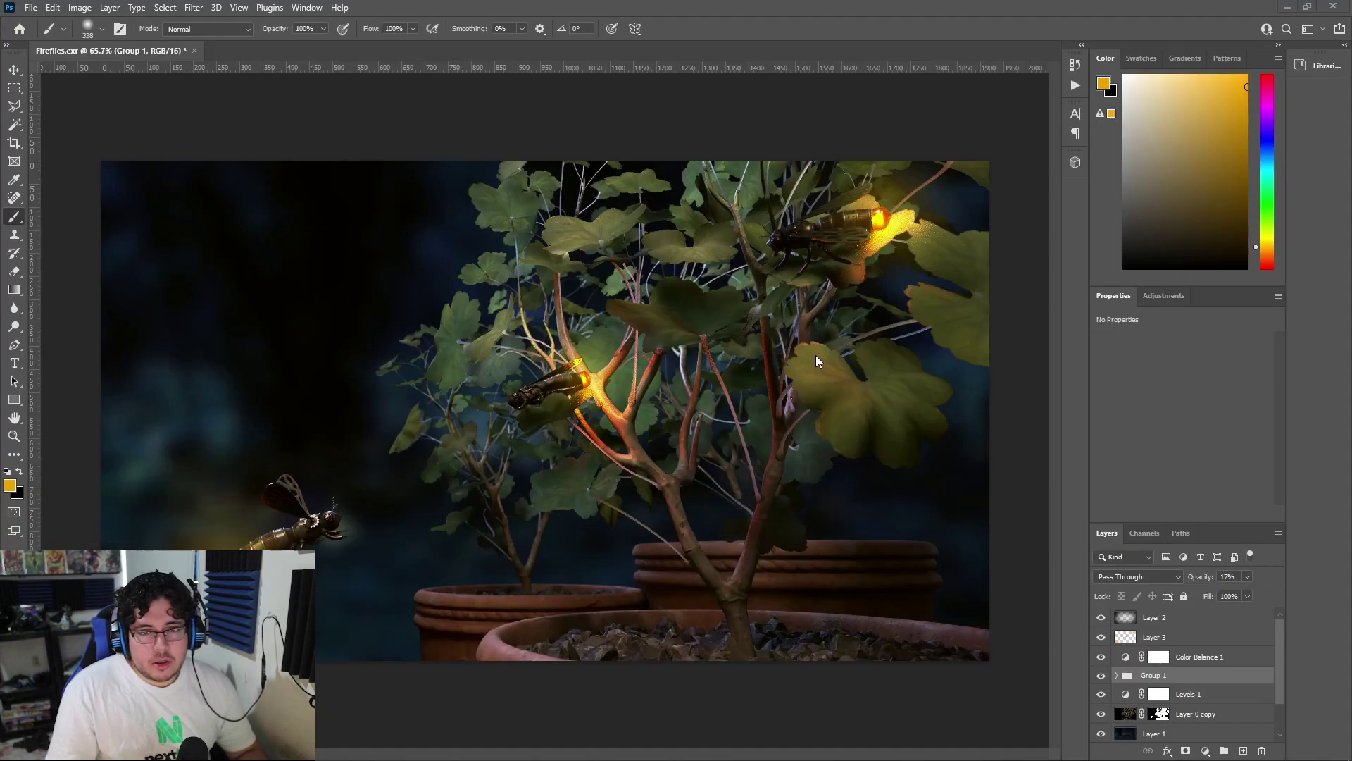
Switch to Photoshop, paste the bokeh image above Group 1 and move it over the lower-left firefly to about X 66, Y 745 px
key(v)
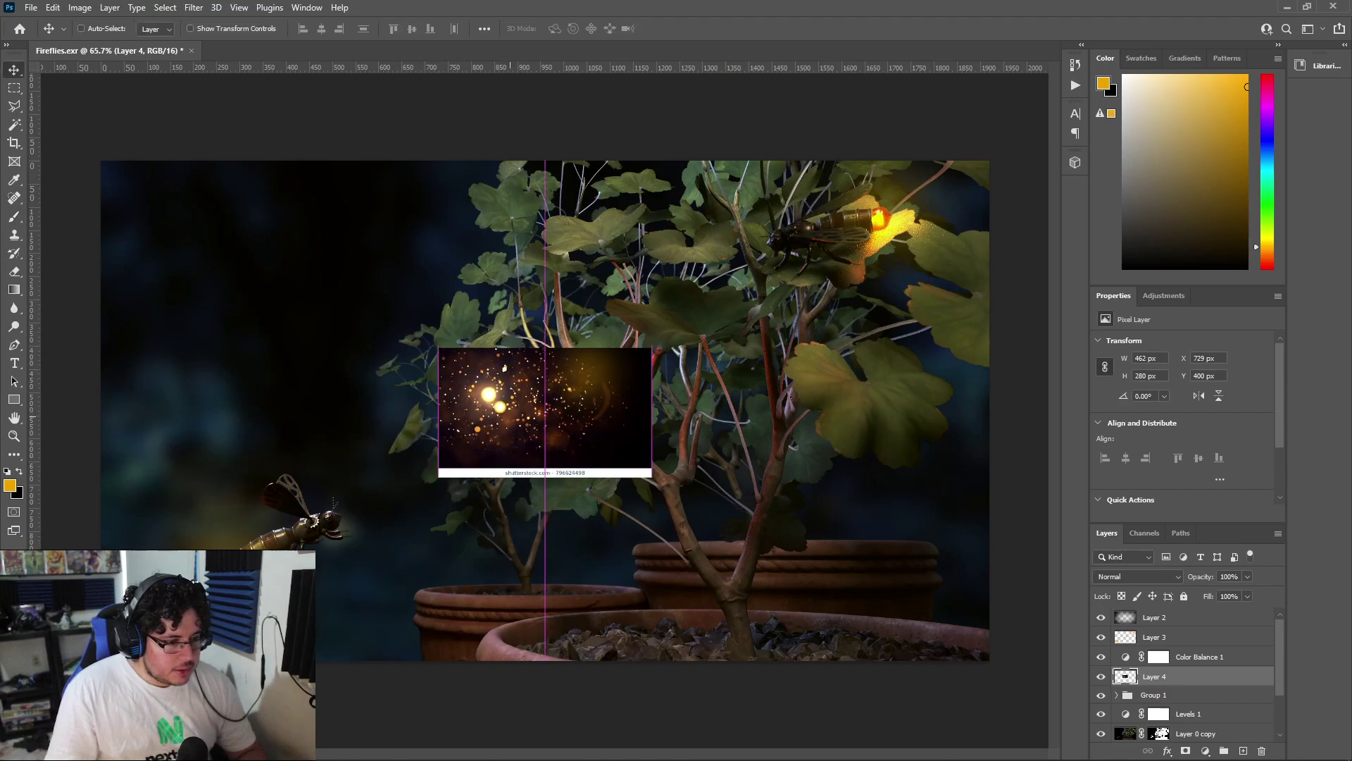
drag(523, 401, 255, 549)
drag(330, 529, 290, 541)
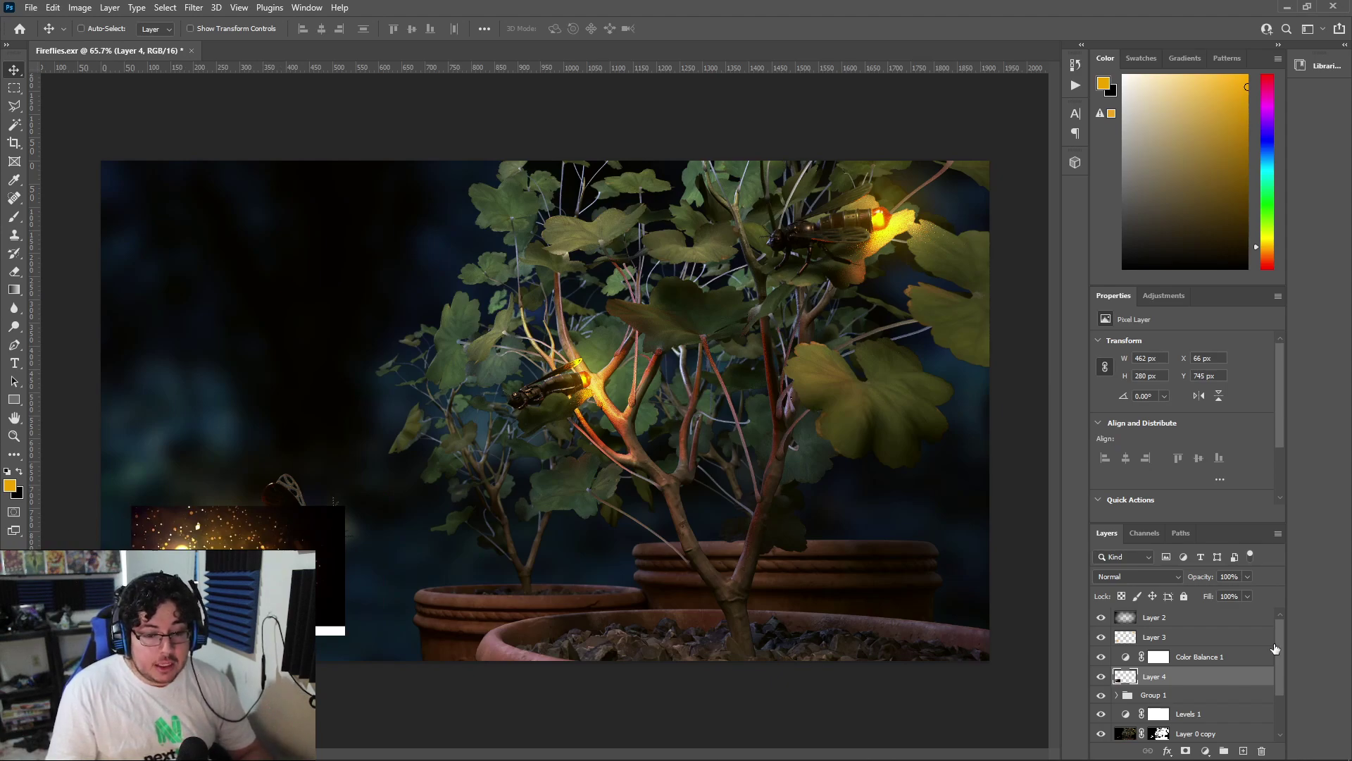
Set the blend mode of Layer 4 to Screen and shift it to about X 51, Y 749 px
click(1161, 580)
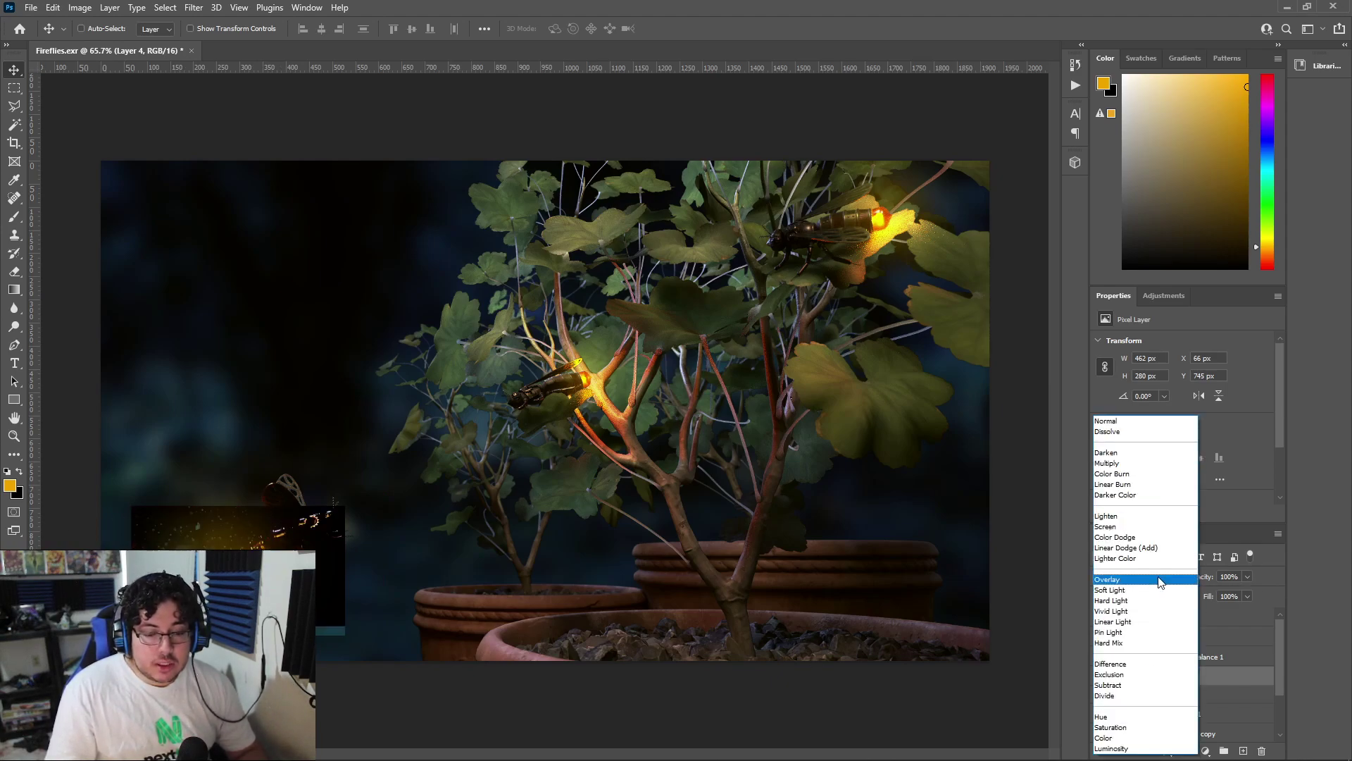
click(1123, 533)
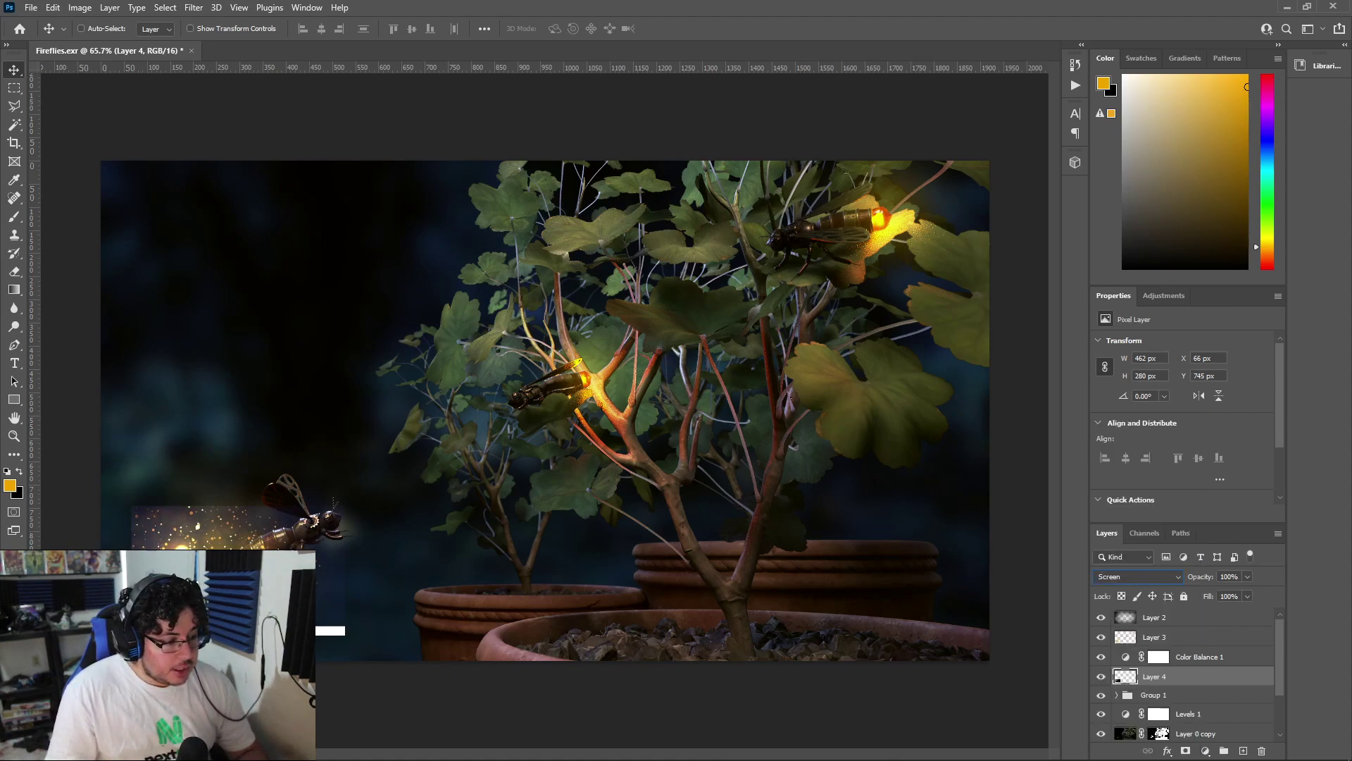
drag(215, 535, 204, 537)
Erase the hard edges of the bokeh image on Layer 4 with the Soft Round Pressure Size brush at 111 px
key(e)
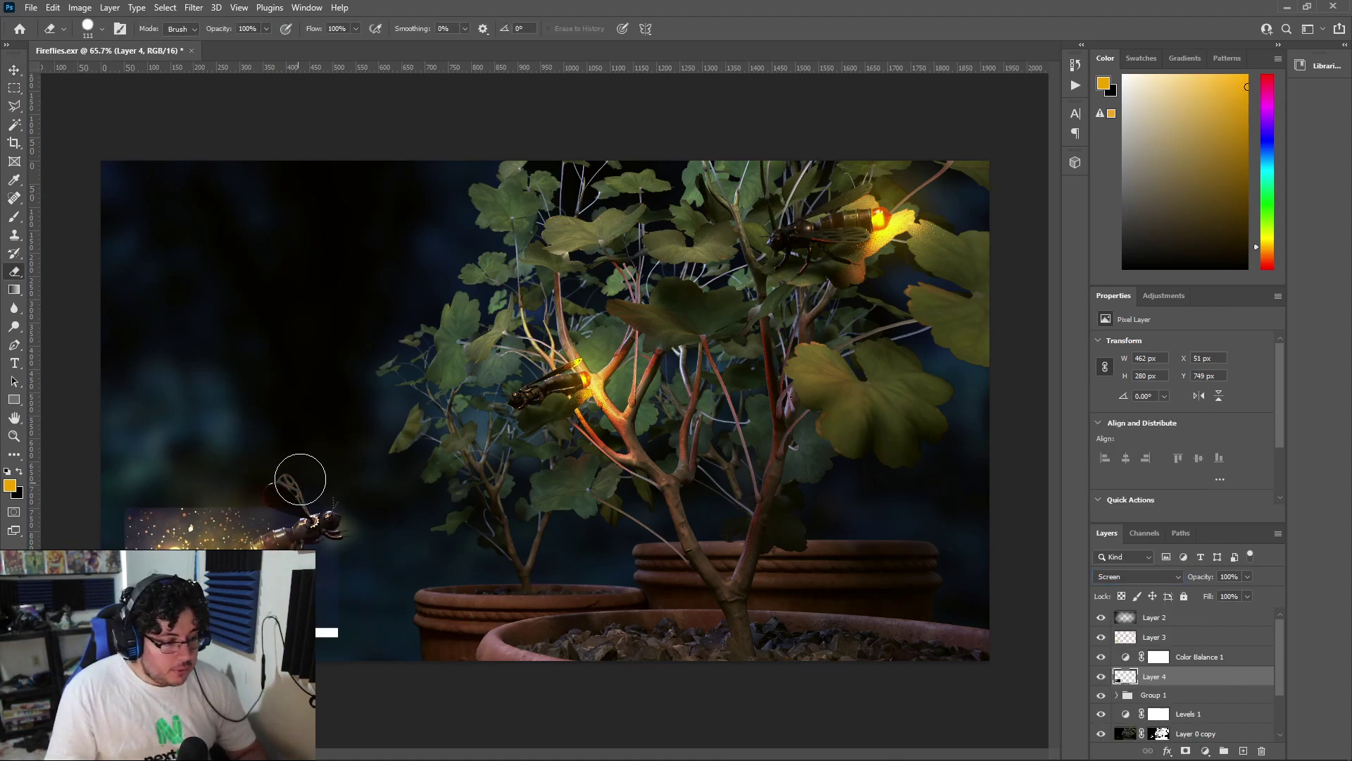
right_click(321, 494)
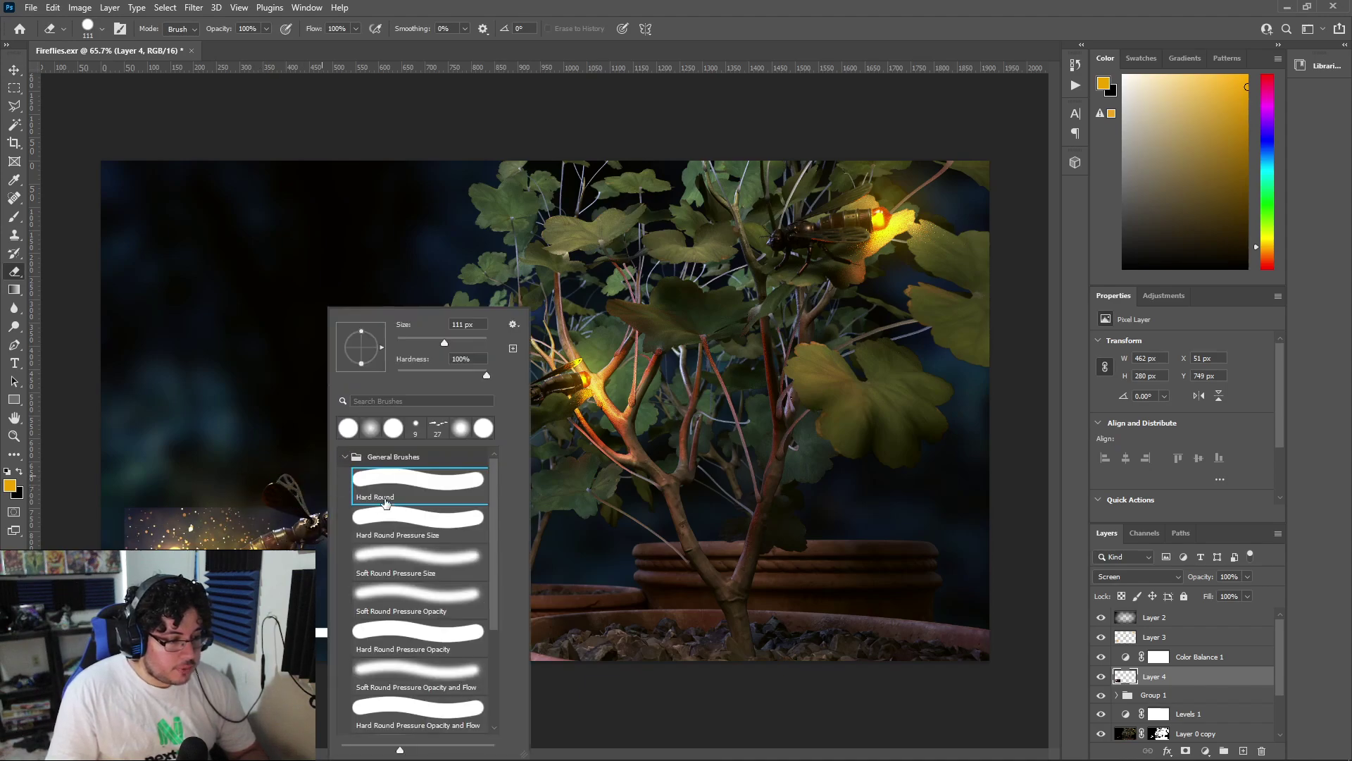
double_click(402, 553)
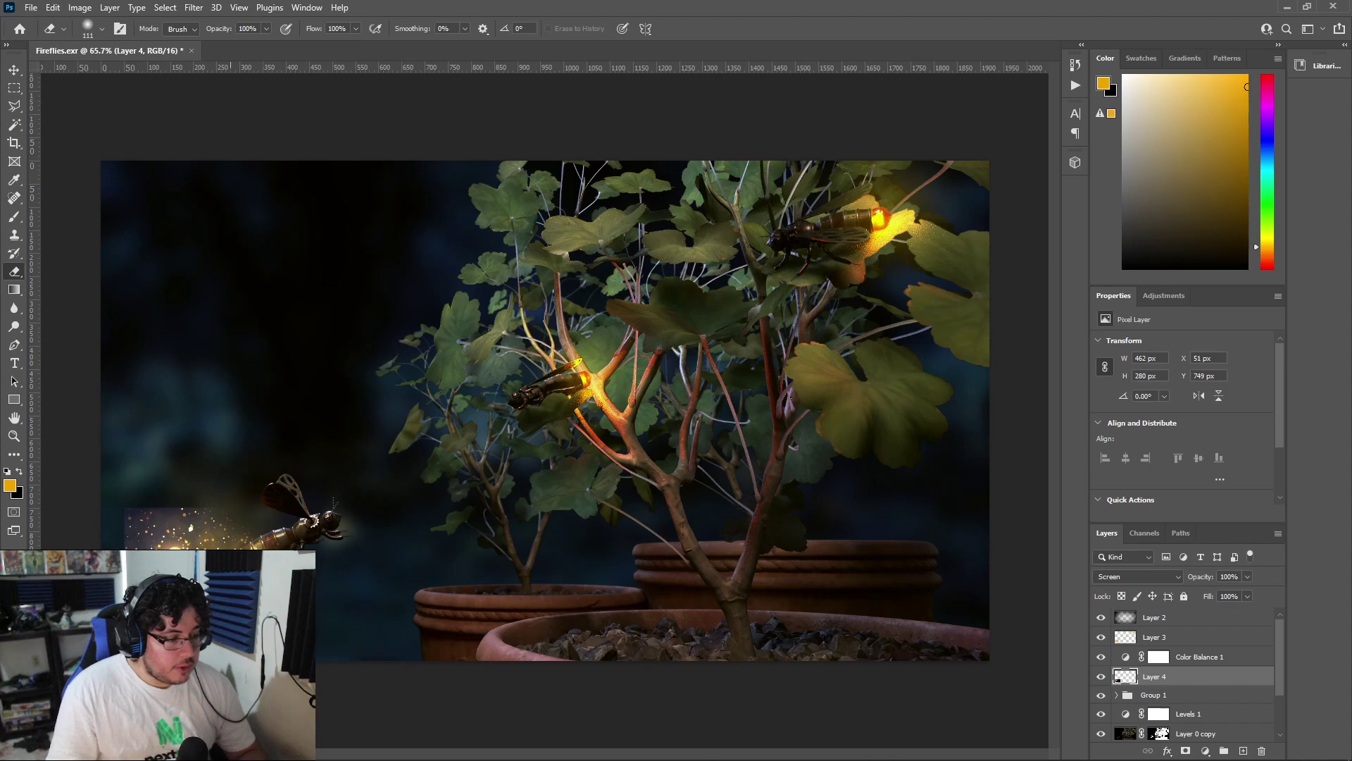
mouse_move(90, 513)
mouse_down()
mouse_move(151, 487)
mouse_move(103, 529)
mouse_up()
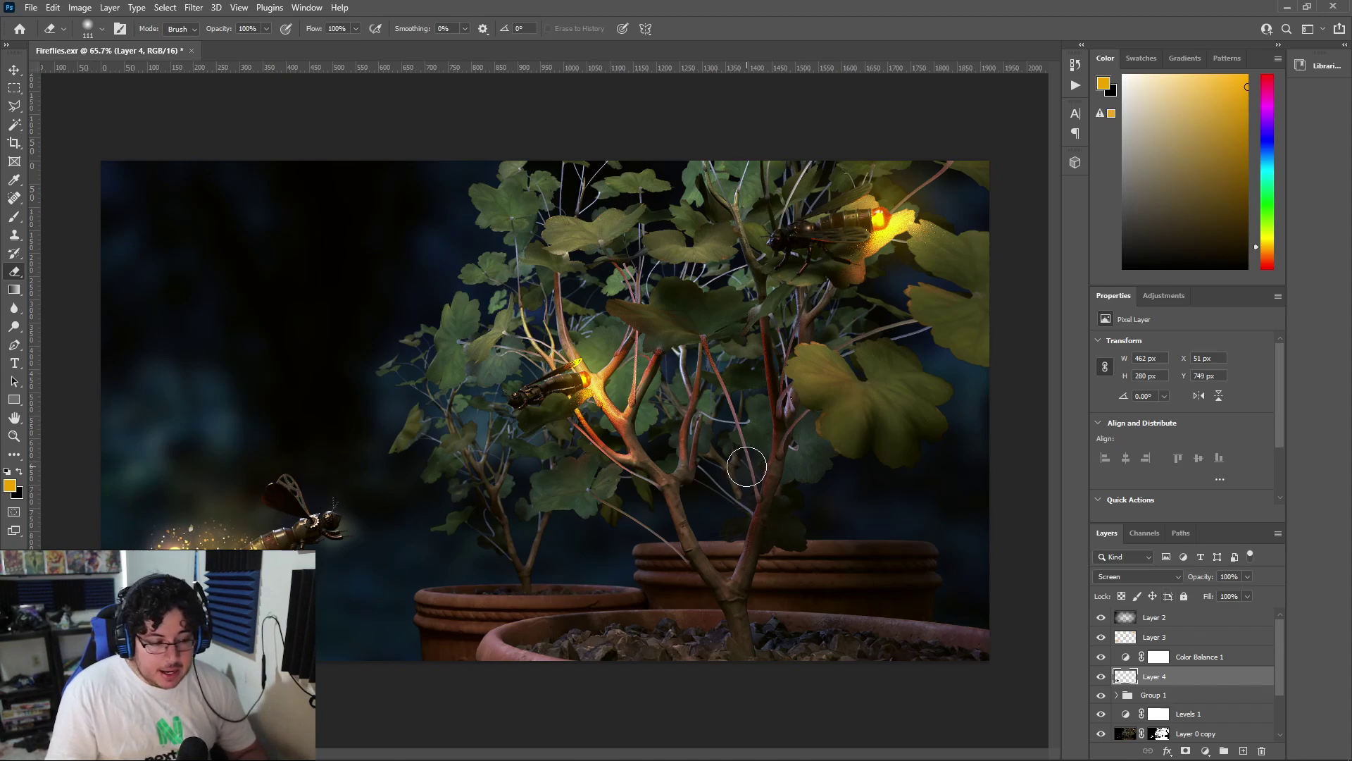
Apply Levels to Layer 4 with input black 50 and midtones 1.06
key(ctrl+l)
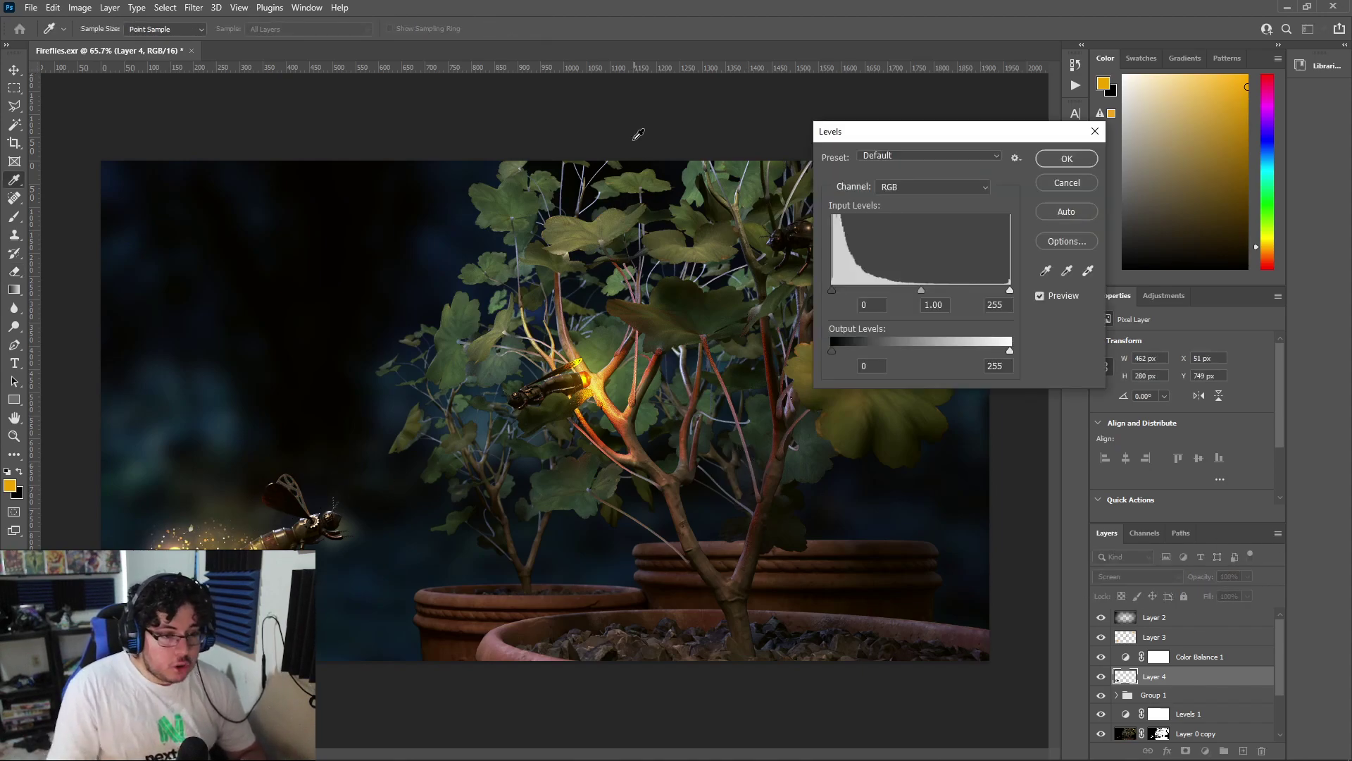
mouse_move(919, 289)
mouse_down()
mouse_move(897, 292)
mouse_move(917, 289)
mouse_up()
drag(832, 290, 866, 290)
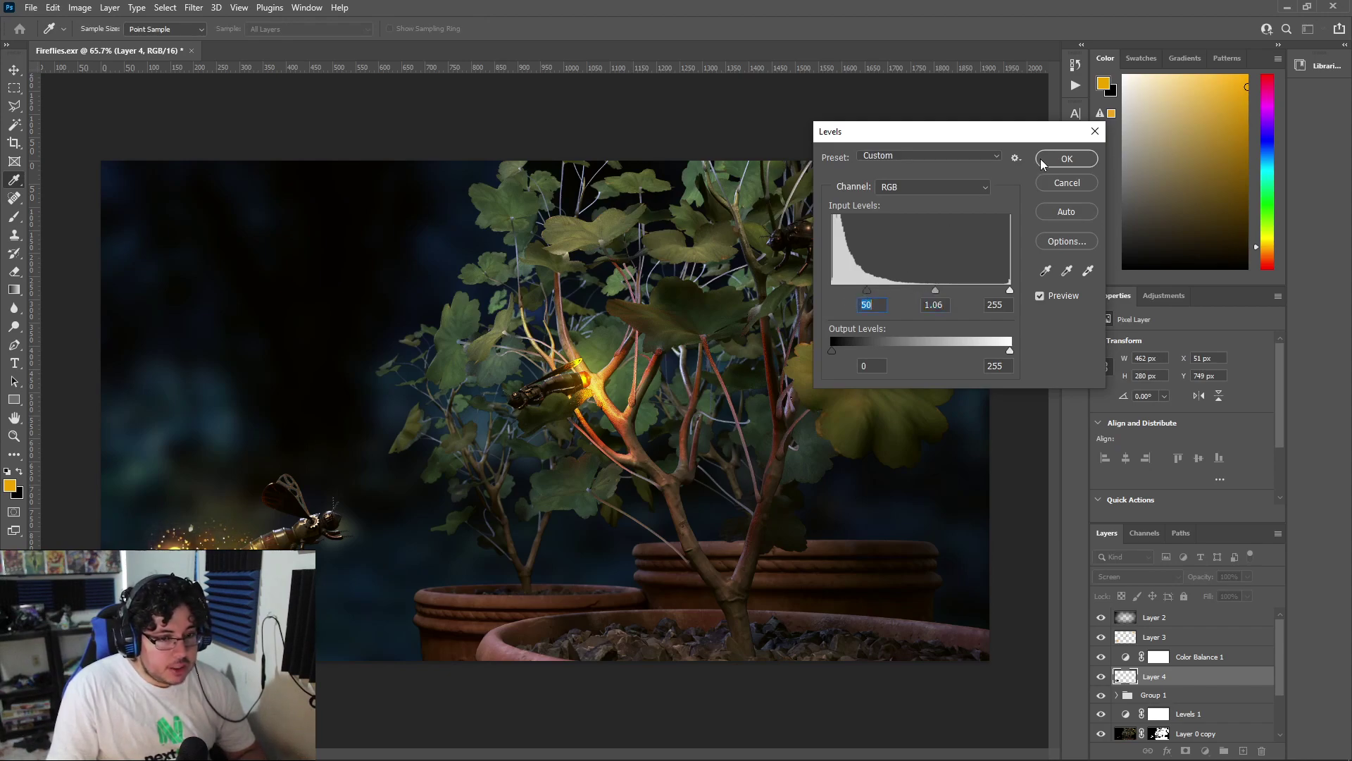
click(1067, 158)
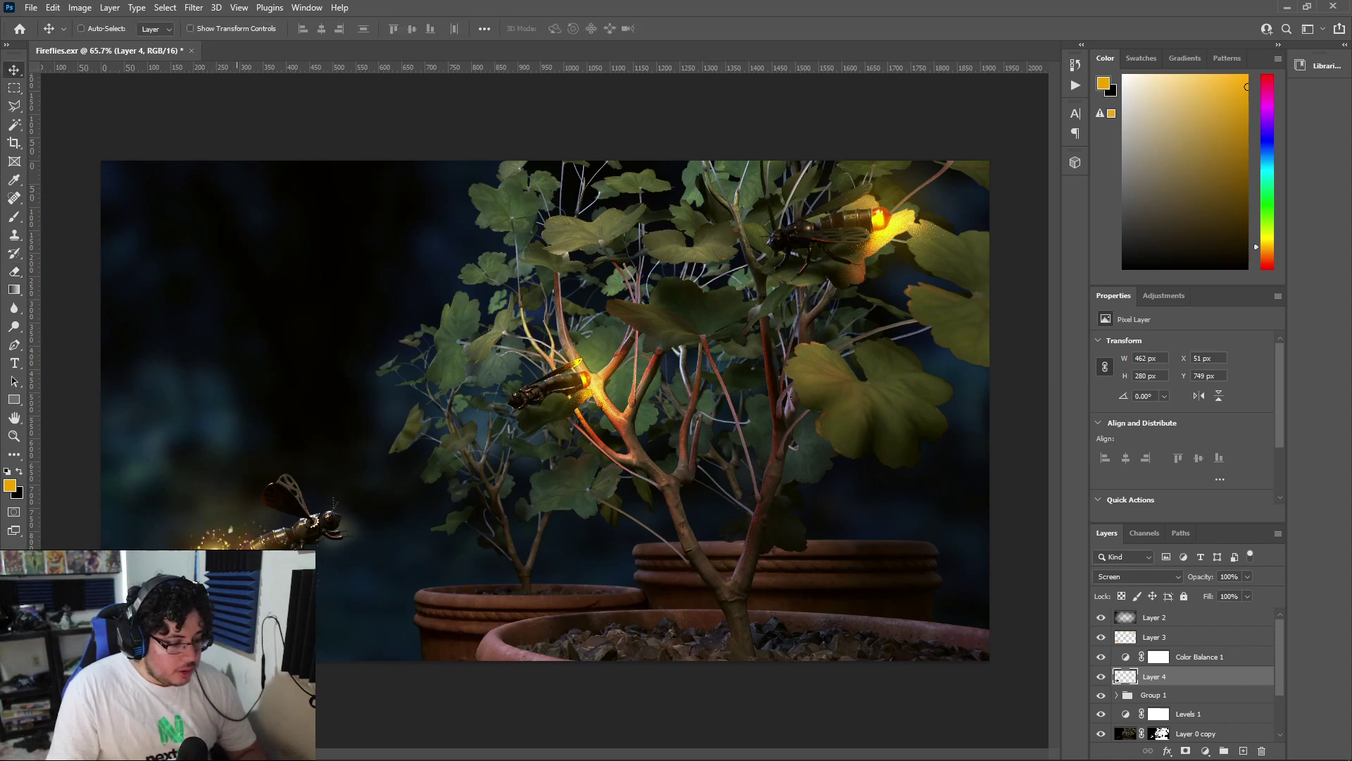
Rotate the Layer 4 particles about 166° and position them around the lower-left firefly's tail
key(ctrl+t)
drag(339, 493, 144, 657)
drag(338, 533, 244, 526)
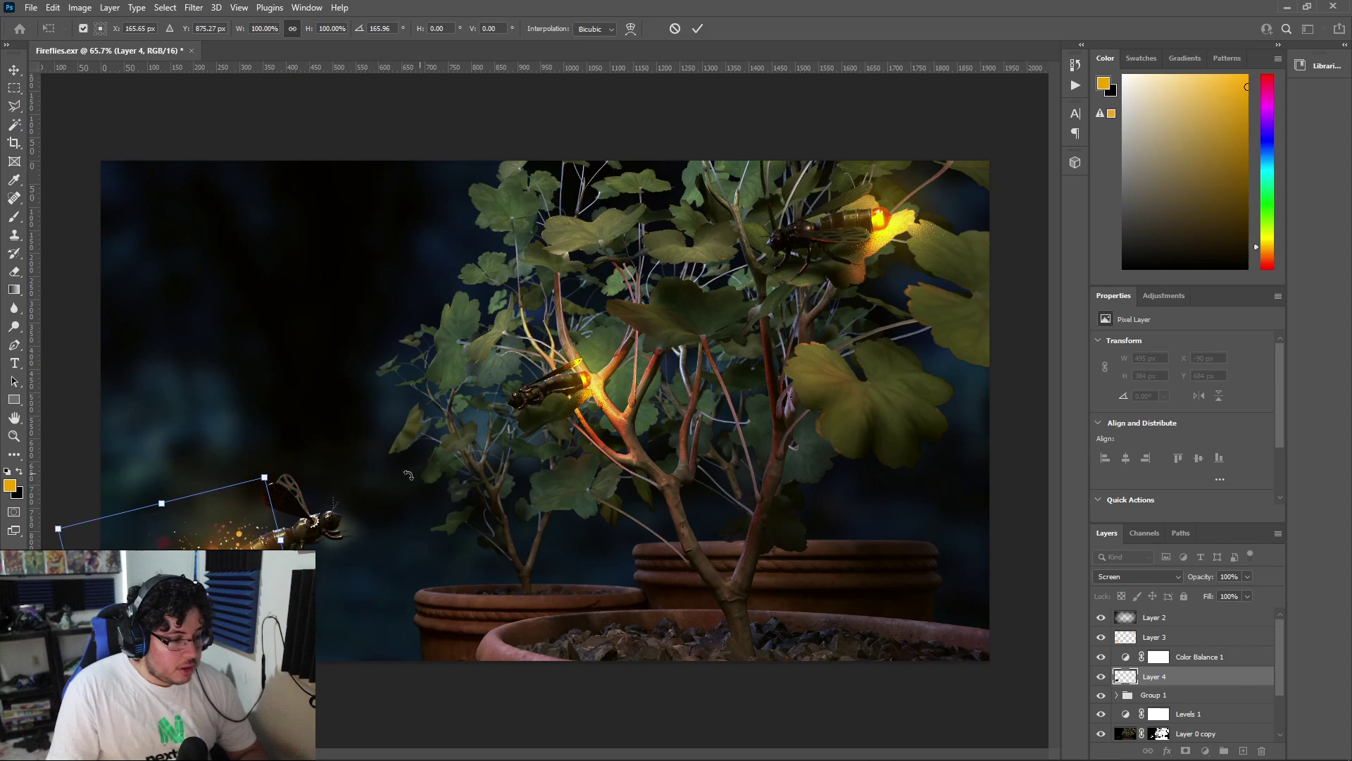
key(Return)
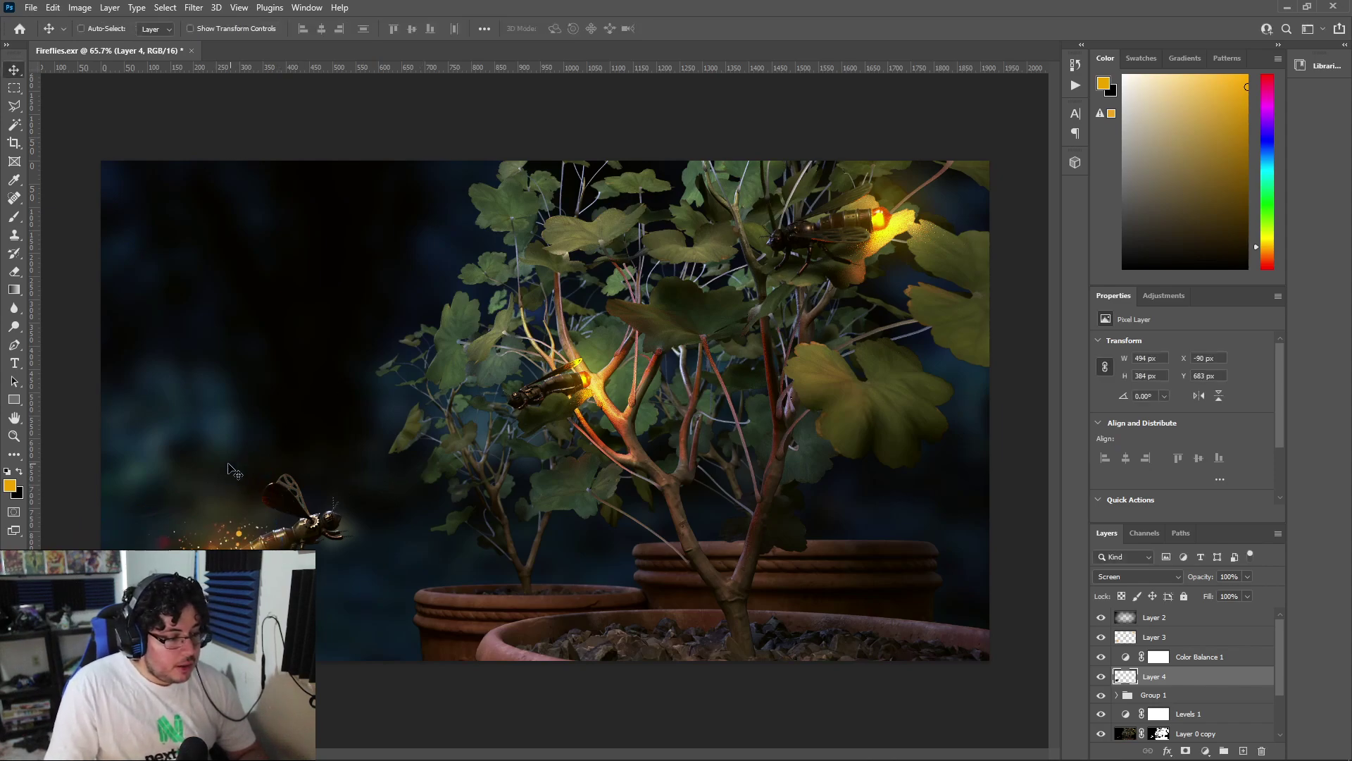
Soften the Layer 4 particles with a Gaussian Blur radius of less than 2 pixels
key(e)
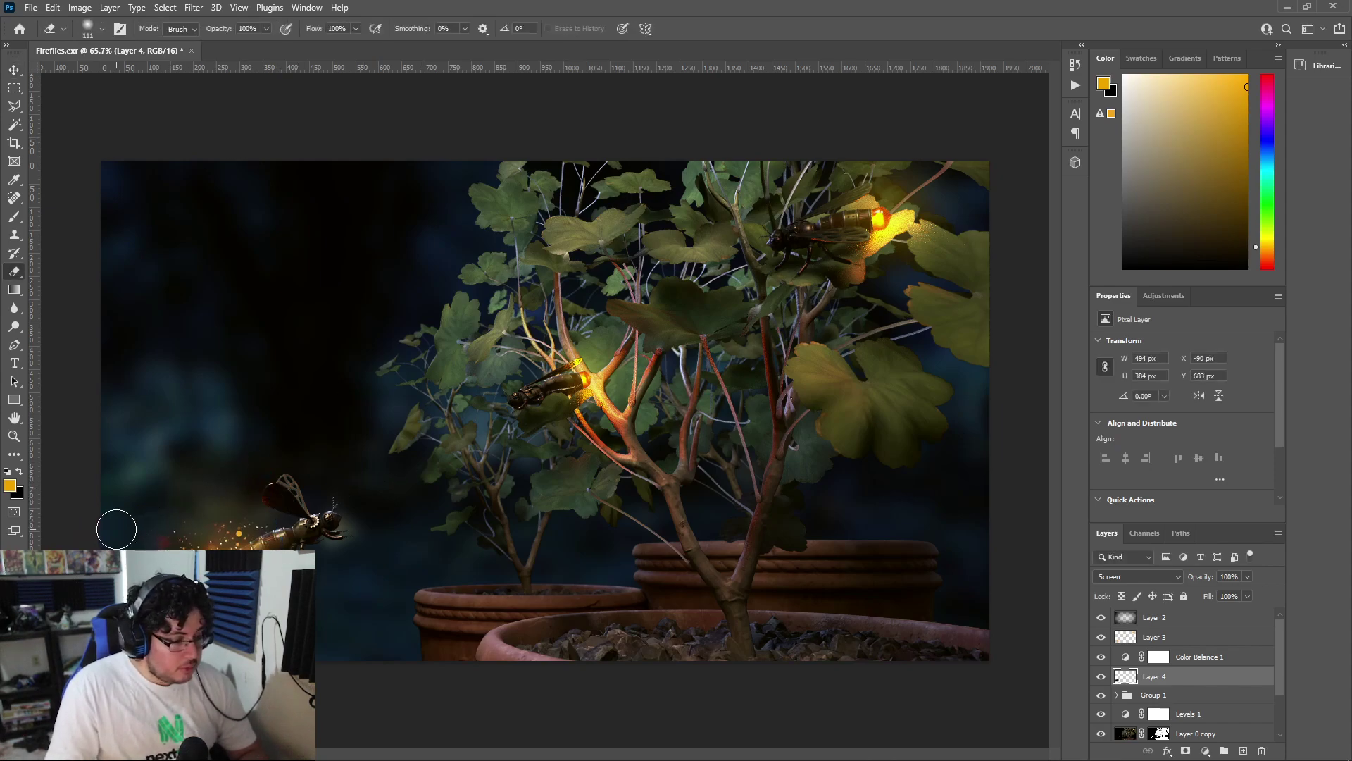
click(200, 9)
mouse_move(211, 188)
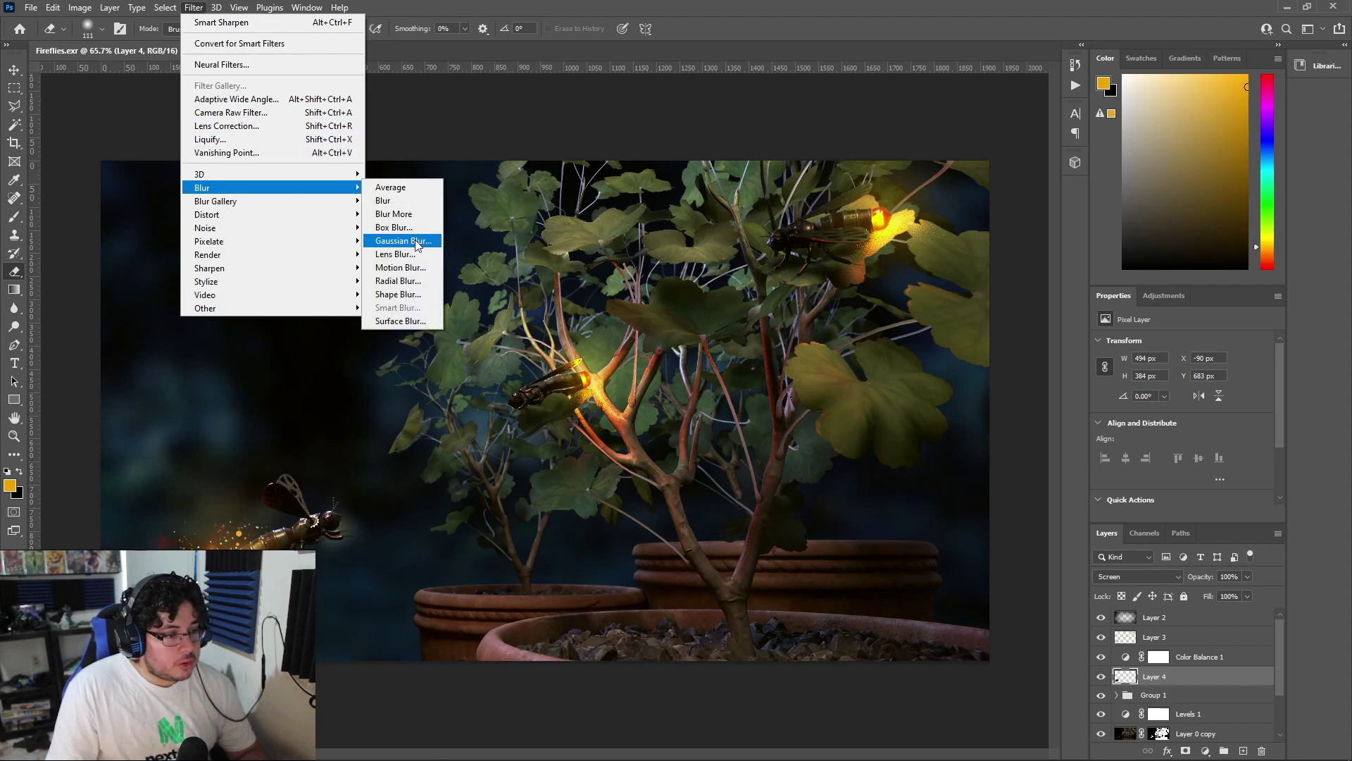
click(395, 241)
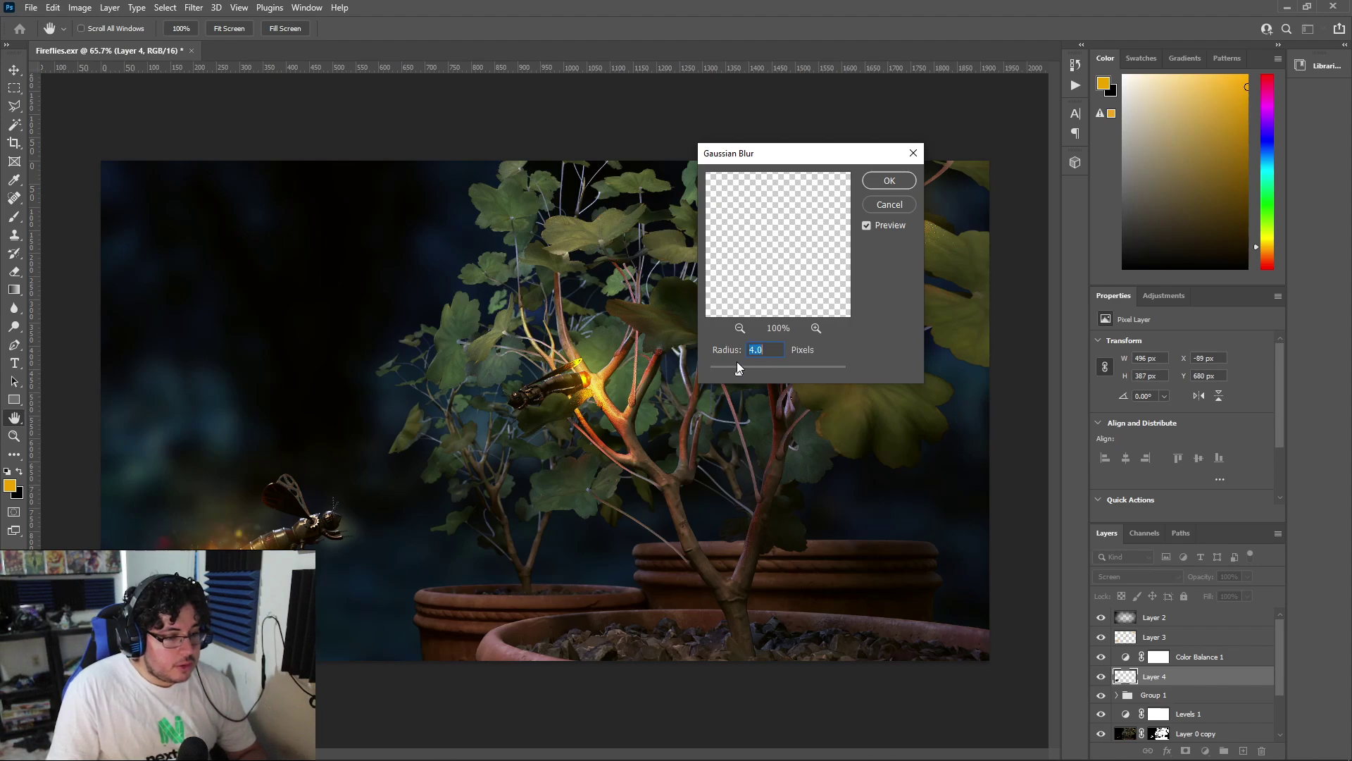
drag(748, 370, 728, 370)
drag(727, 369, 724, 369)
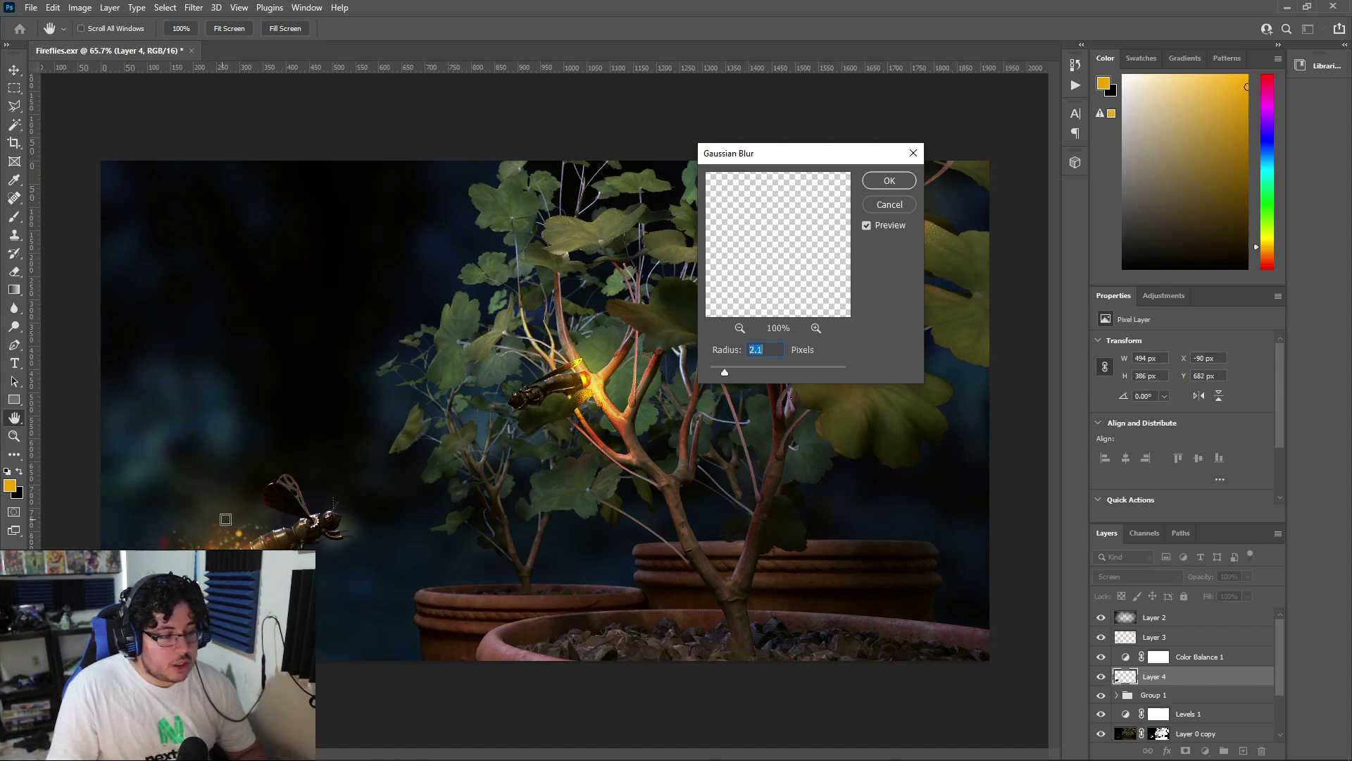
click(765, 352)
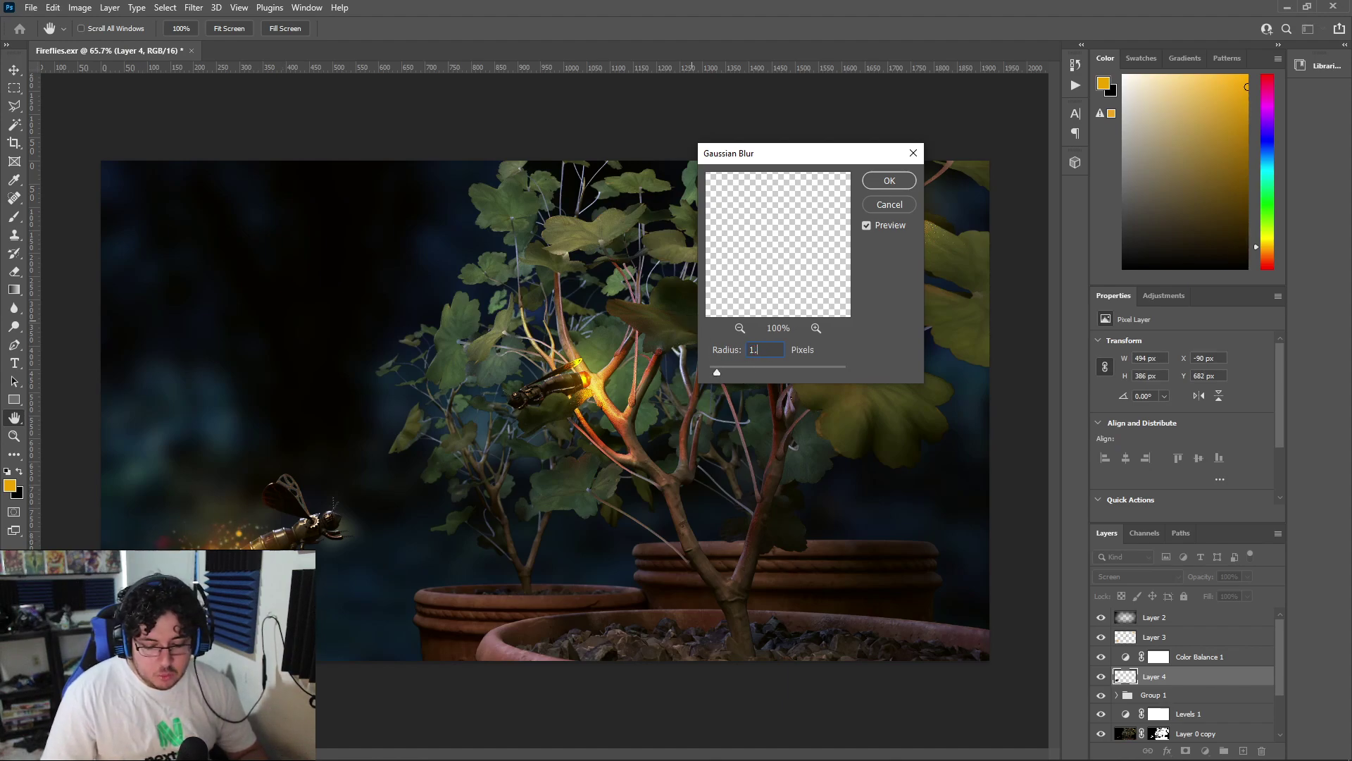
key(Return)
Set the soft eraser to 69 px and reposition the Layer 4 particles over the firefly at X 0, Y 670 px
key(e)
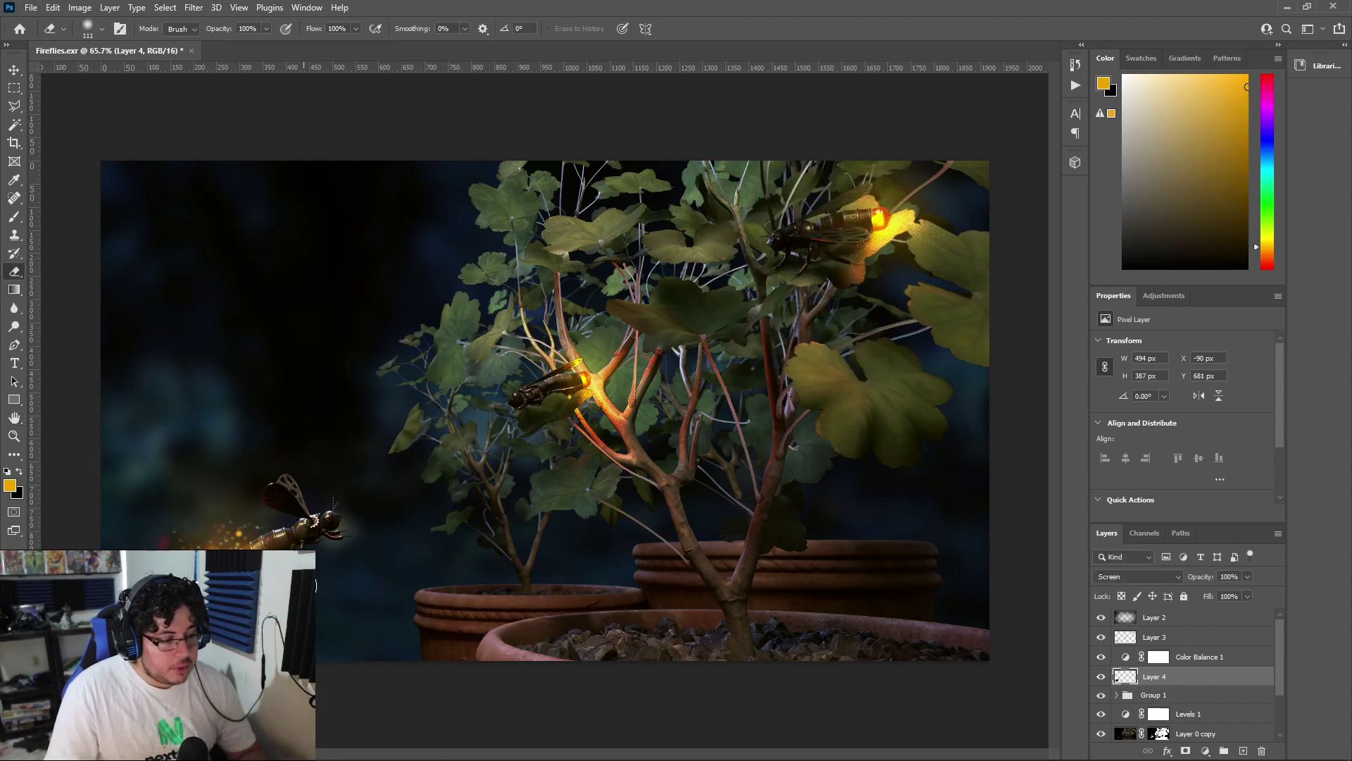
key(v)
mouse_move(295, 550)
mouse_down()
mouse_move(533, 464)
mouse_move(649, 358)
mouse_up()
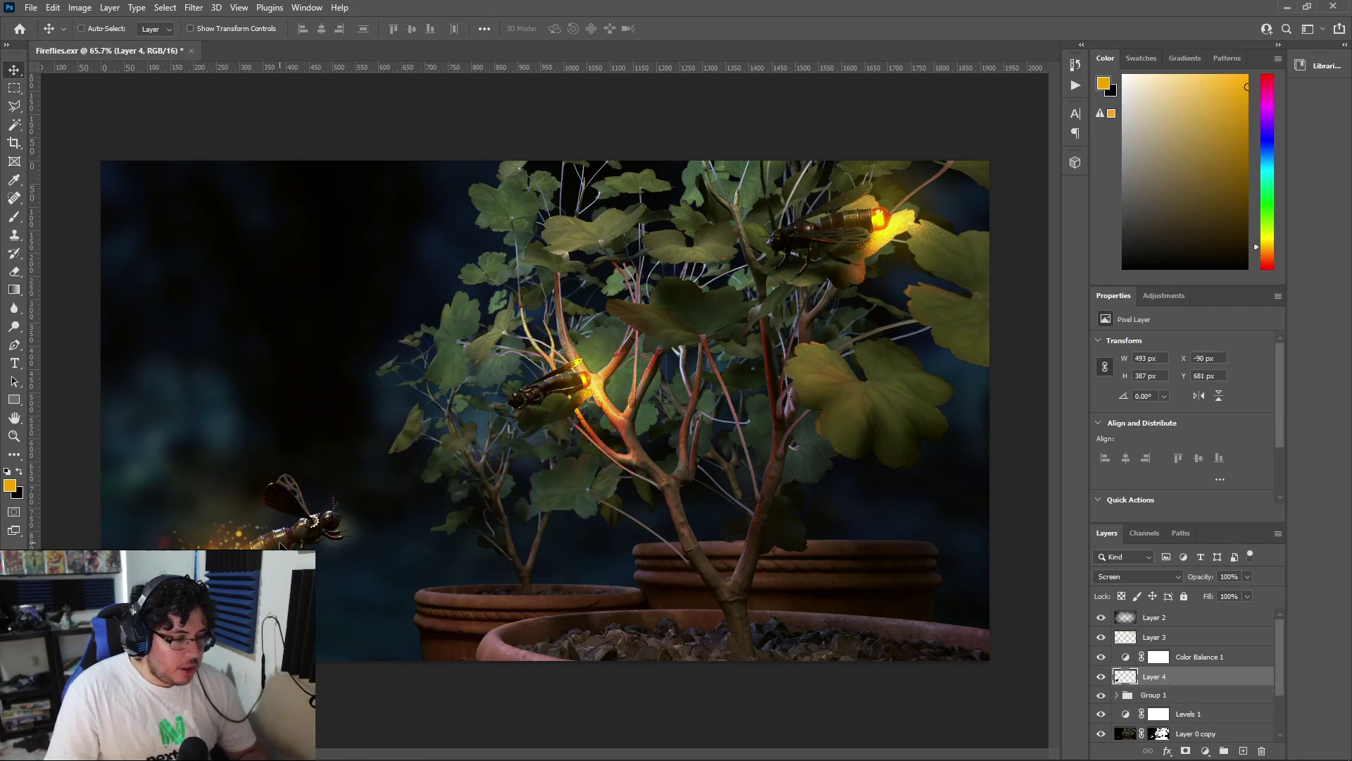
key(e)
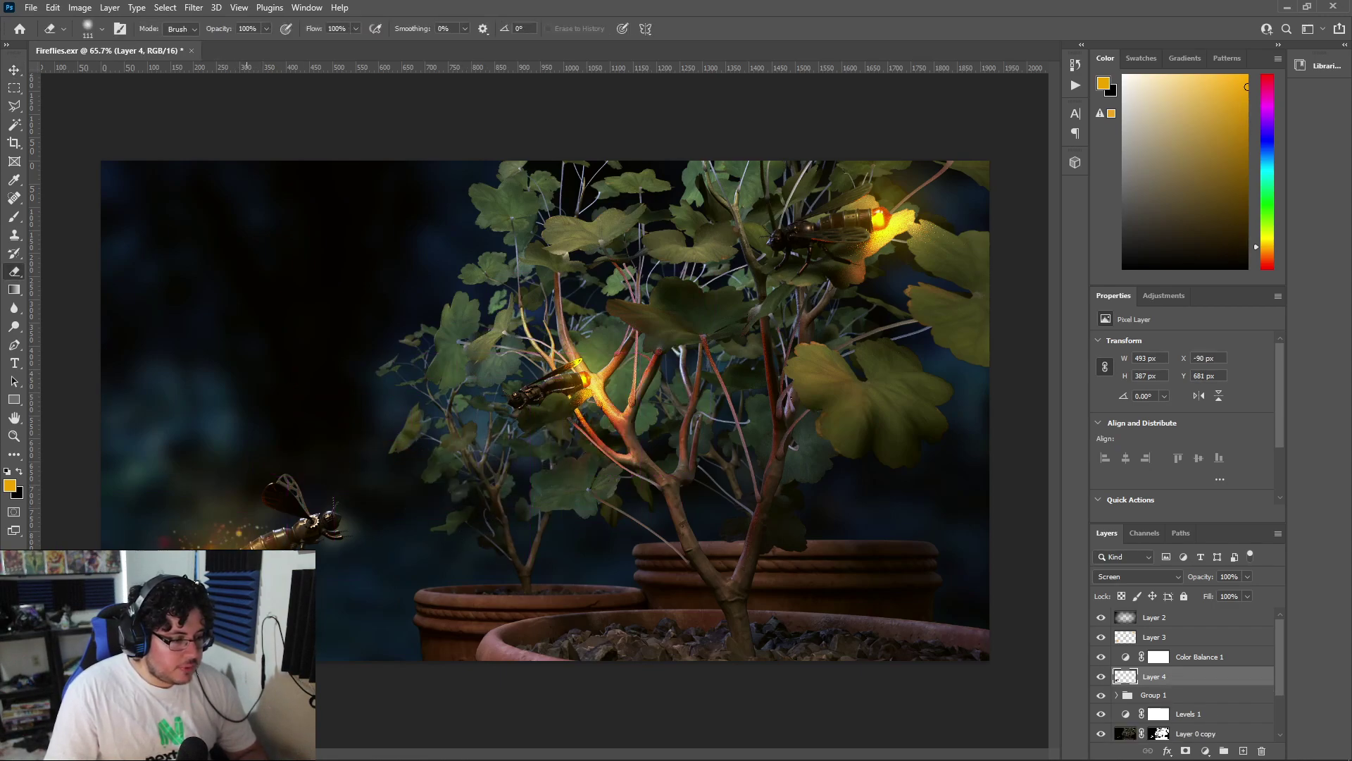
right_click(239, 548)
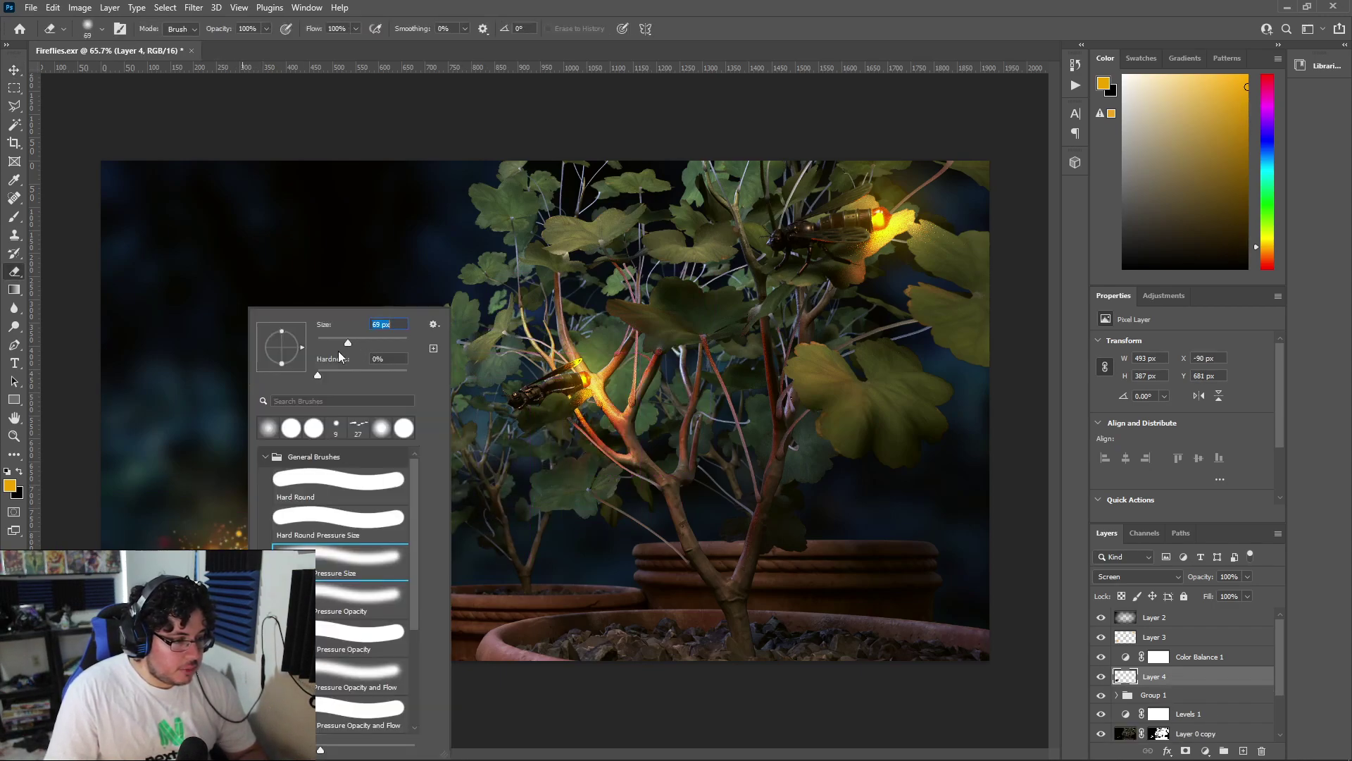
key(Return)
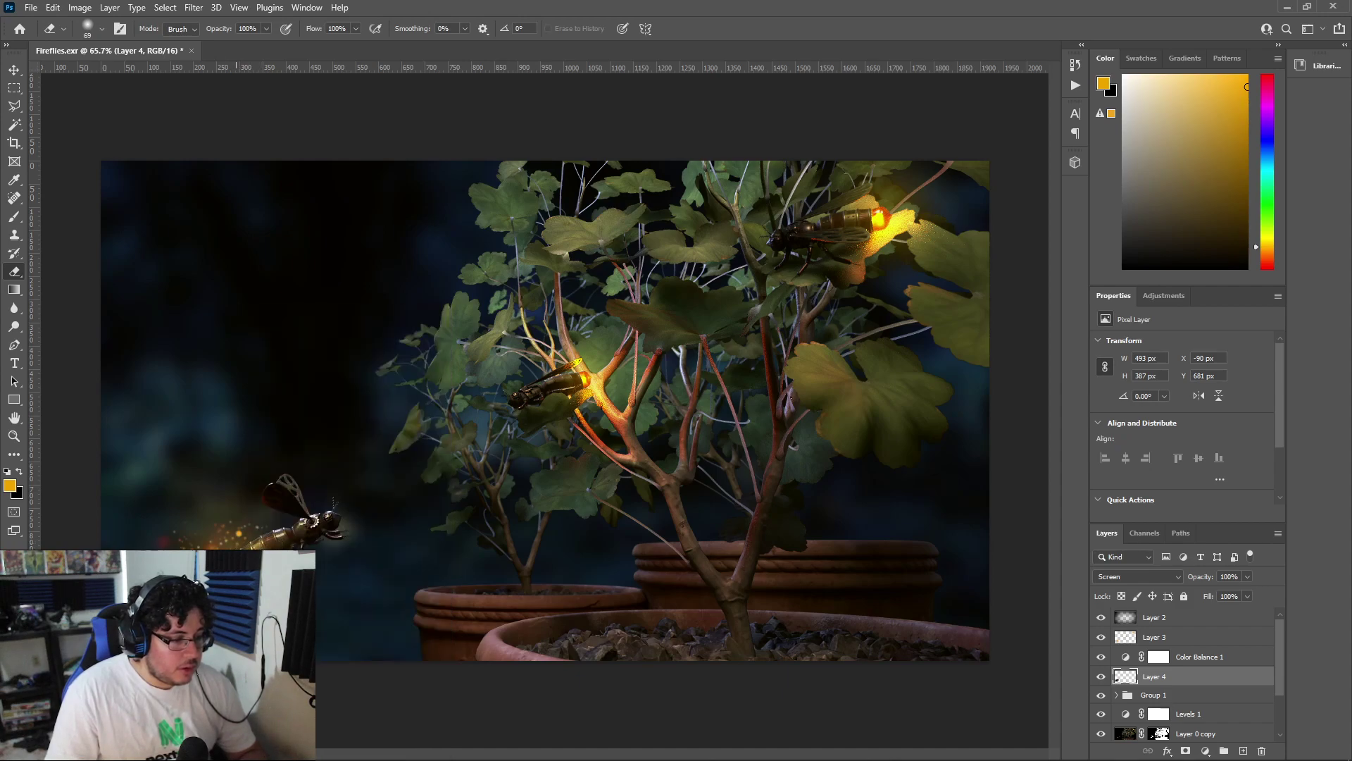
key(v)
drag(231, 541, 275, 545)
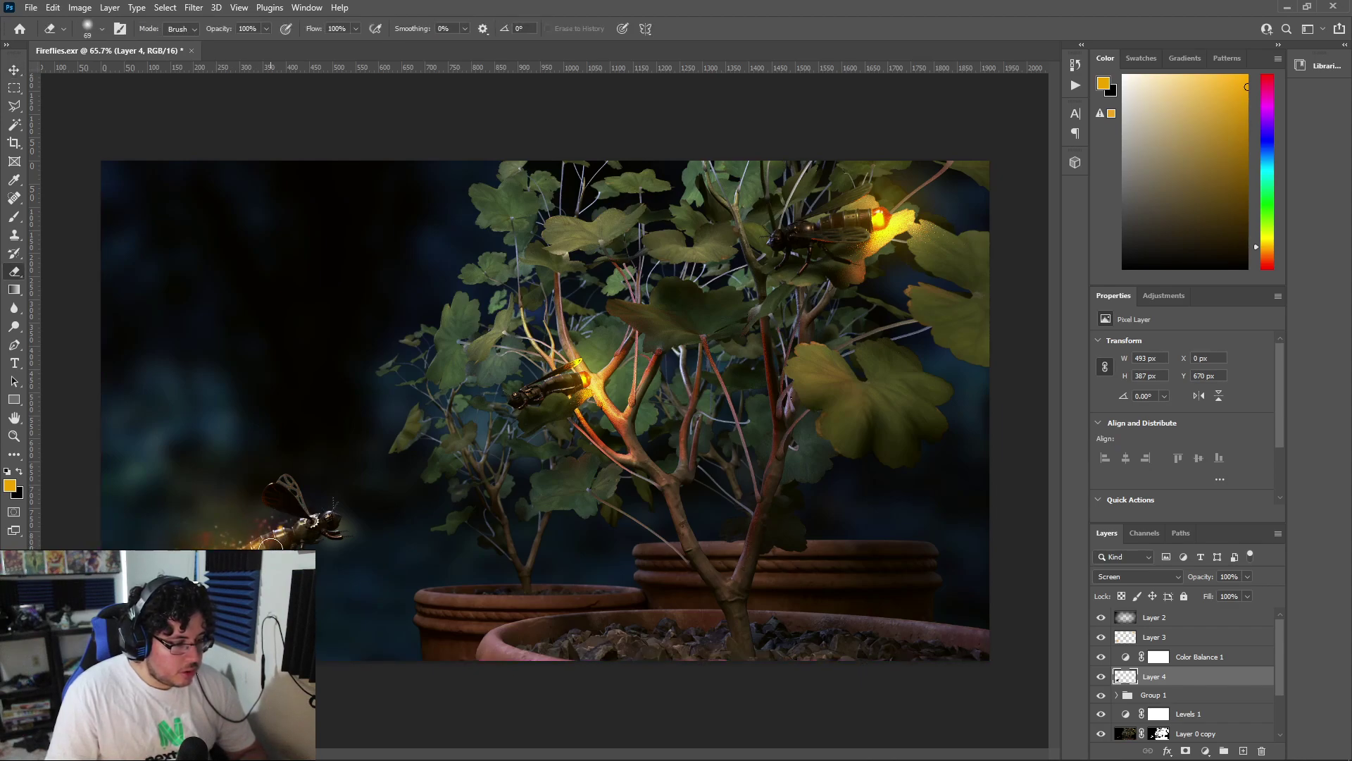
Erase the excess Layer 4 particles over the lower-left firefly's body with a 120 px soft eraser, undoing an unwanted stroke
key(e)
right_click(362, 377)
drag(381, 342, 389, 343)
key(Return)
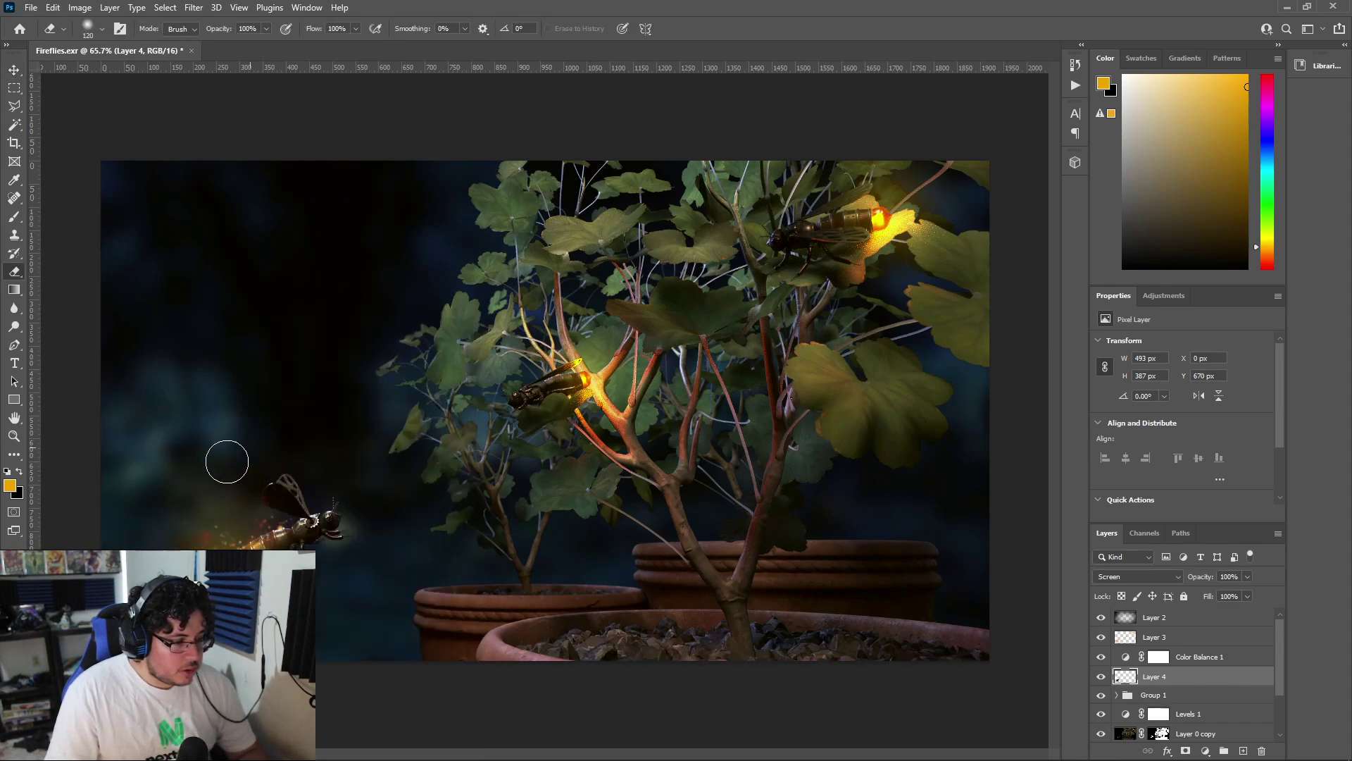
key(ctrl+z)
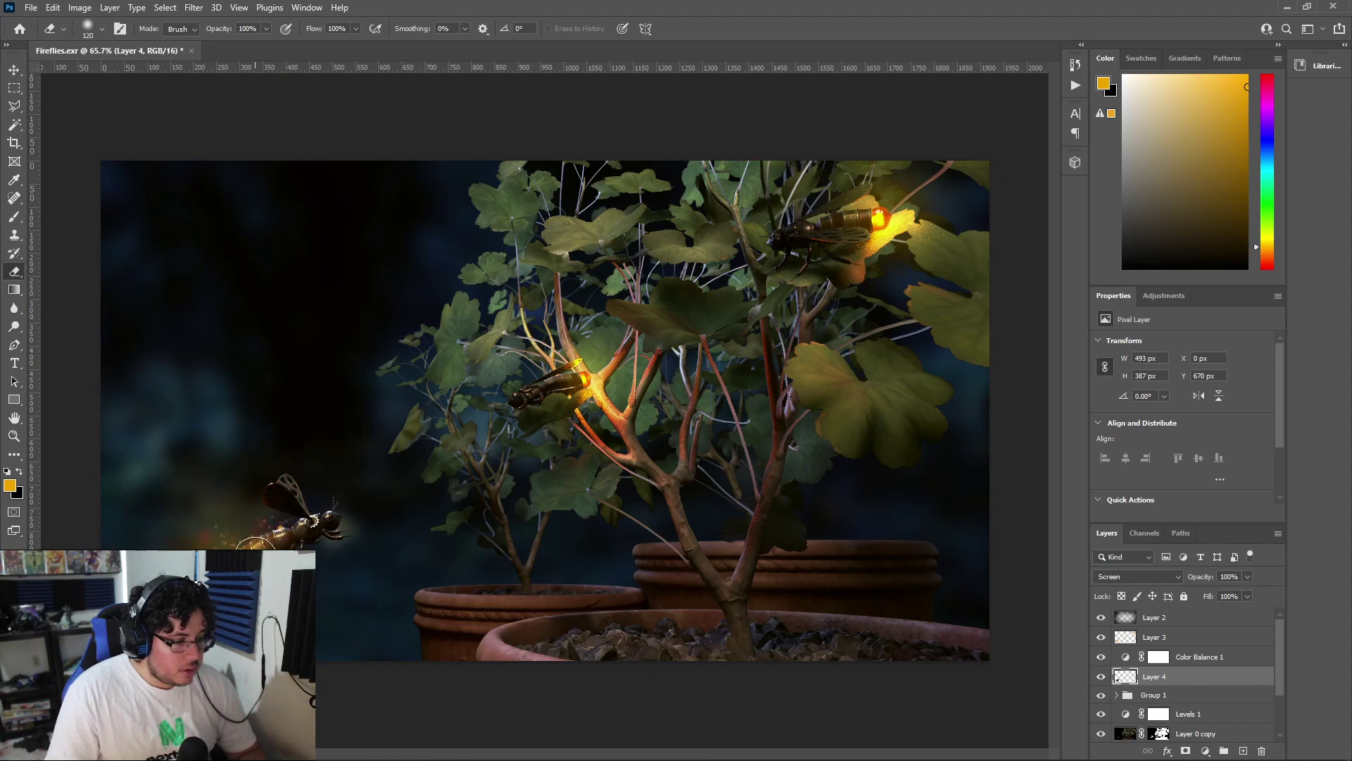
drag(247, 560, 275, 561)
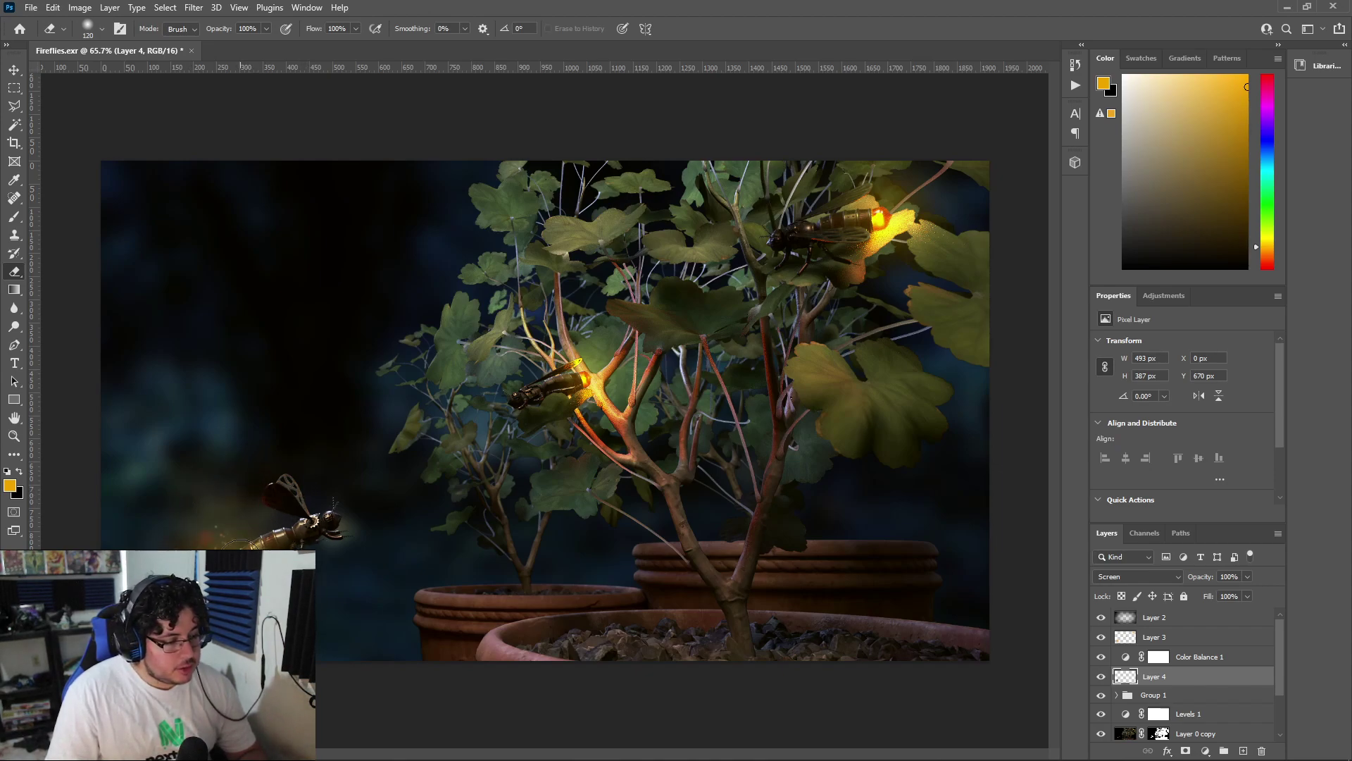
Place a duplicate of Layer 2 between Layer 0 copy and Layer 1, and select Layer 0 copy
scroll(315, 508, down, 3)
scroll(377, 504, up, 2)
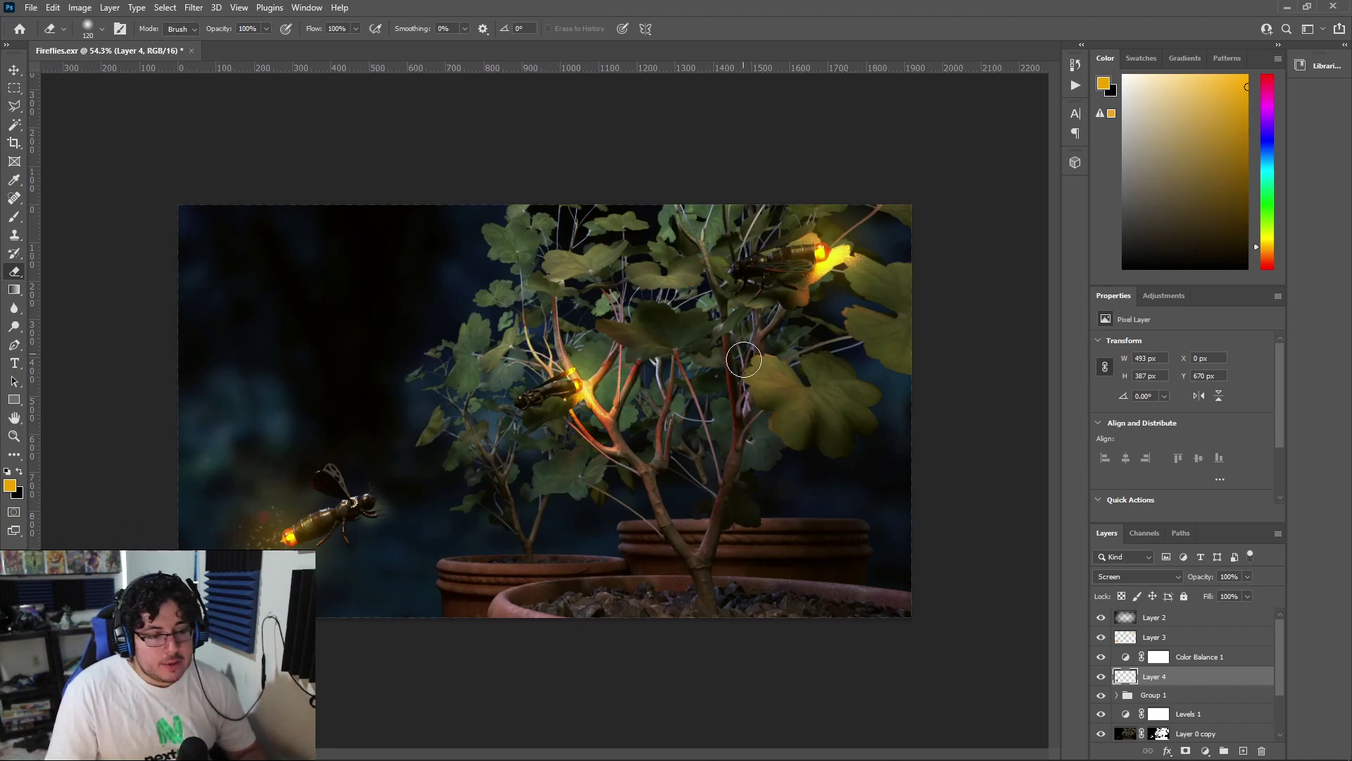
scroll(1237, 693, down, 2)
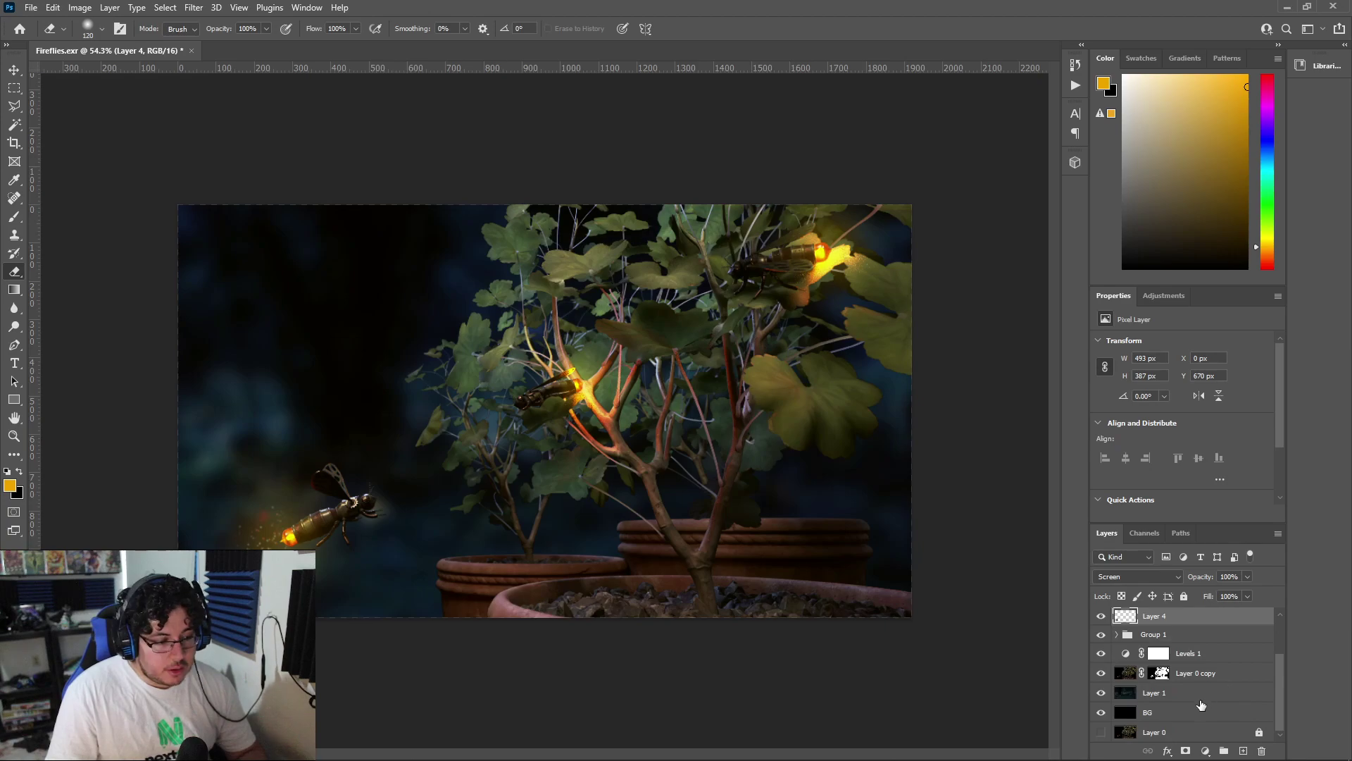
scroll(1188, 690, up, 2)
click(1159, 624)
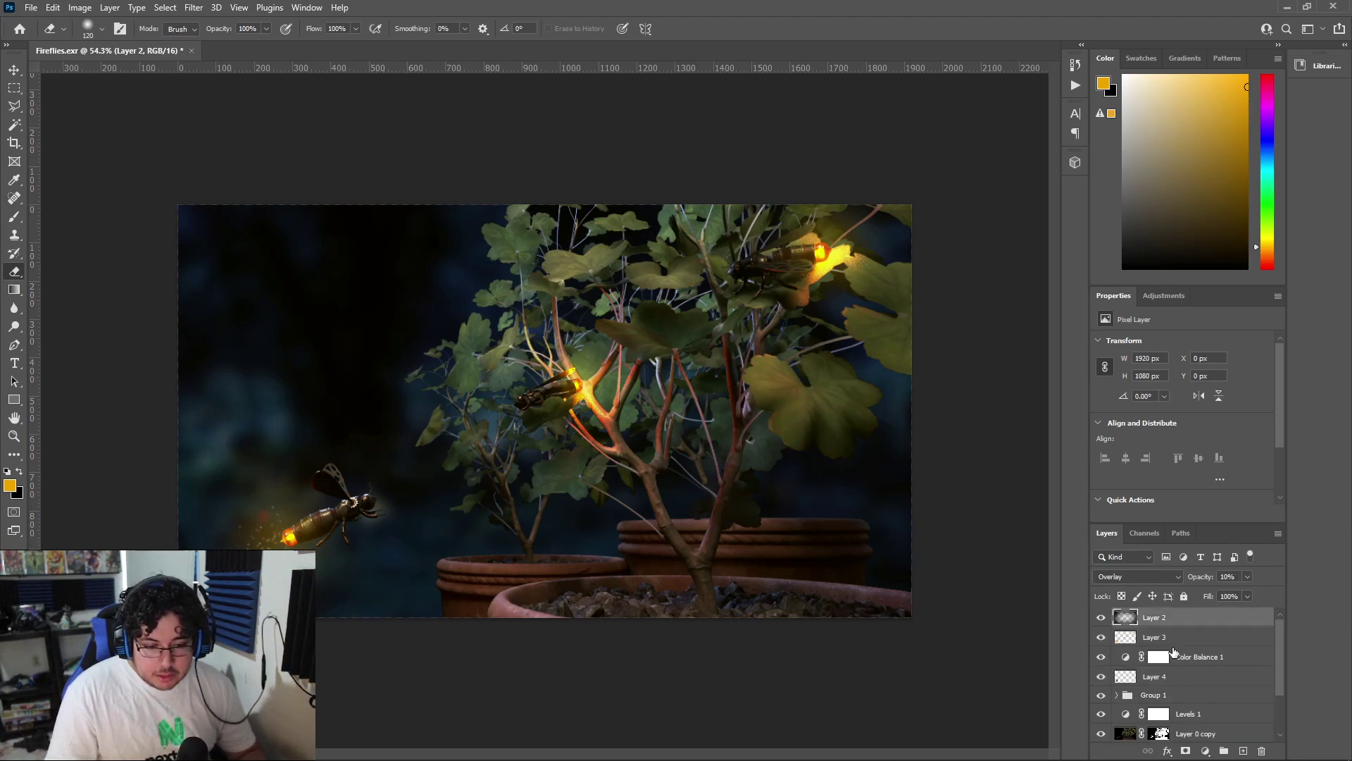
drag(1169, 618, 1170, 723)
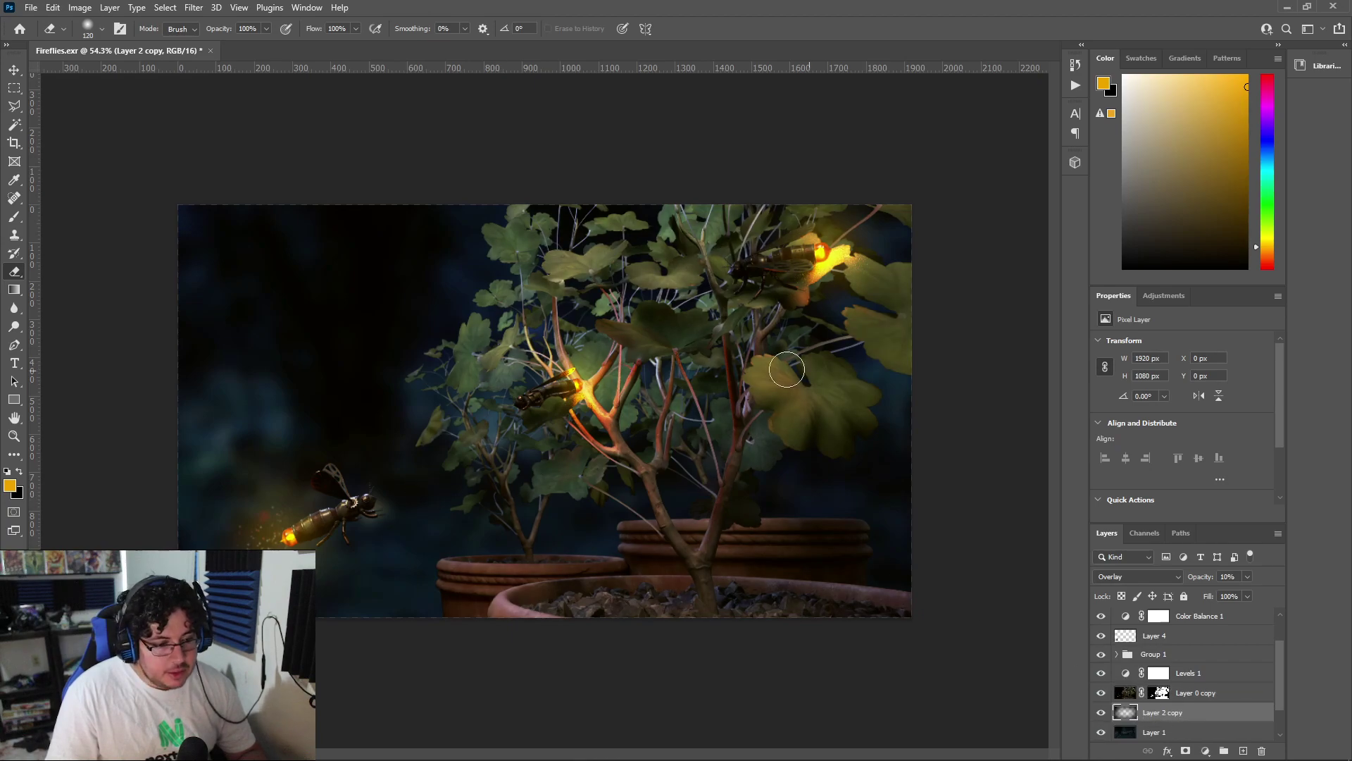
click(1176, 697)
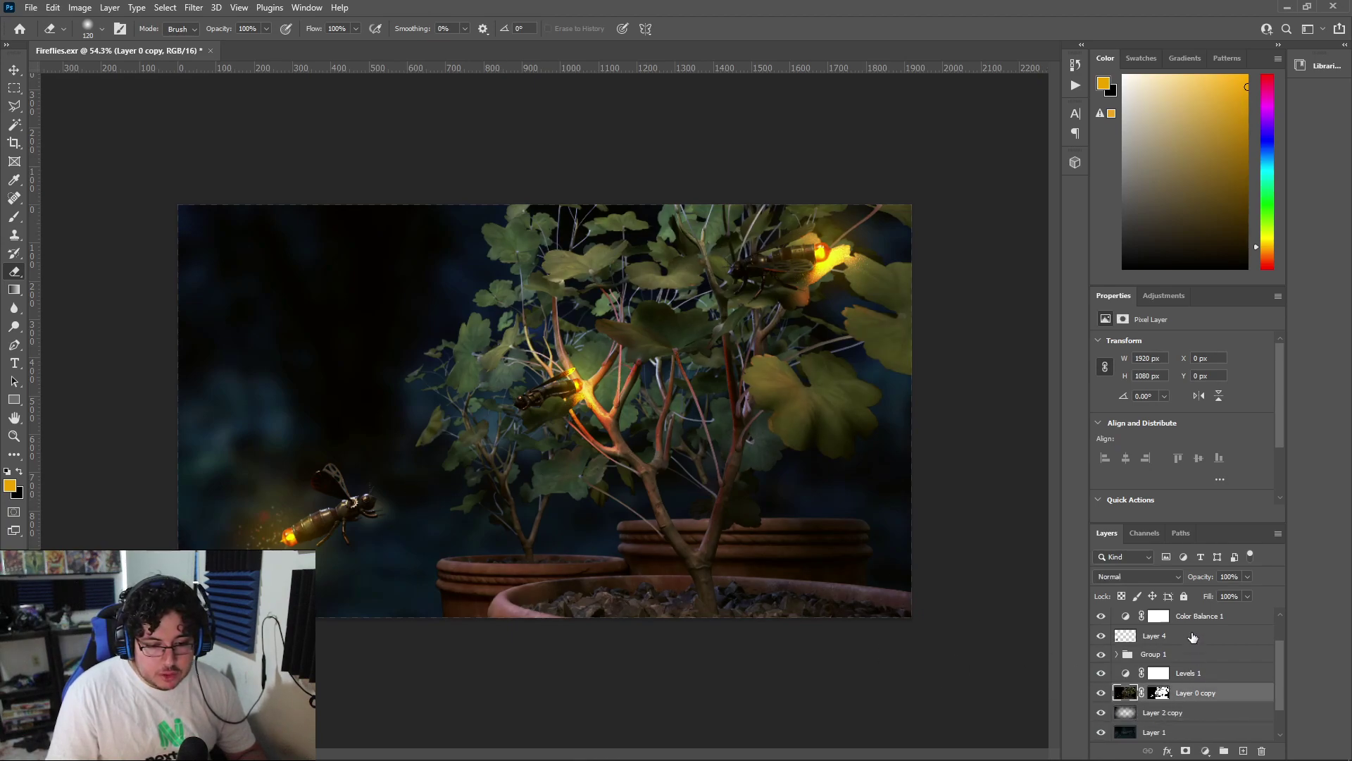
Set the opacity of the Layer 2 copy overlay to 50%
click(1174, 714)
drag(1195, 582, 1203, 576)
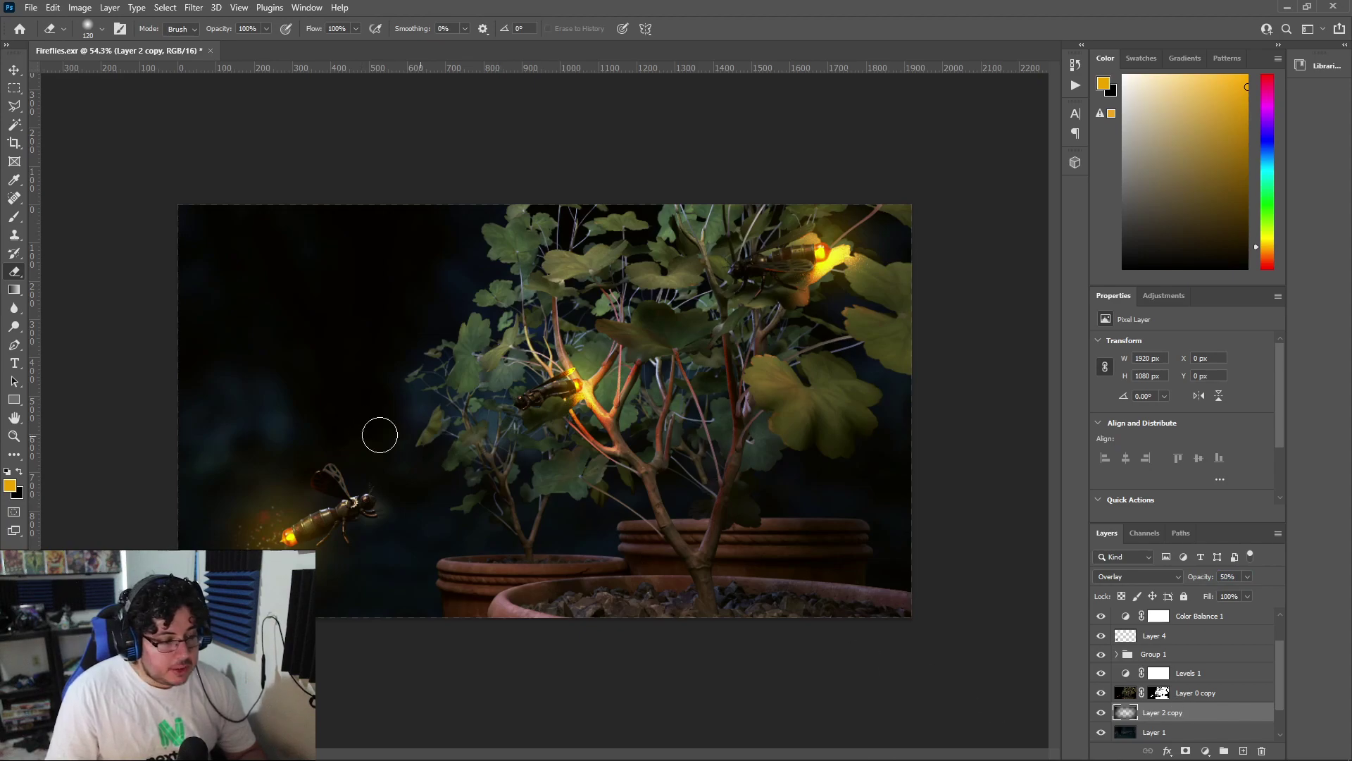
scroll(581, 376, down, 2)
key(alt+Tab)
key(Tab)
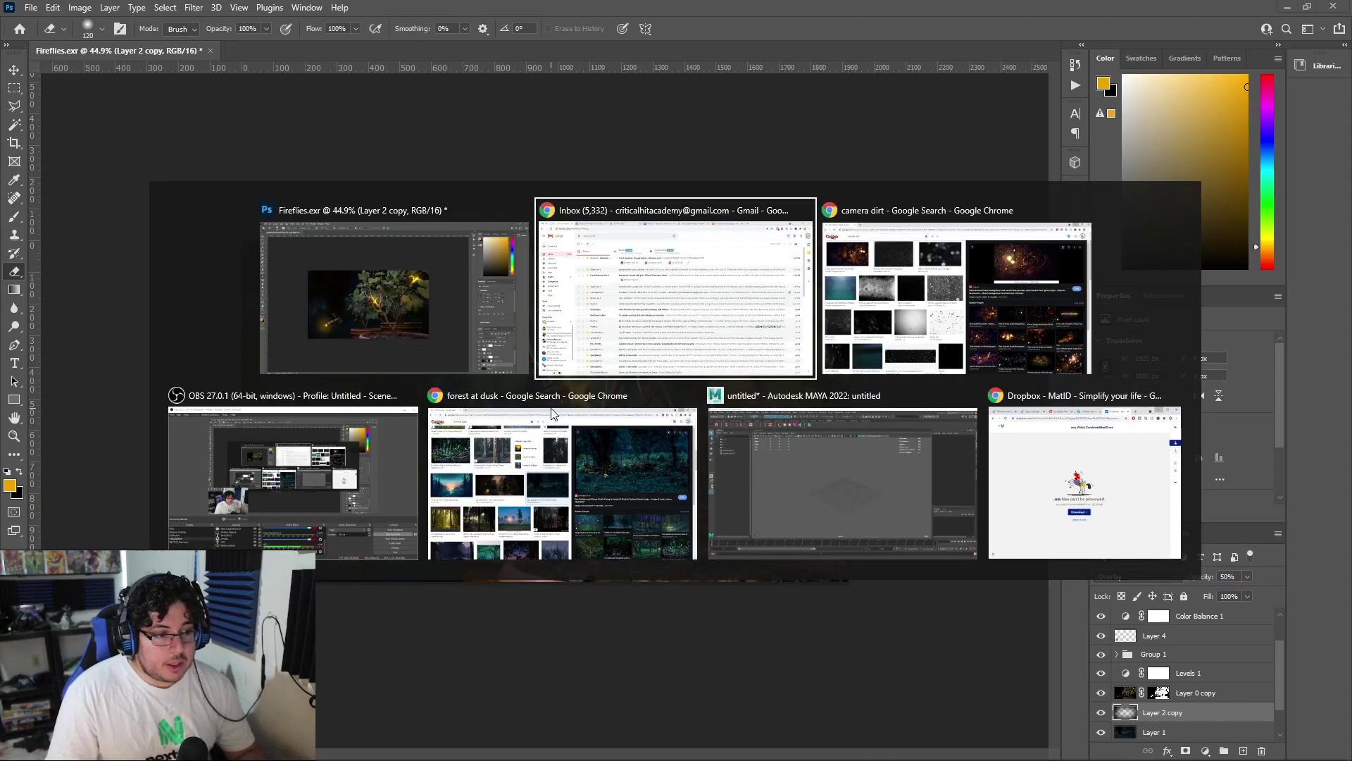
key(alt+Tab)
key(Tab)
key(Escape)
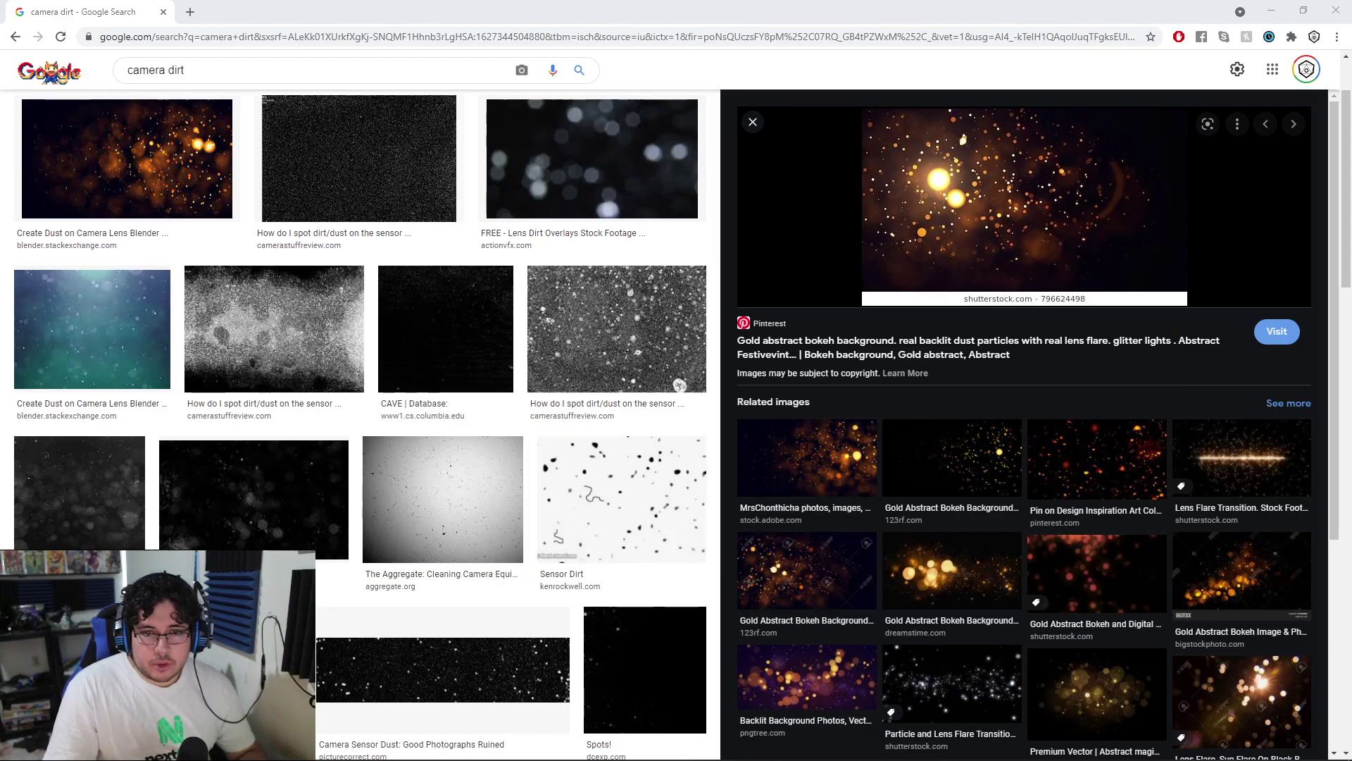
key(alt+Tab)
scroll(746, 505, up, 1)
scroll(746, 505, up, 3)
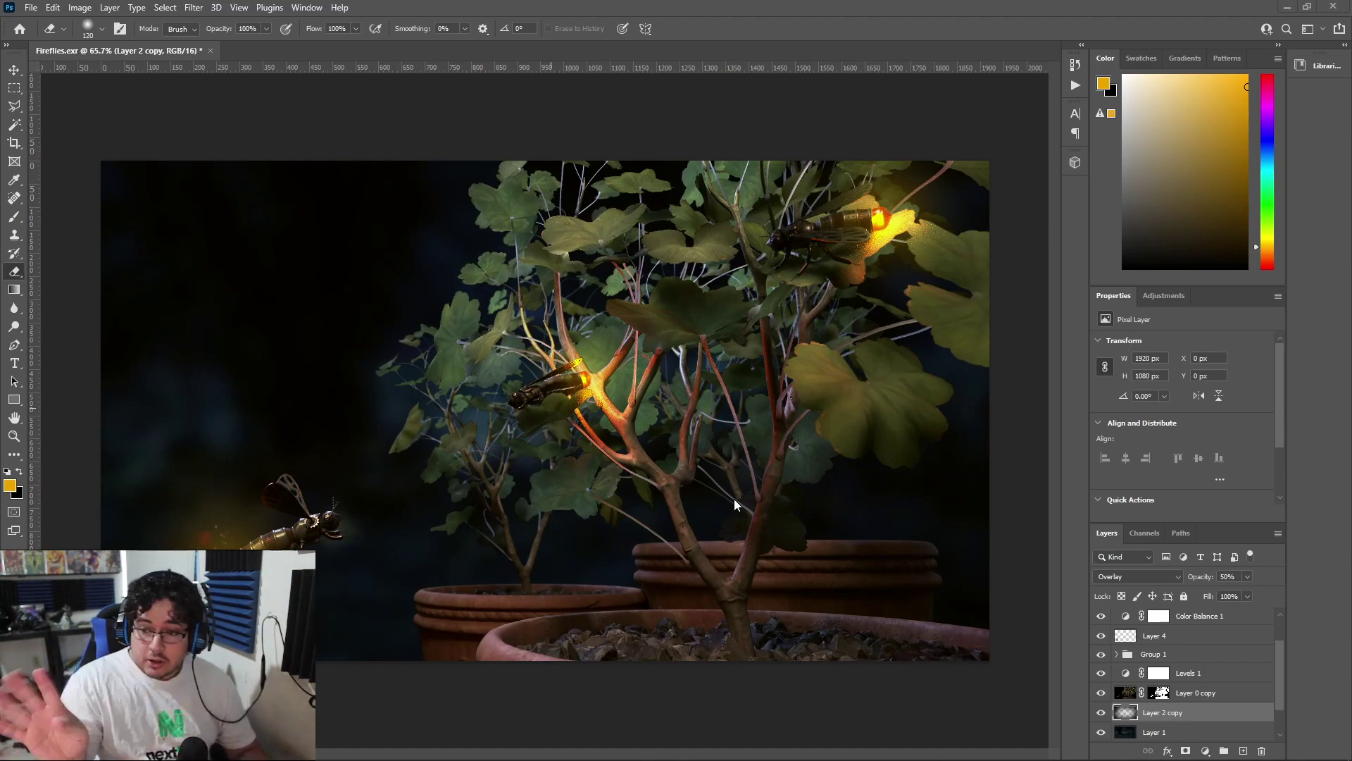
scroll(462, 489, down, 2)
scroll(528, 476, down, 1)
scroll(595, 463, up, 1)
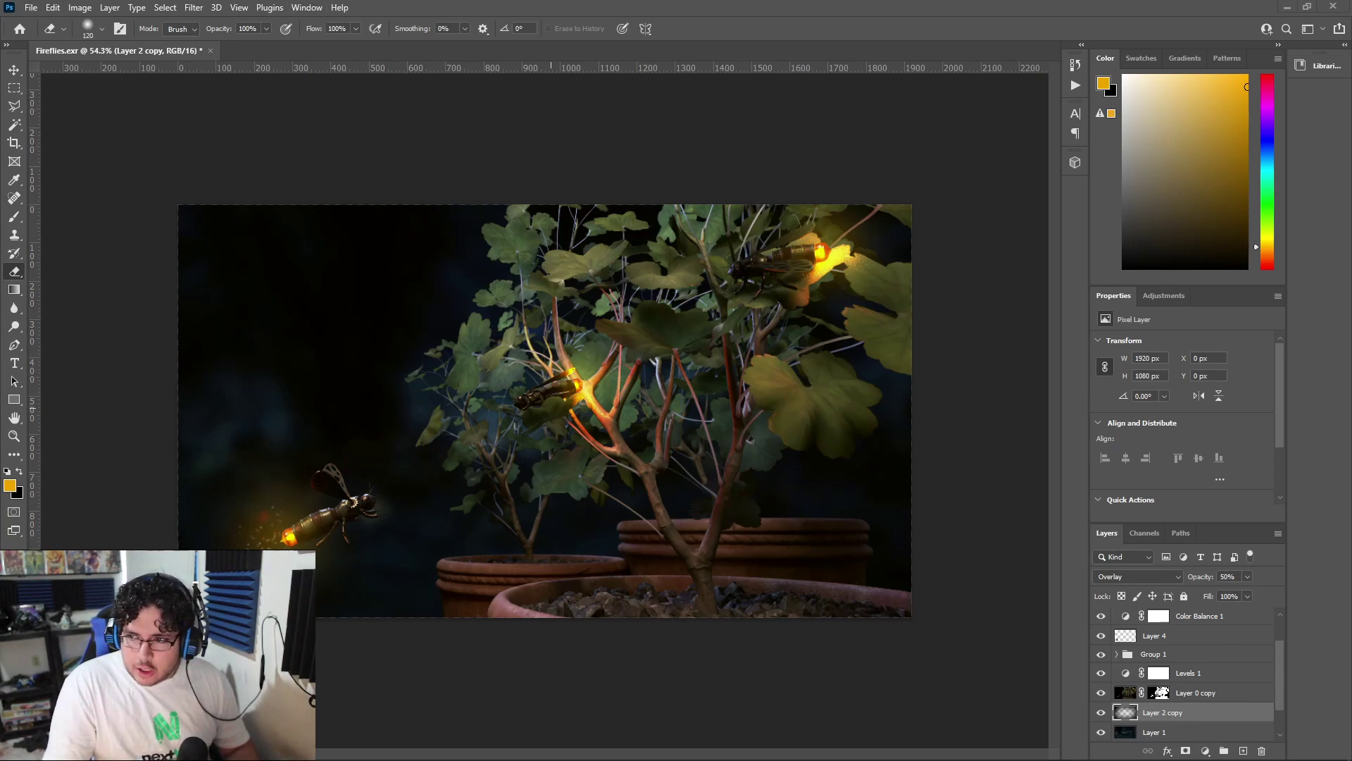
Switch to Chrome and search Google Images for "god rays texture"
key(alt+Tab)
text(god rays t)
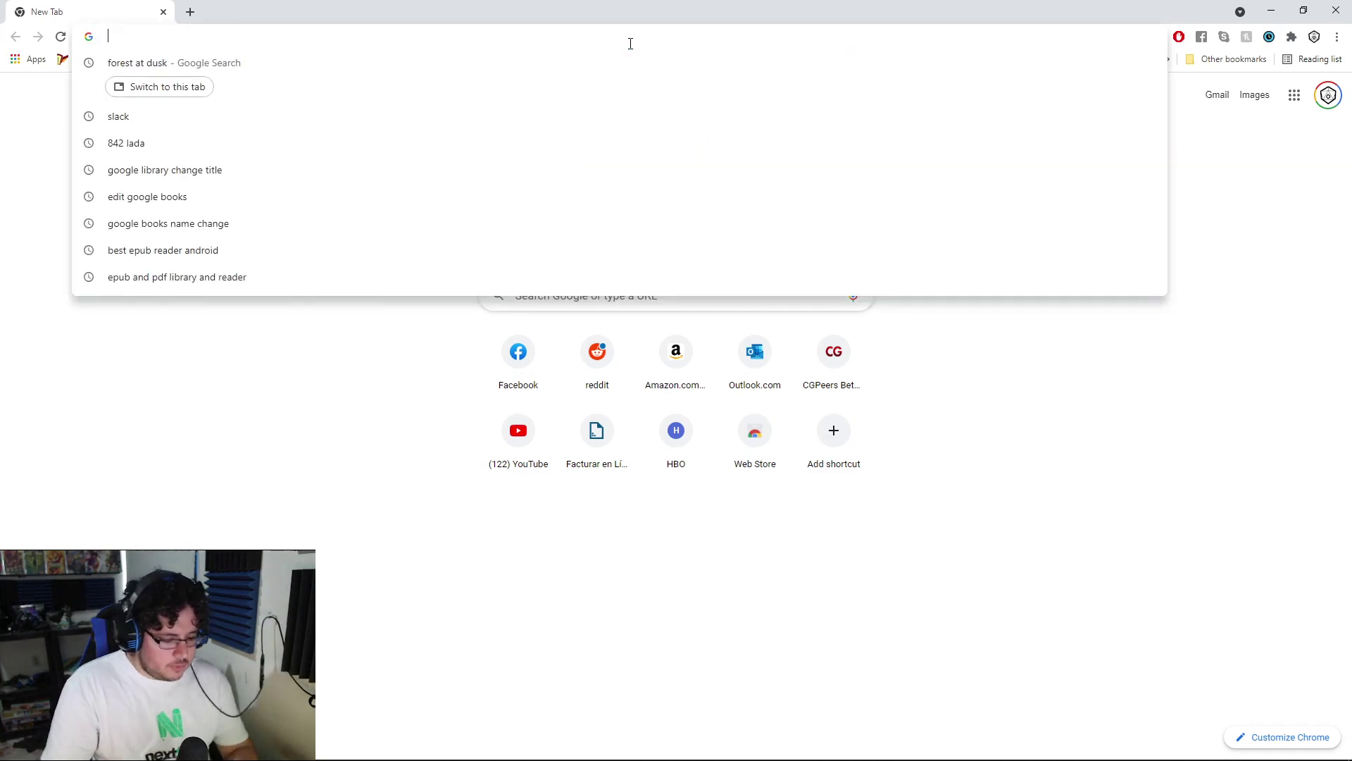
text(exture)
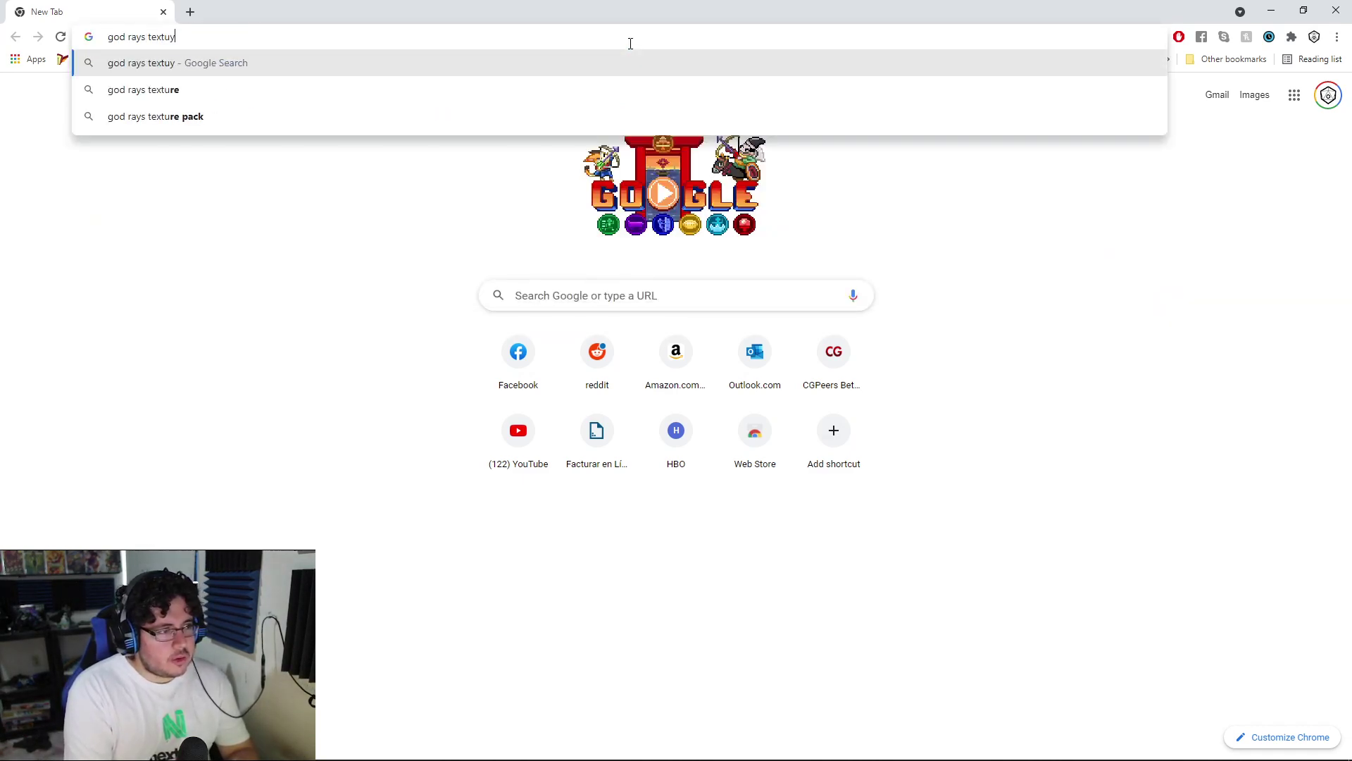
key(Return)
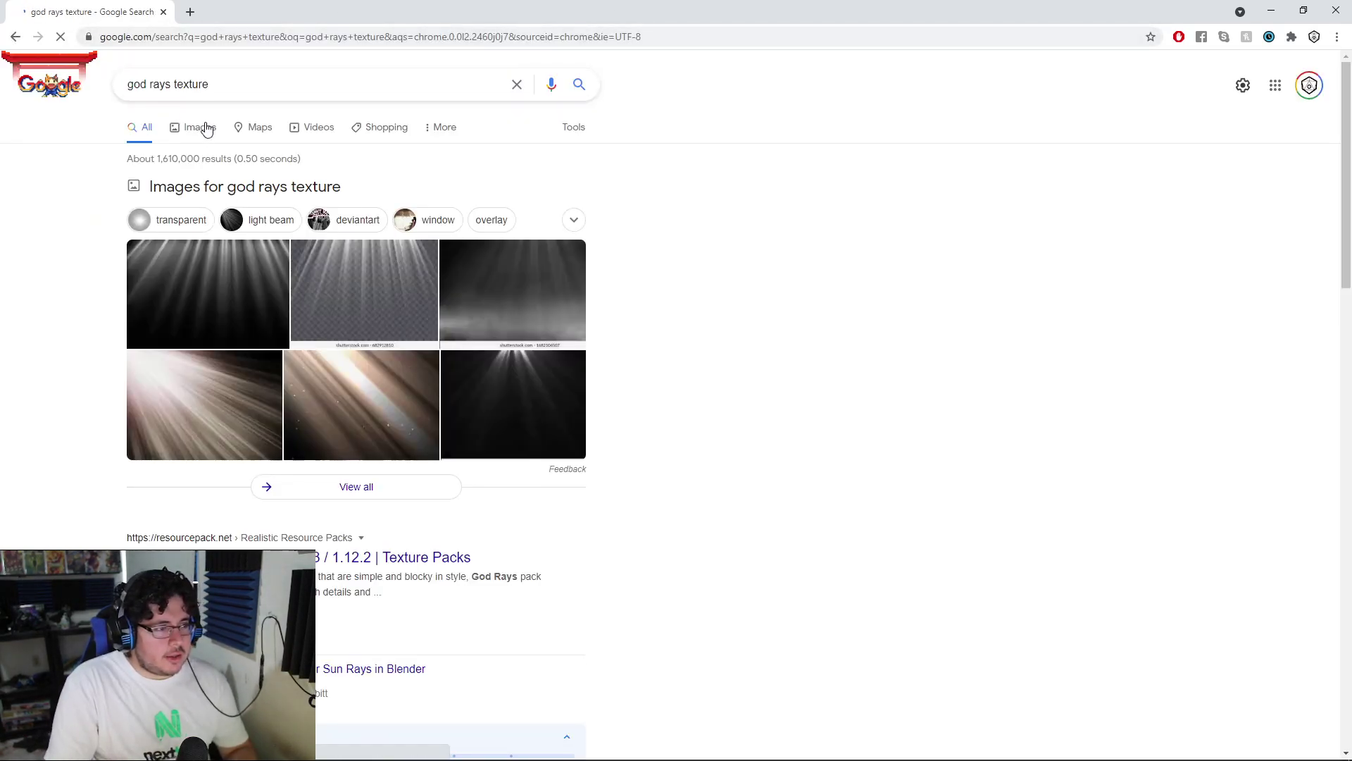
click(199, 127)
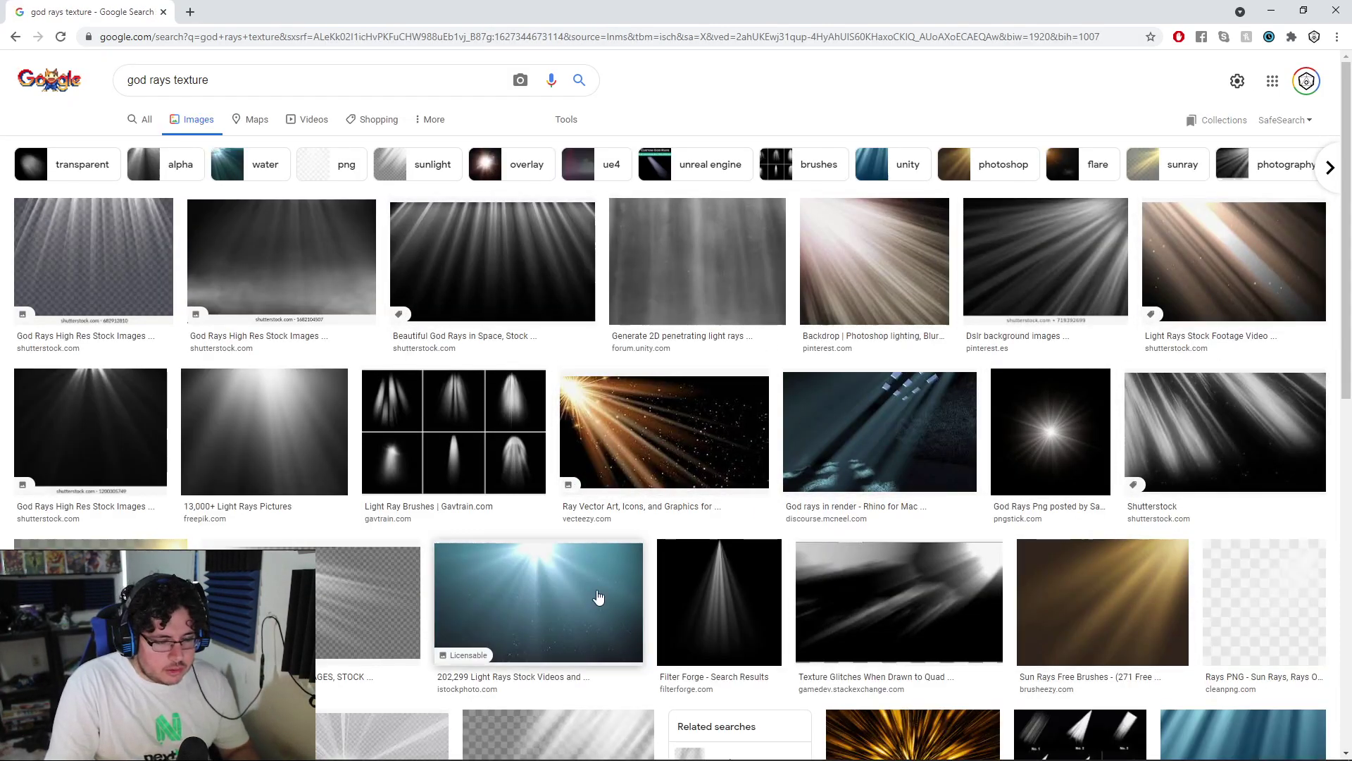
Browse the image results, copy the dark blue iStock light-rays image with floating particles, and return to Photoshop
scroll(1088, 399, down, 4)
scroll(1088, 399, down, 3)
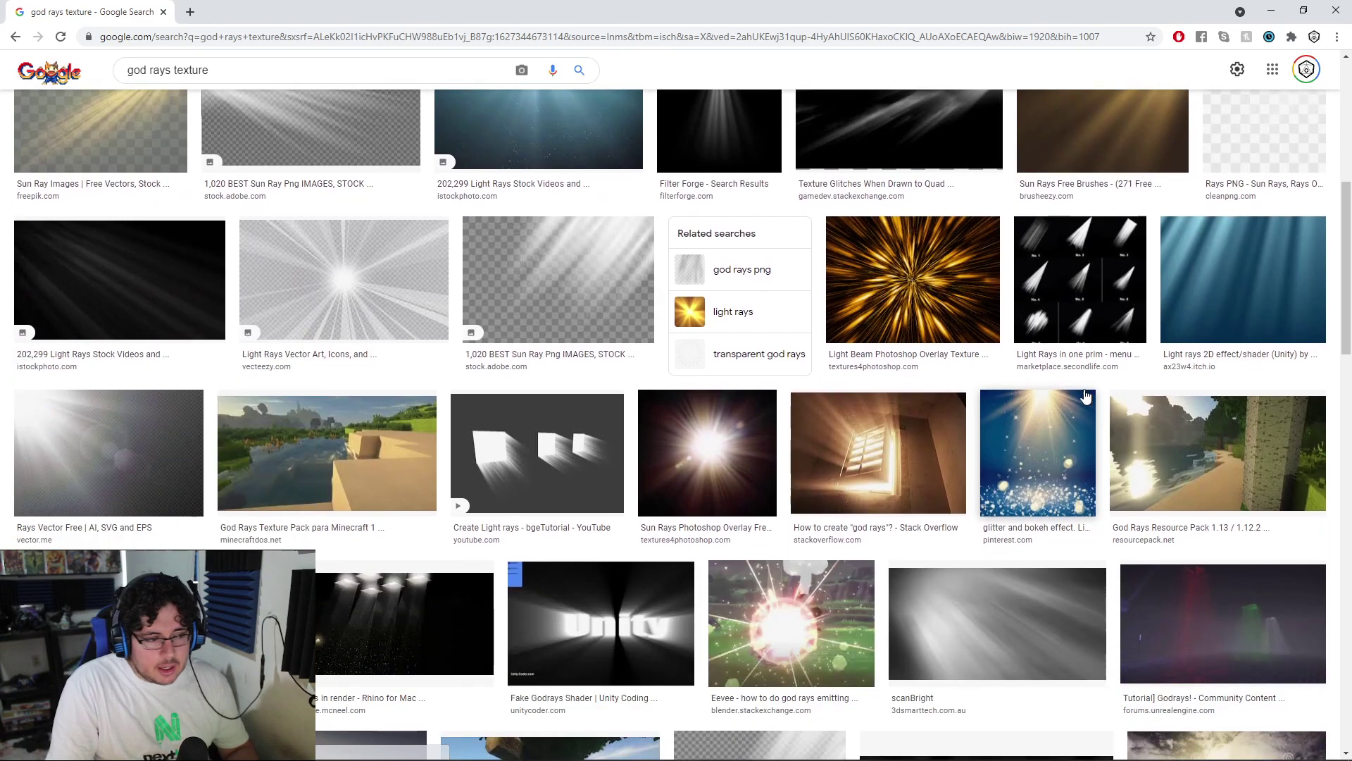
scroll(479, 387, down, 9)
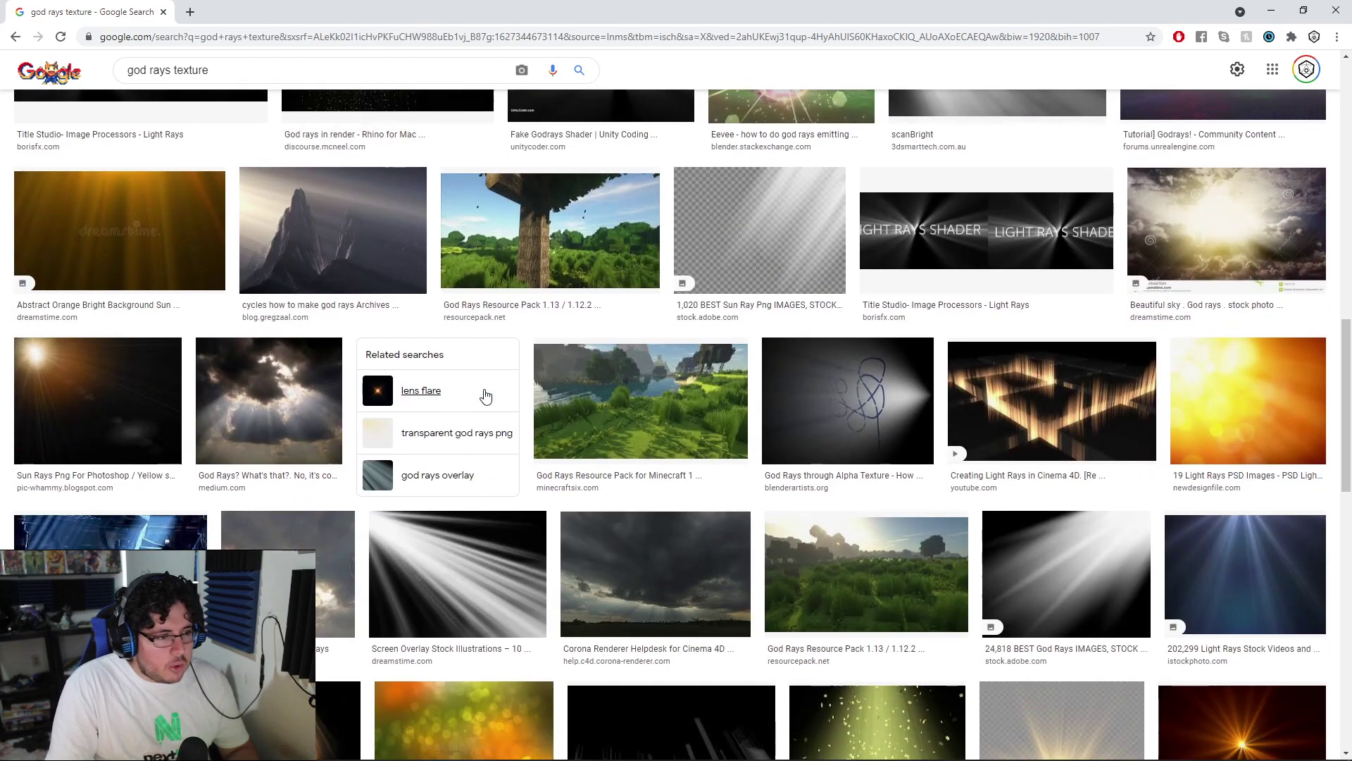
scroll(486, 394, down, 5)
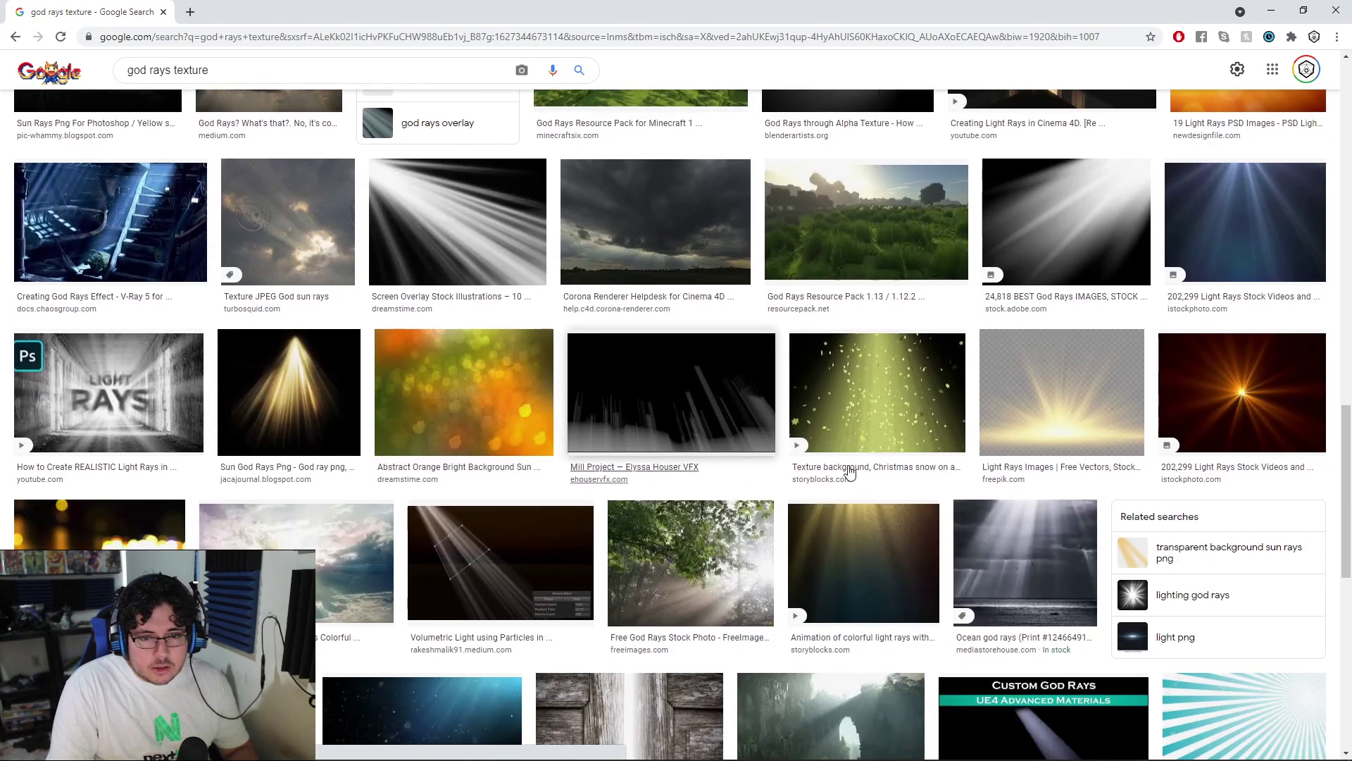
scroll(1053, 441, down, 3)
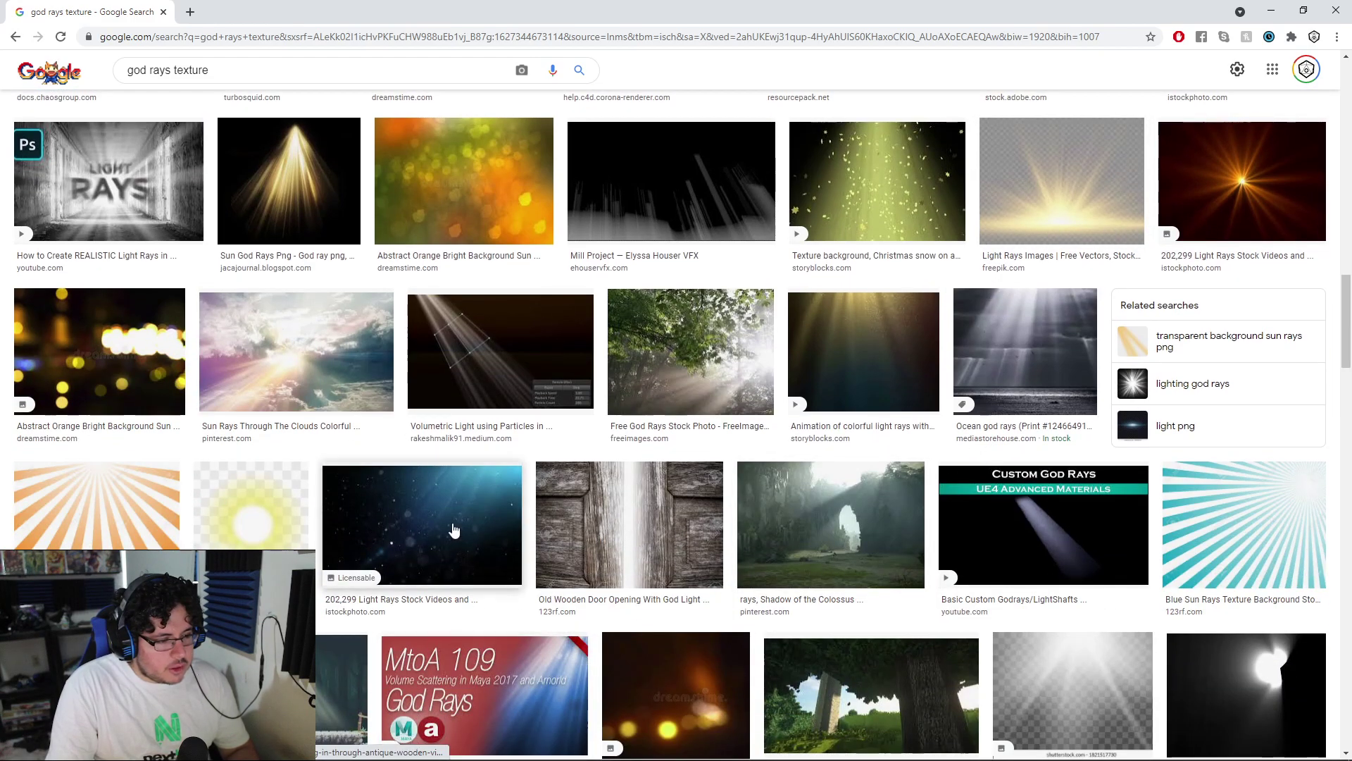
click(423, 510)
right_click(1065, 221)
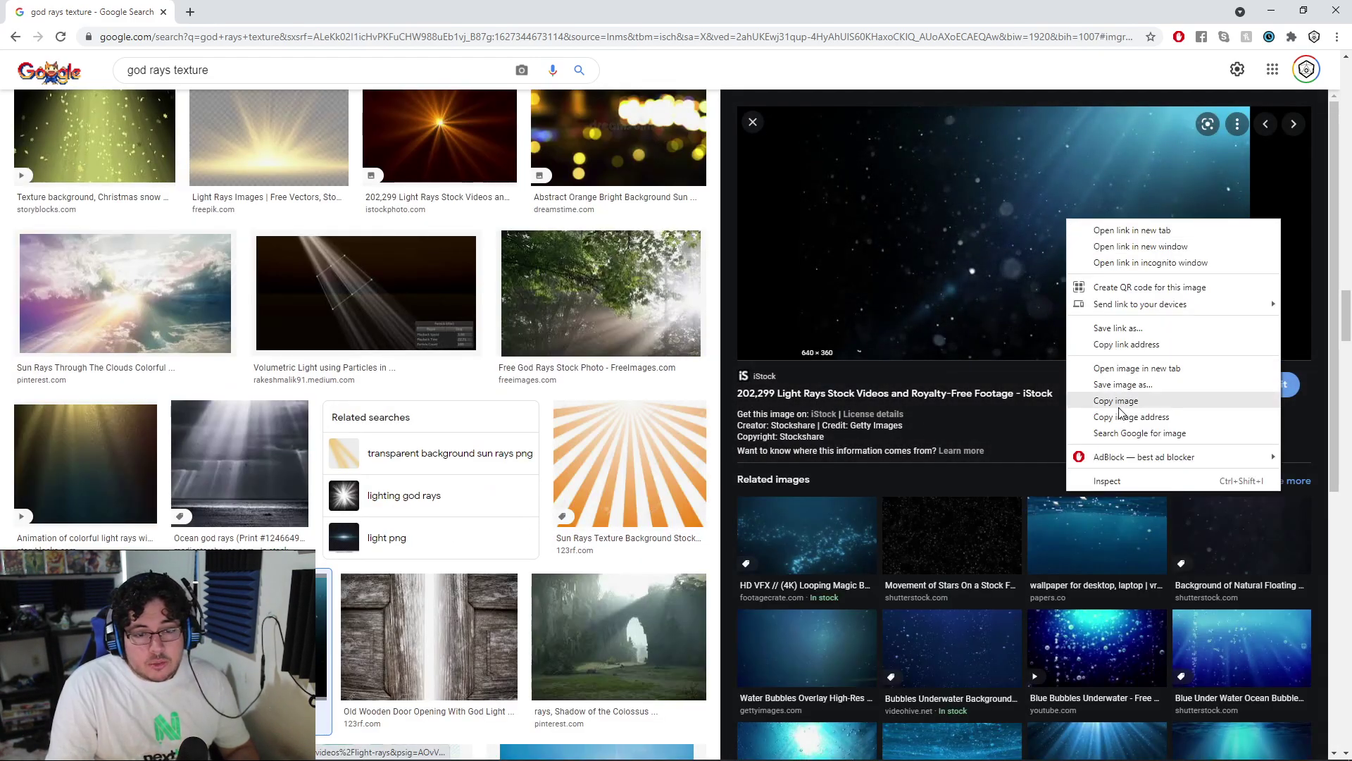
click(1120, 407)
click(1264, 10)
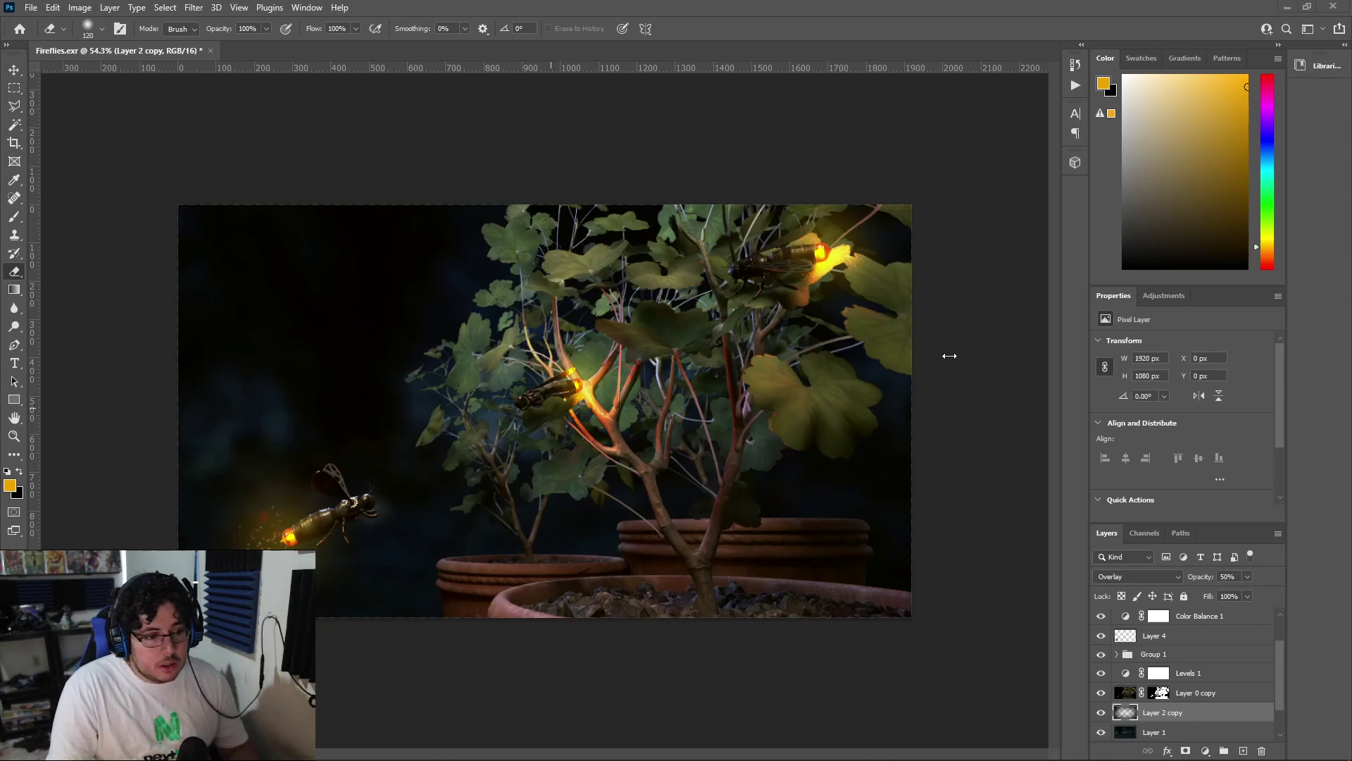
Paste the copied light-rays image on a new layer directly above Color Balance 1
click(1190, 618)
key(m)
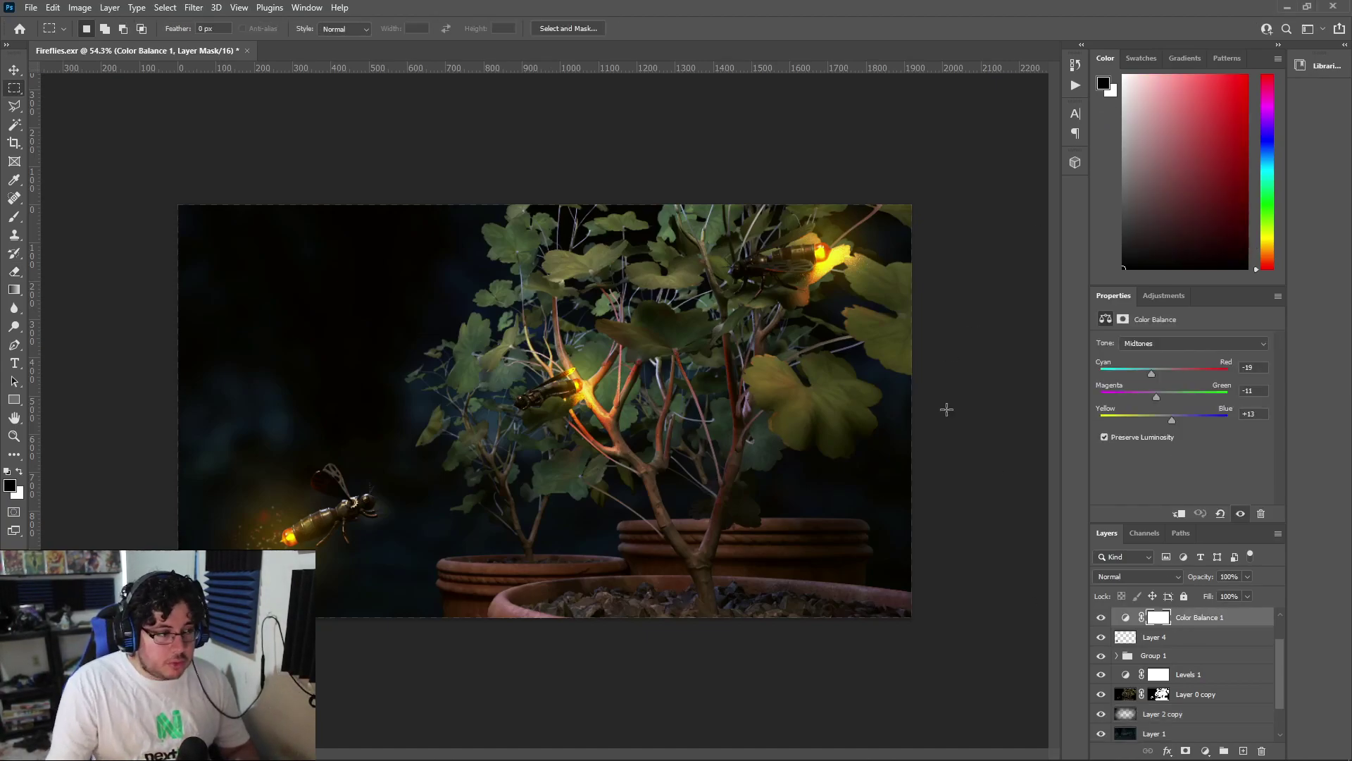
key(ctrl+shift+alt+n)
key(ctrl+v)
Scale the pasted light-rays image to about 280%, flip it horizontally, and place its bright corner over the scene's upper-left area
key(ctrl+t)
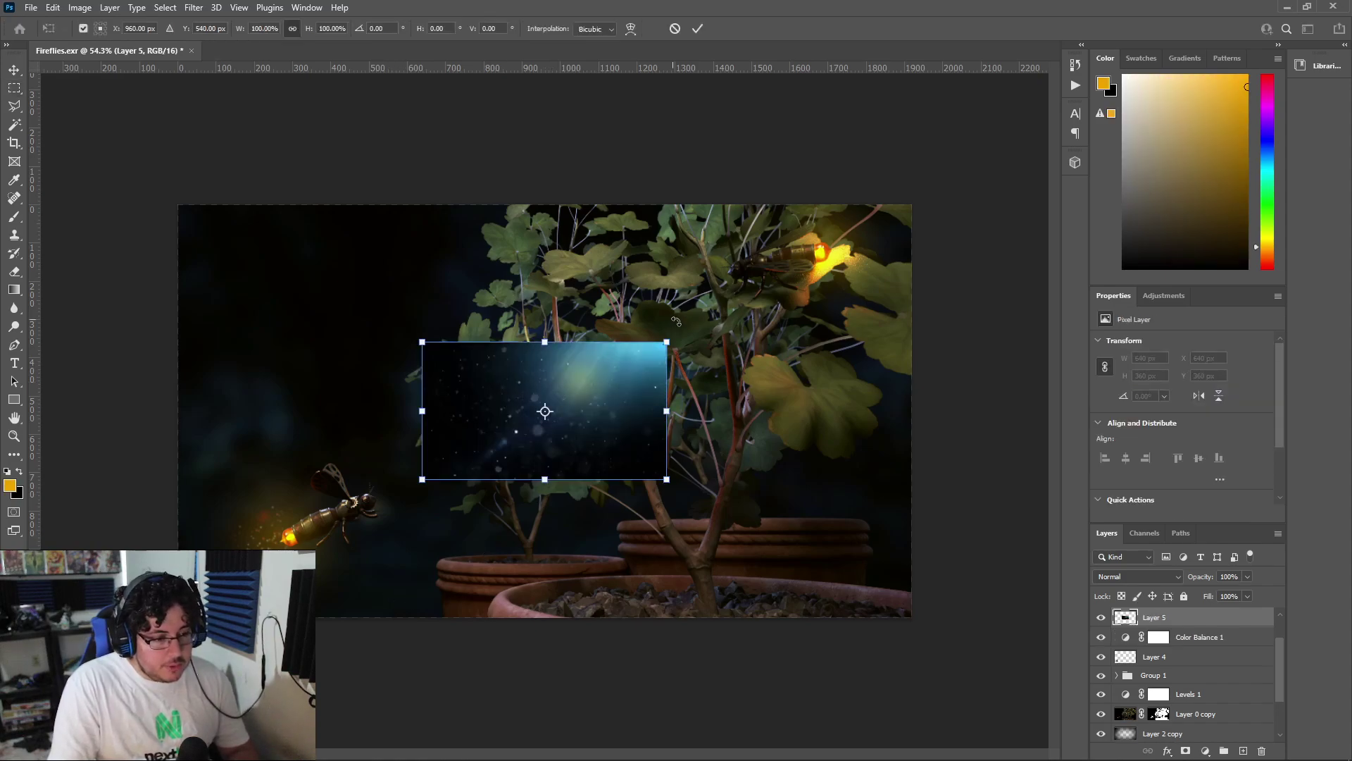
drag(675, 347, 881, 134)
right_click(678, 294)
click(838, 165)
drag(750, 266, 768, 297)
right_click(679, 268)
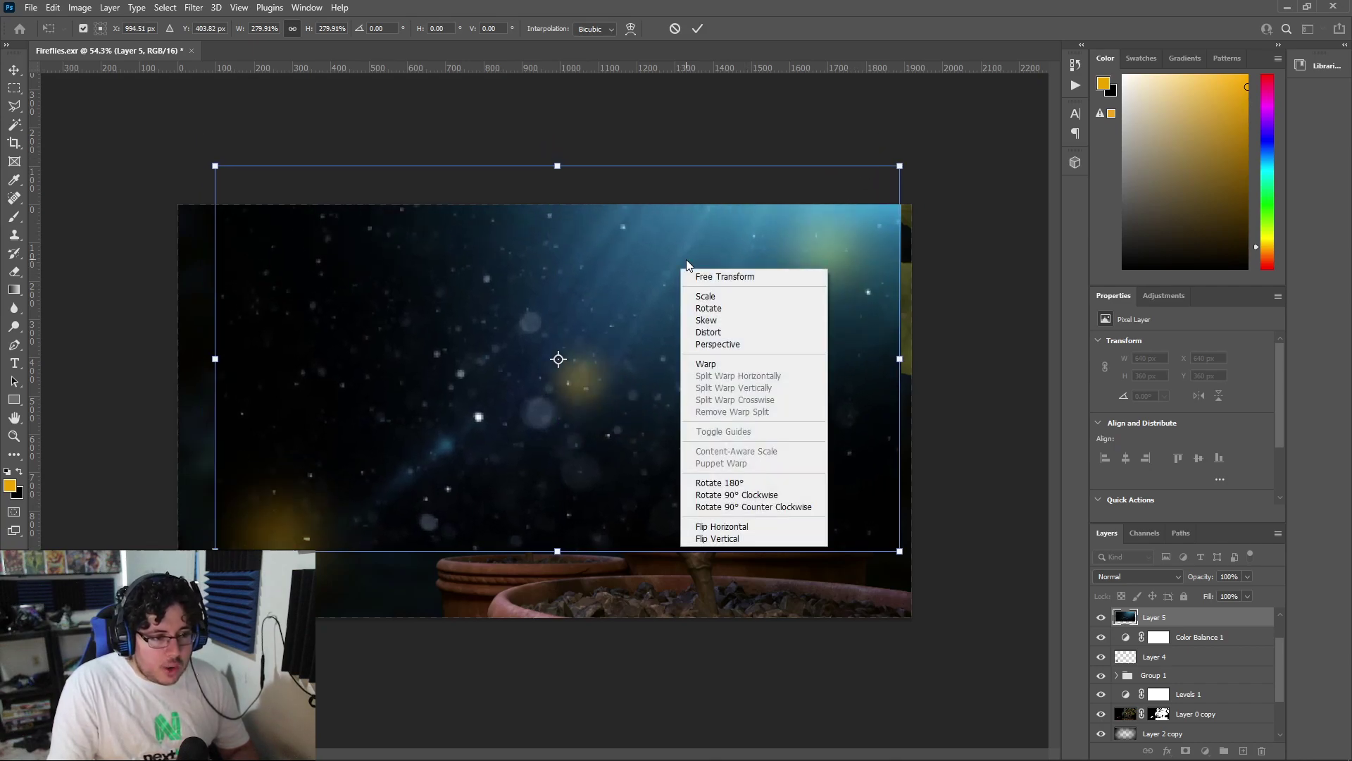
click(723, 528)
drag(740, 420, 686, 360)
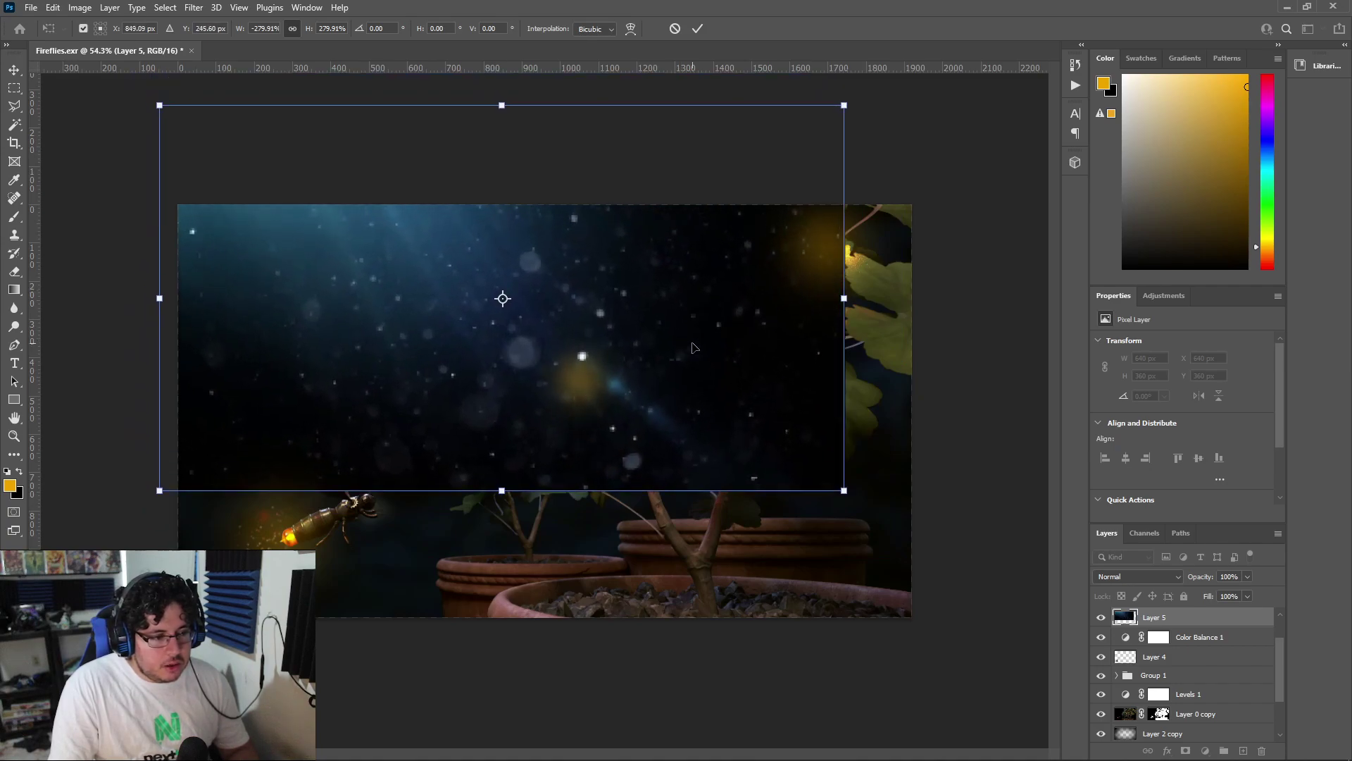
key(Return)
key(m)
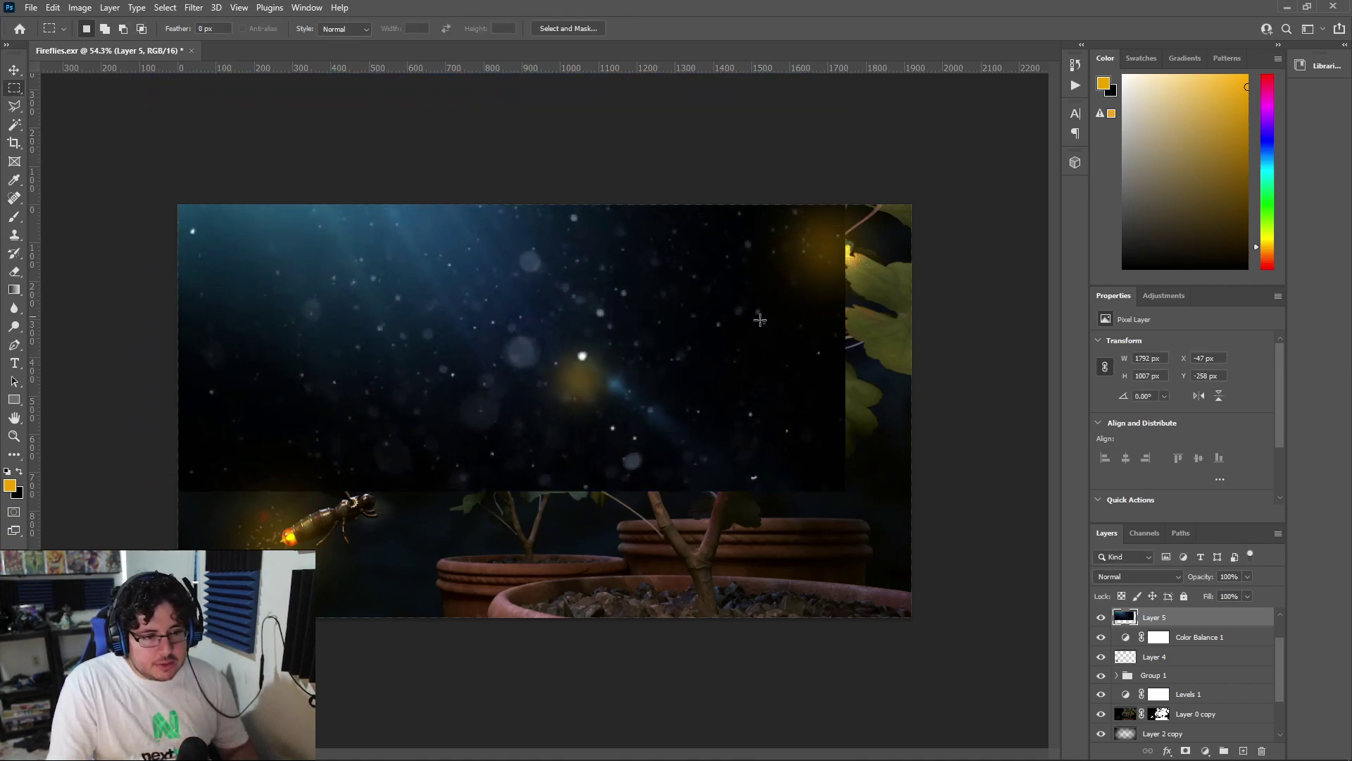
Set the light-rays layer's blend mode to Screen and soften it with a Gaussian Blur
click(1151, 582)
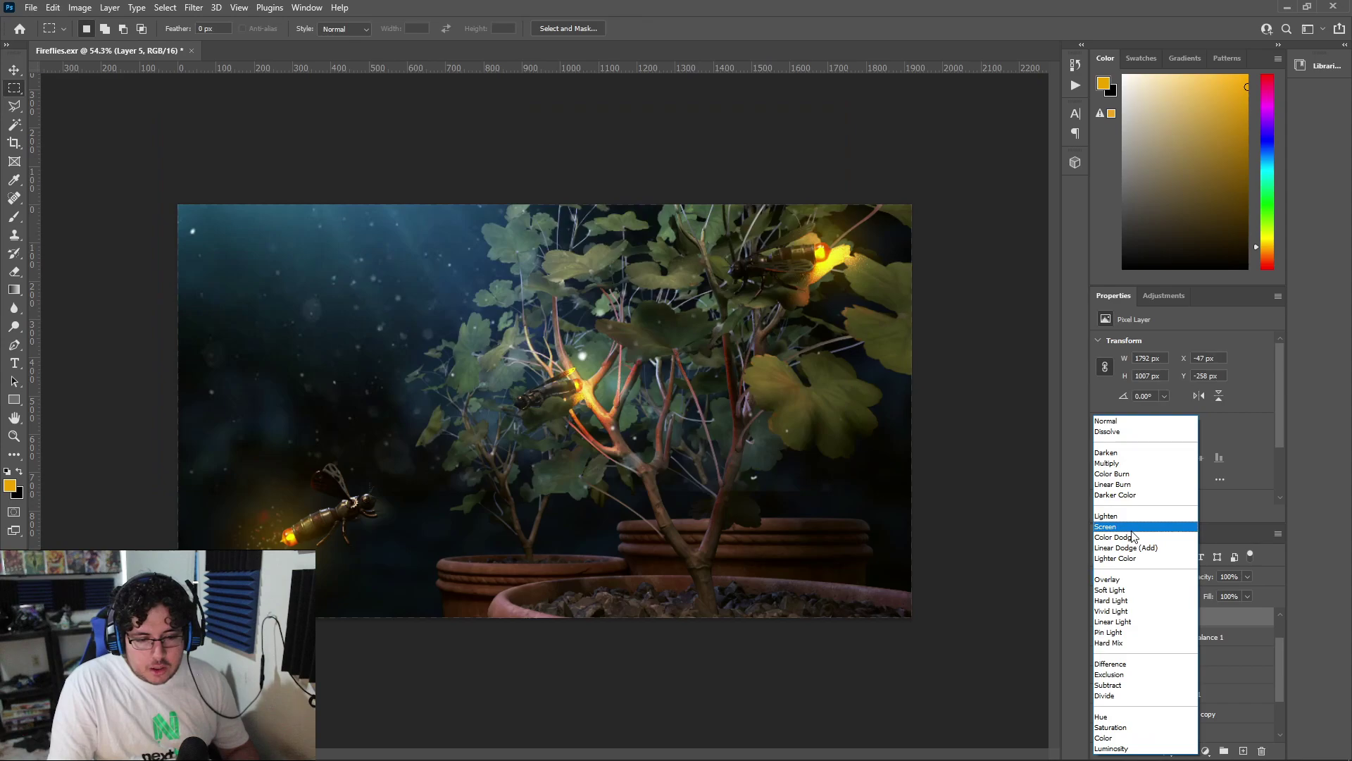
click(1133, 535)
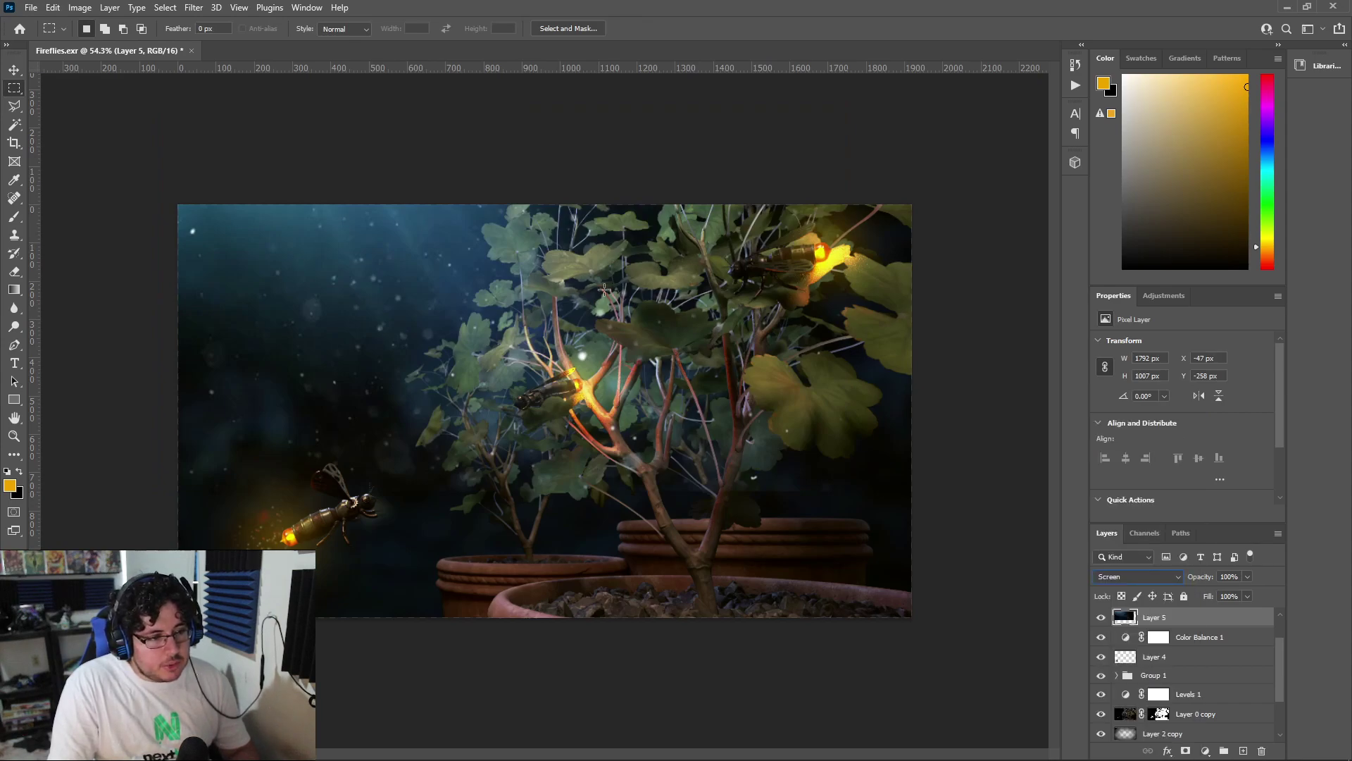
click(193, 7)
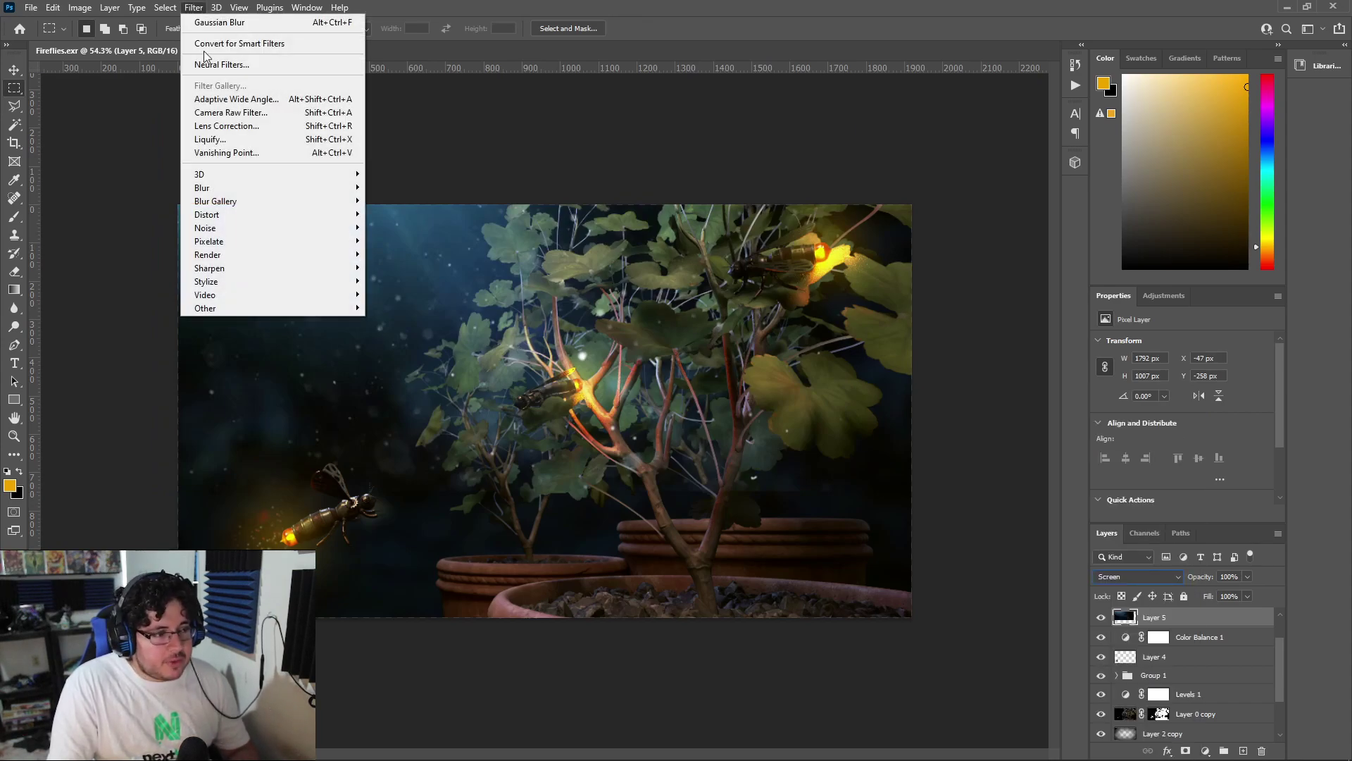
mouse_move(352, 188)
click(403, 240)
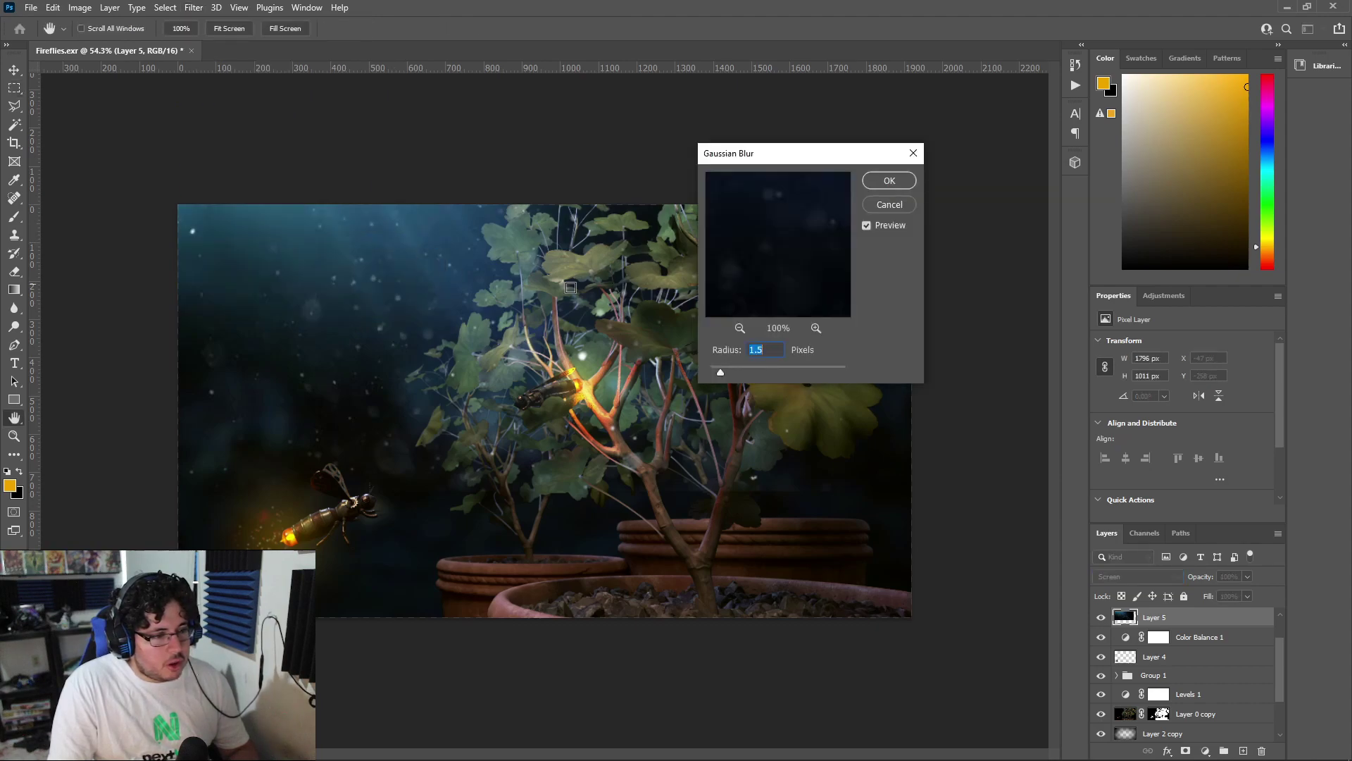
drag(733, 371, 755, 371)
click(890, 181)
Move the light-rays layer to X -88, Y -330 px and fade its lower and right edges with an 1811 px soft eraser
key(v)
drag(464, 340, 449, 313)
key(e)
right_click(608, 331)
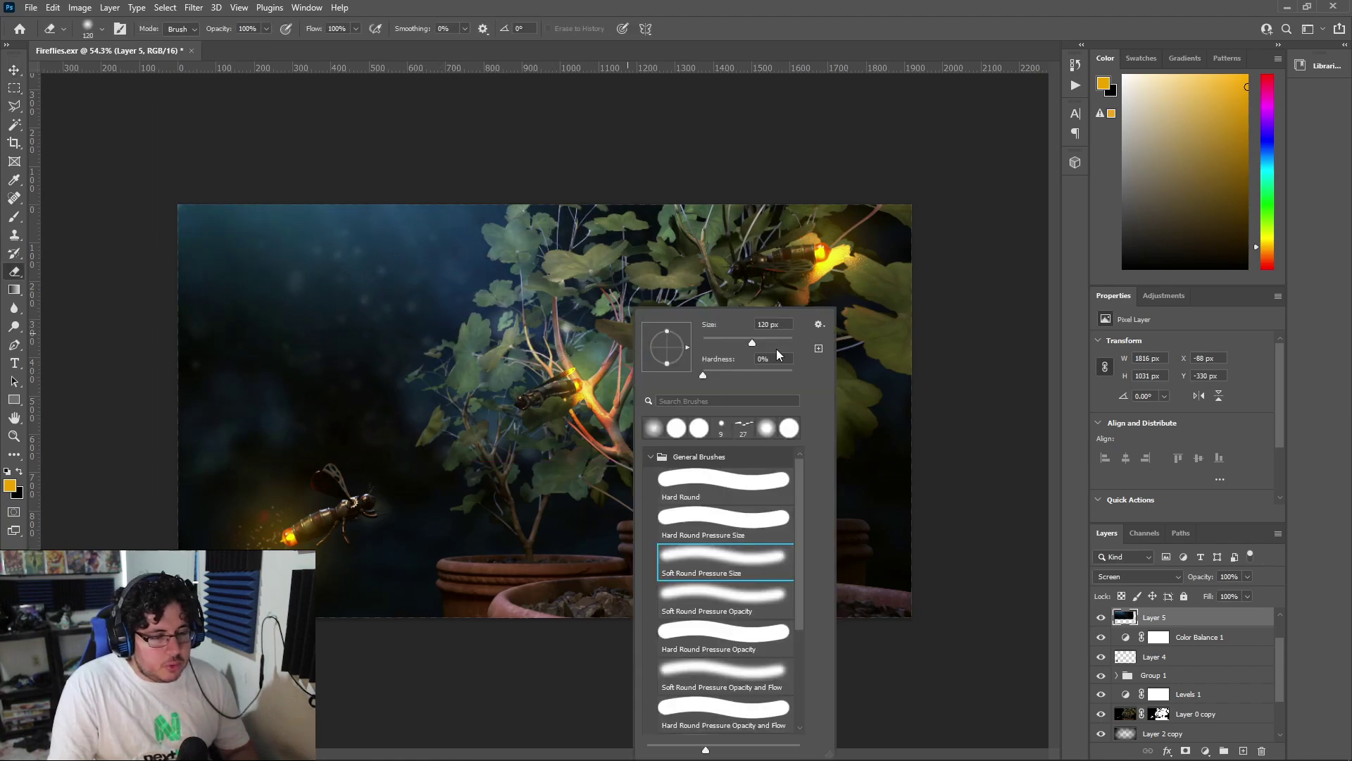
drag(780, 344, 788, 343)
key(Return)
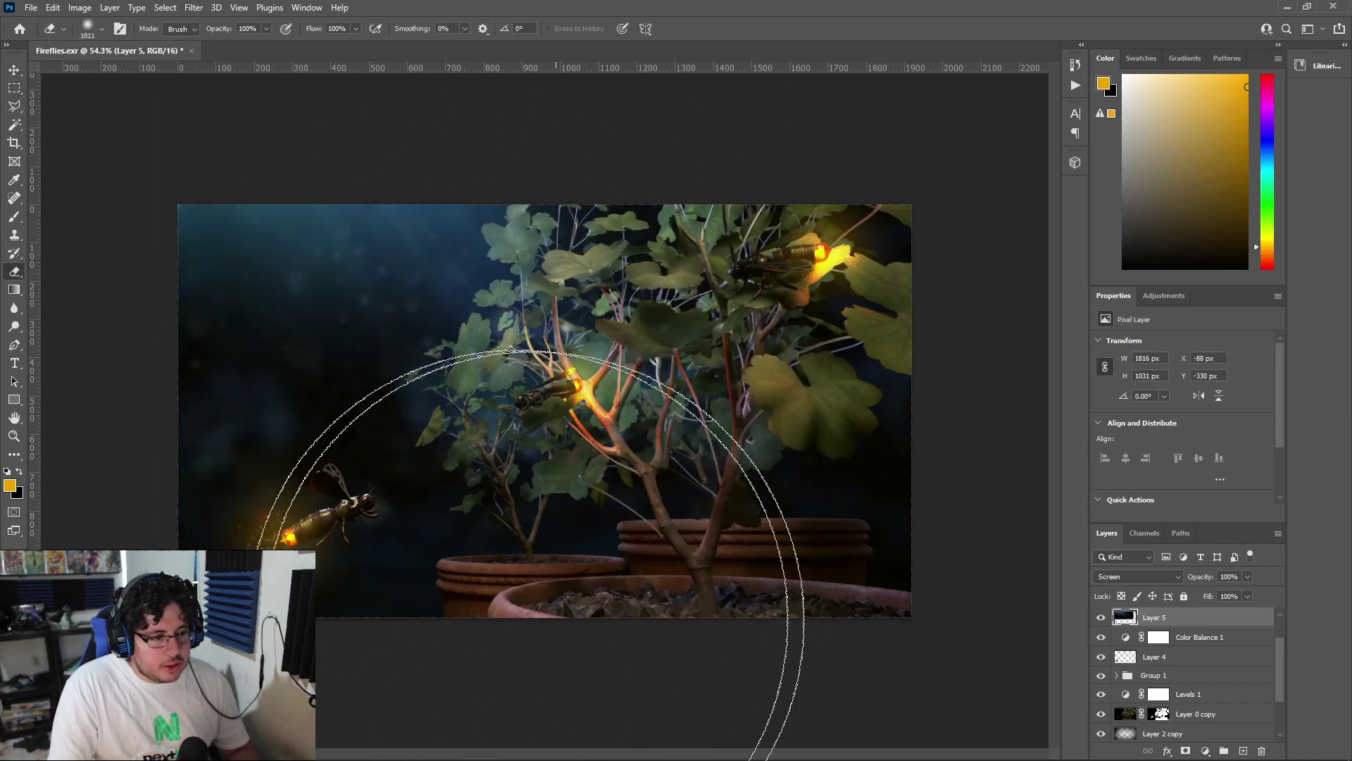
mouse_move(836, 612)
mouse_down()
mouse_move(889, 563)
mouse_move(982, 414)
mouse_up()
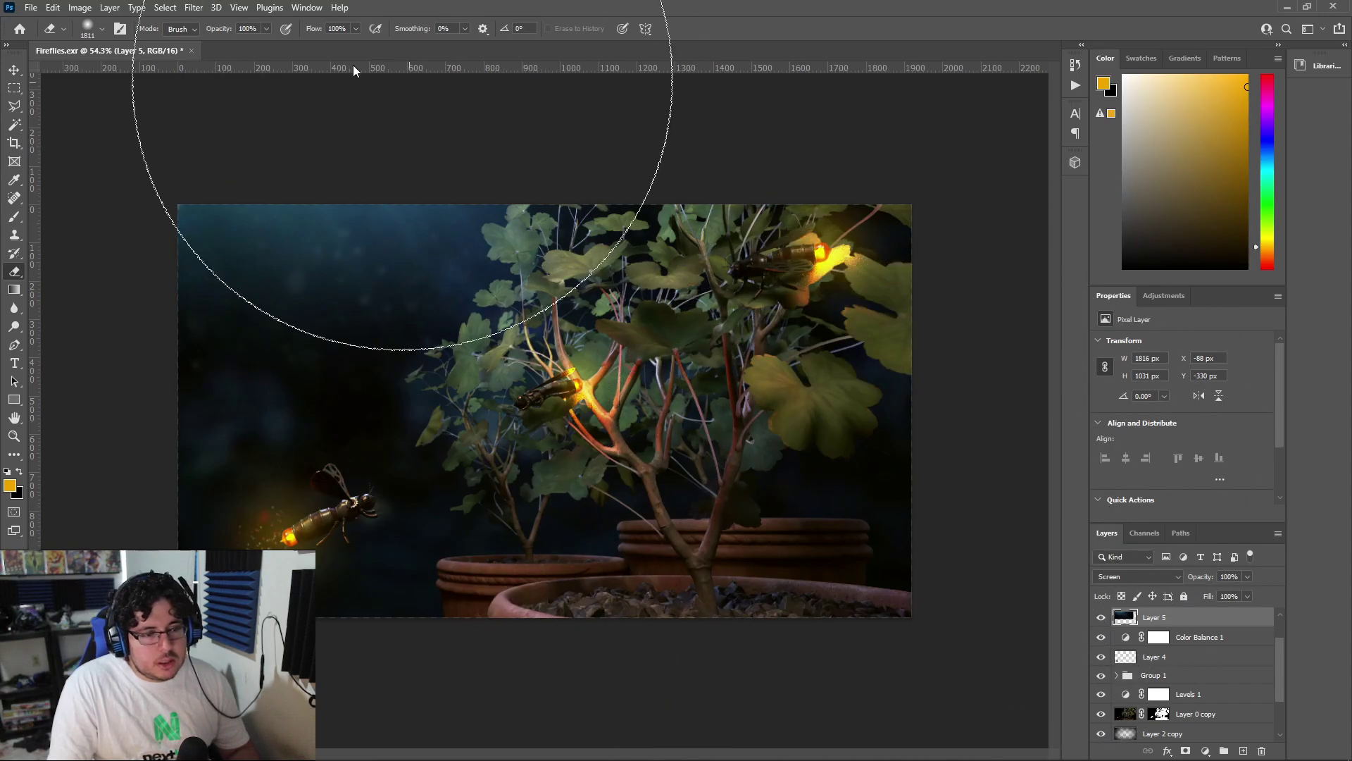
key(v)
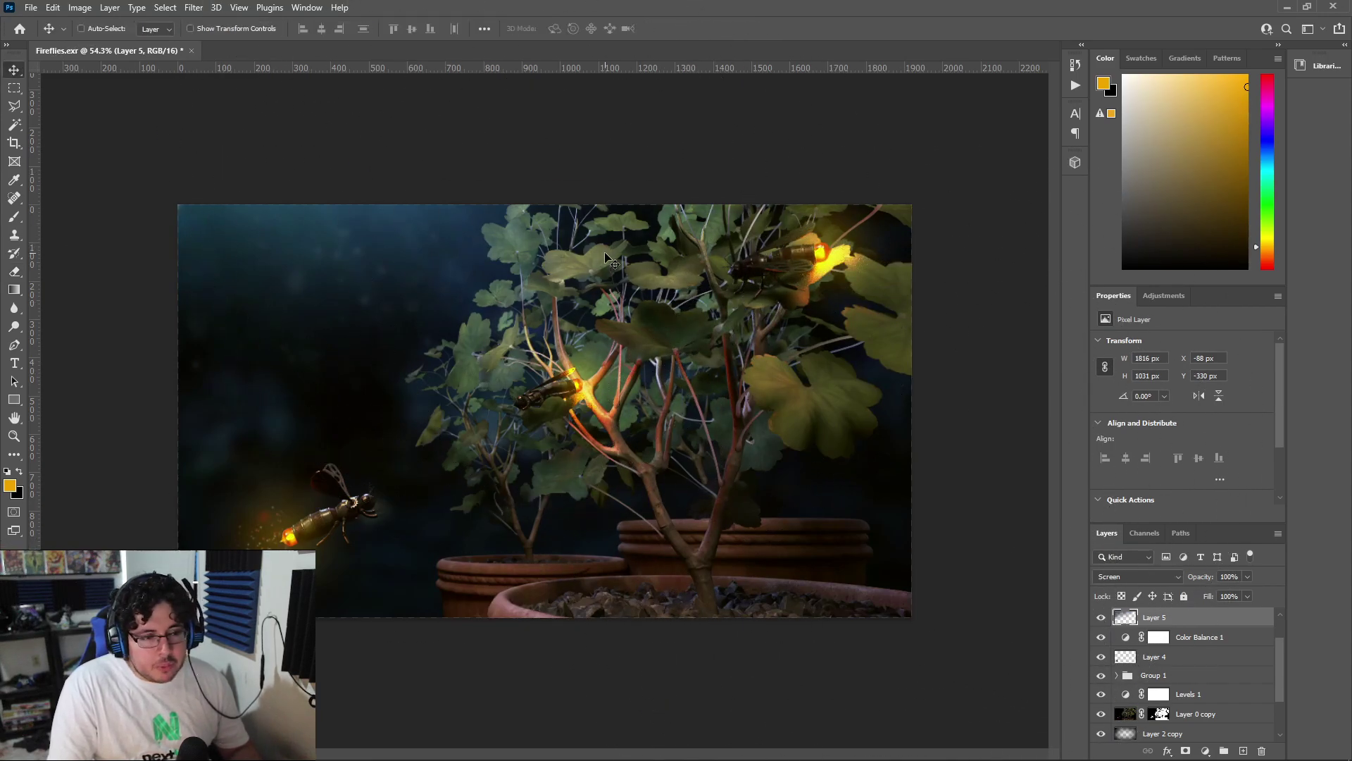
Examine the overall composite and the lower-left firefly at different zoom levels
scroll(771, 321, down, 1)
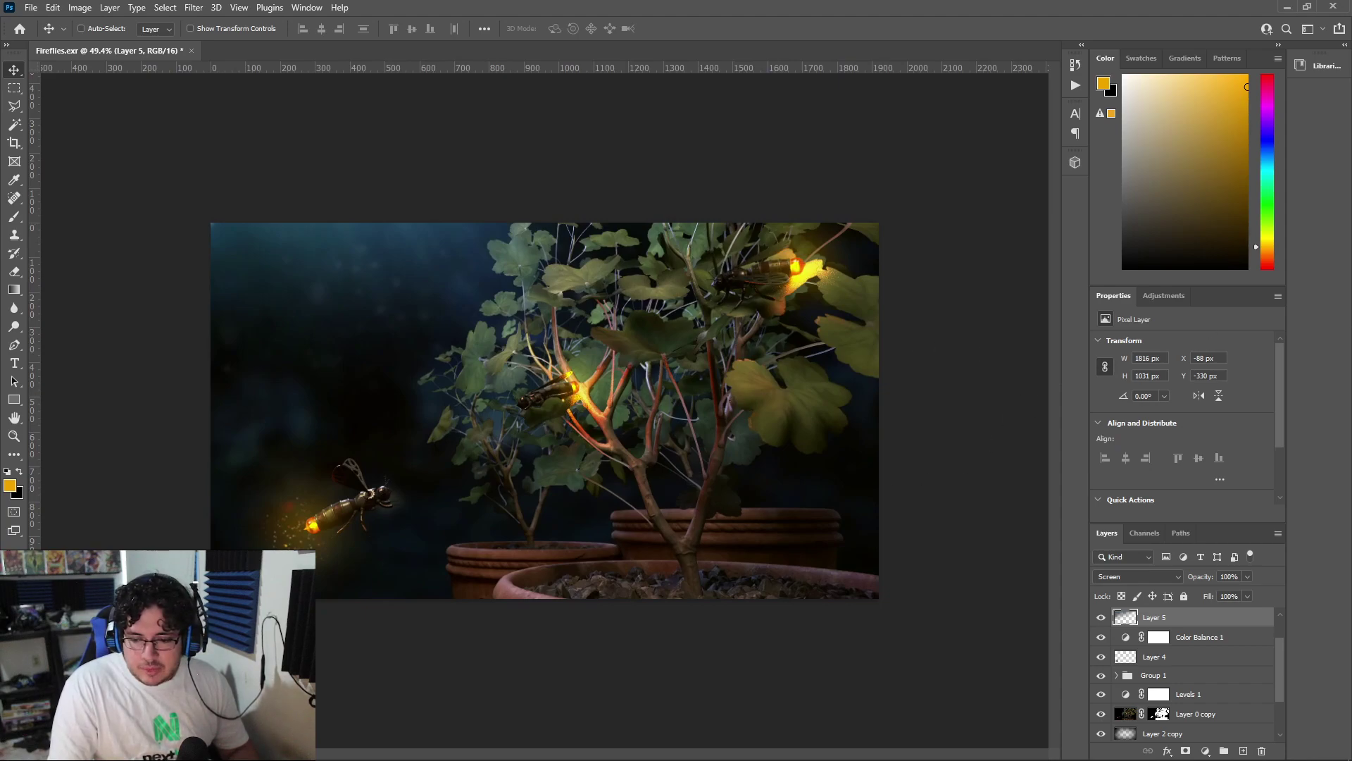
scroll(518, 346, down, 1)
scroll(518, 346, up, 1)
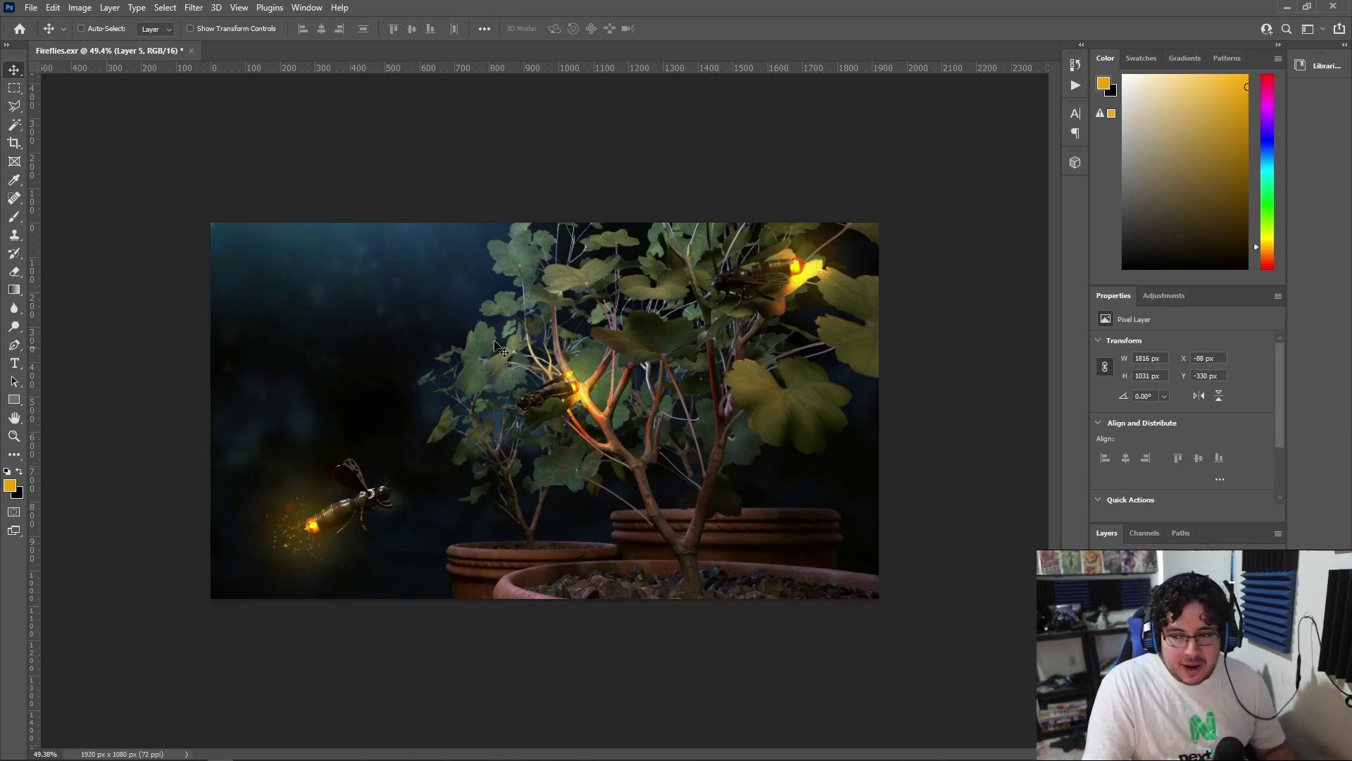
scroll(552, 329, up, 2)
scroll(552, 329, down, 1)
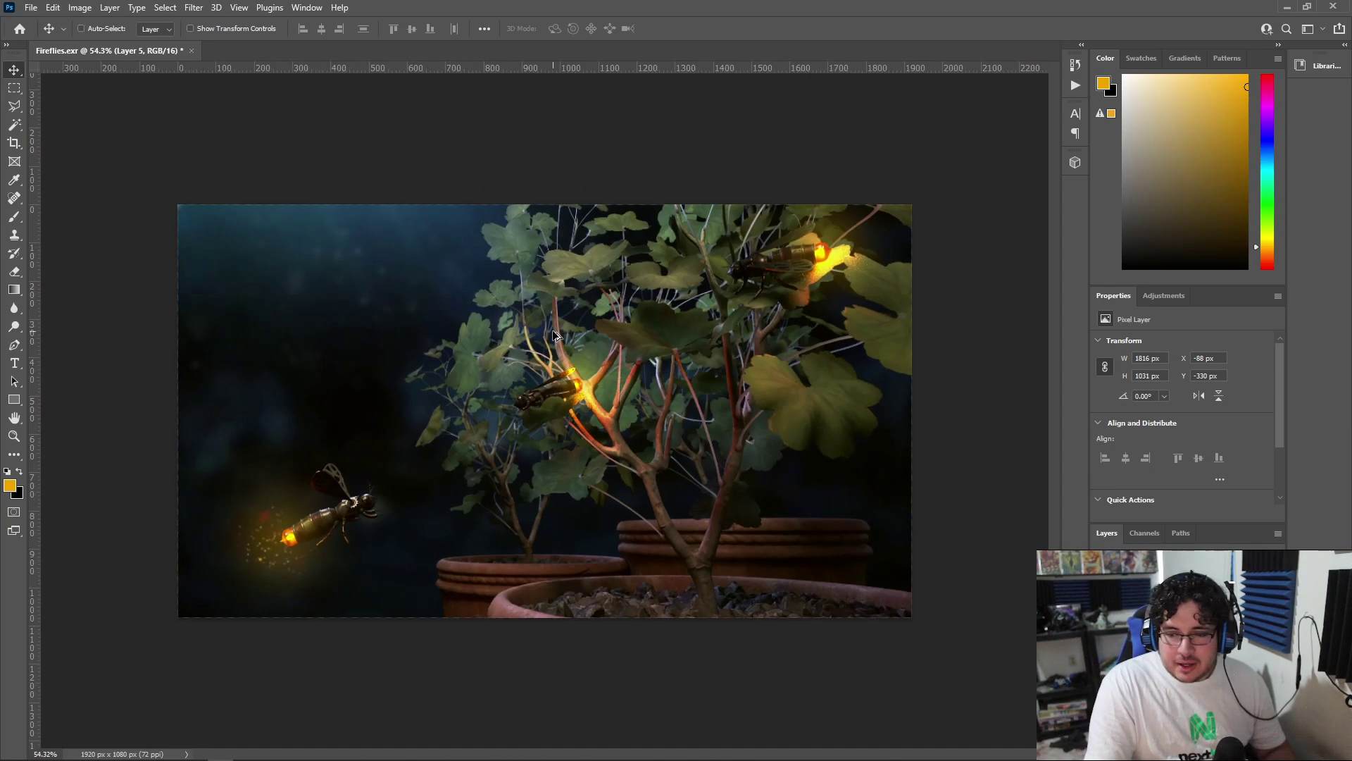
scroll(555, 333, up, 1)
scroll(555, 334, down, 1)
scroll(555, 334, up, 1)
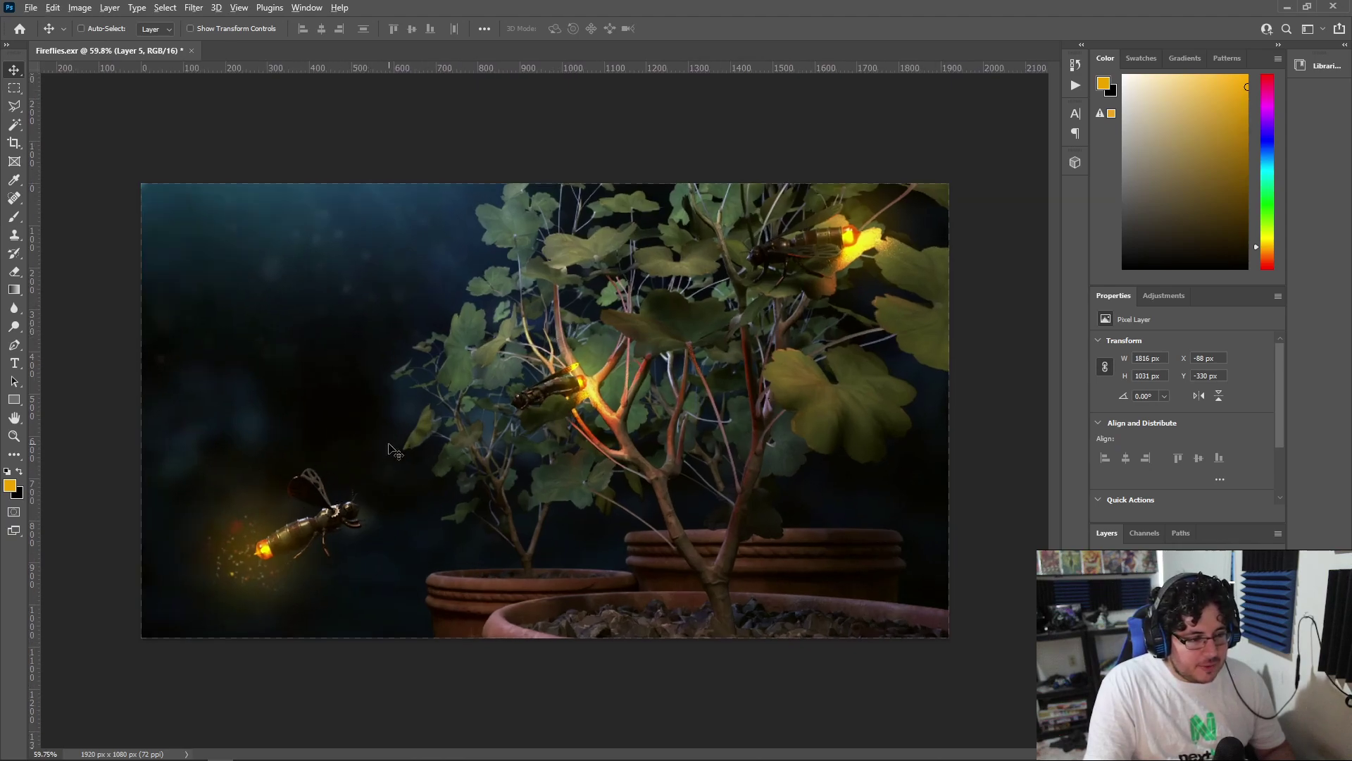
scroll(394, 451, up, 4)
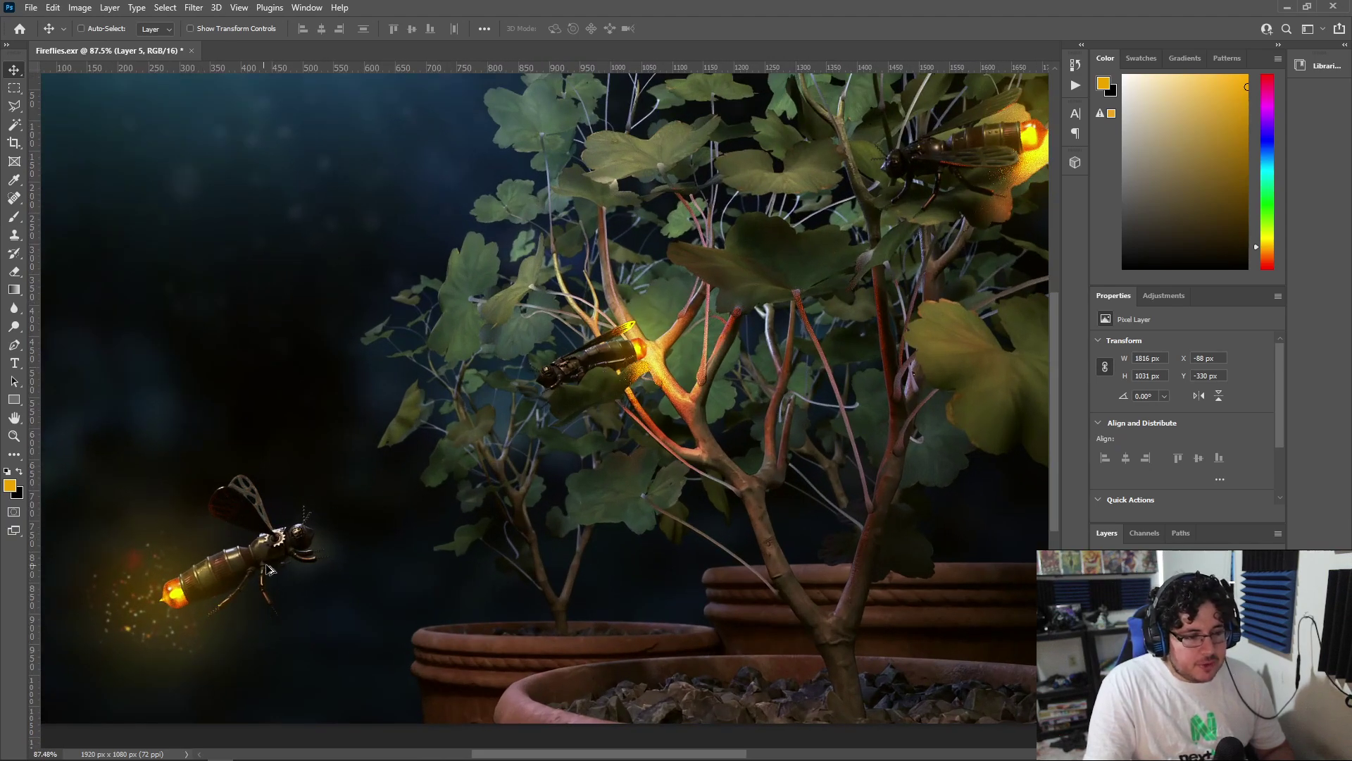
scroll(518, 441, down, 4)
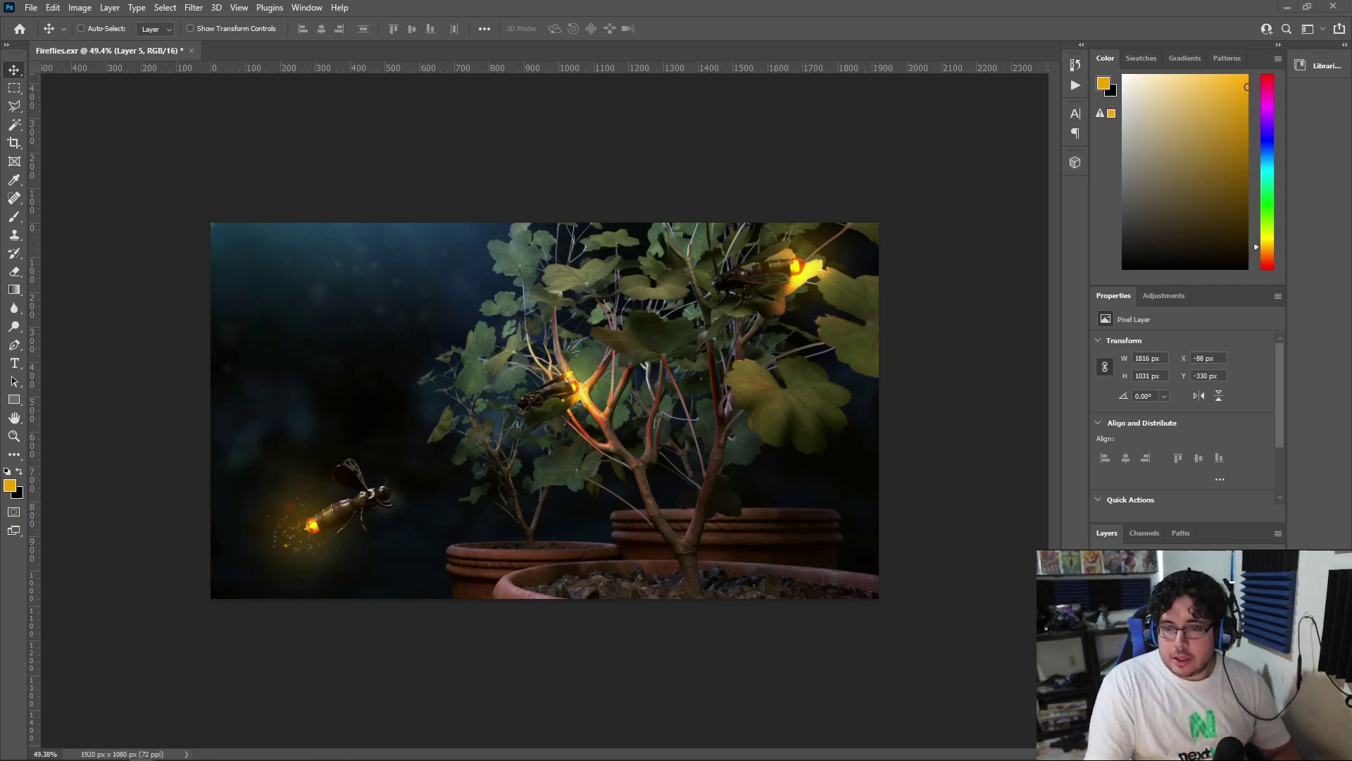
Switch to Chrome, open the Free Old Paper Texture Image from the old photo texture image results, and copy the picture
key(alt+Tab)
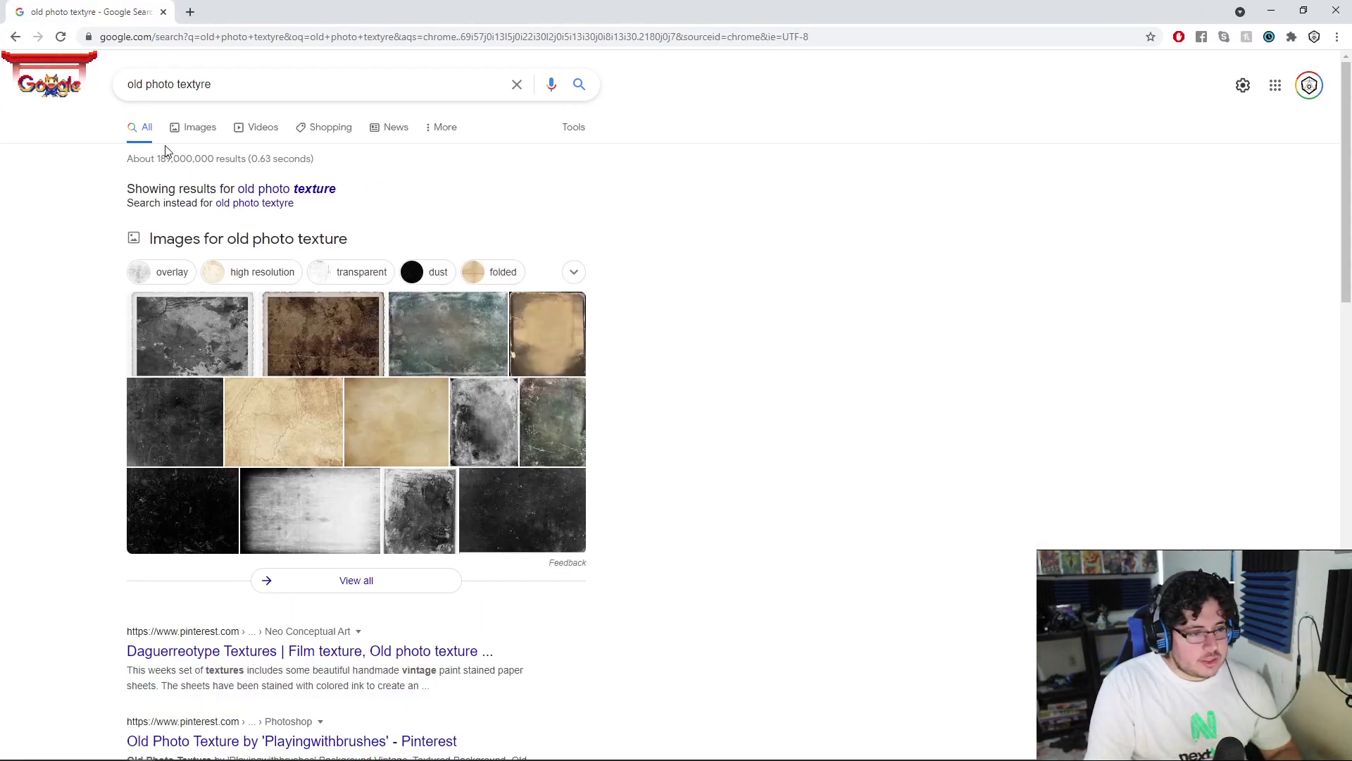
click(190, 134)
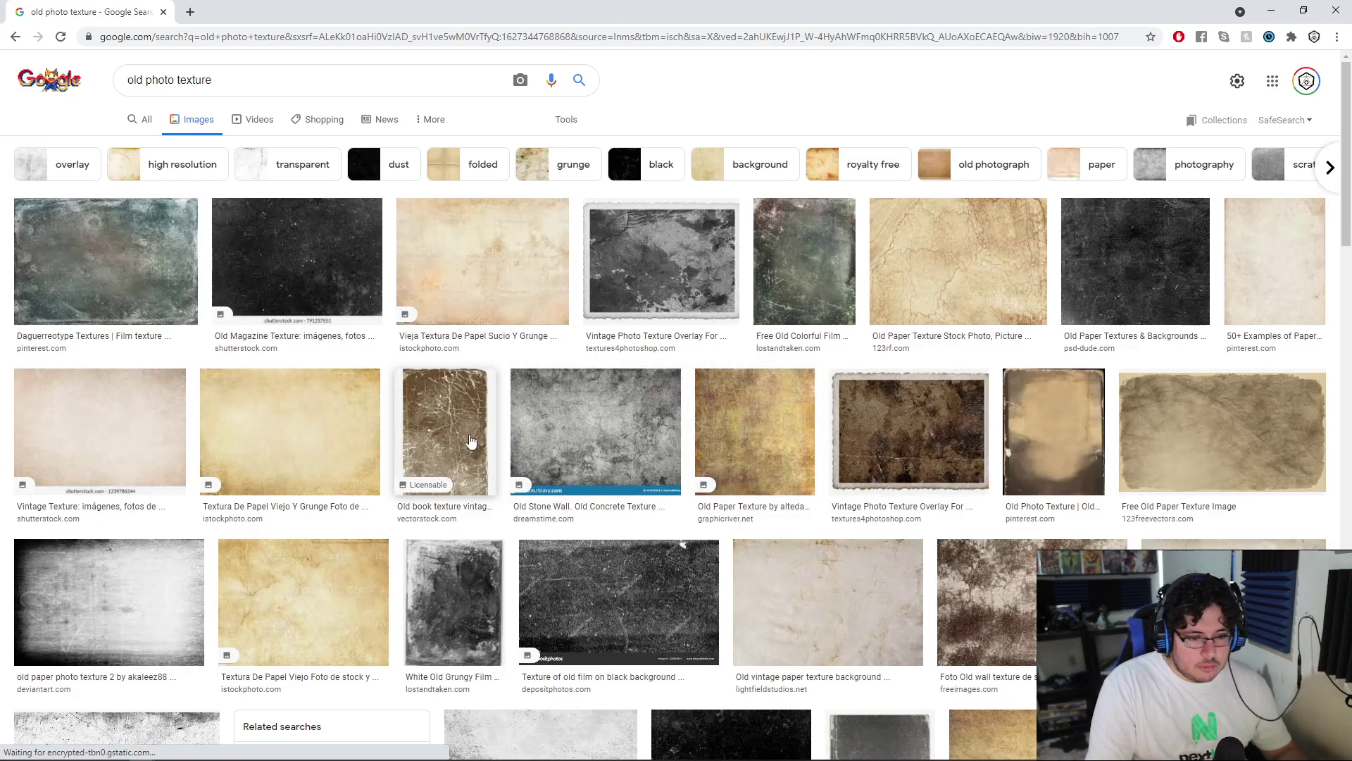
click(1129, 435)
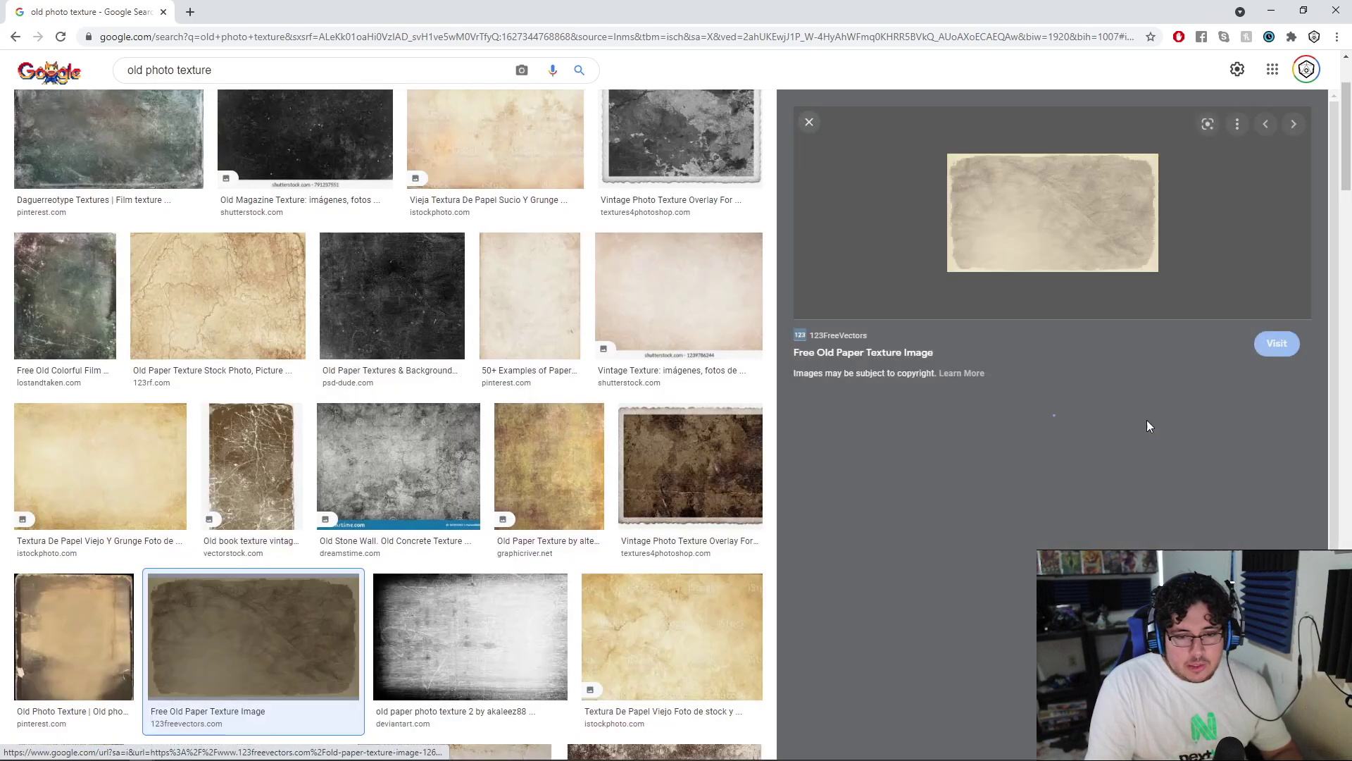
click(1027, 221)
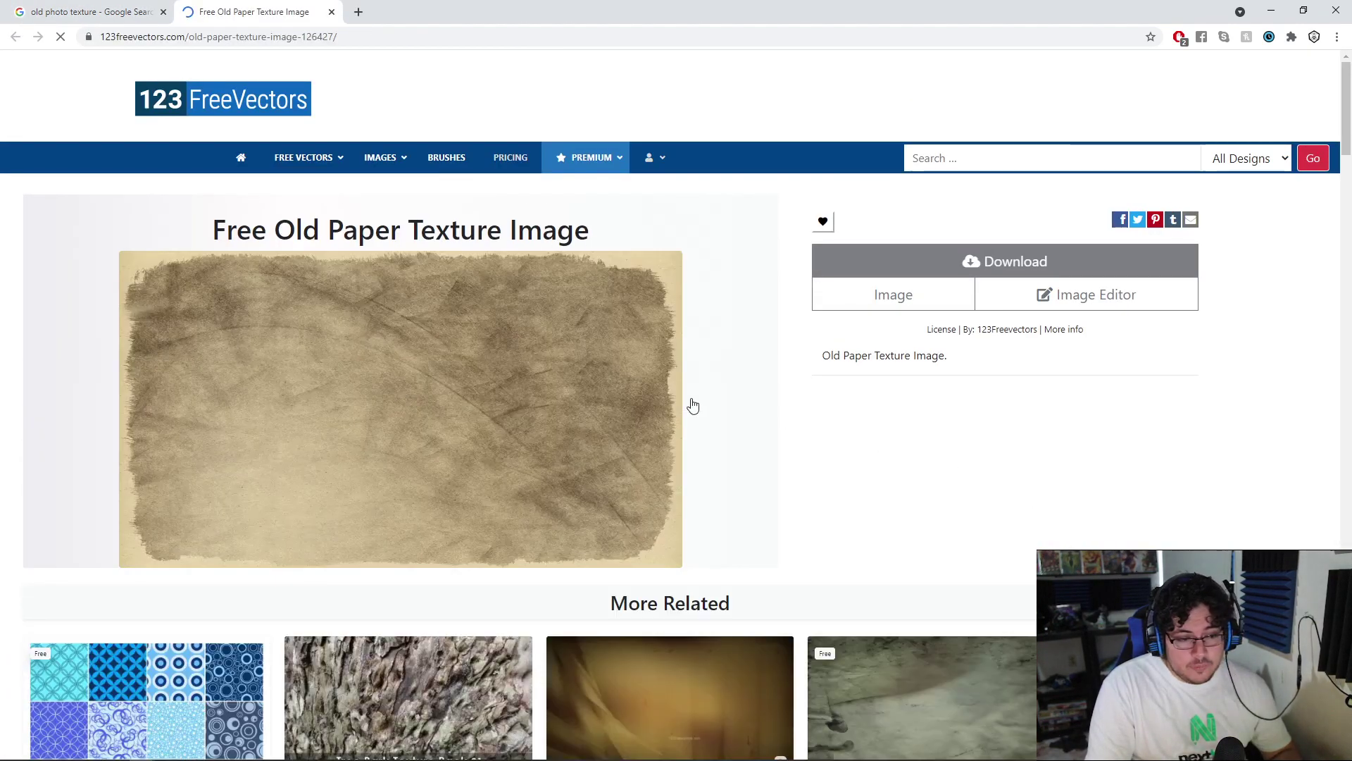
right_click(398, 358)
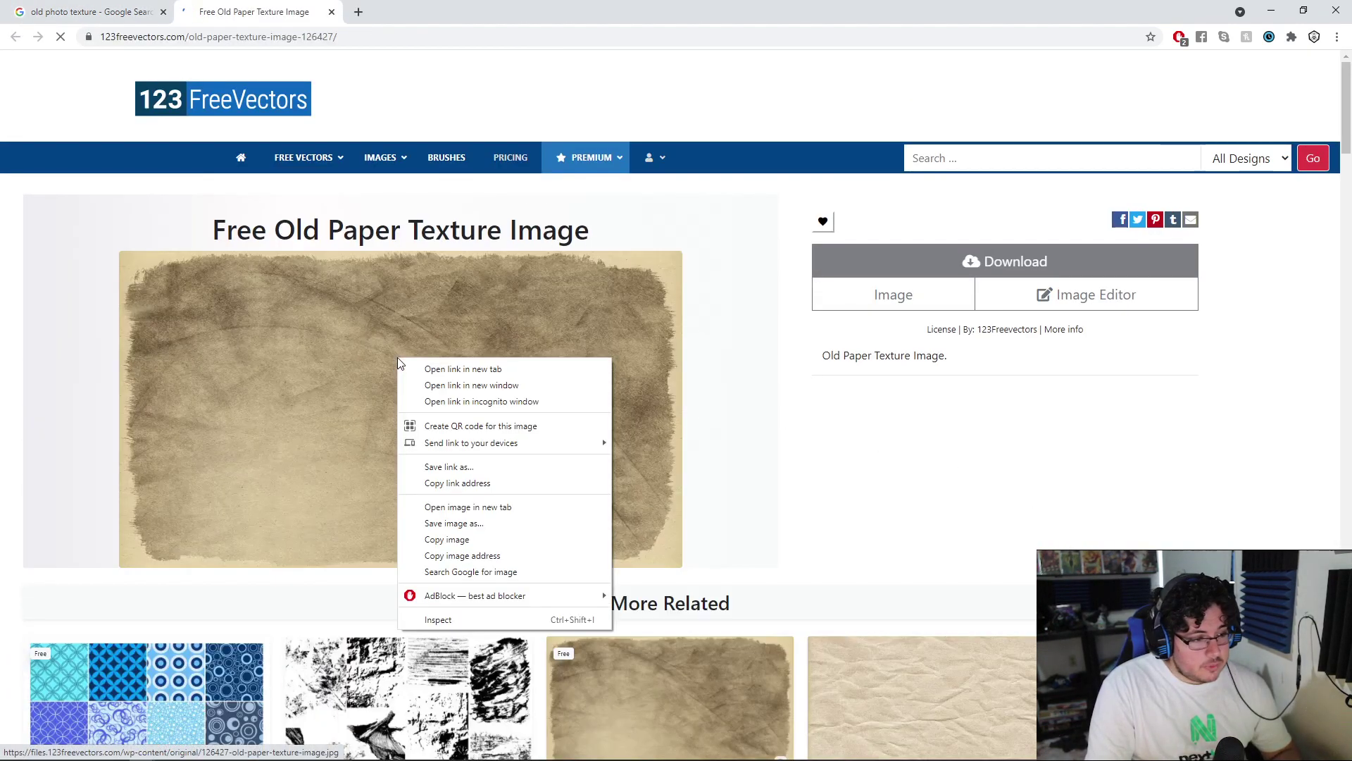
click(451, 539)
click(1271, 10)
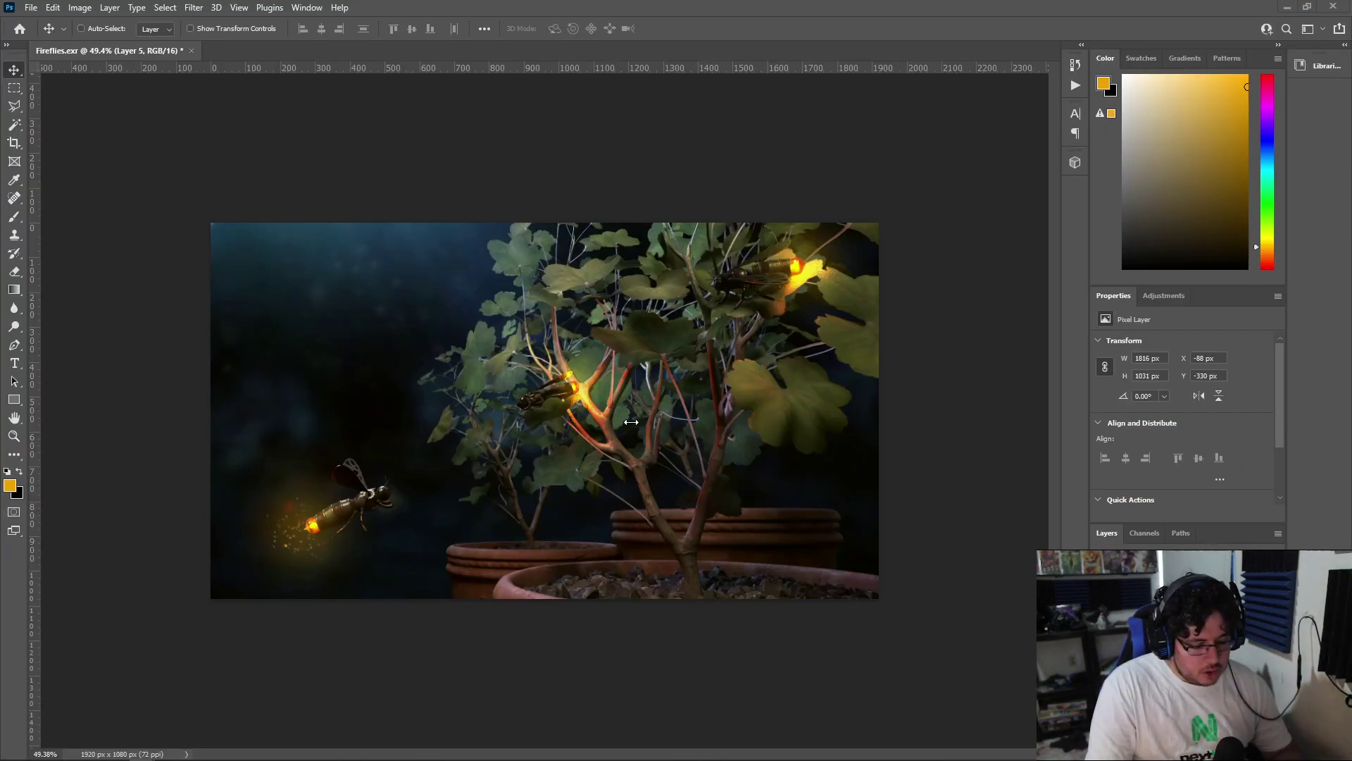
Paste the paper texture into Fireflies.exr in Photoshop and scale it to about 244% so it covers the whole canvas
scroll(649, 367, down, 1)
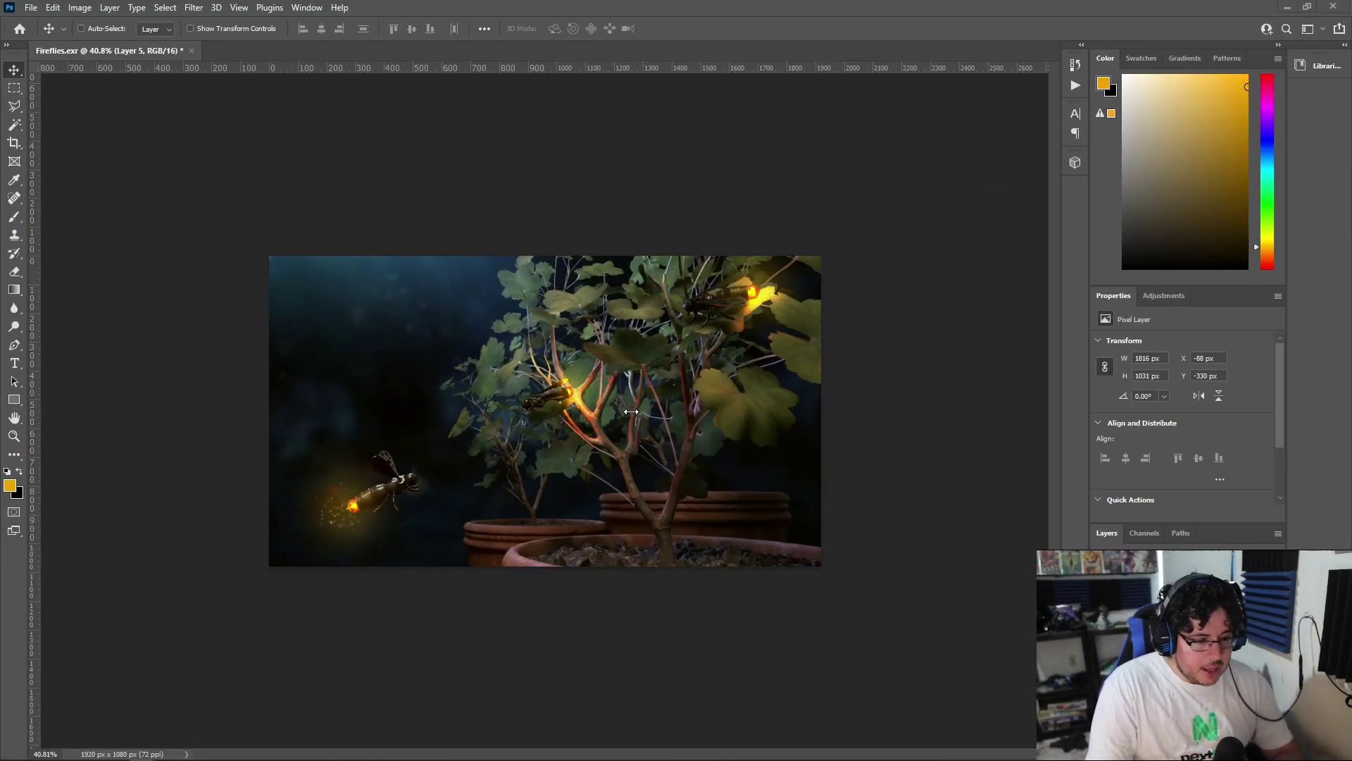
key(ctrl+v)
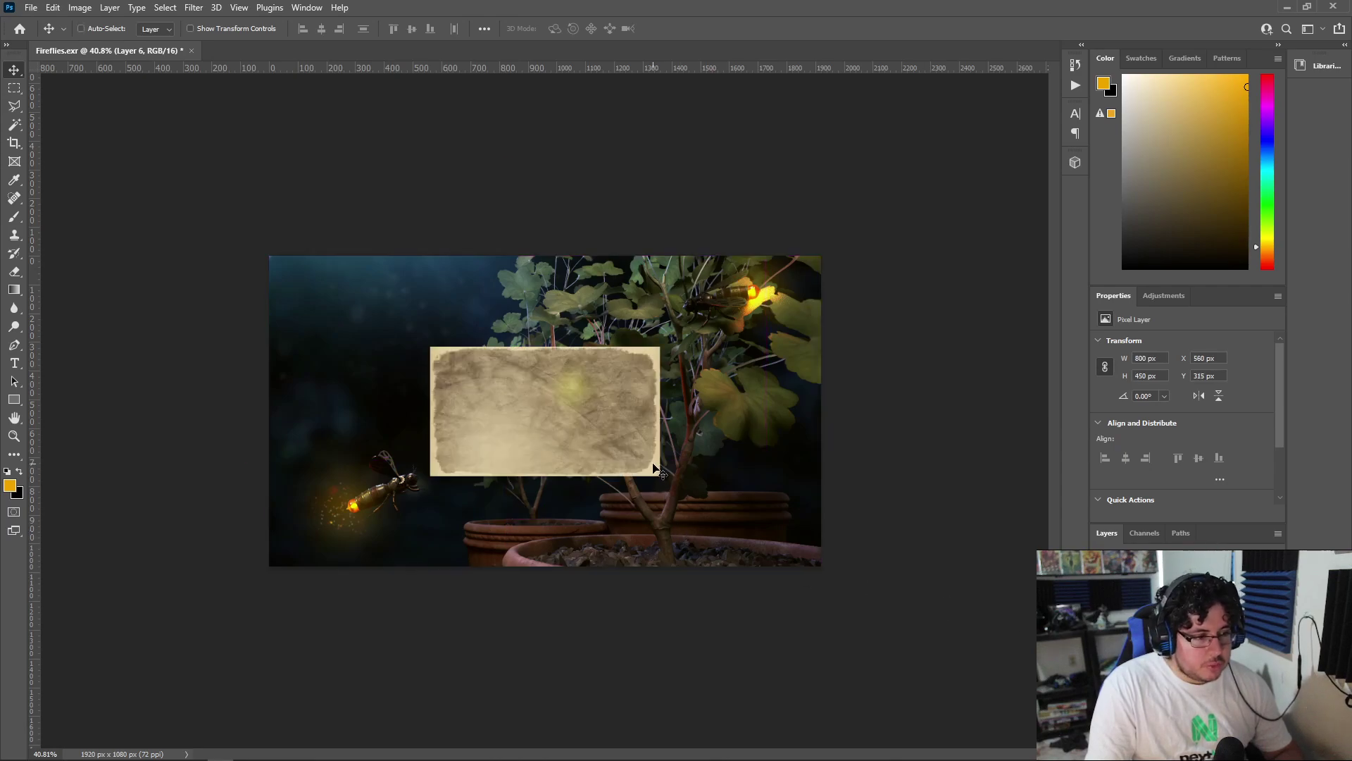
key(ctrl+t)
drag(661, 346, 1003, 219)
drag(876, 300, 721, 384)
drag(816, 255, 838, 247)
drag(785, 387, 775, 387)
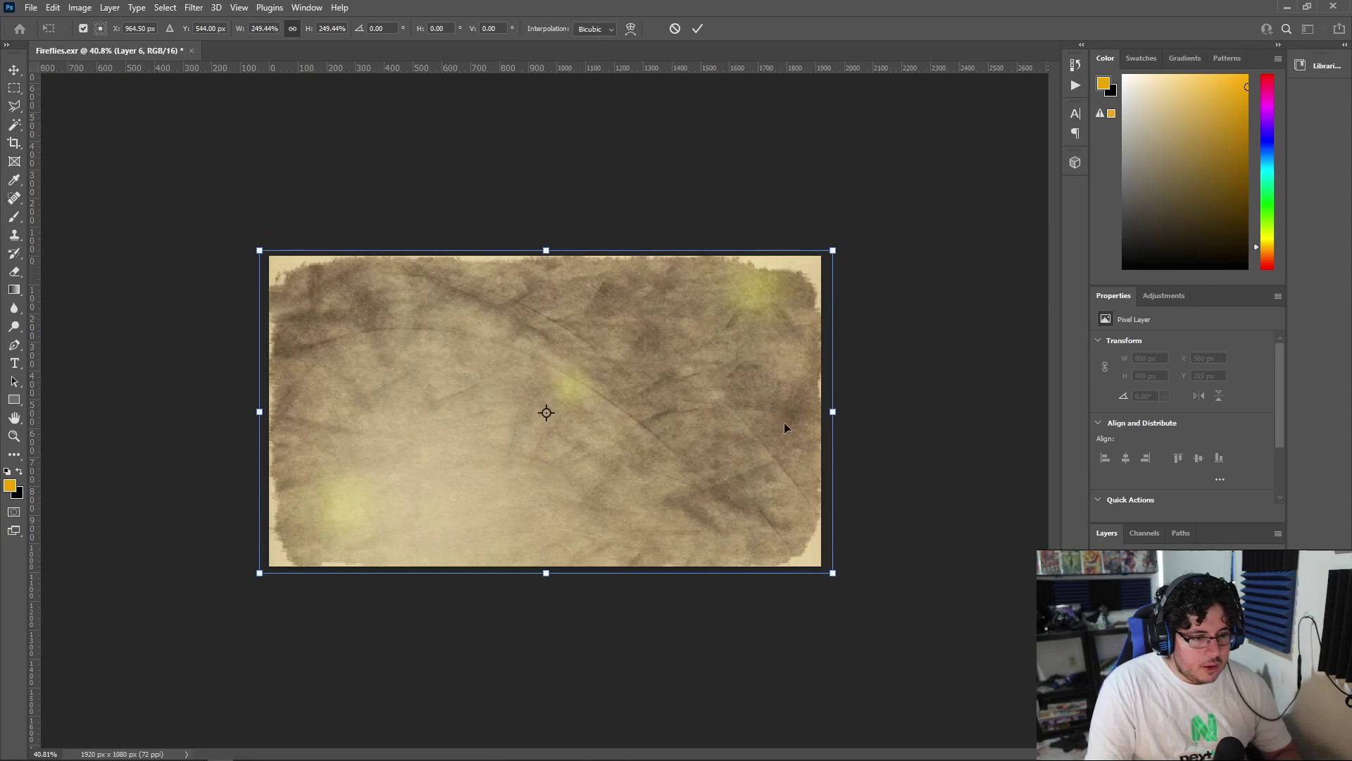
drag(833, 569, 822, 566)
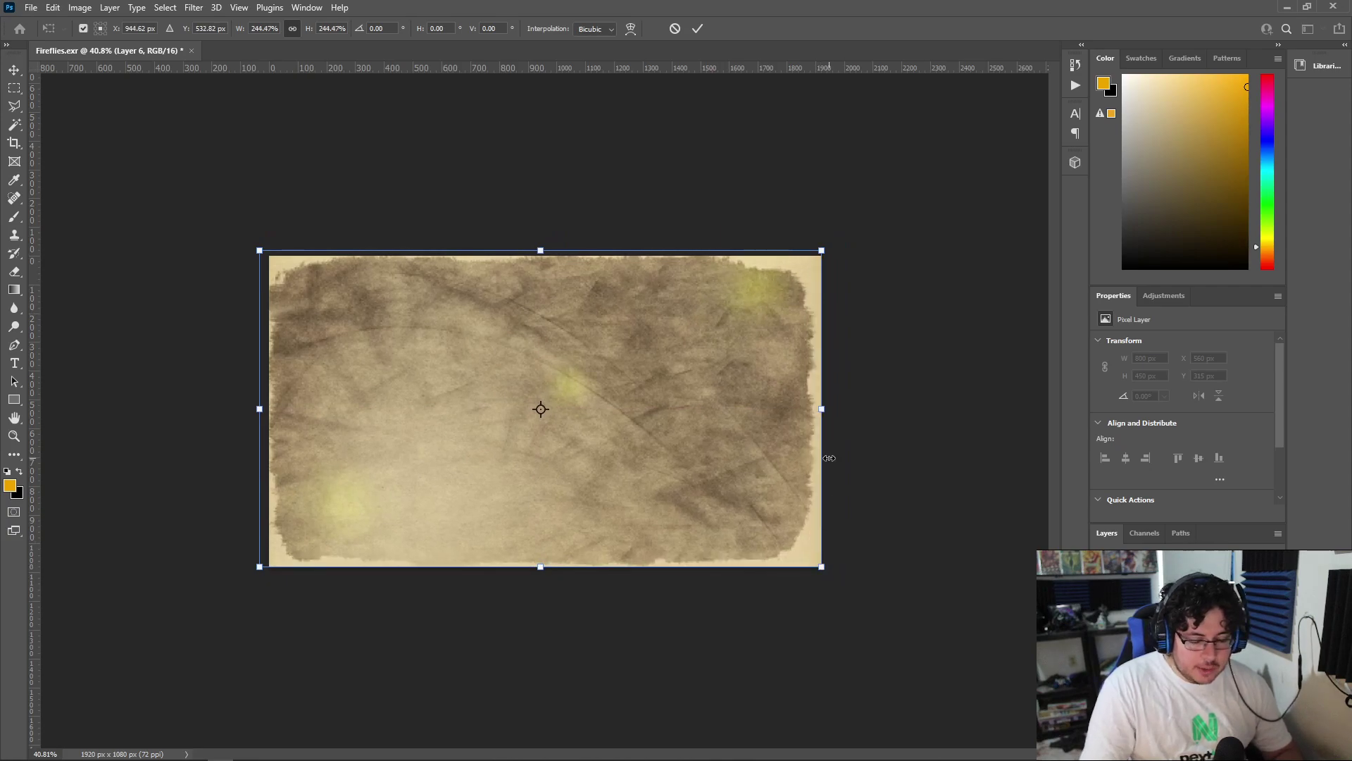
key(Return)
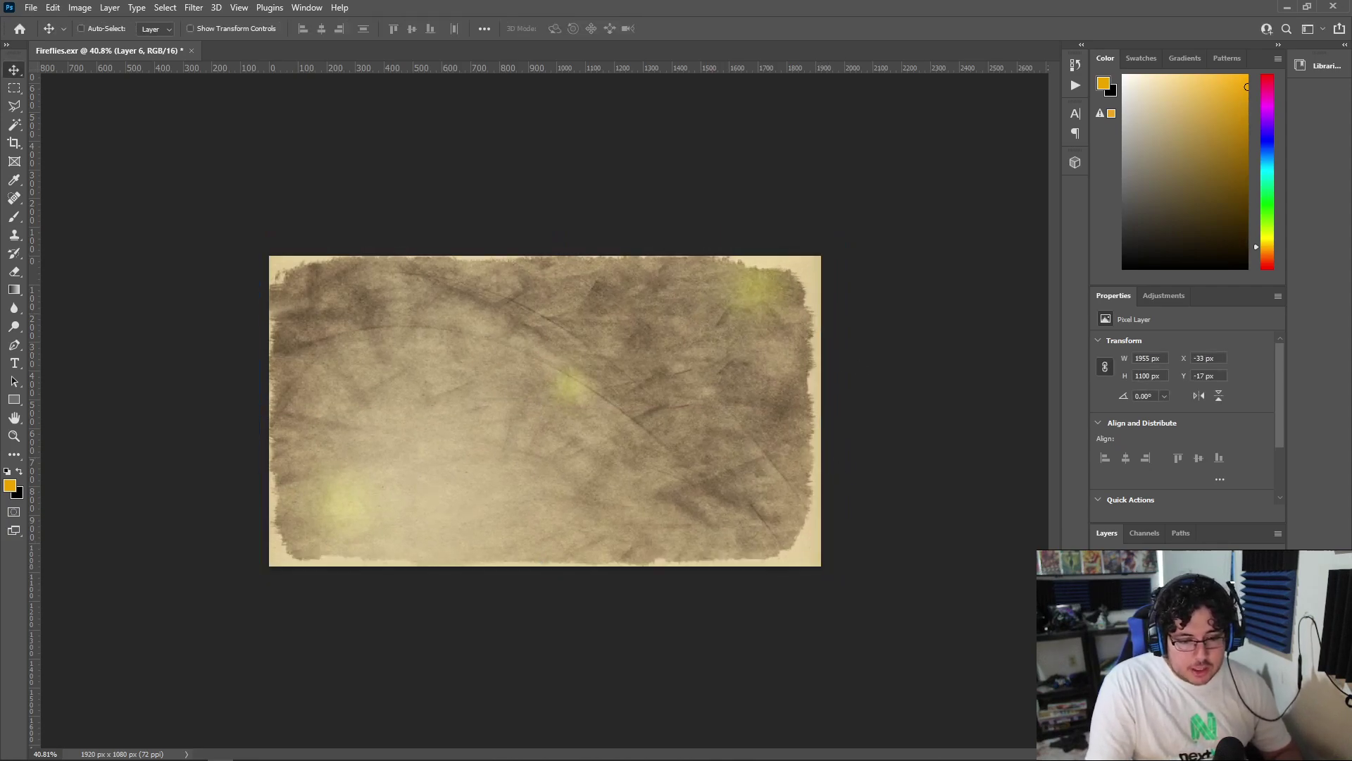
Blend the paper texture into the scene with a darkening blend mode and reduce its strength to a subtle overlay
click(1126, 560)
click(1127, 471)
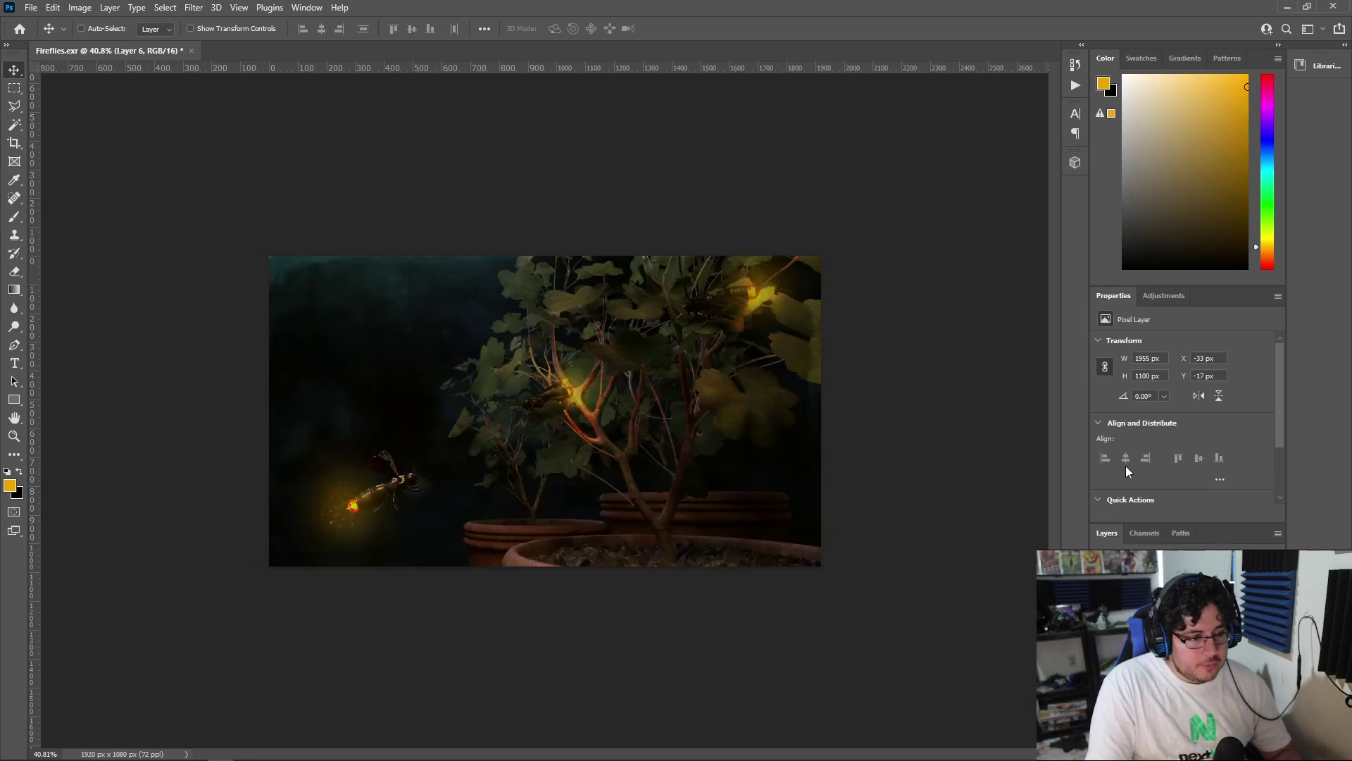
click(1100, 614)
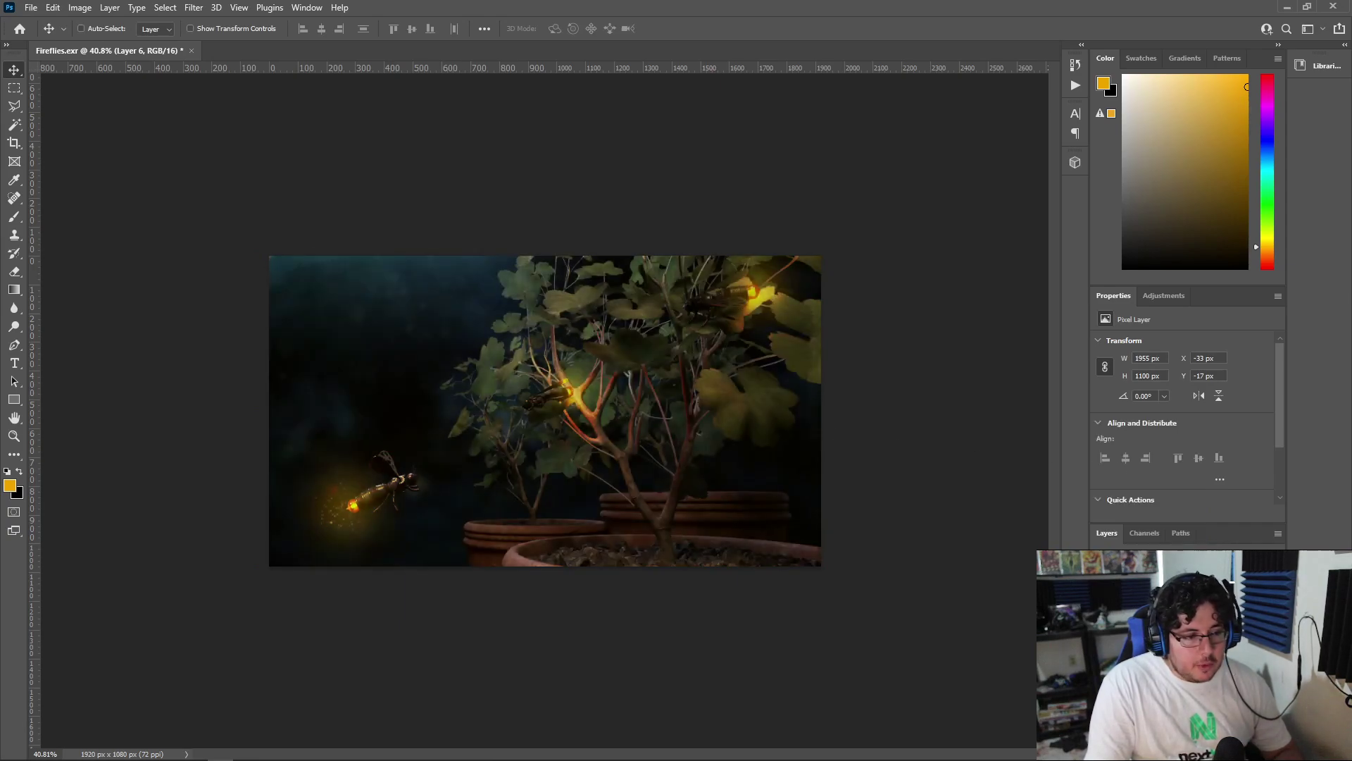
click(1100, 614)
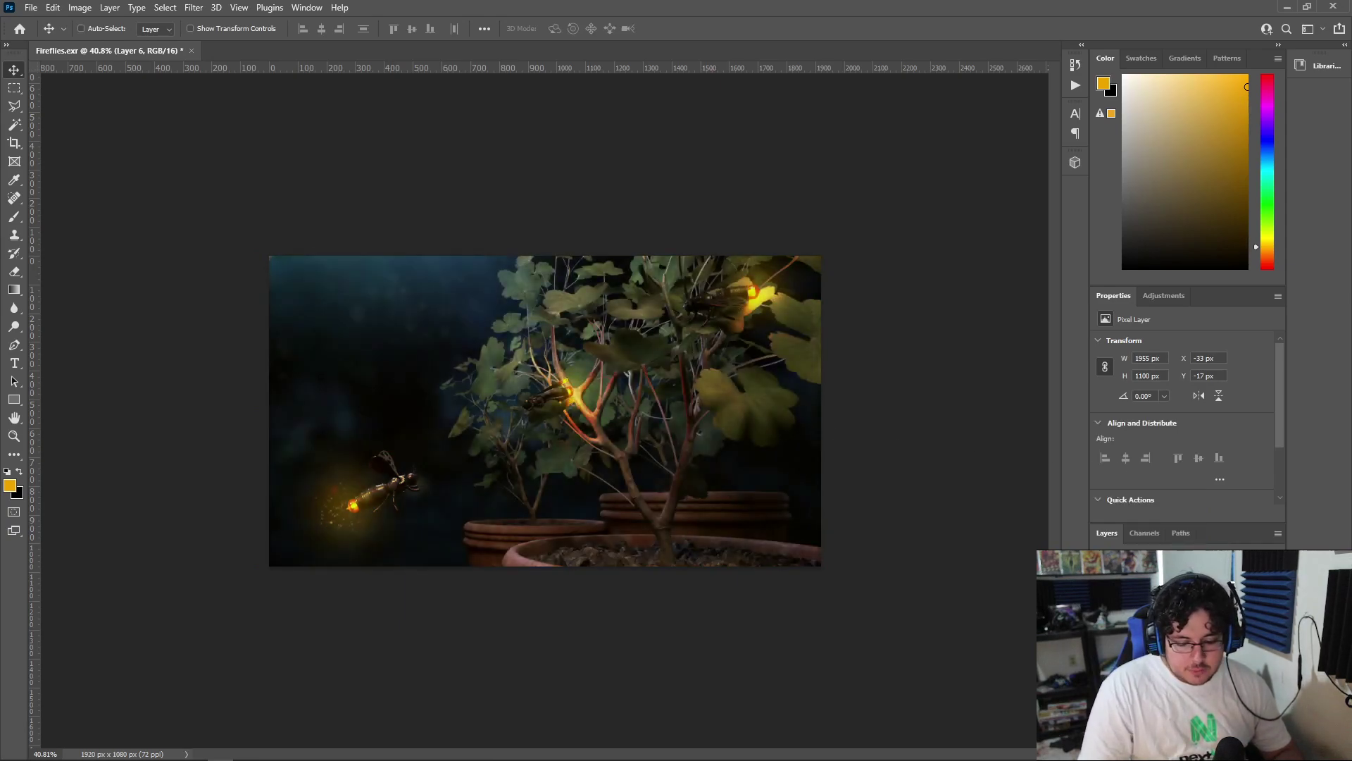
scroll(510, 440, up, 3)
scroll(510, 440, down, 1)
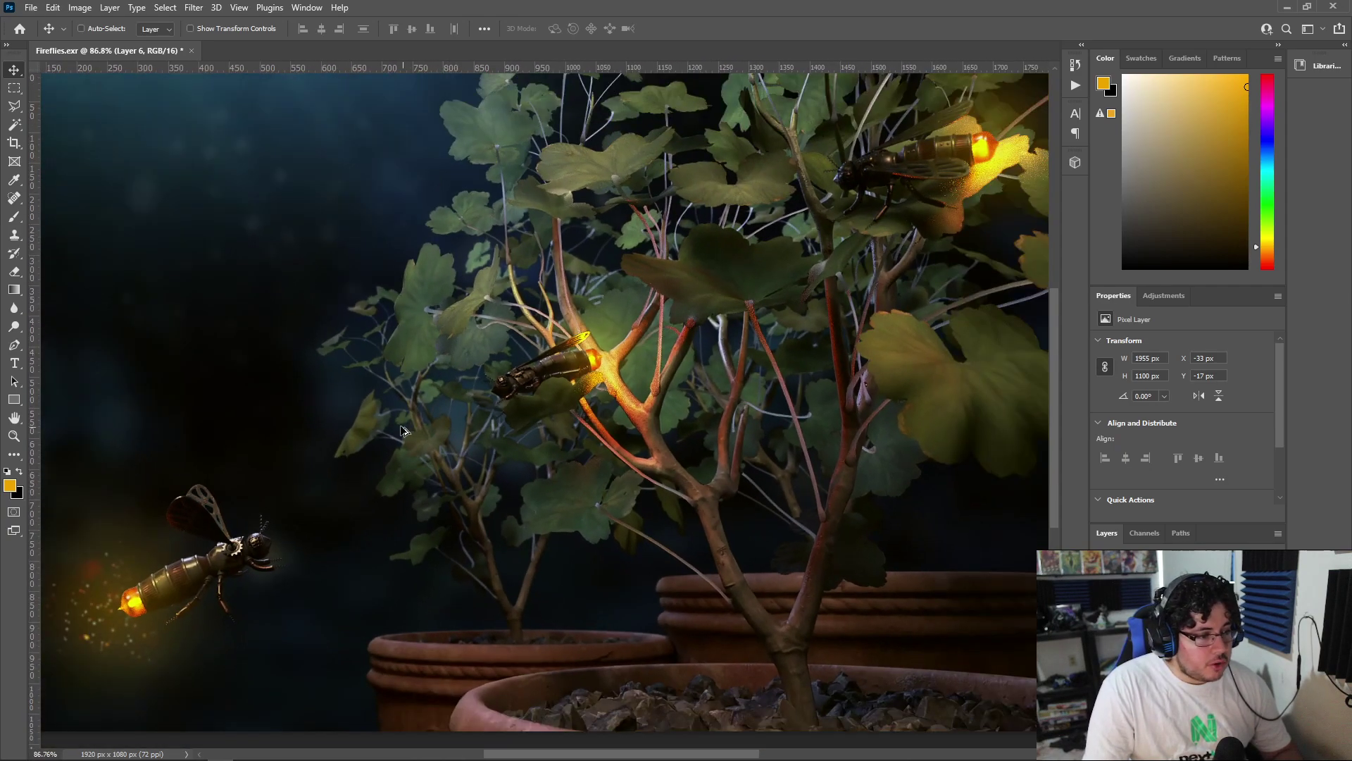
scroll(509, 440, down, 1)
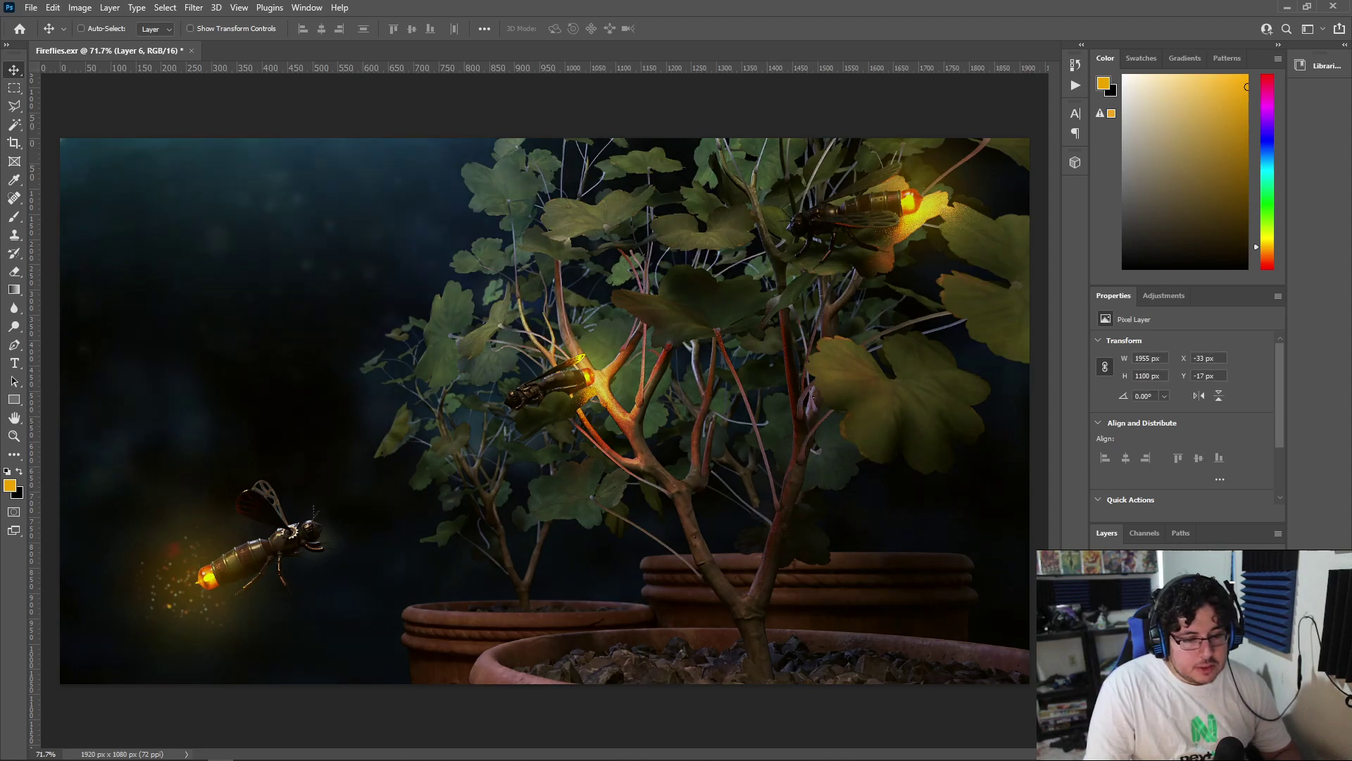
scroll(860, 441, down, 1)
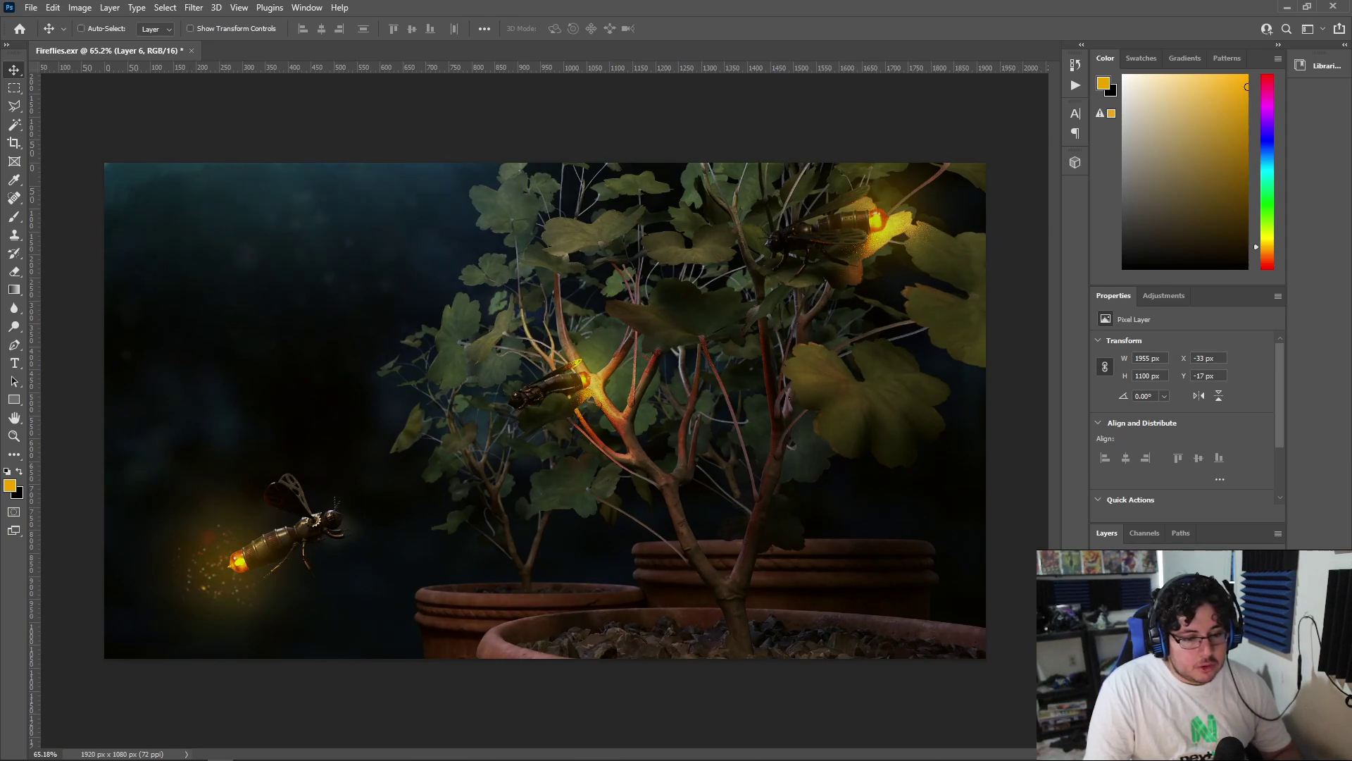
Add a new layer above the paper texture and darken the scene's bottom edge with a 338 px soft black brush
click(1183, 634)
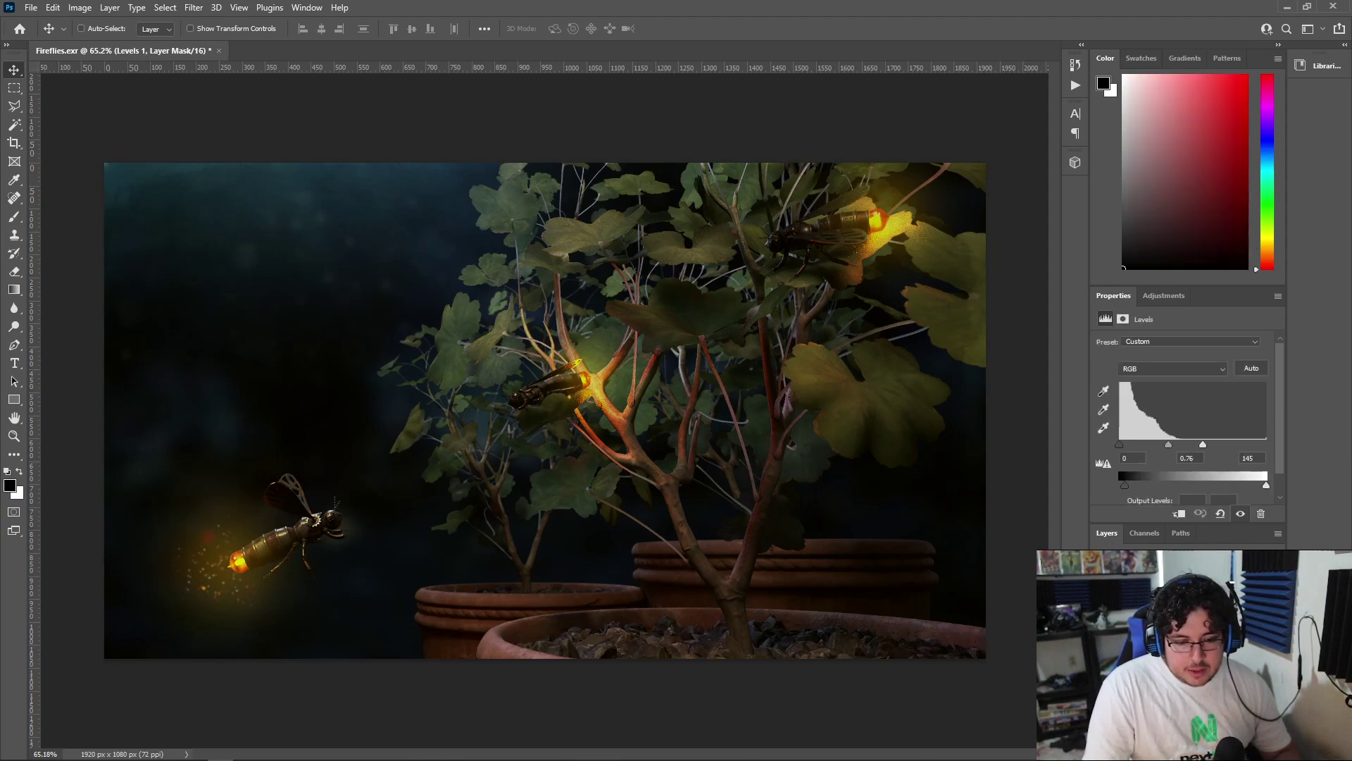
click(1183, 647)
scroll(798, 398, down, 1)
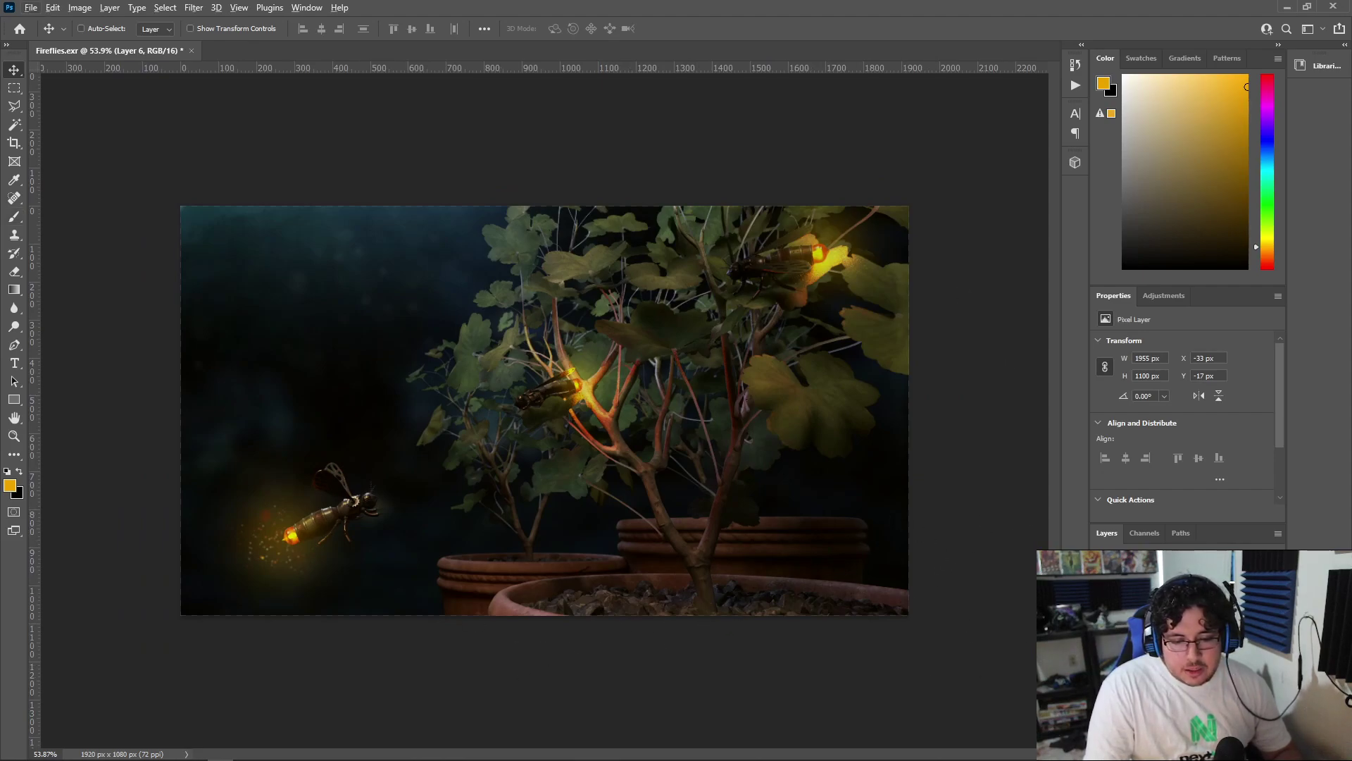
key(ctrl+shift+alt+n)
key(b)
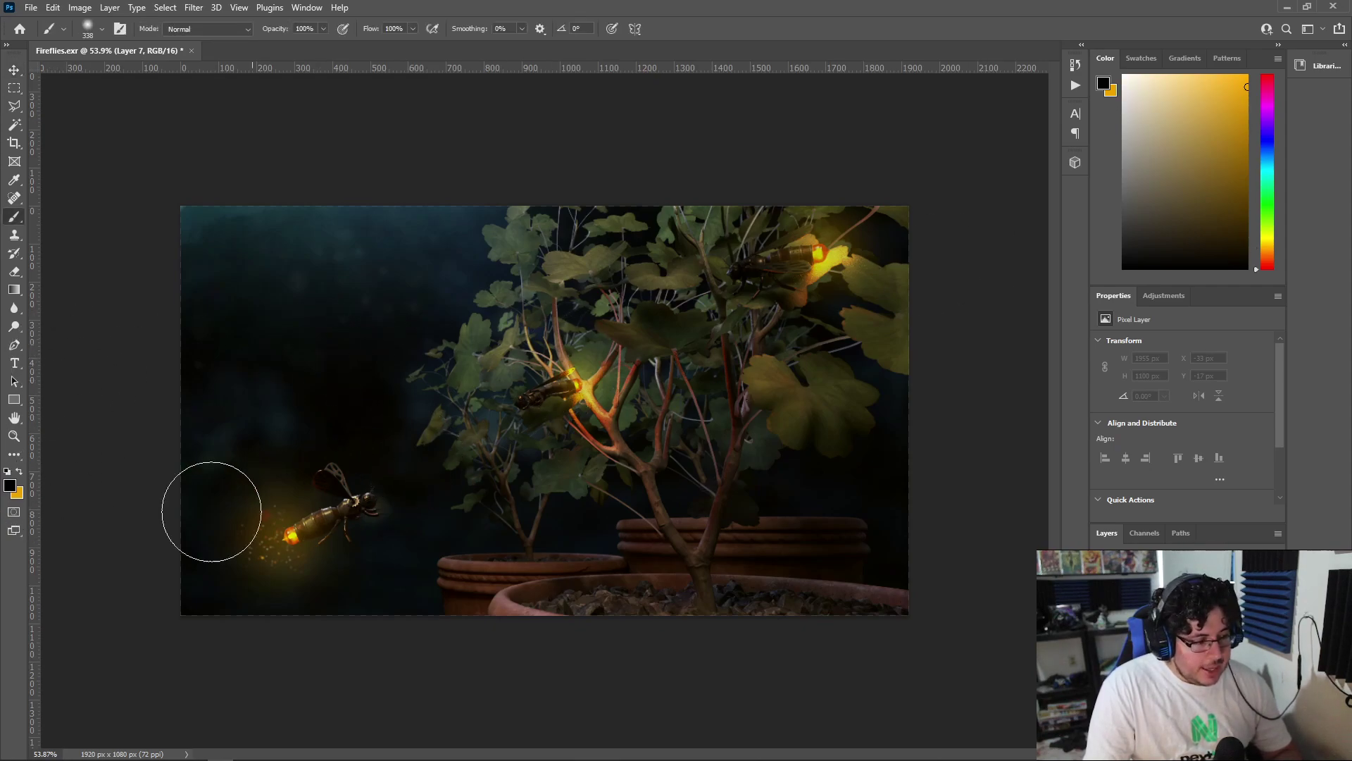
key(x)
mouse_move(910, 596)
mouse_down()
mouse_move(905, 568)
mouse_move(299, 694)
mouse_move(432, 704)
mouse_up()
drag(979, 537, 314, 646)
key(ctrl+z)
key(ctrl+z)
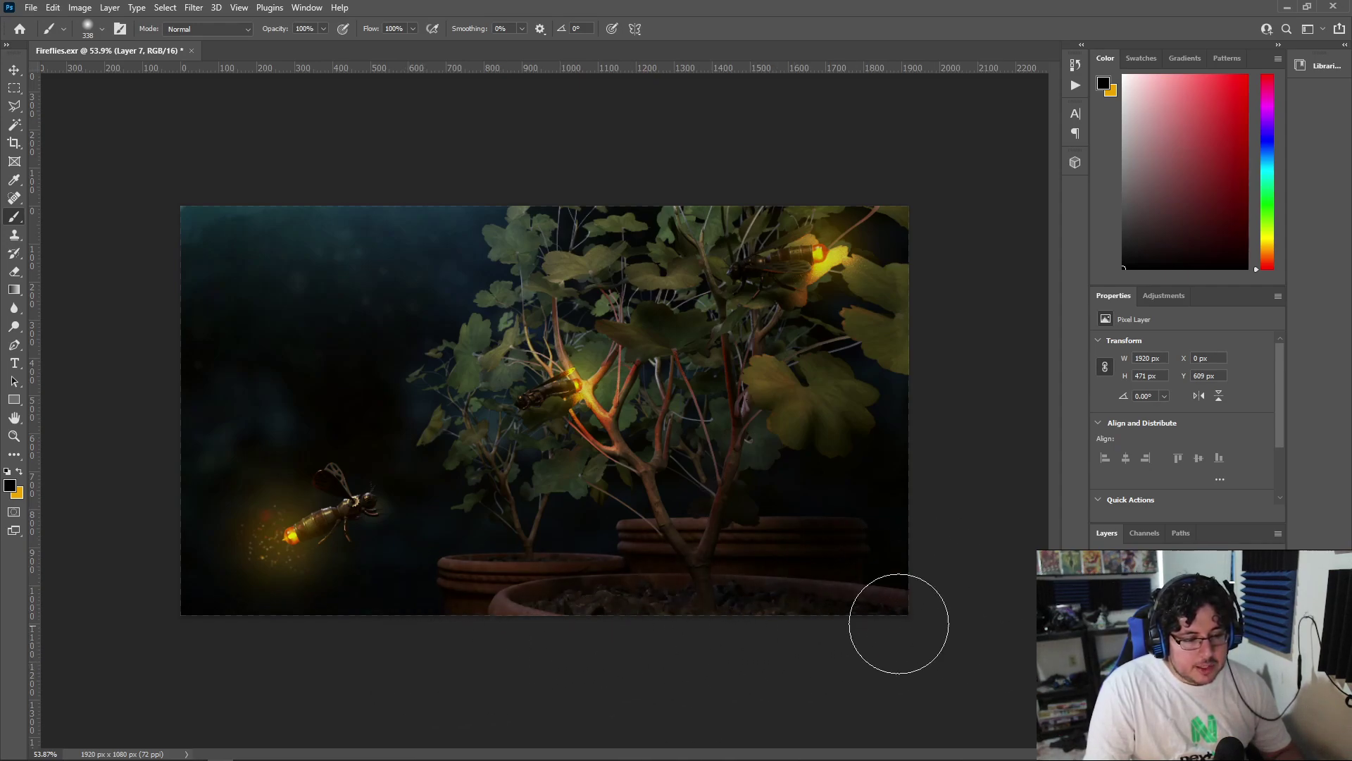
Soften the black shading over the pots with an 1811 px soft eraser
scroll(760, 525, down, 2)
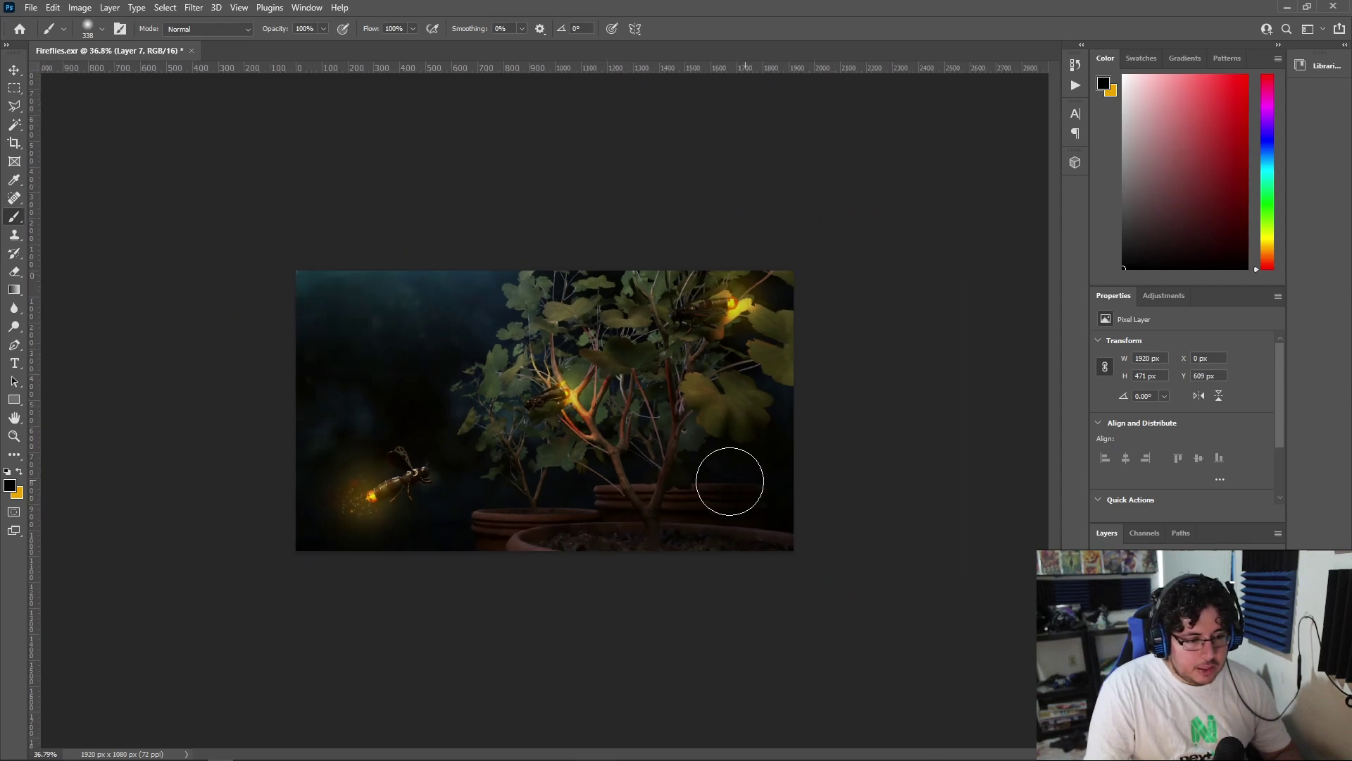
key(e)
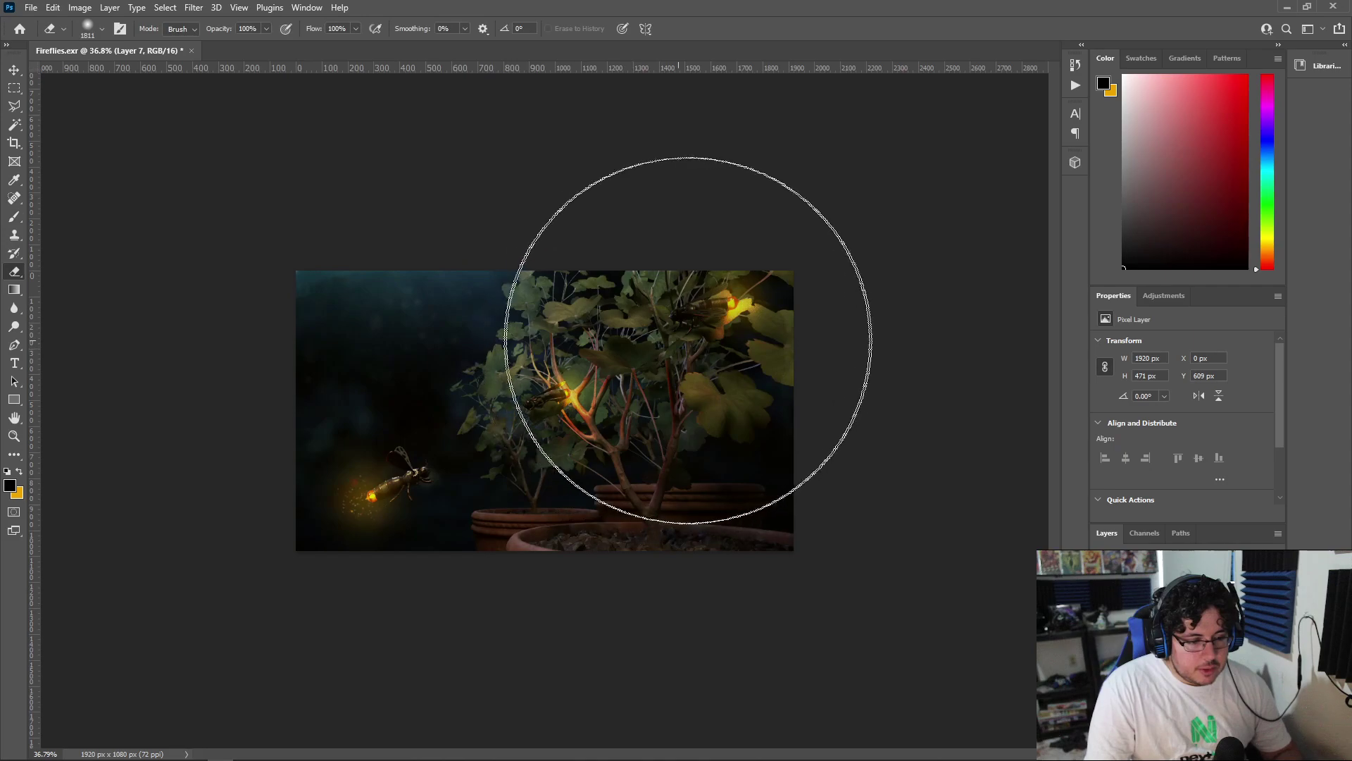
scroll(619, 414, up, 2)
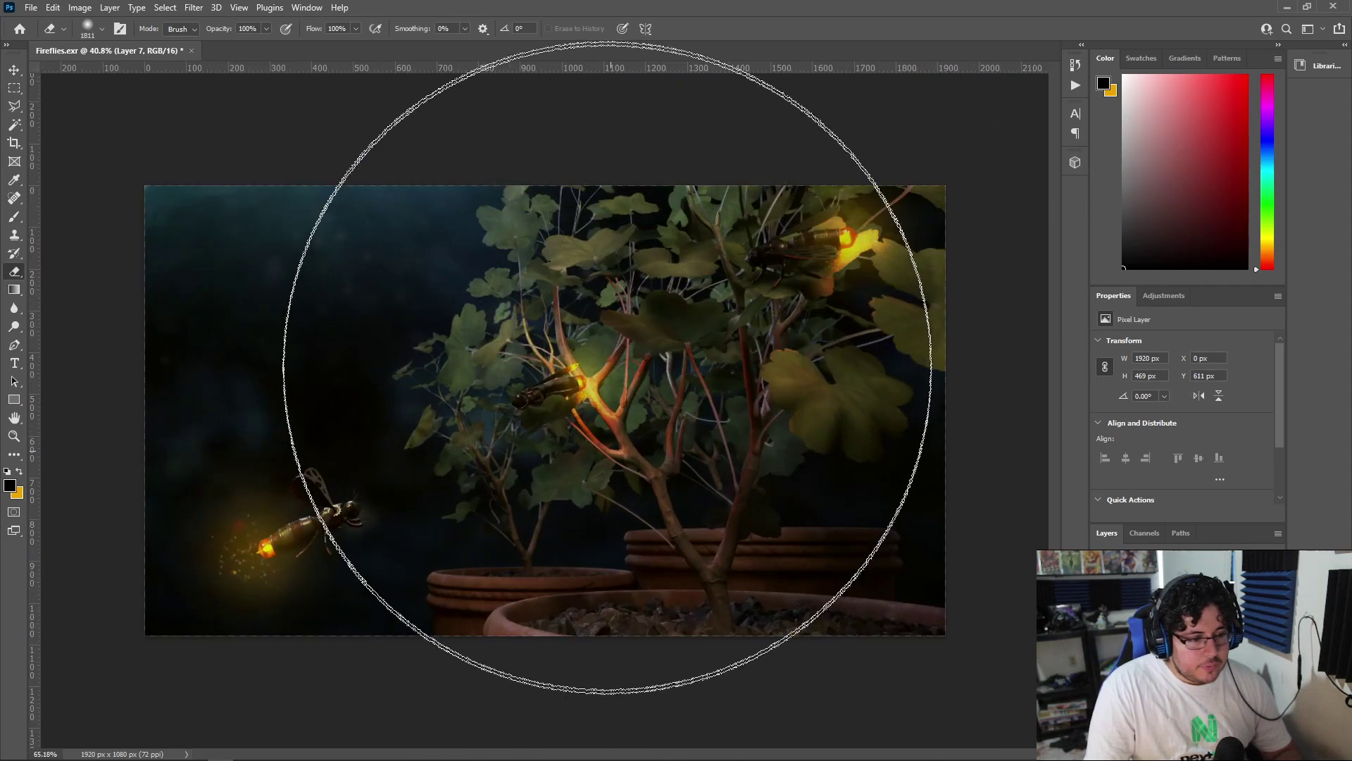
scroll(483, 332, up, 1)
scroll(755, 393, down, 3)
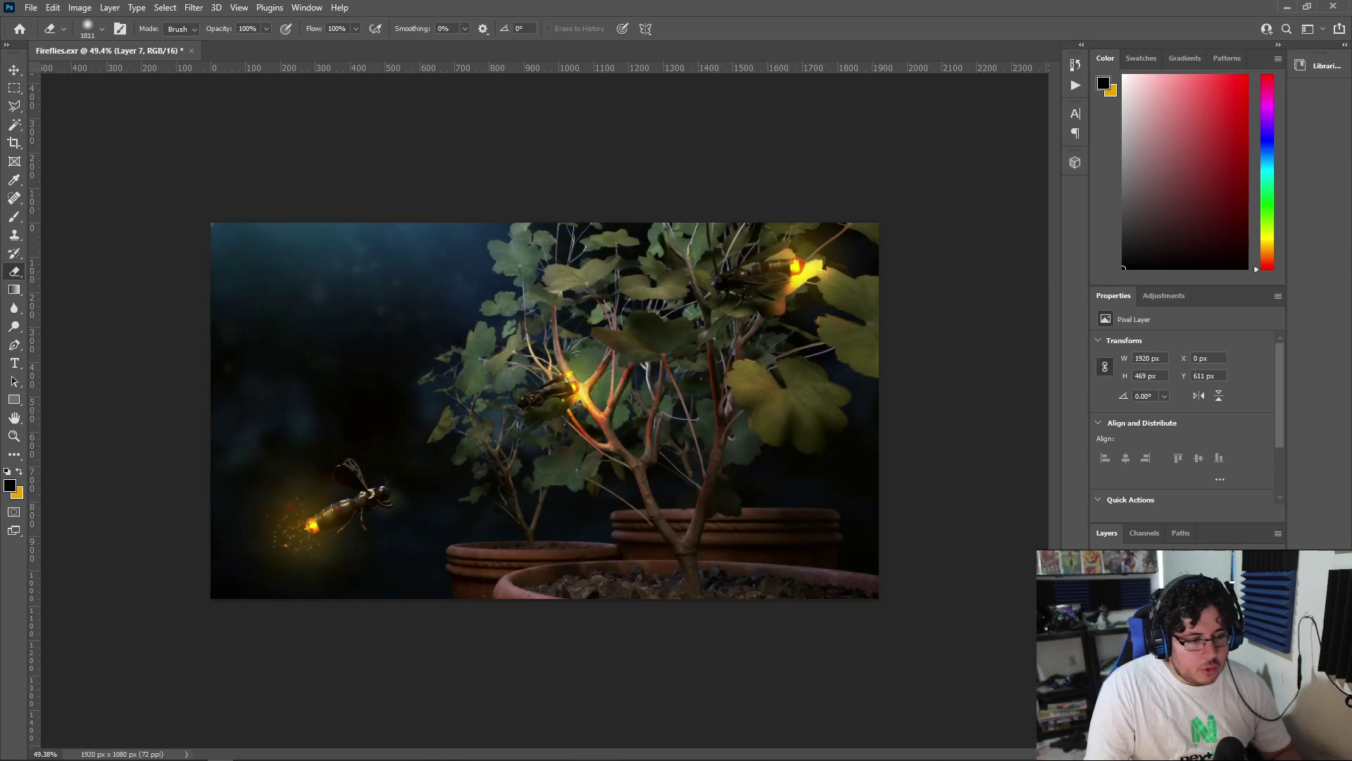
Group the post-production layers above the render and name the group PostProduction
key(alt+bracketleft)
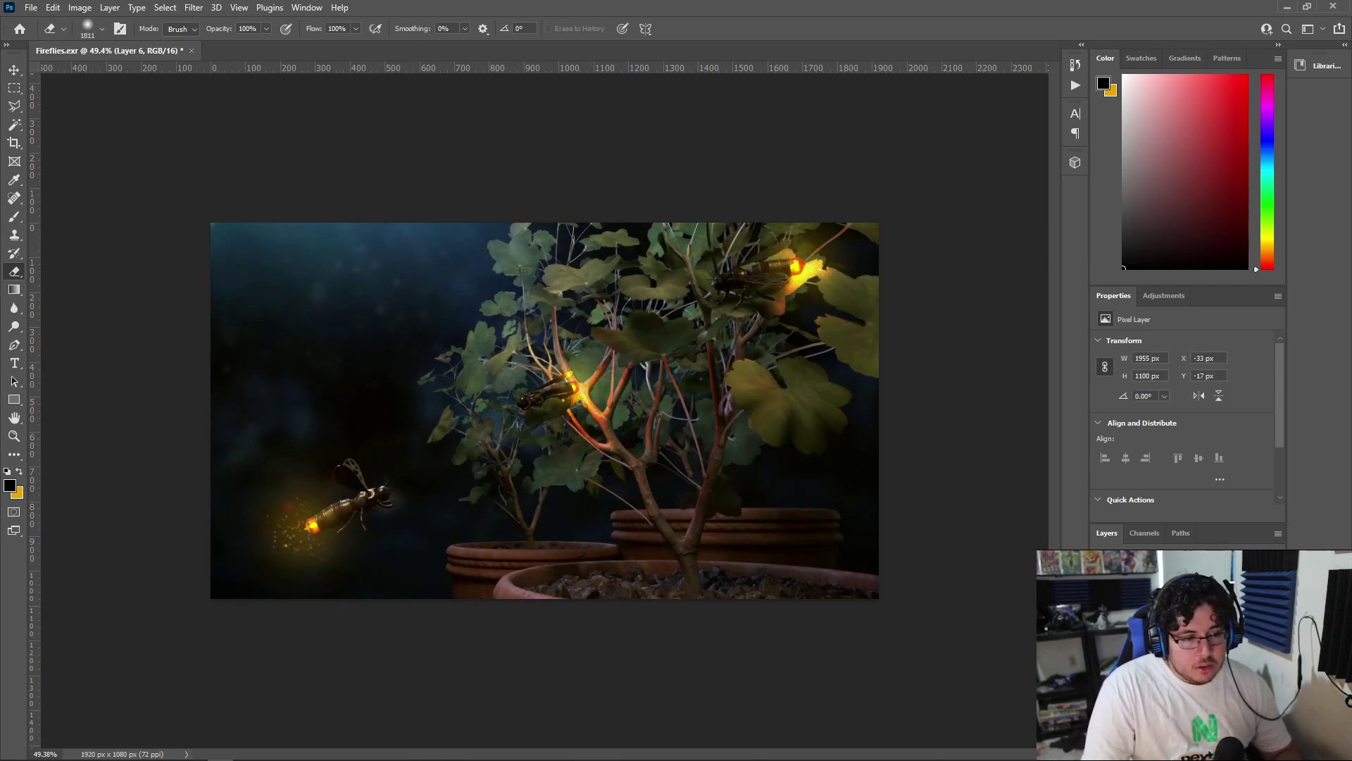
click(1163, 705)
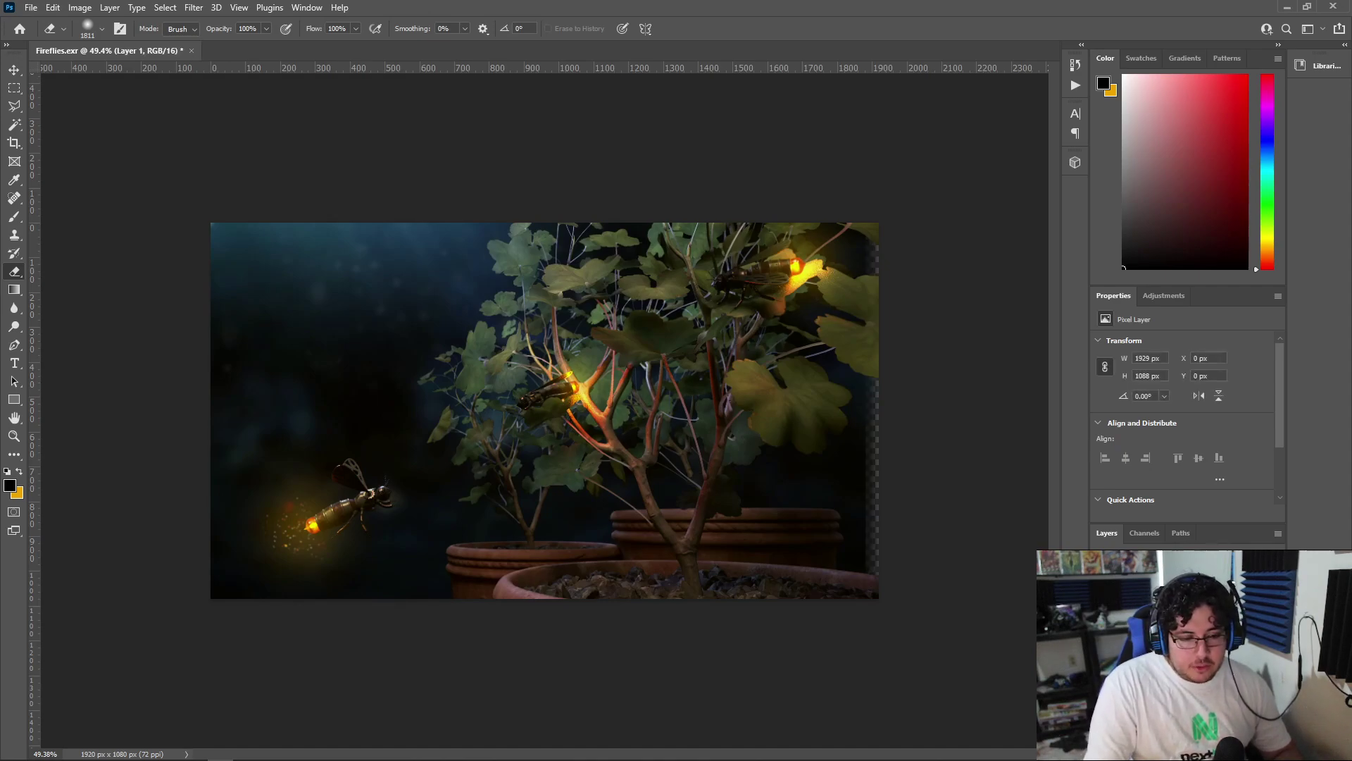
key(alt+bracketright)
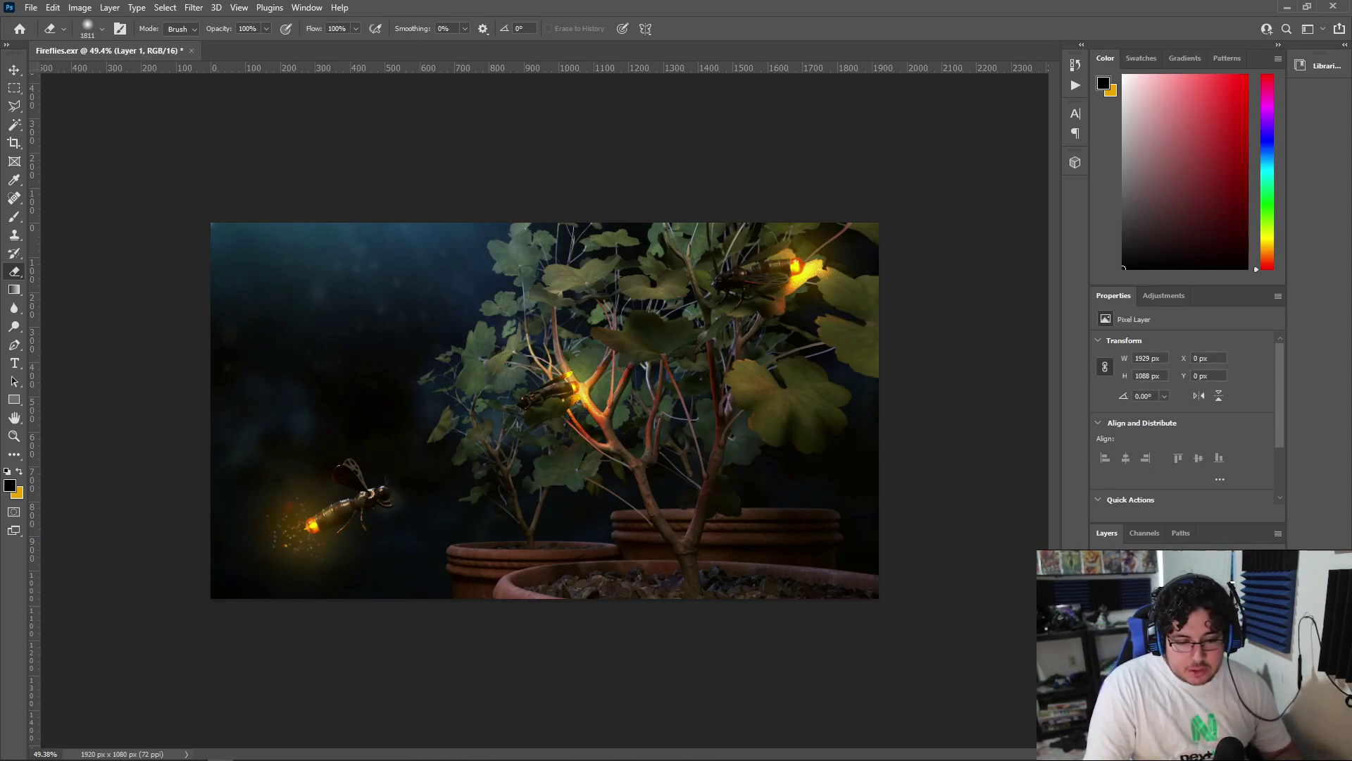
shift+click(1163, 661)
key(ctrl+g)
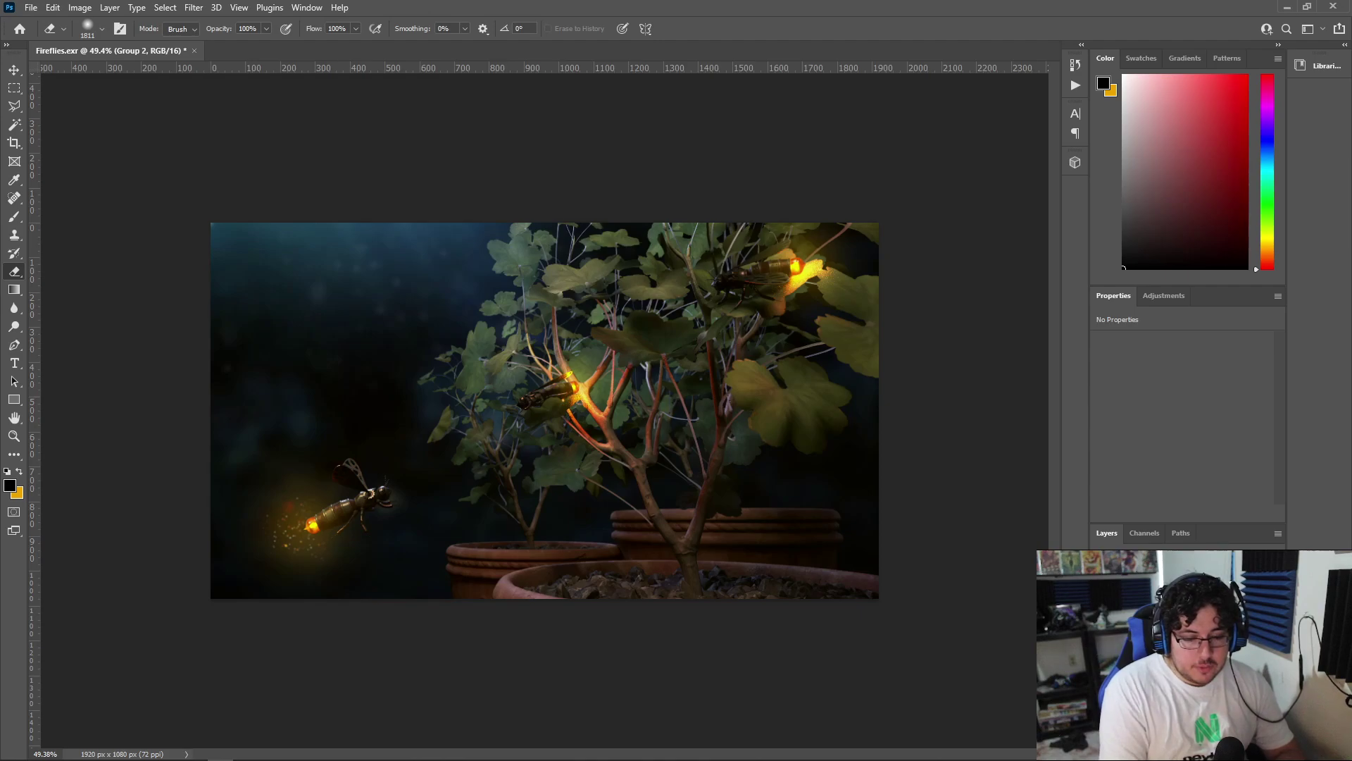
key(Return)
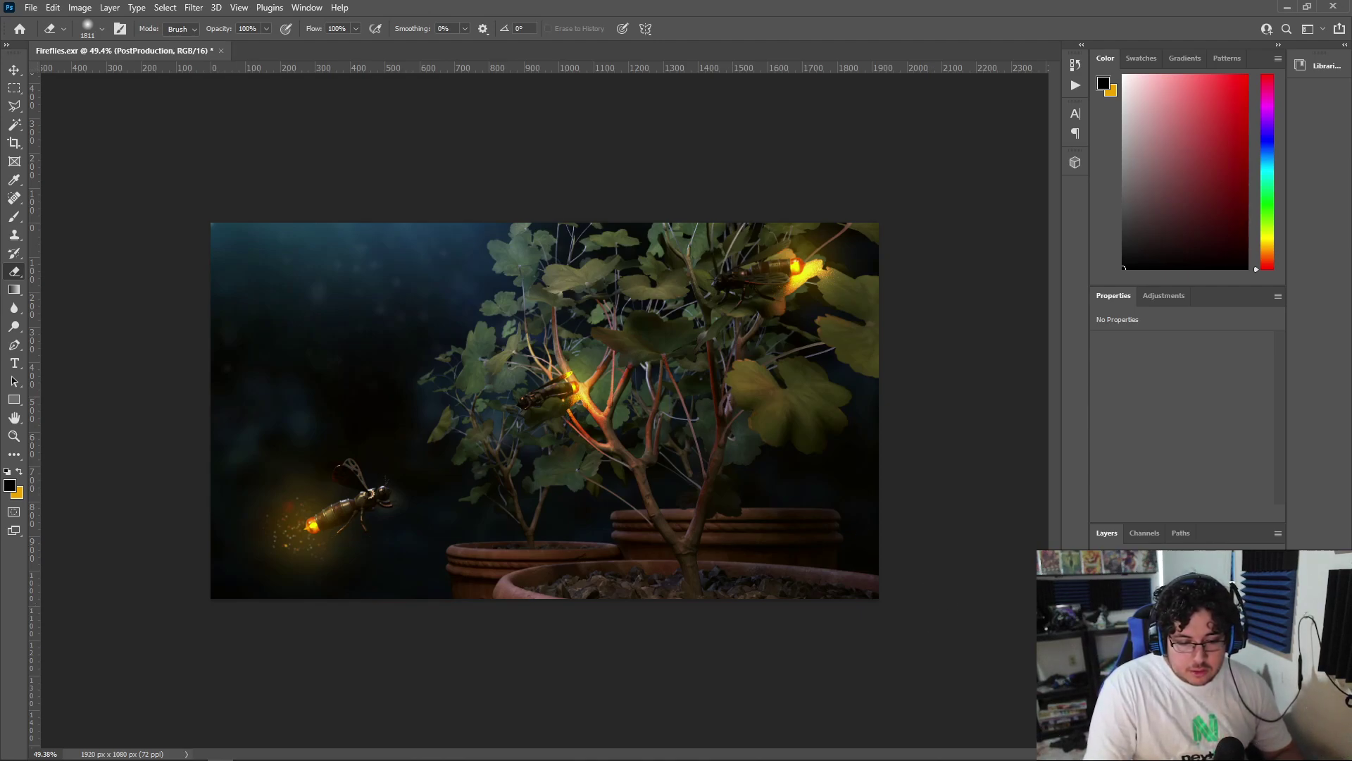
Inspect the BG and Layer 1 layers, and compare the scene with and without the PostProduction group
click(1162, 648)
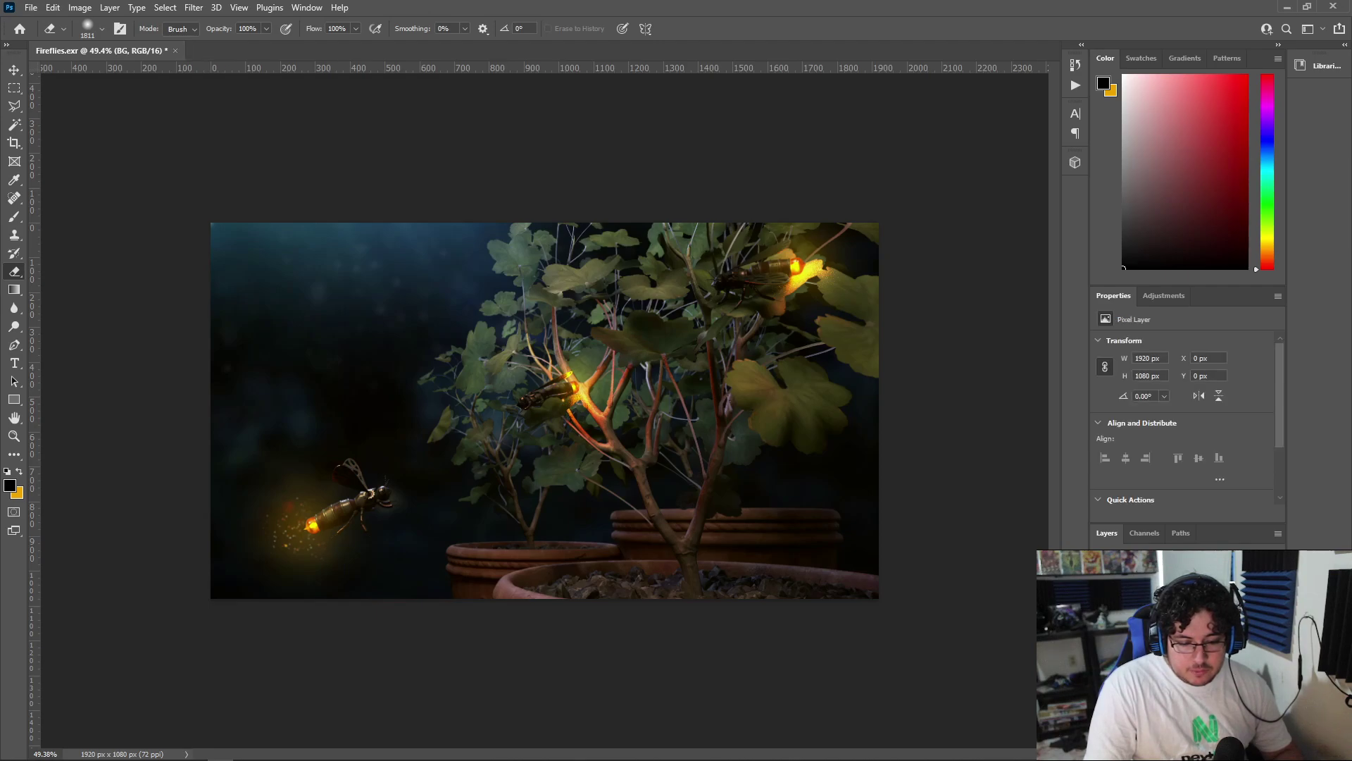
click(1099, 648)
click(1162, 662)
click(1099, 648)
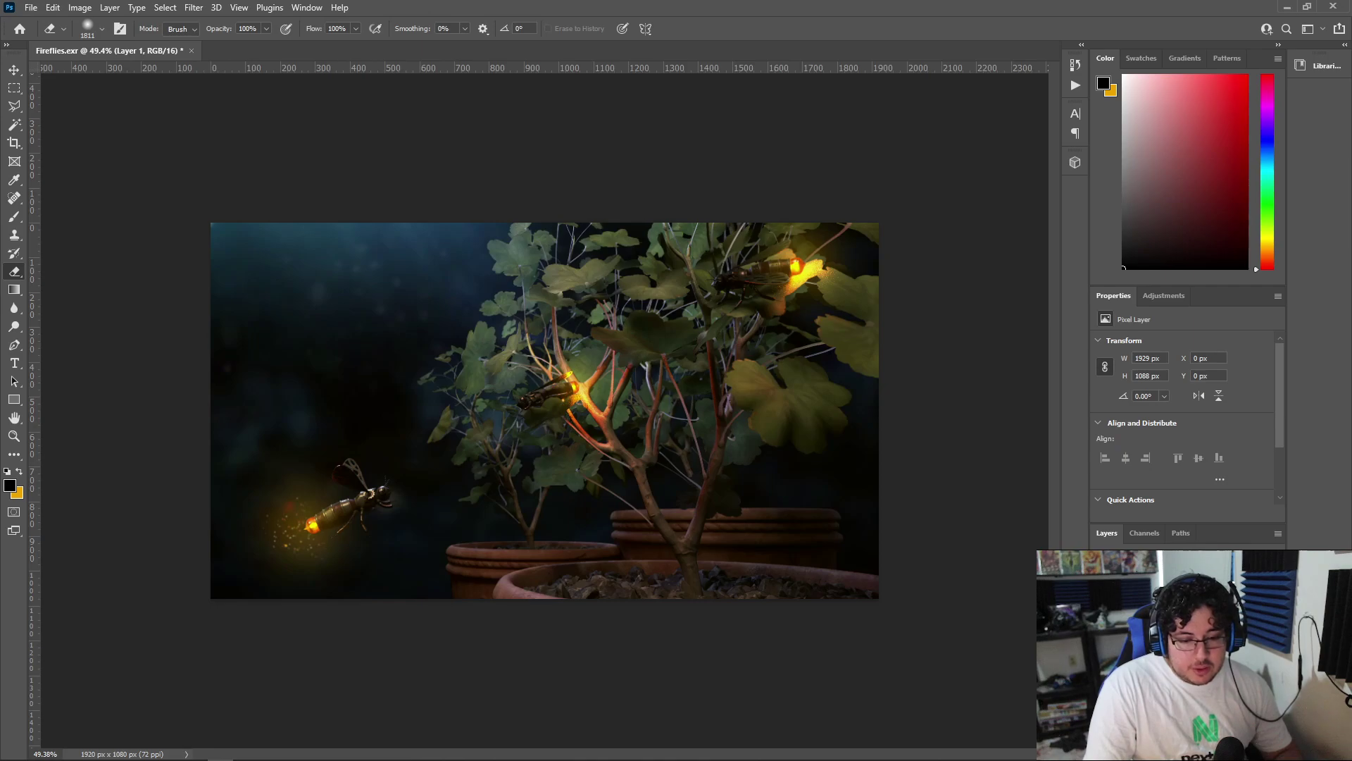
click(1162, 620)
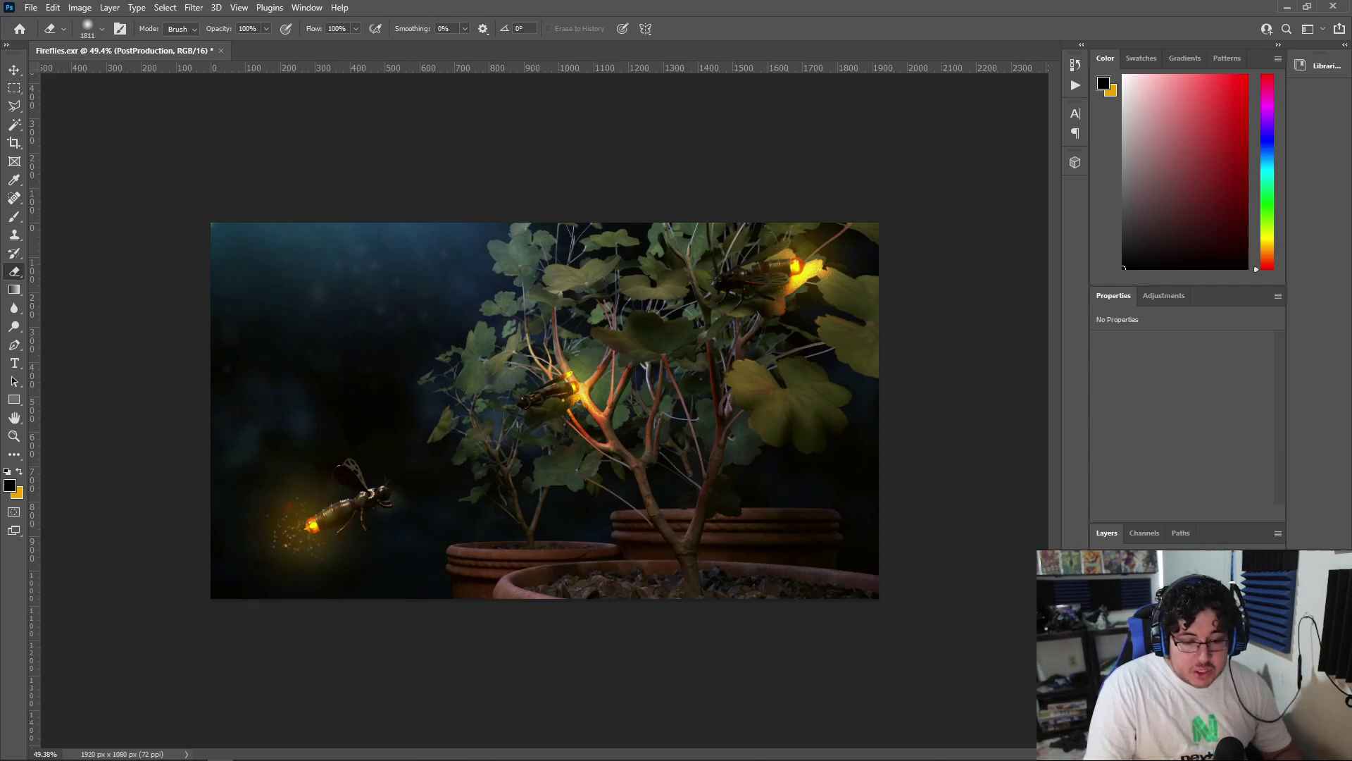
click(1099, 620)
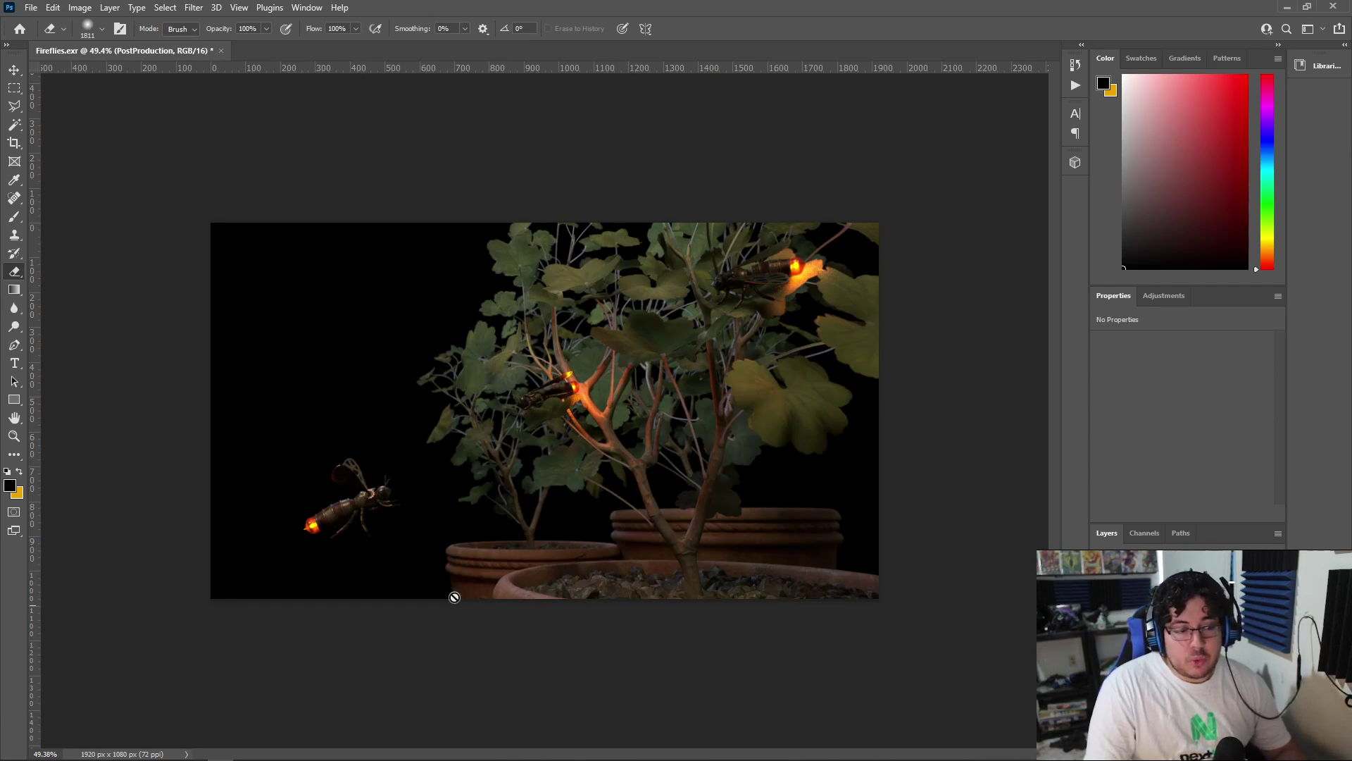
click(1099, 619)
scroll(609, 426, up, 3)
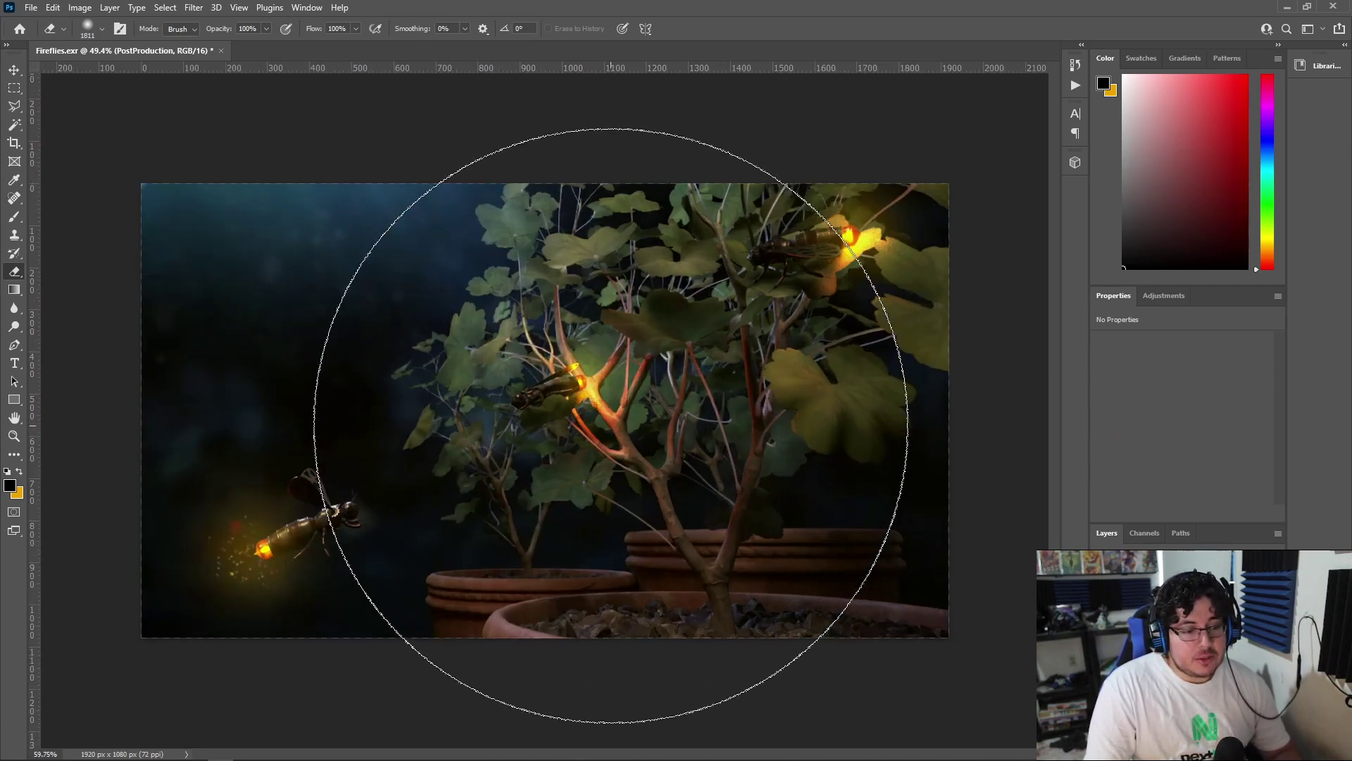
Examine the graded scene as a whole and up close around the fireflies, branches and leaves
scroll(464, 354, down, 1)
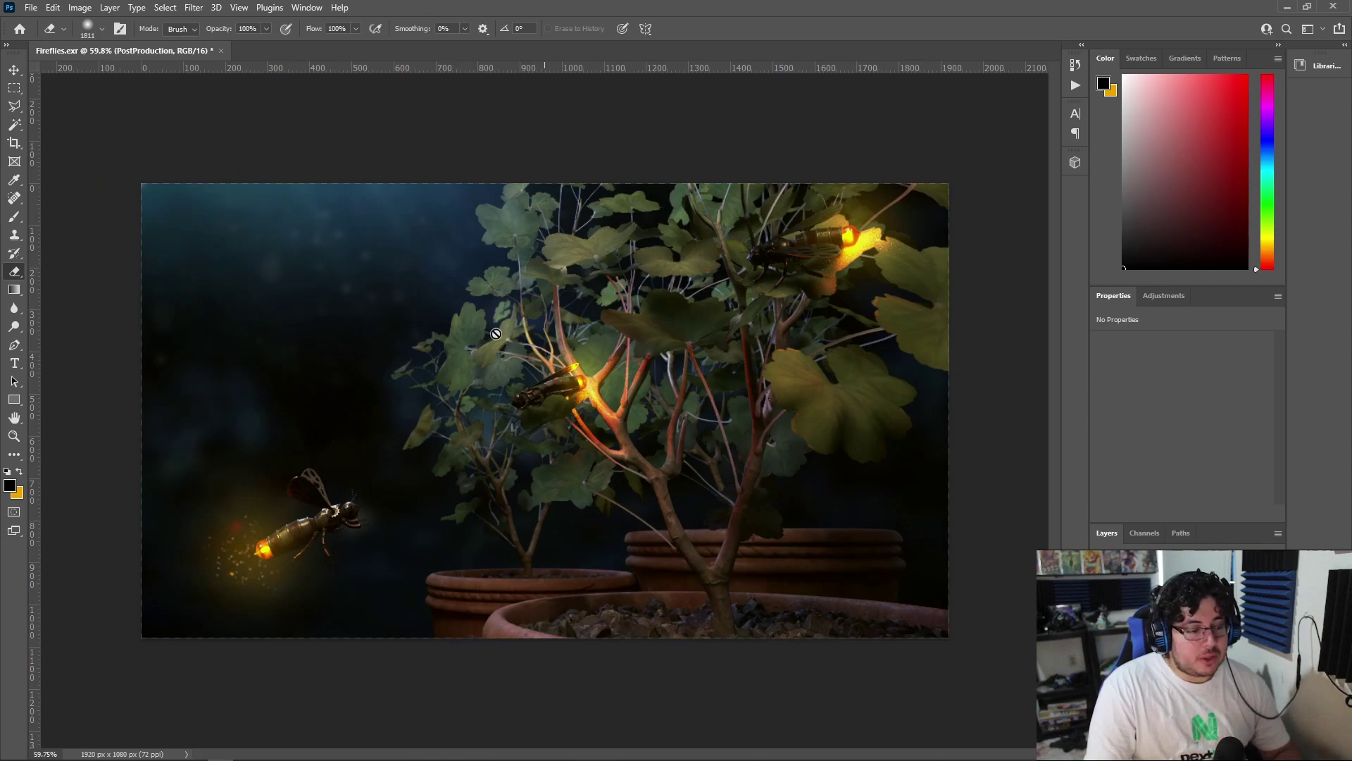
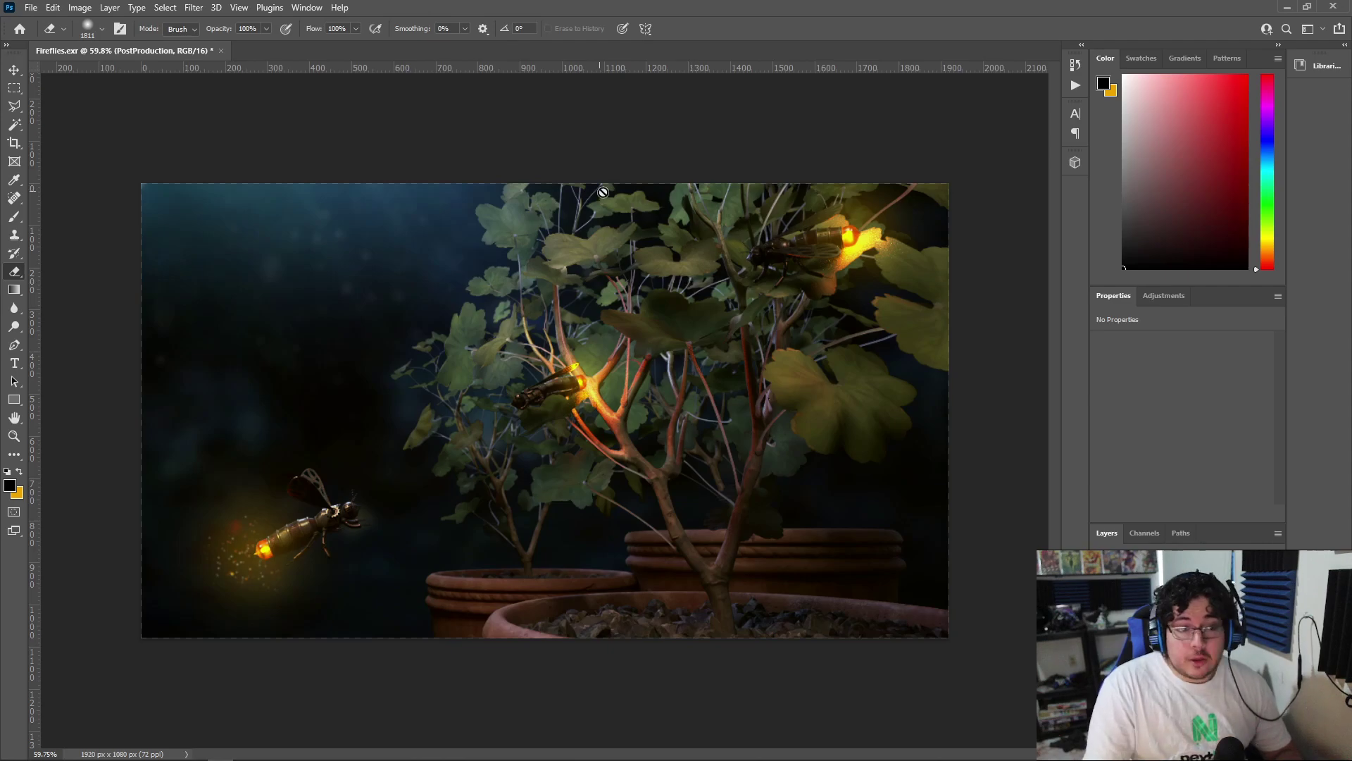
scroll(705, 268, down, 4)
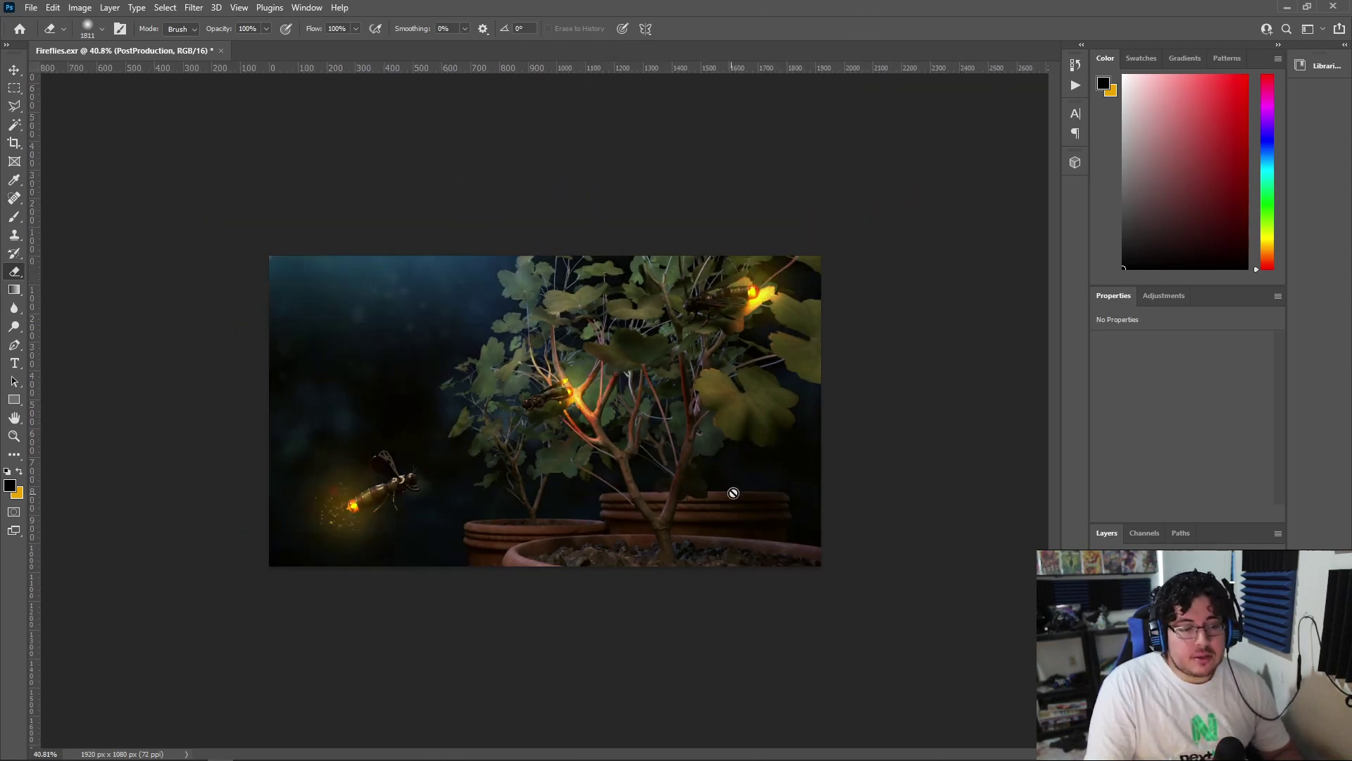
scroll(546, 423, up, 2)
scroll(521, 394, down, 1)
scroll(559, 371, up, 1)
scroll(559, 371, up, 2)
scroll(578, 370, down, 3)
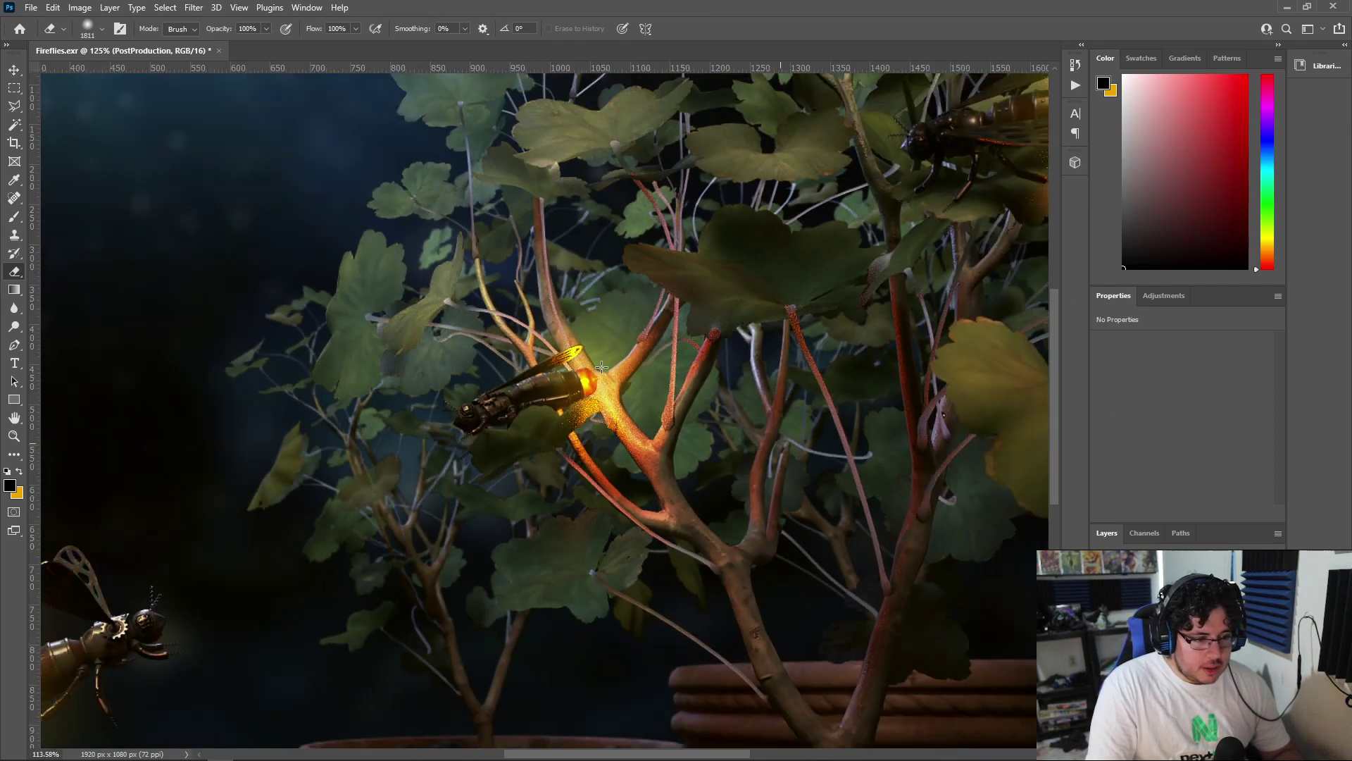
scroll(602, 366, down, 1)
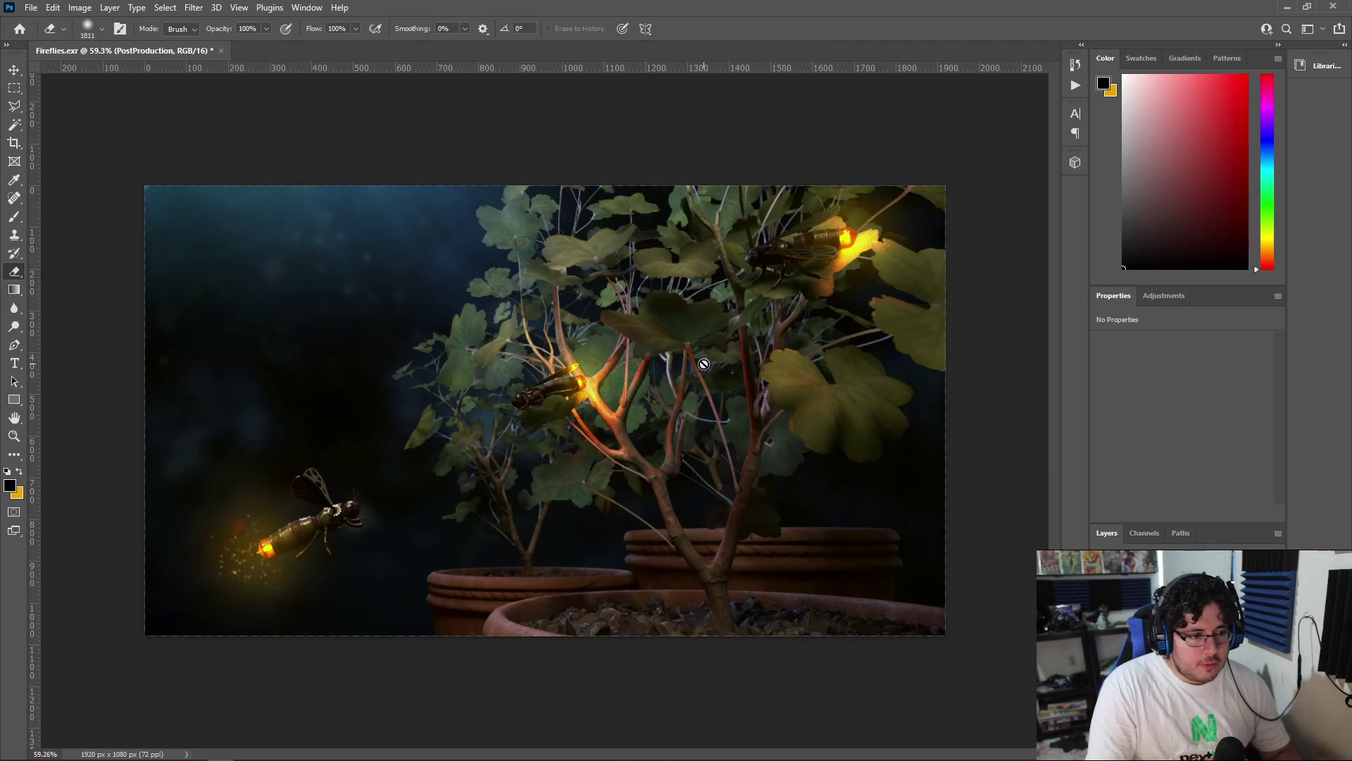
scroll(474, 429, up, 4)
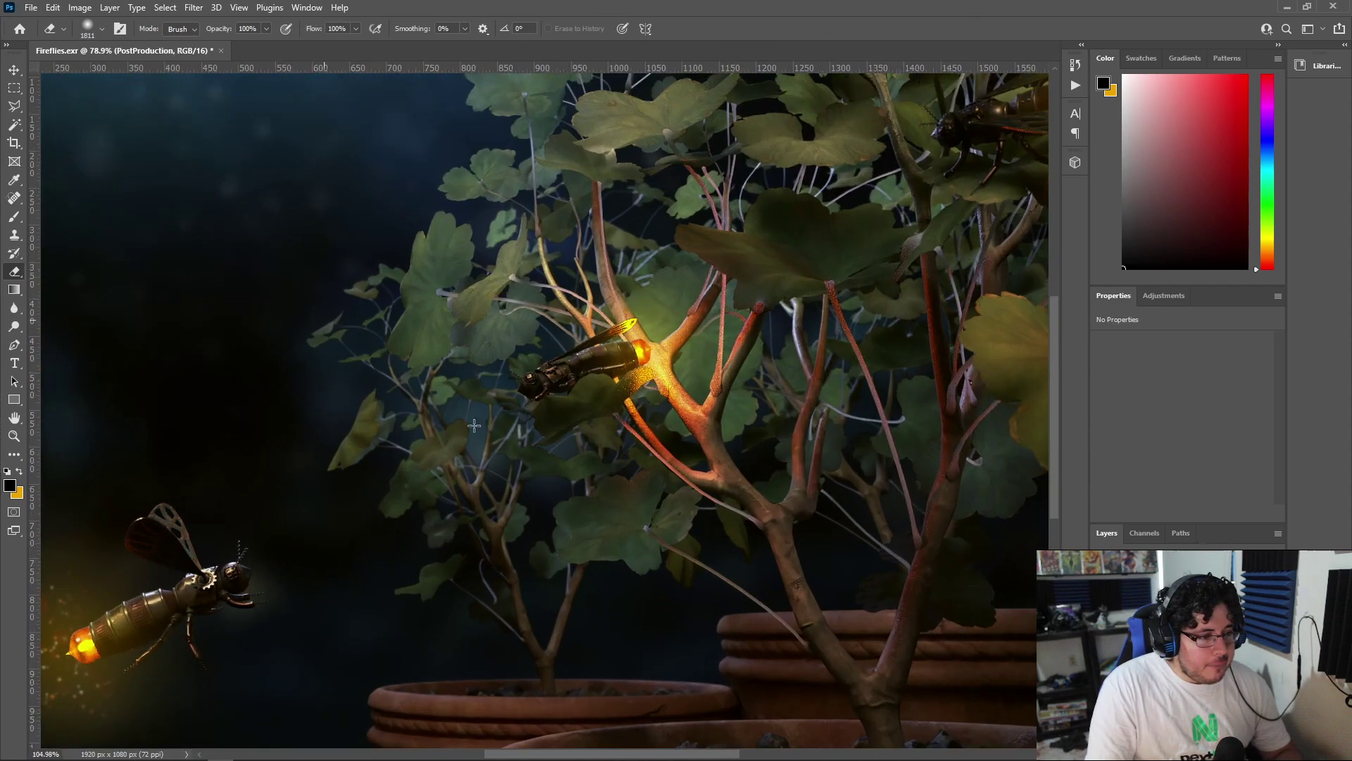
scroll(474, 426, down, 3)
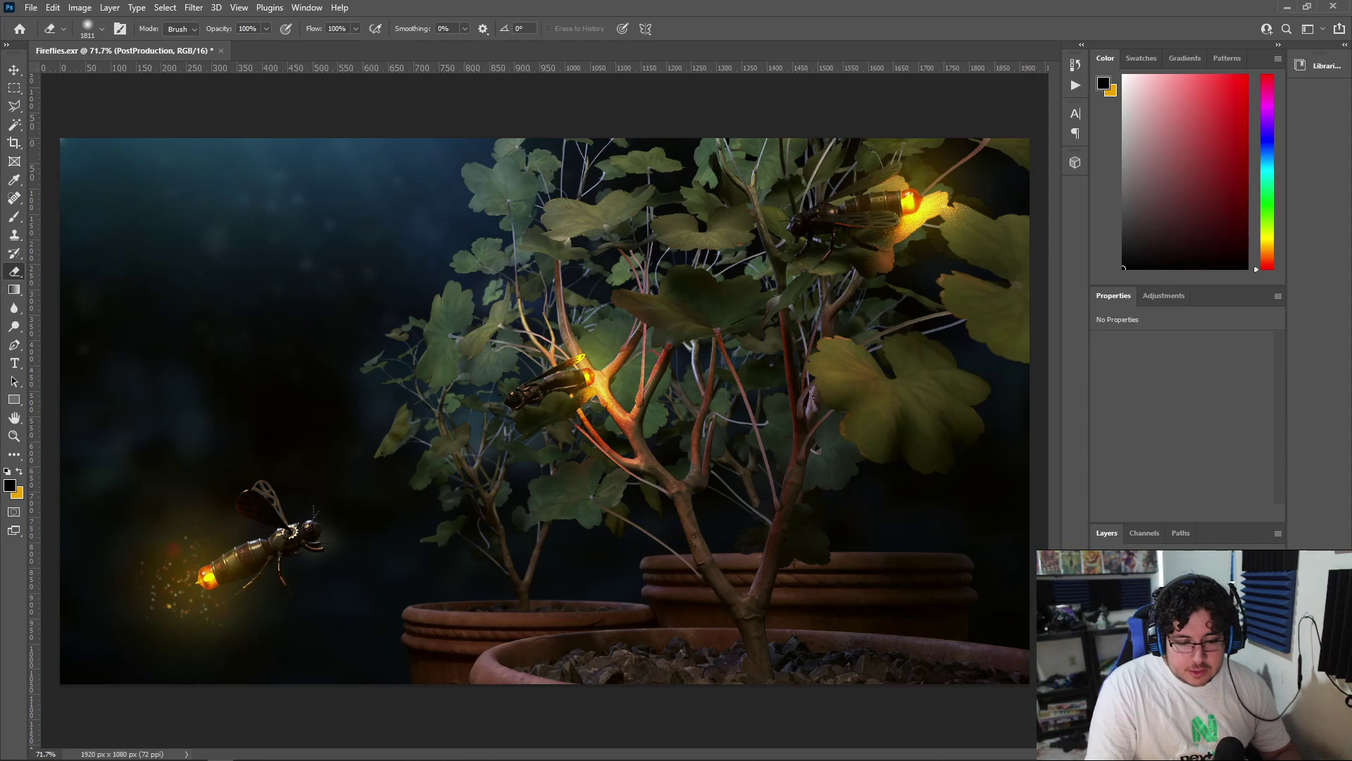
Try blurring a copy of the render layer with a 10 px Gaussian Blur and discard that copy
click(1168, 654)
click(1169, 634)
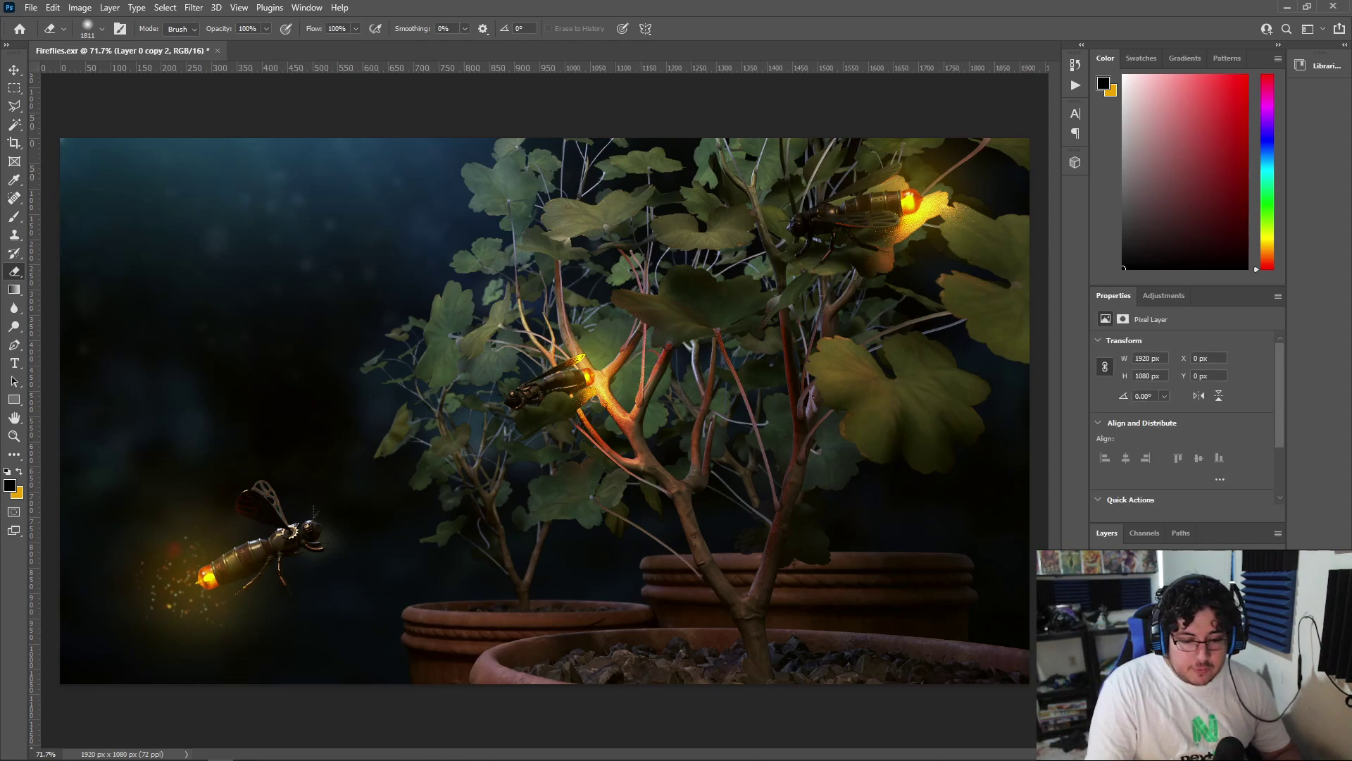
click(195, 8)
mouse_move(212, 187)
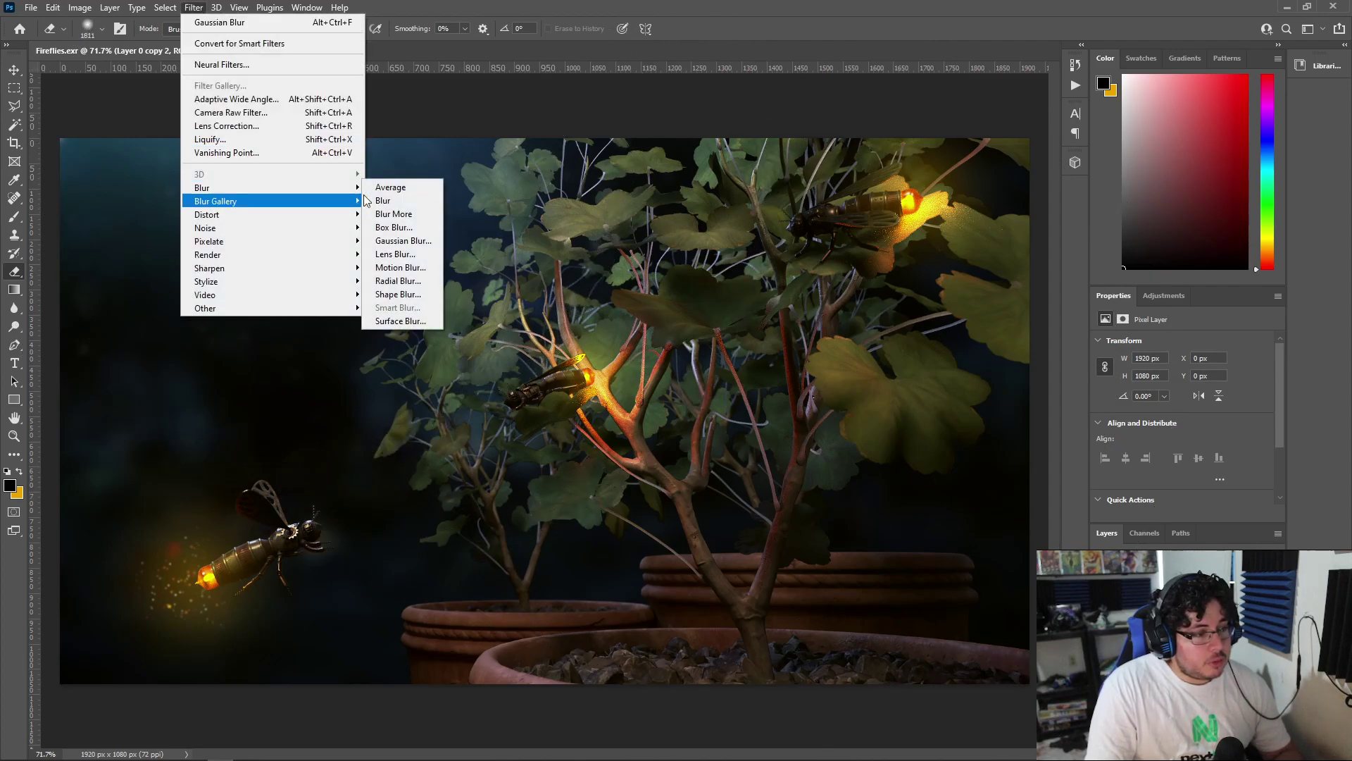
click(403, 240)
drag(755, 371, 766, 373)
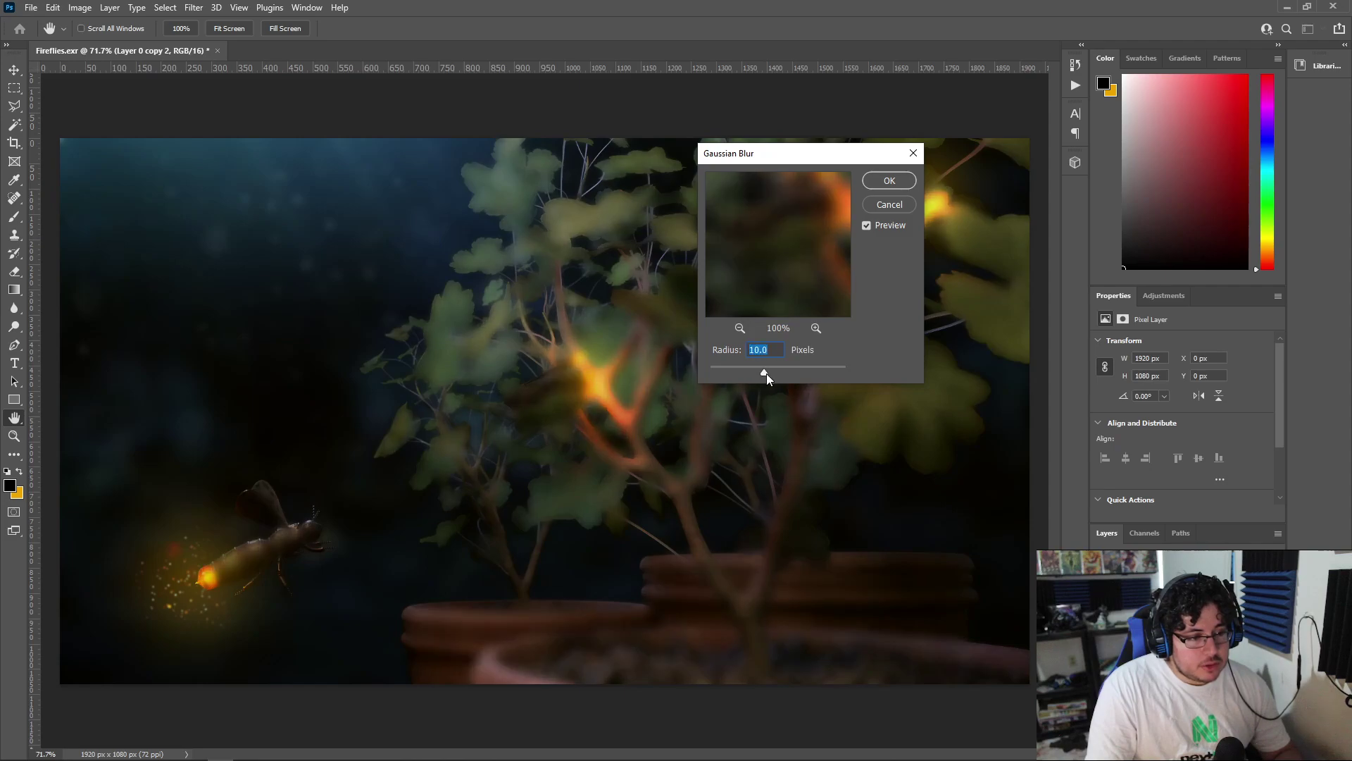
click(889, 181)
key(e)
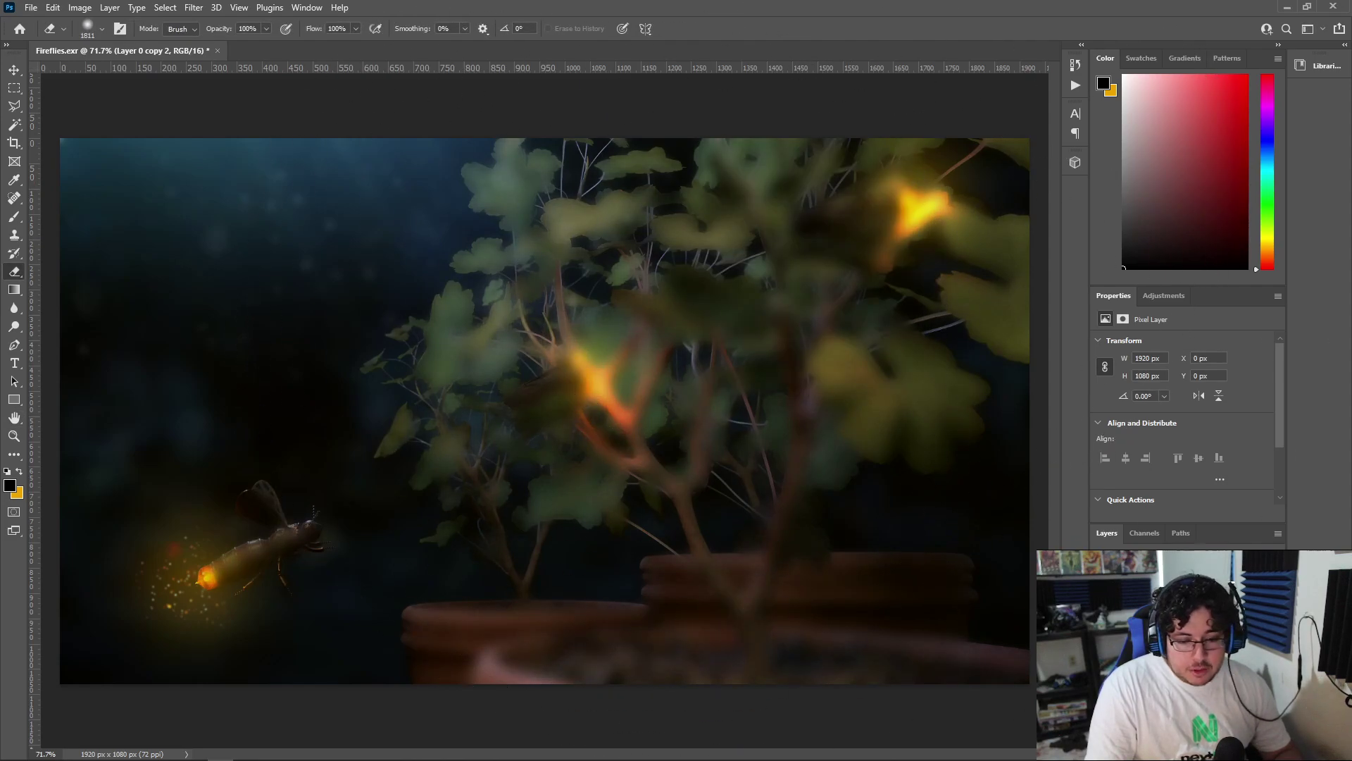
key(Delete)
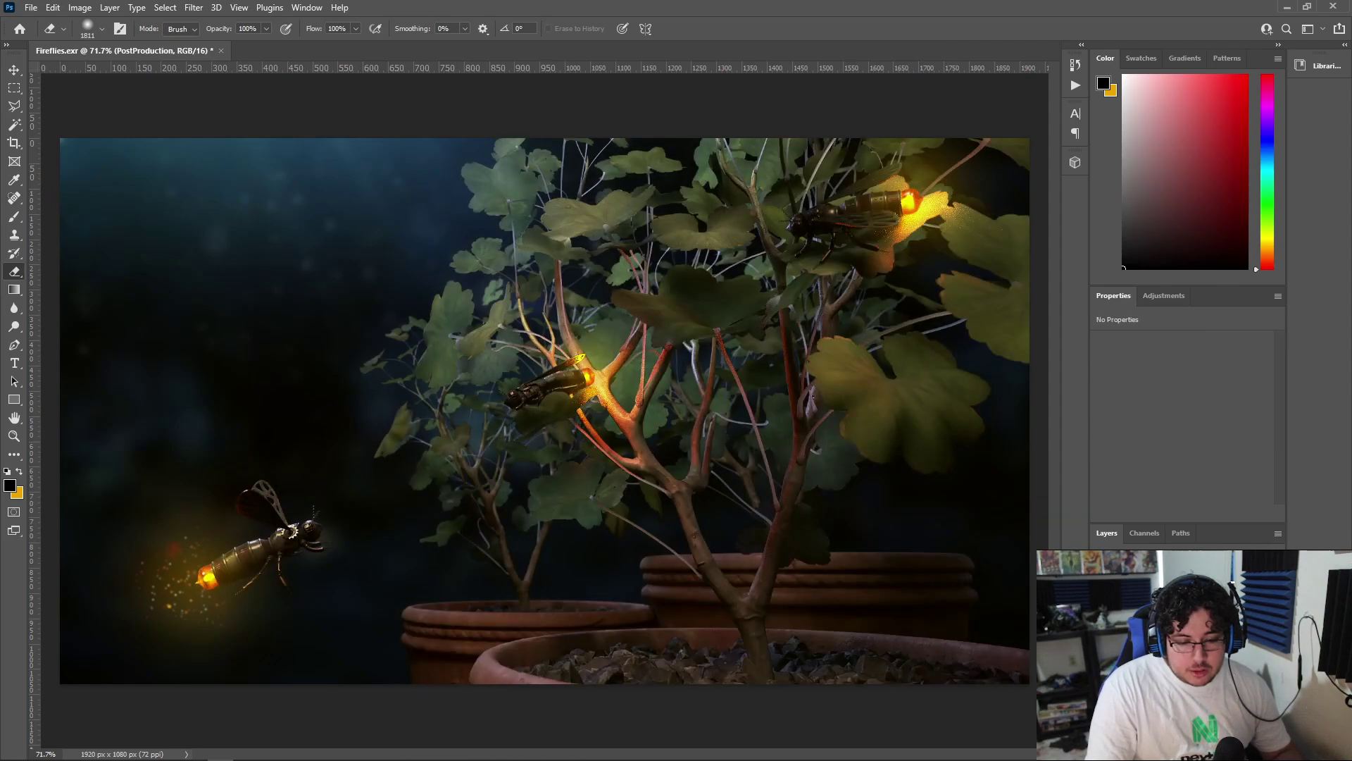
key(ctrl+z)
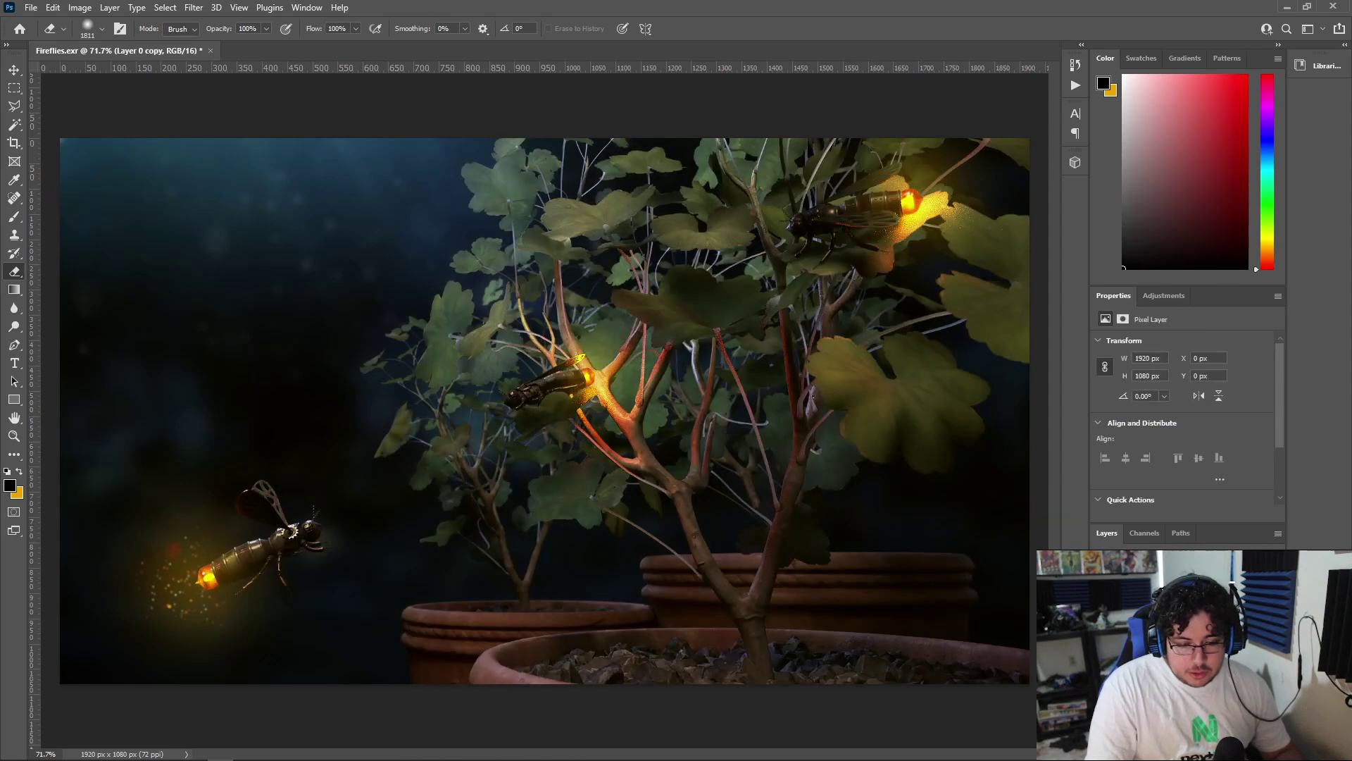
Duplicate the Layer 0 copy layer and apply the duplicate's layer mask
key(ctrl+j)
right_click(1171, 687)
click(1162, 687)
right_click(1161, 689)
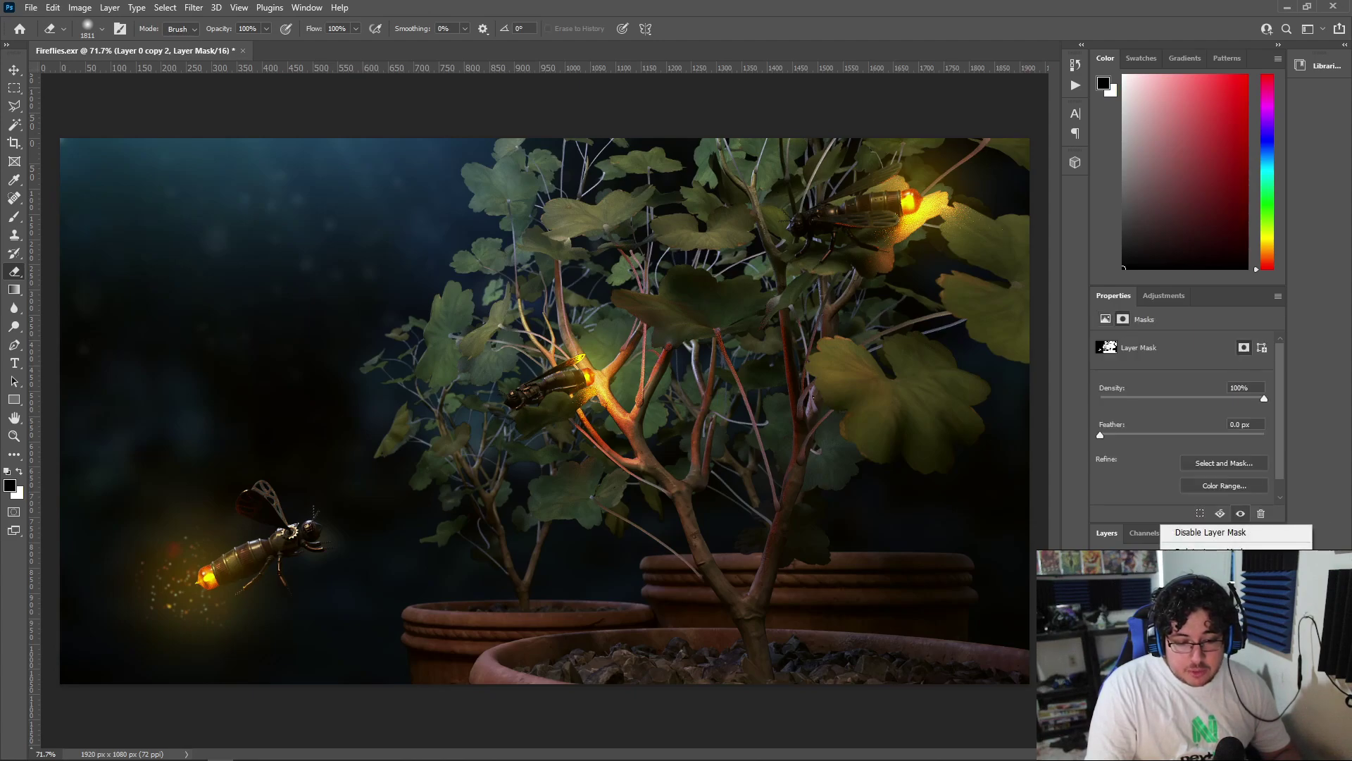
click(1210, 567)
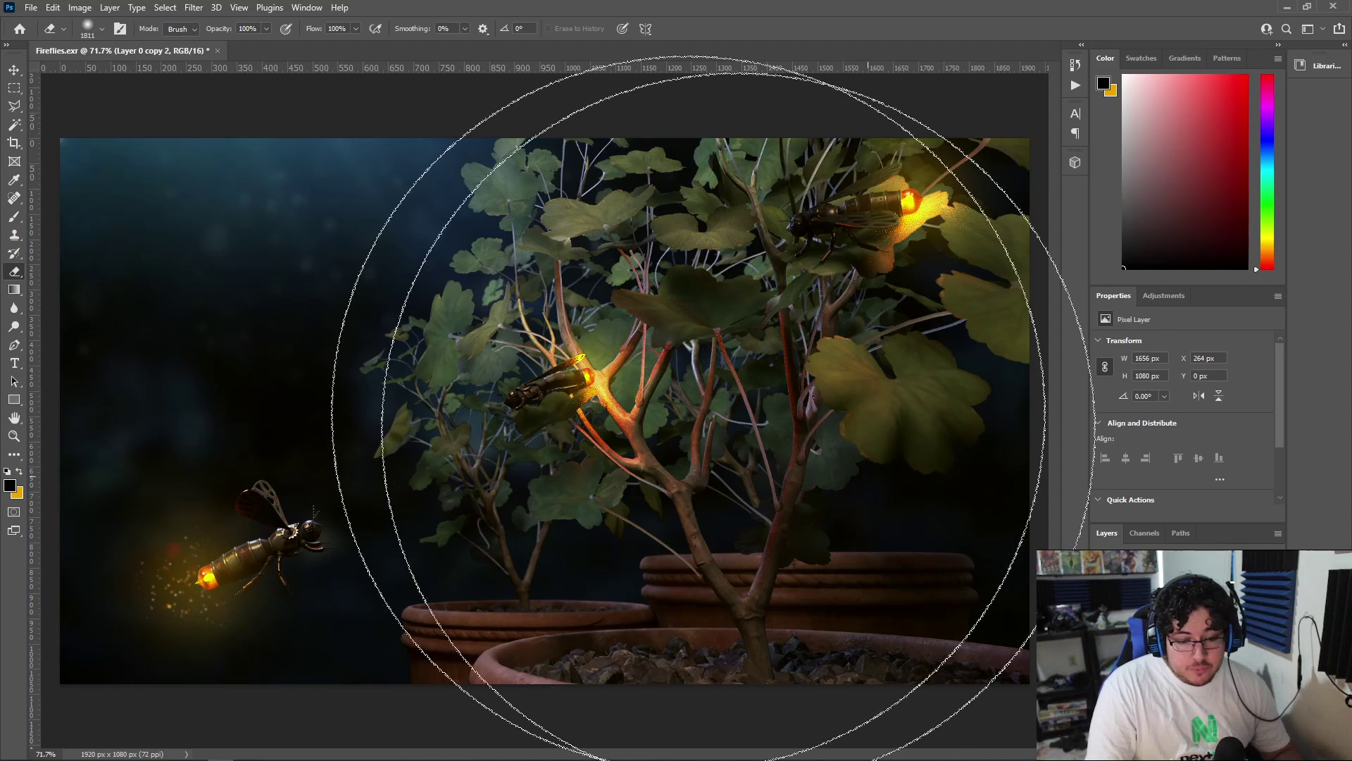
Apply a Gaussian Blur with a 4.1 px radius to the Layer 0 copy 2 layer
click(193, 8)
mouse_move(224, 191)
click(405, 240)
drag(762, 373, 747, 363)
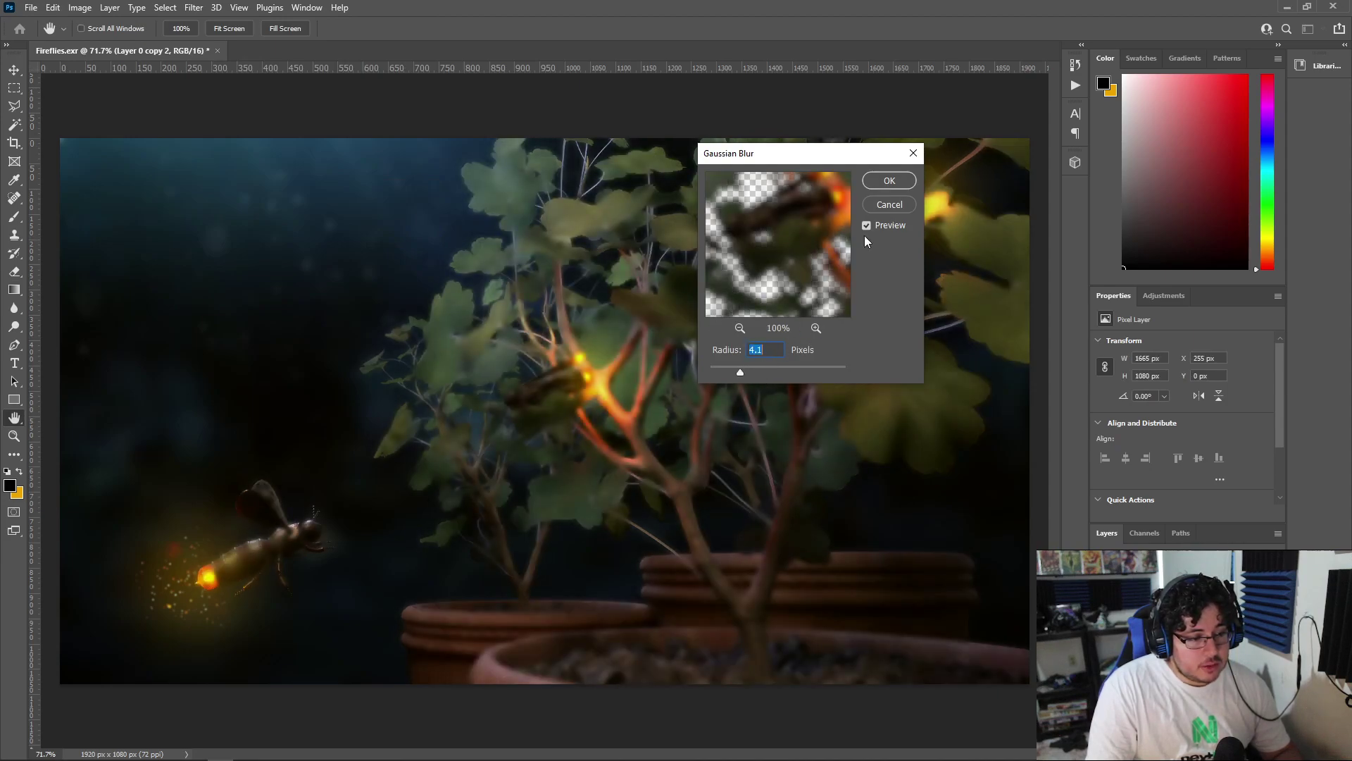
click(890, 180)
key(e)
Add a layer mask to the blurred copy and mask the blur off the middle firefly with a 94 px soft eraser
right_click(1155, 606)
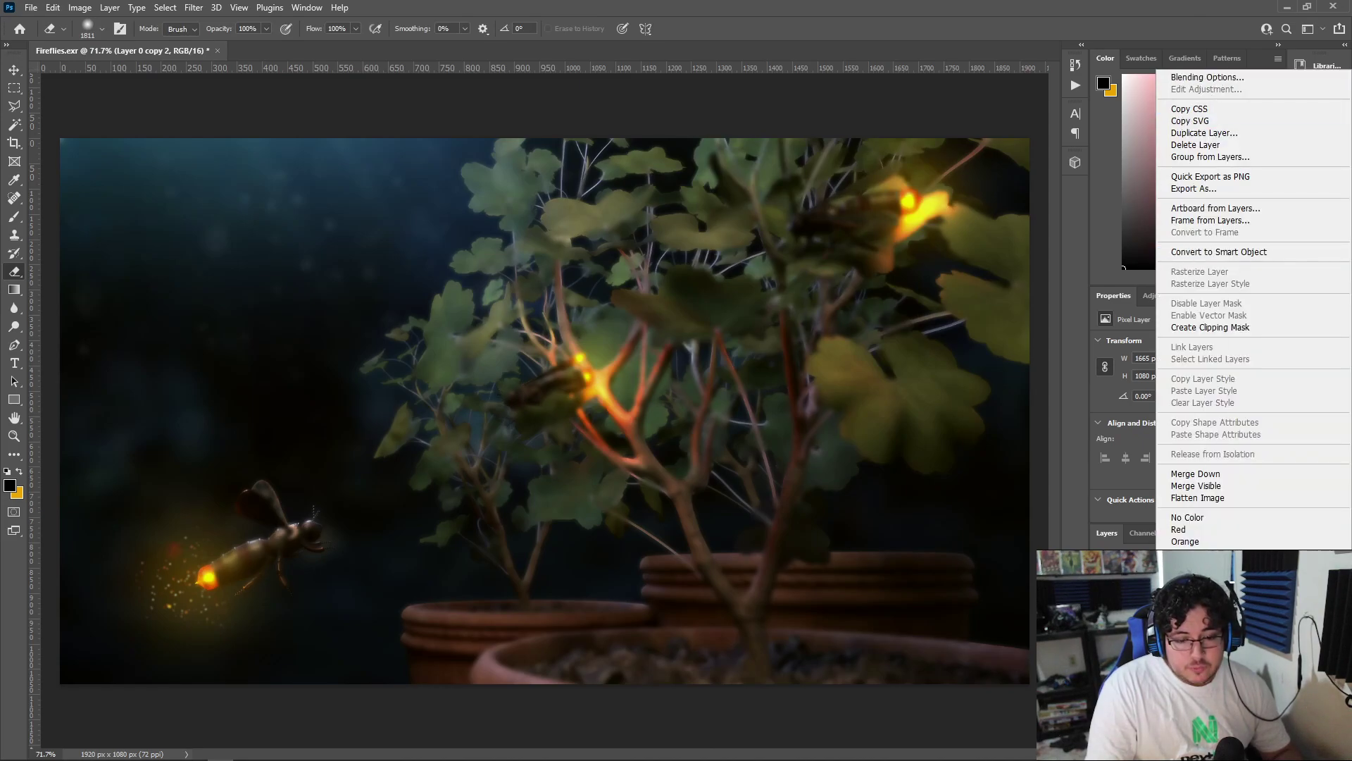
key(Escape)
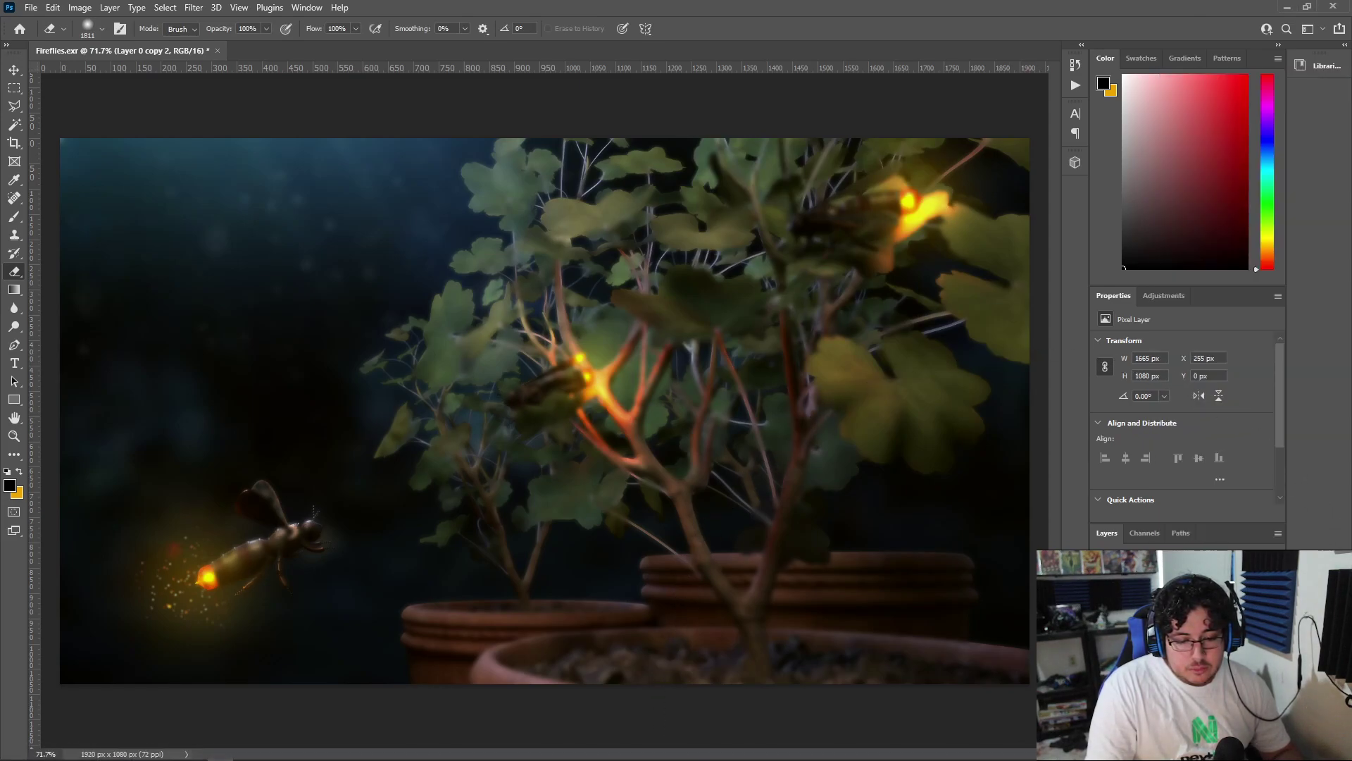
click(1169, 605)
right_click(630, 310)
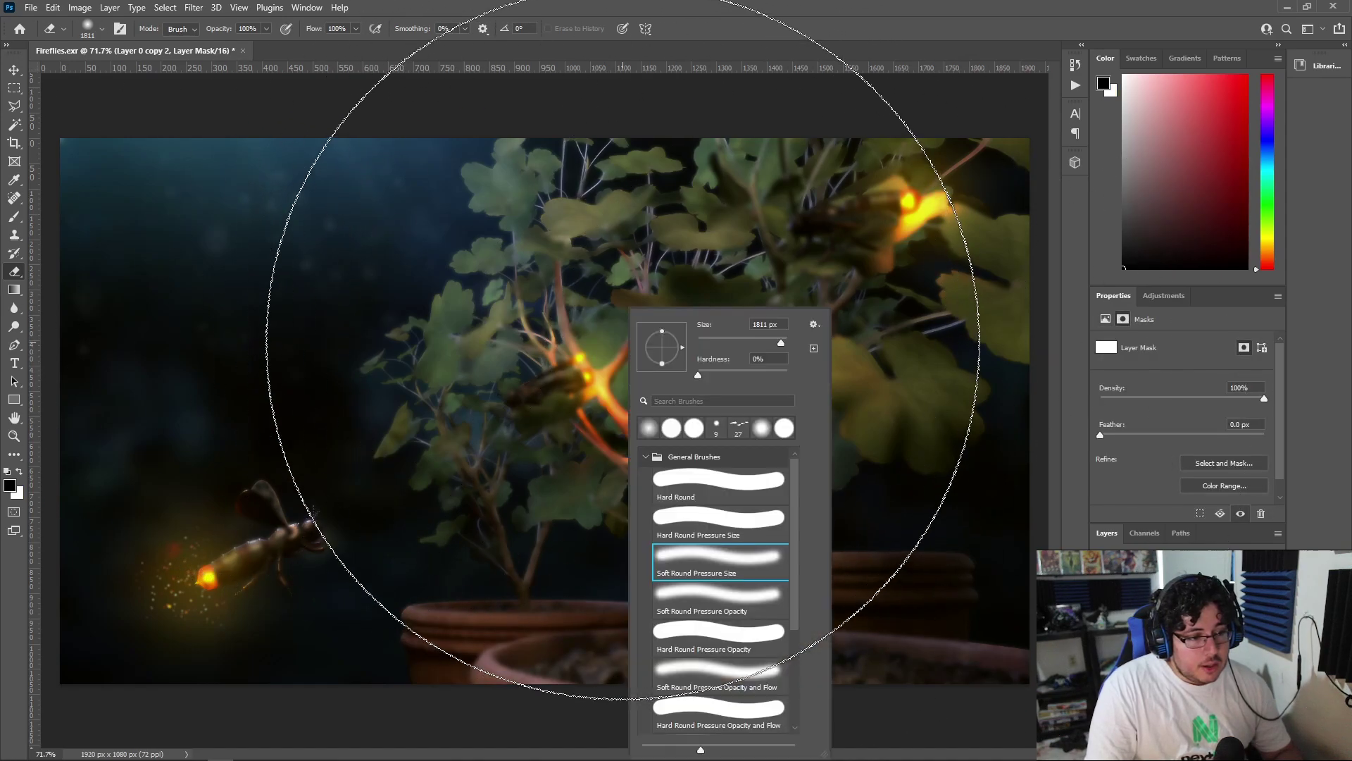
drag(755, 344, 740, 341)
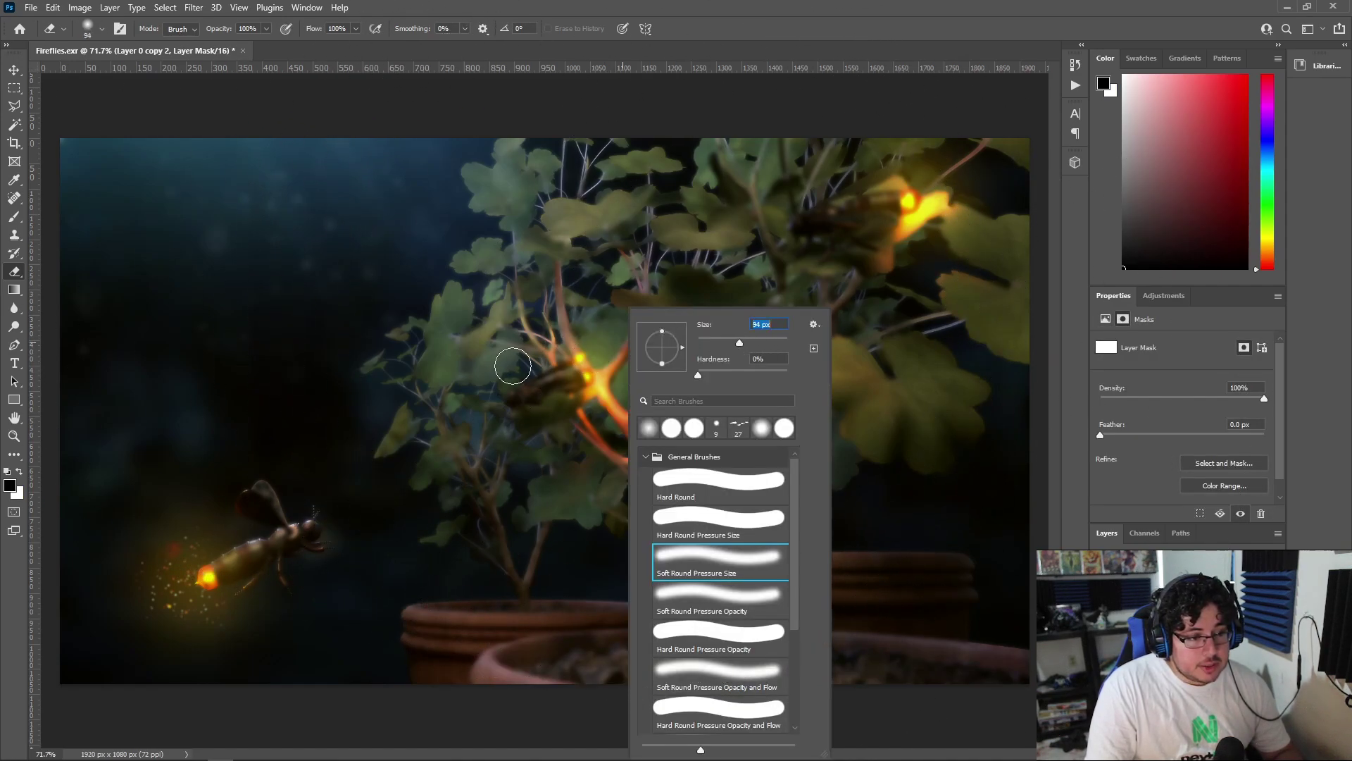
click(520, 370)
key(x)
mouse_move(571, 388)
mouse_down()
mouse_move(537, 378)
mouse_move(562, 391)
mouse_up()
Enlarge the soft eraser and mask out the blur from the middle firefly across to the upper-right firefly
right_click(503, 432)
drag(599, 342, 652, 342)
click(492, 396)
mouse_move(557, 395)
mouse_down()
mouse_move(645, 335)
mouse_move(821, 254)
mouse_move(778, 297)
mouse_move(797, 297)
mouse_move(784, 270)
mouse_move(849, 259)
mouse_up()
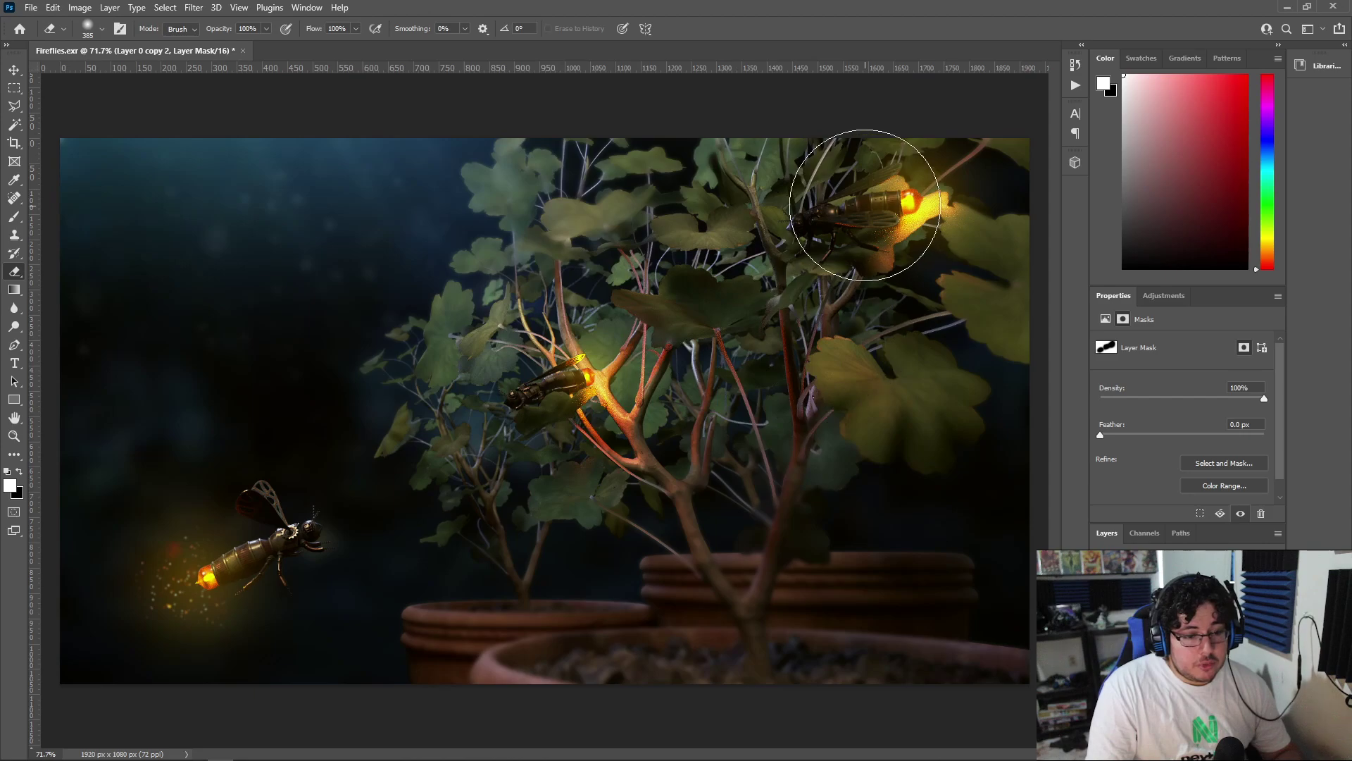
scroll(603, 378, down, 3)
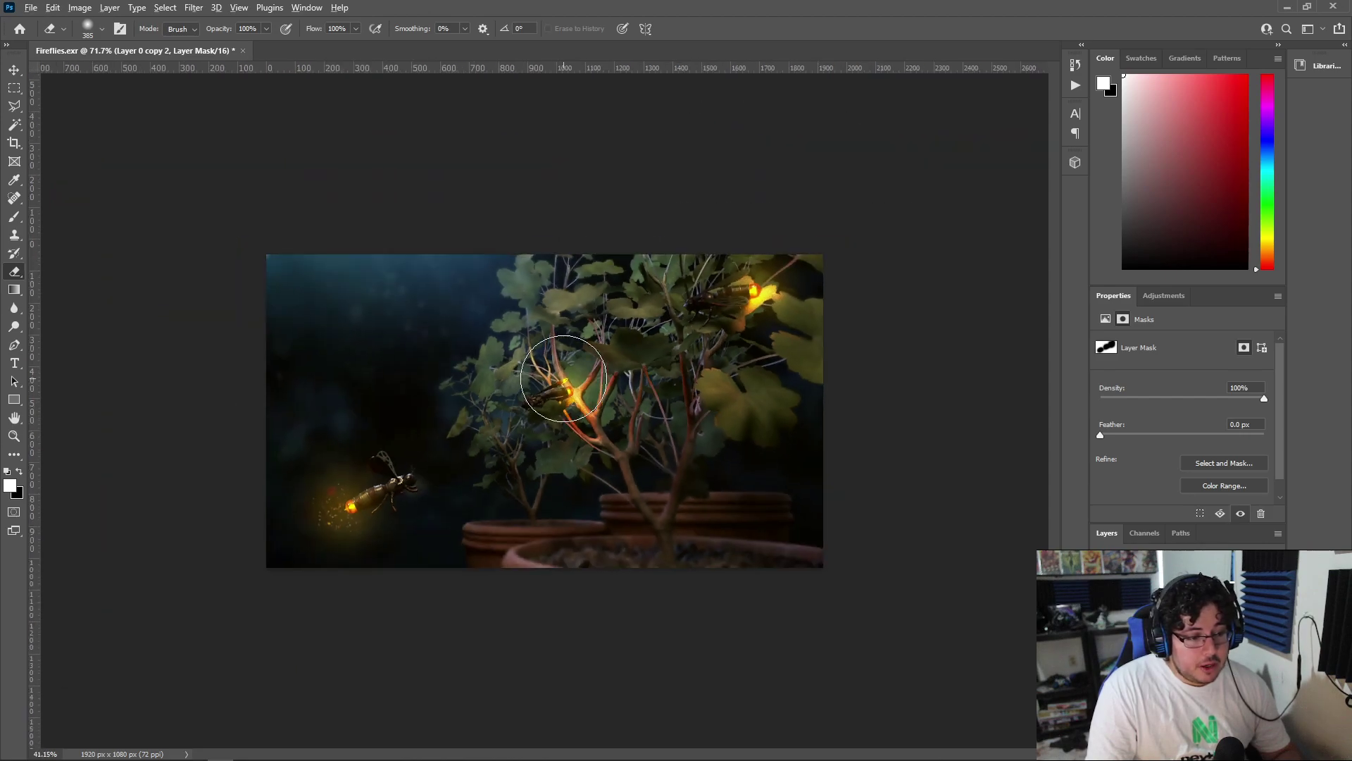
scroll(604, 377, up, 1)
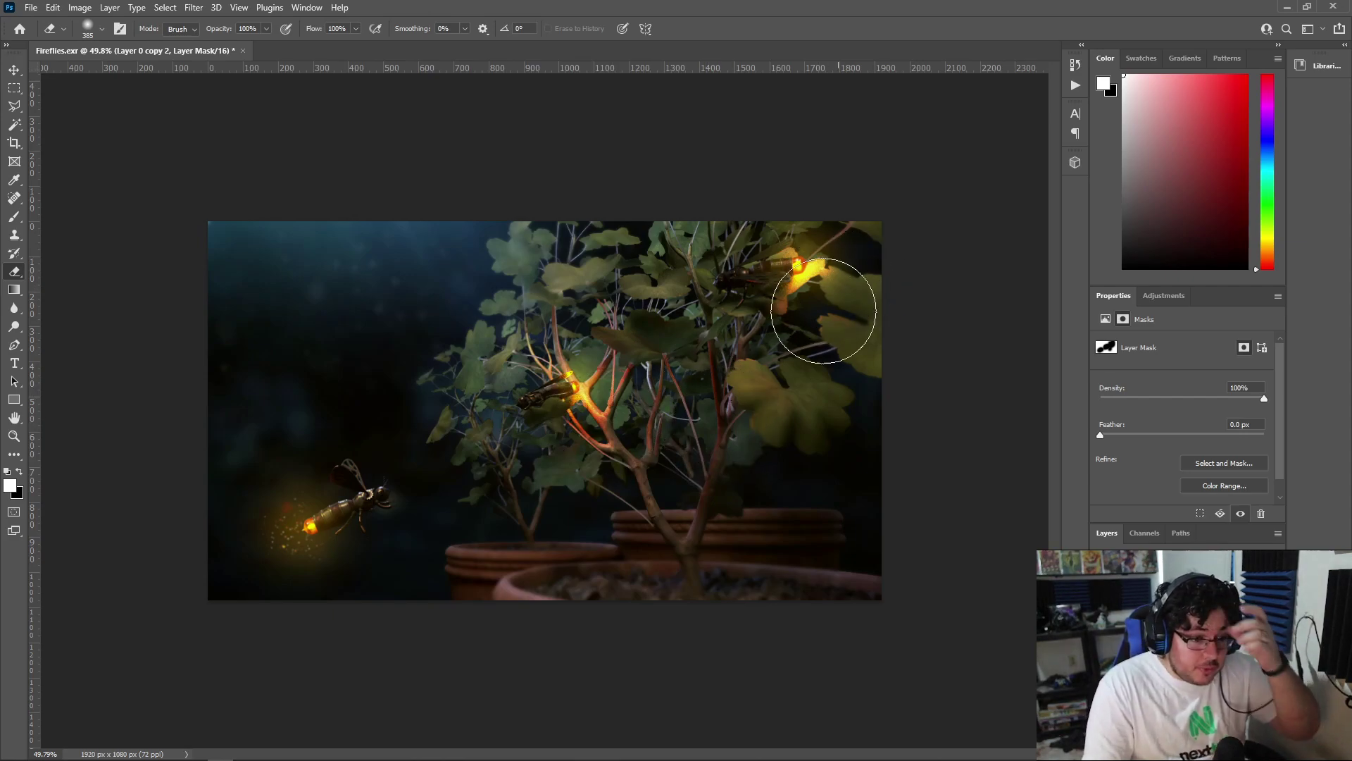
scroll(634, 346, up, 2)
scroll(635, 346, up, 1)
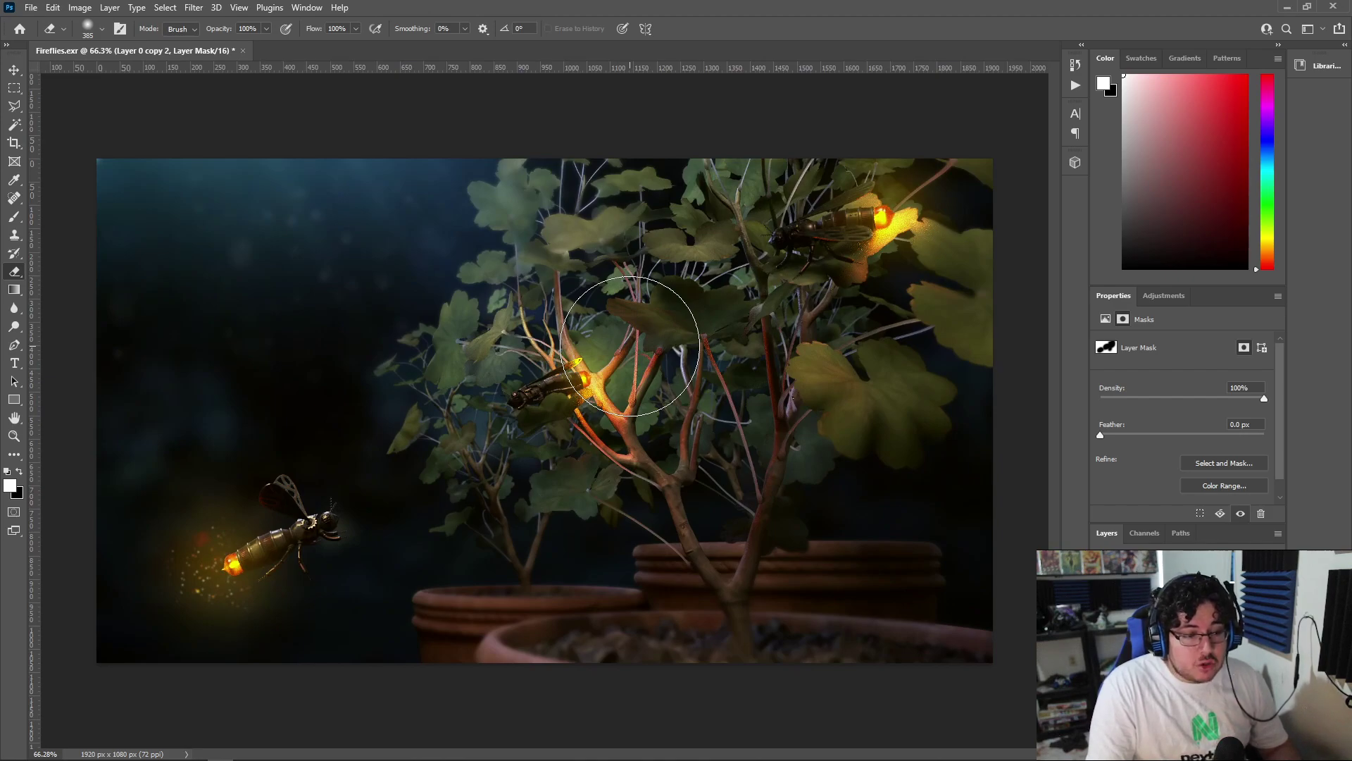
scroll(690, 435, down, 1)
scroll(686, 435, up, 1)
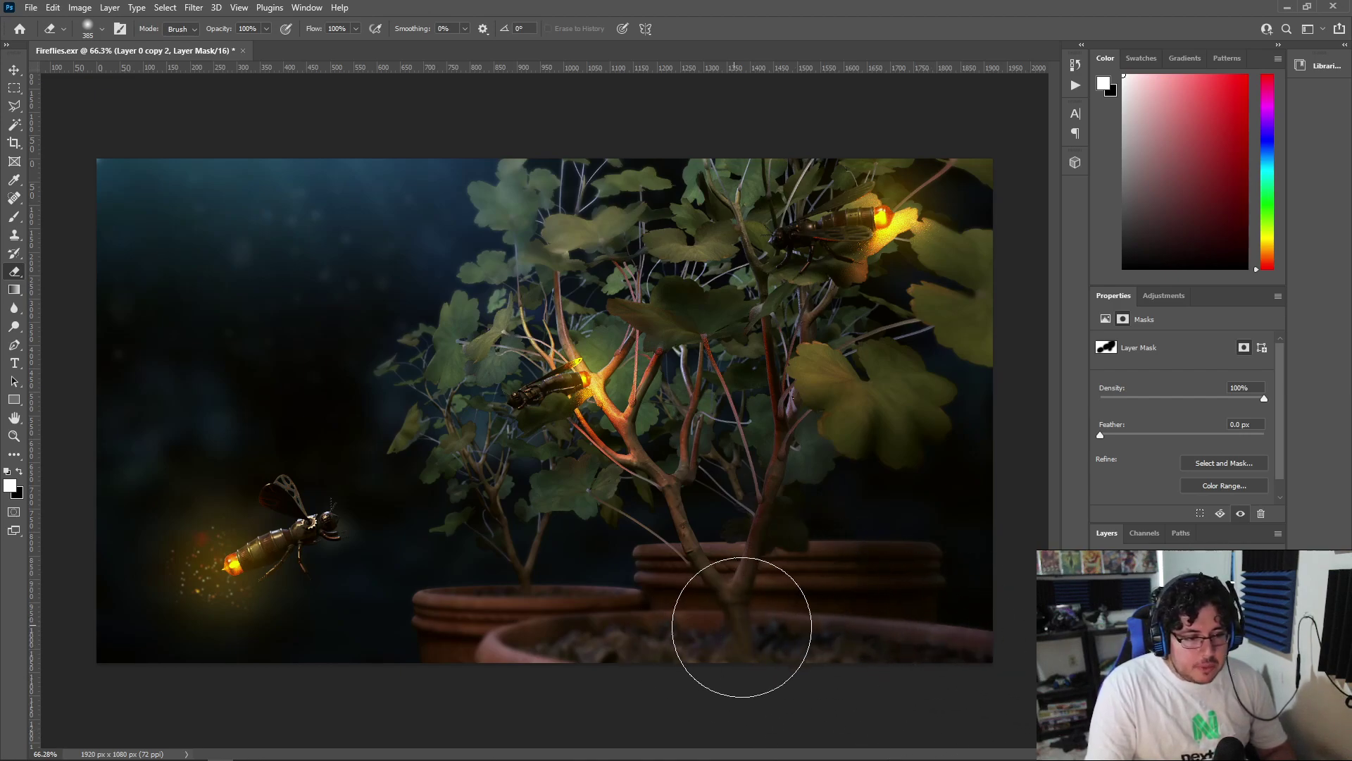
Start saving a copy of the document and choose JPEG as its file format
key(ctrl+shift+s)
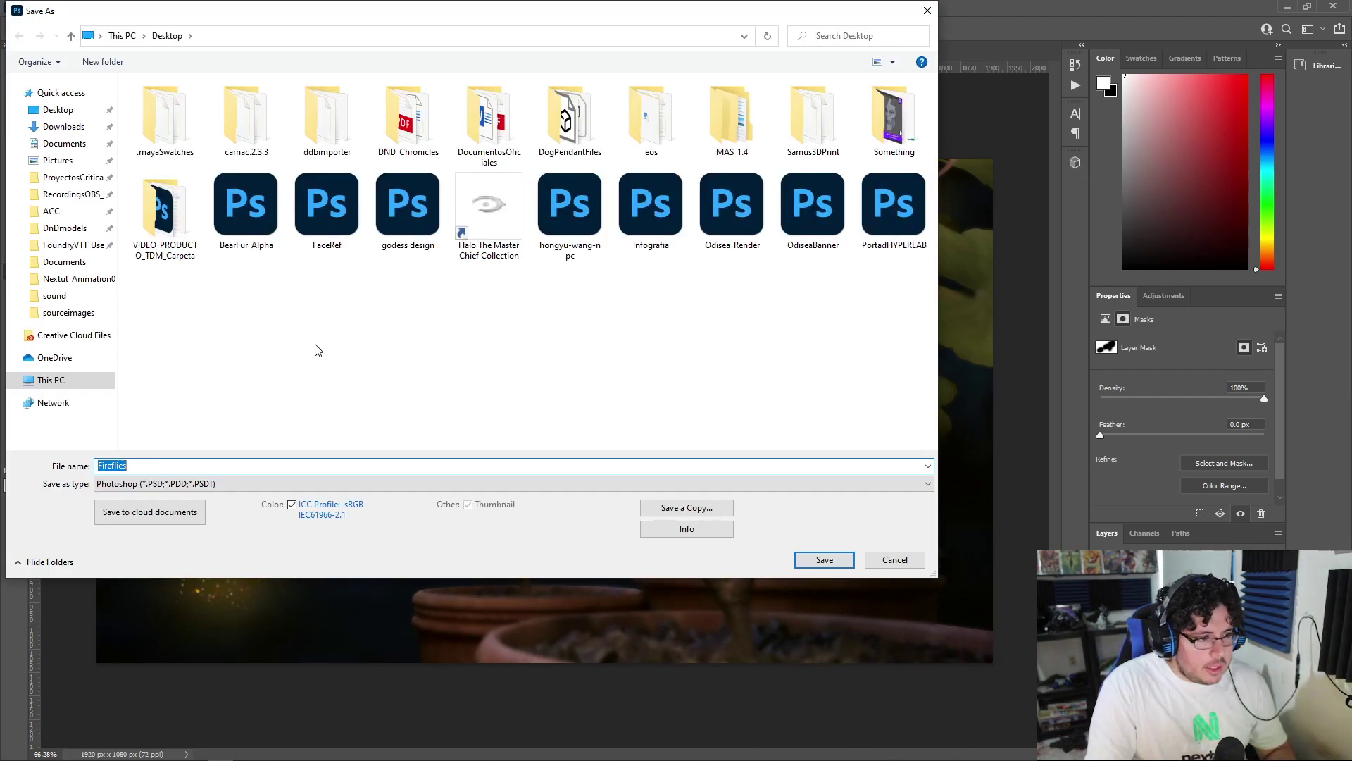
click(150, 486)
click(70, 537)
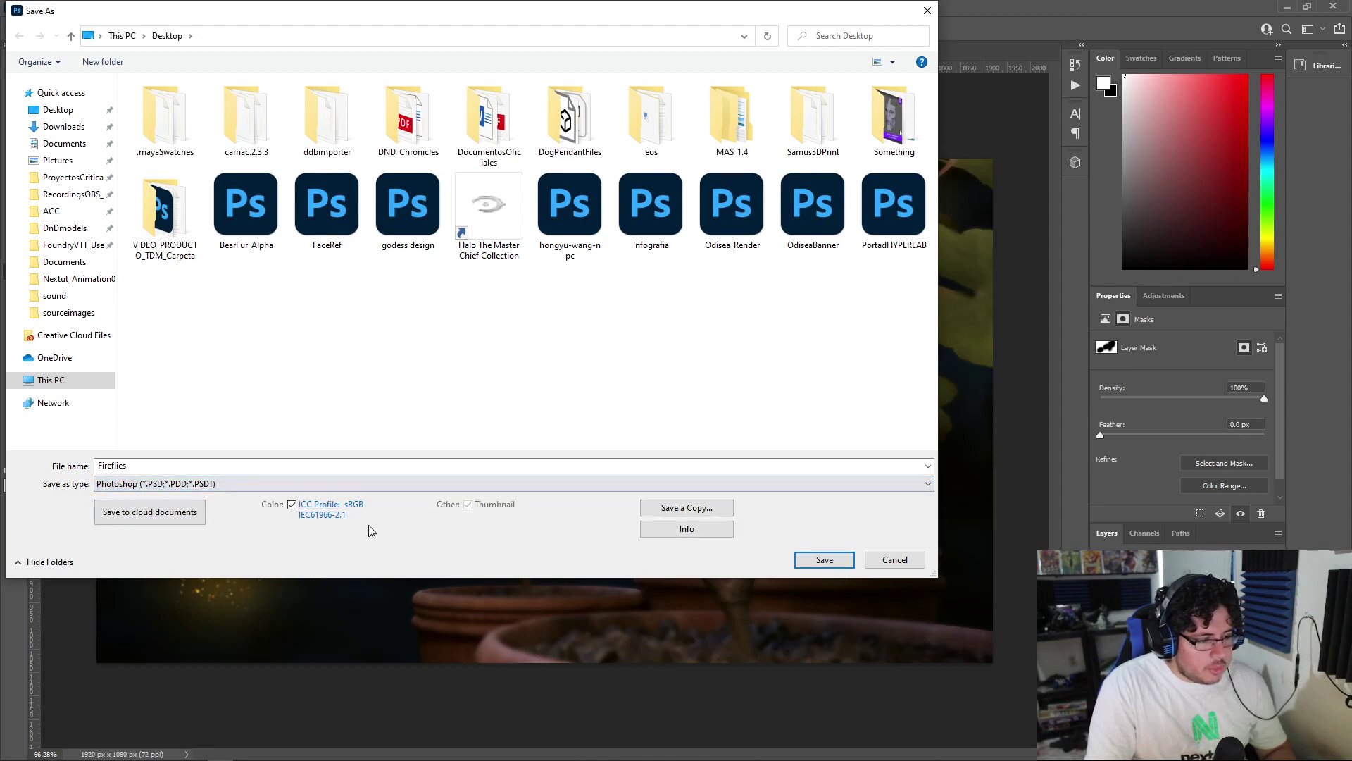
click(687, 508)
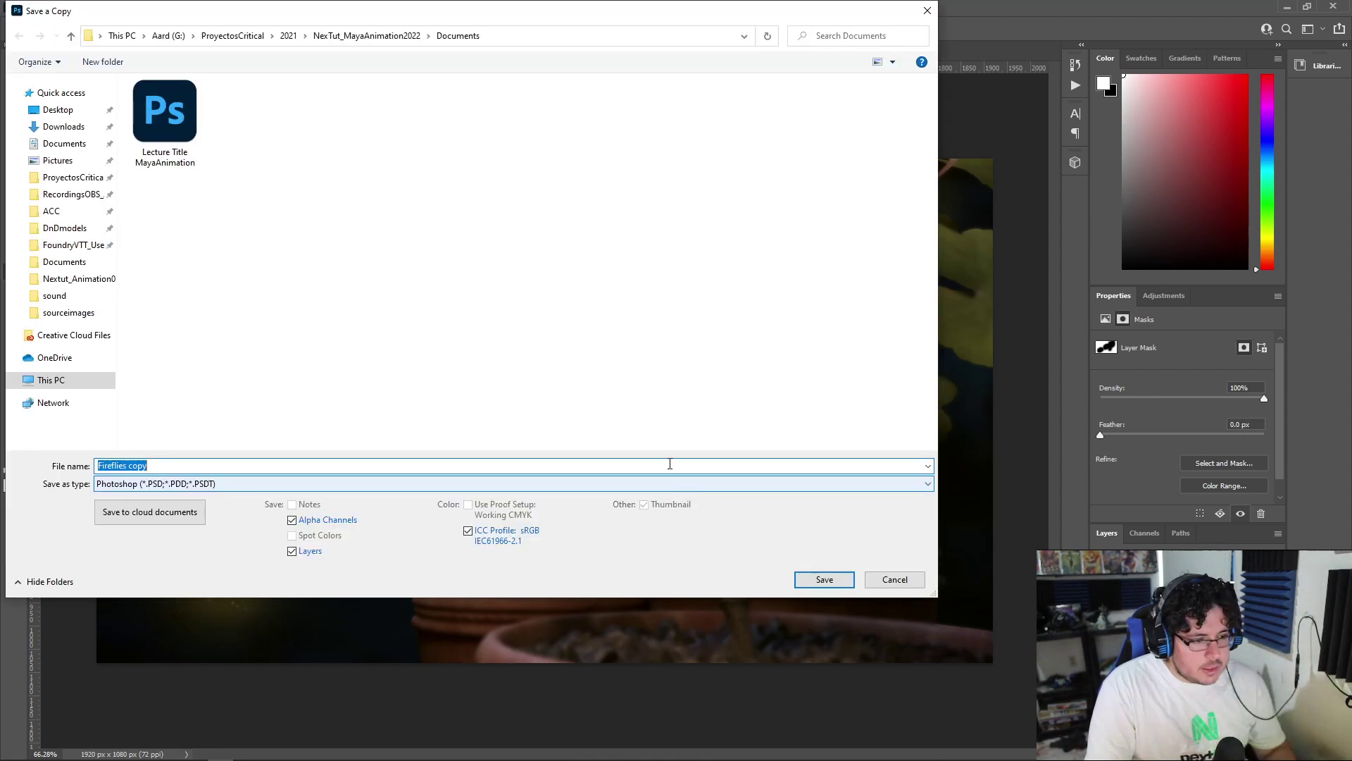
click(253, 486)
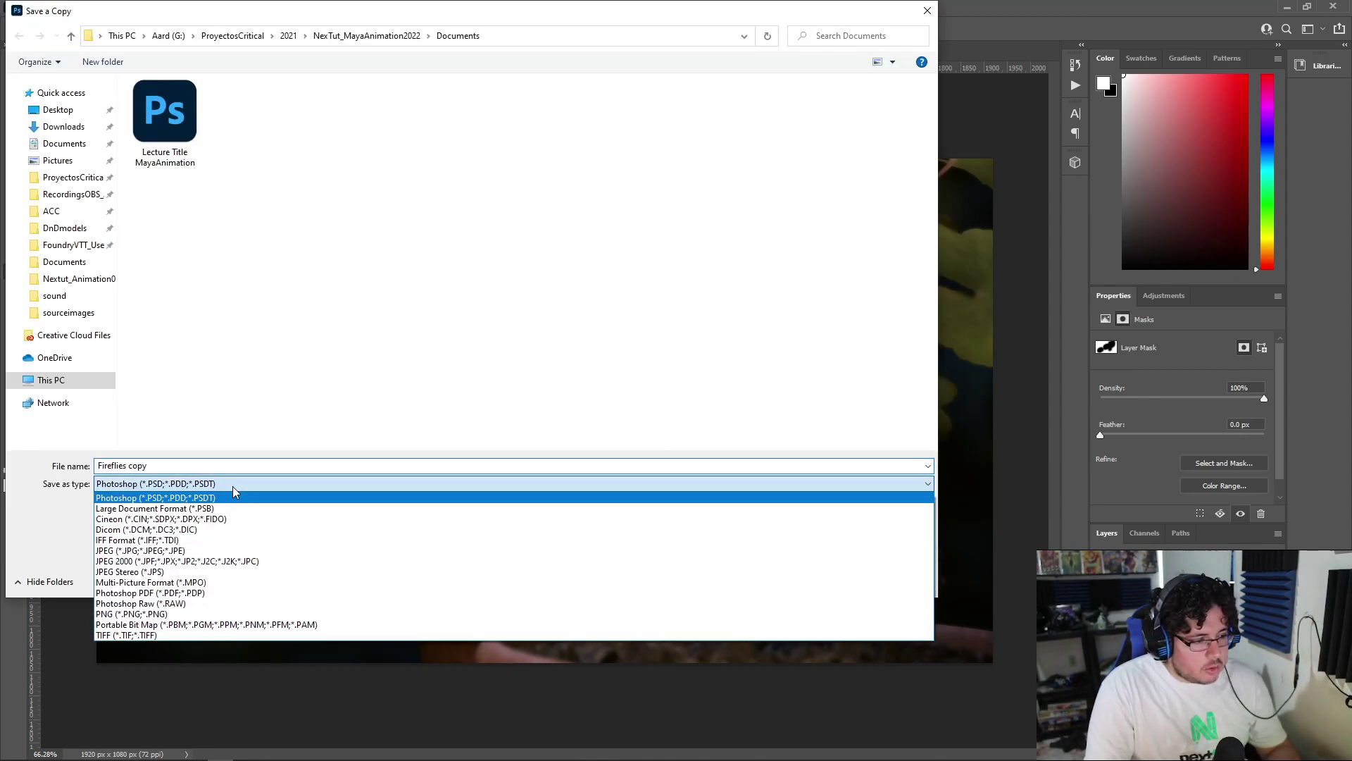
click(127, 613)
click(162, 489)
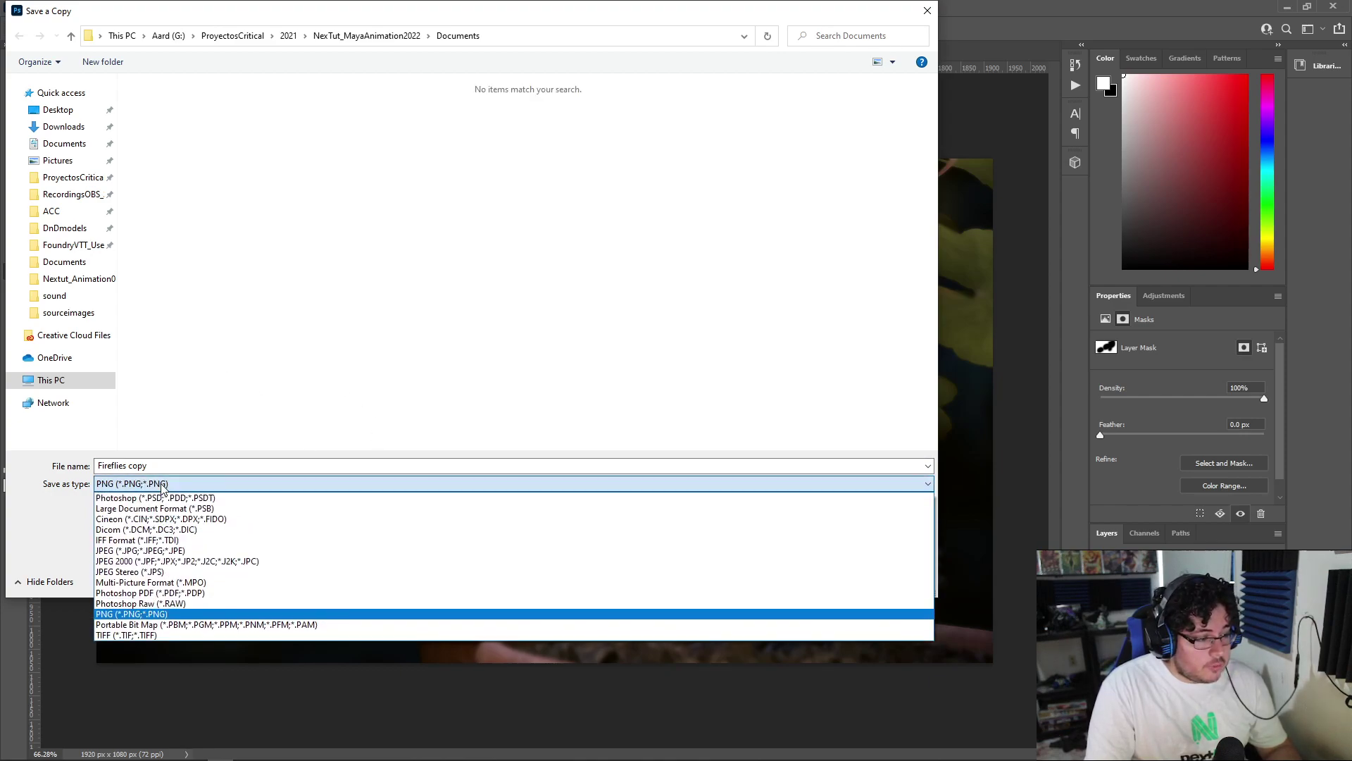
click(143, 557)
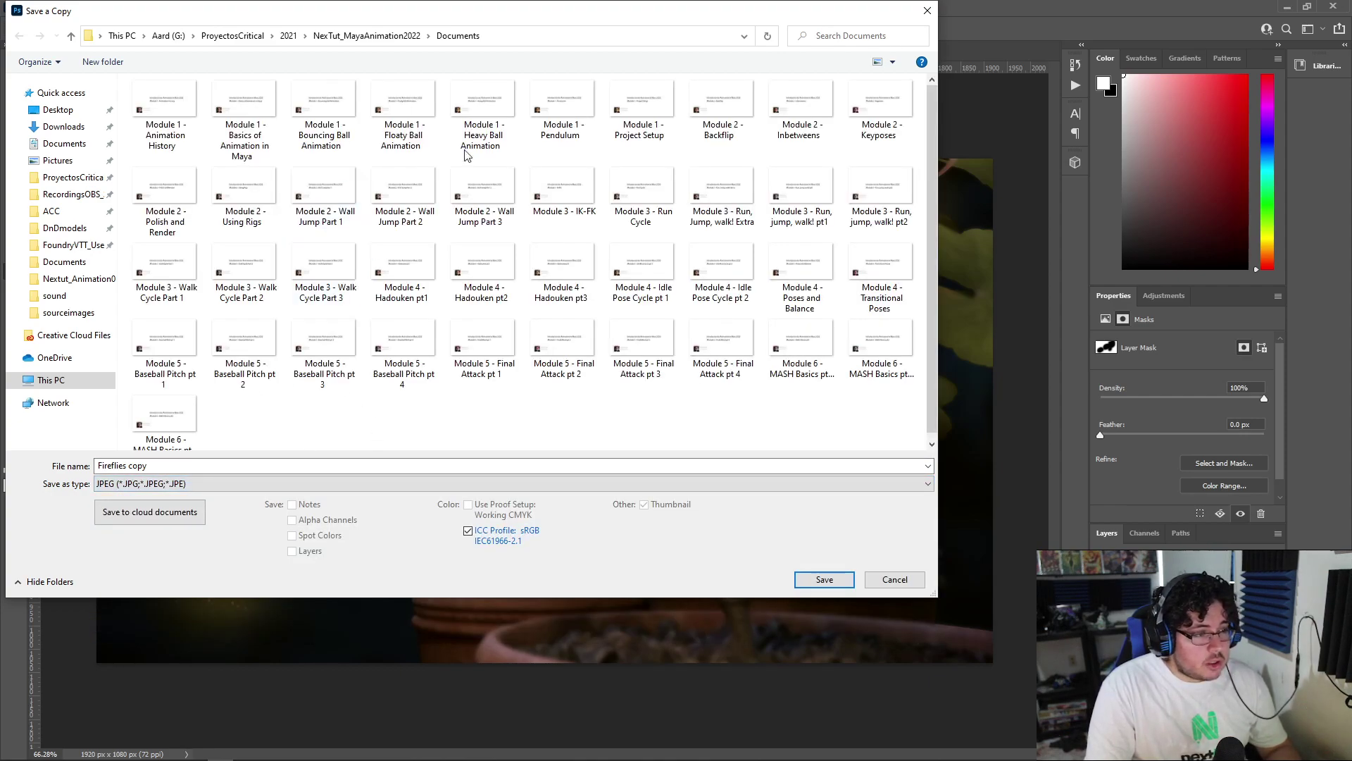
Choose the images folder inside ProyectosCritical > 2021 > Nextut_Live as the save location
click(224, 38)
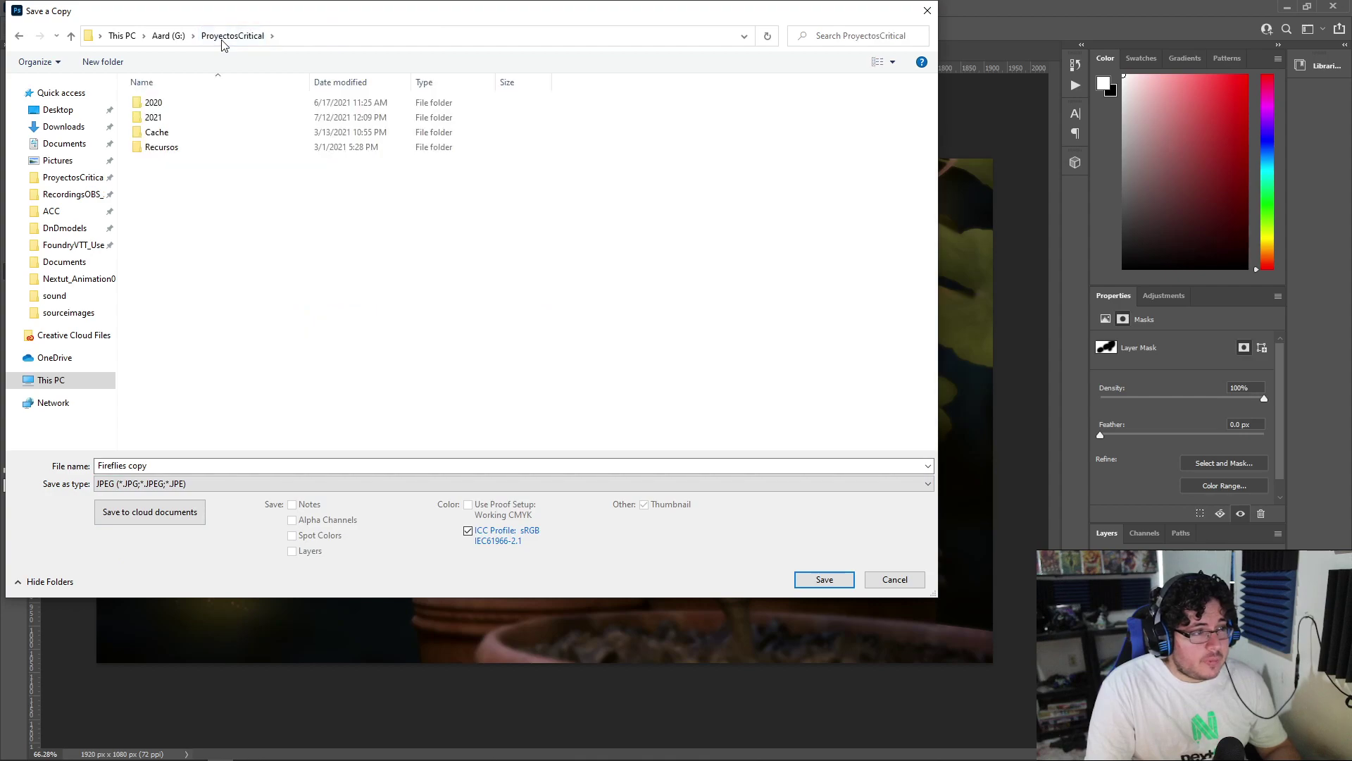
double_click(181, 117)
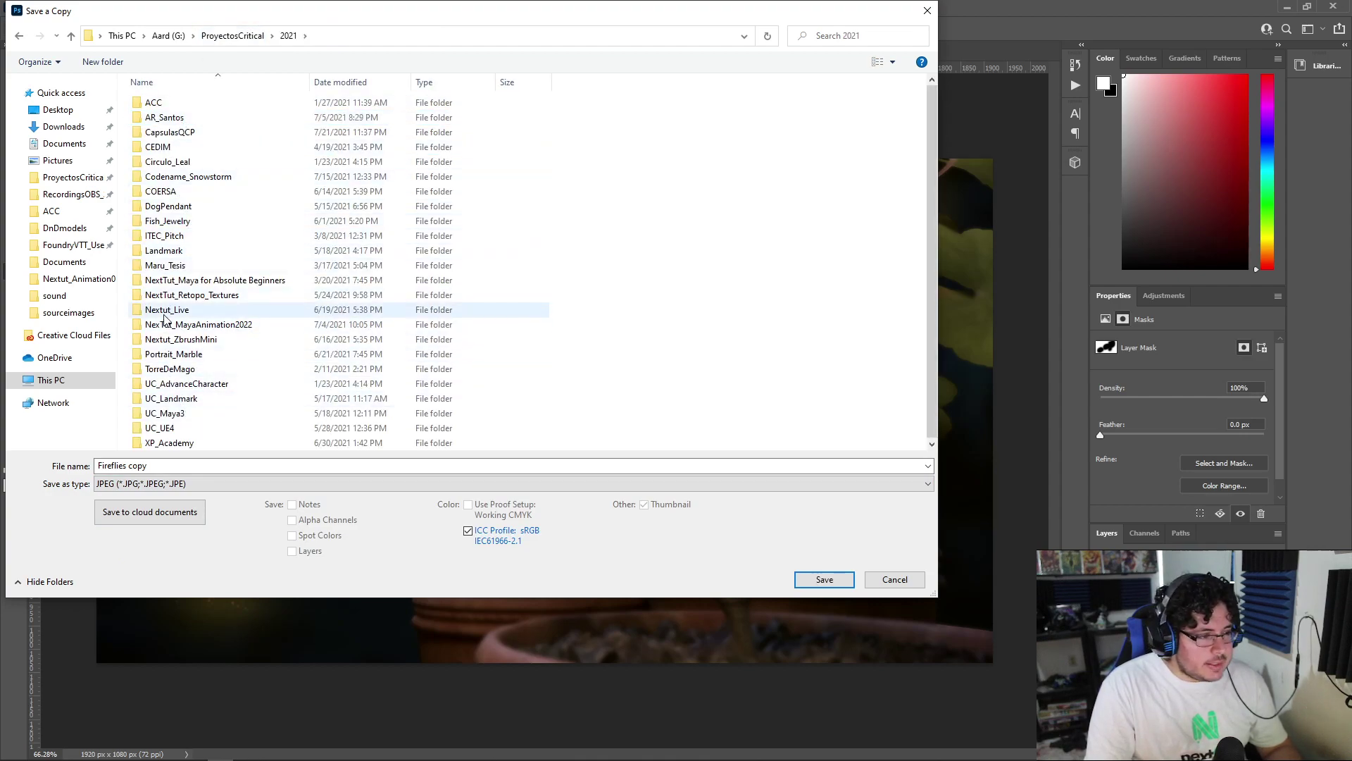
double_click(166, 310)
double_click(162, 177)
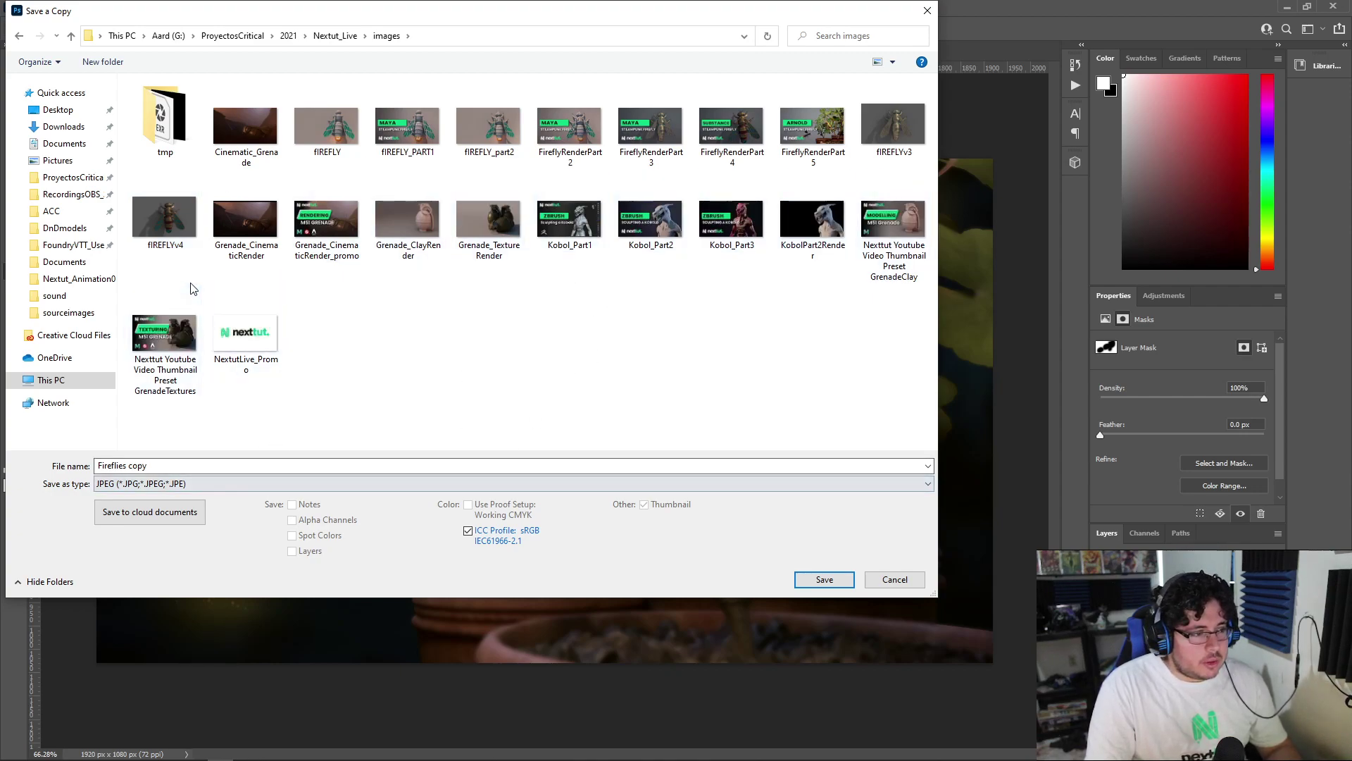
Name the copy FireflyRender and save it as a Baseline ("Standard") JPEG at quality 12
click(205, 466)
key(ctrl+a)
key(BackSpace)
text(Firefkly)
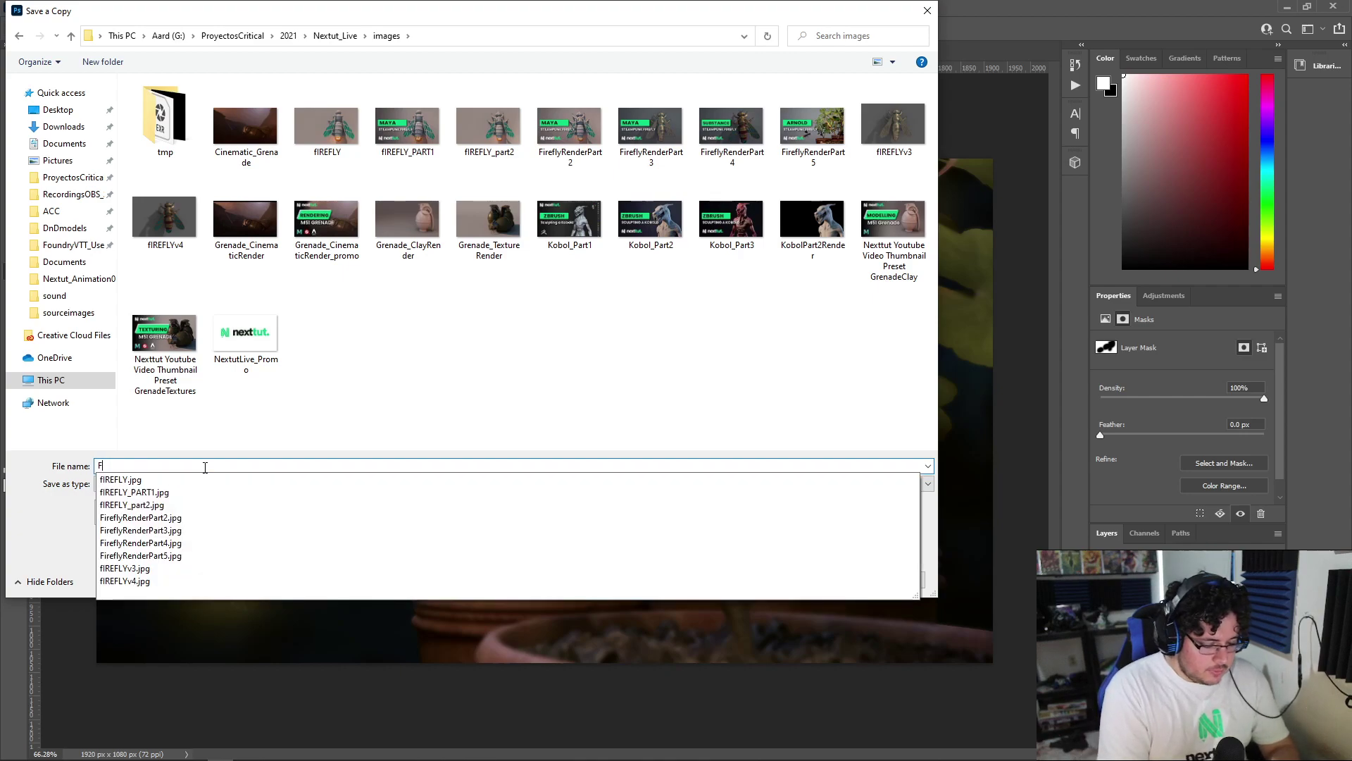
key(BackSpace)
key(BackSpace)
key(BackSpace)
text(lyRender)
key(Return)
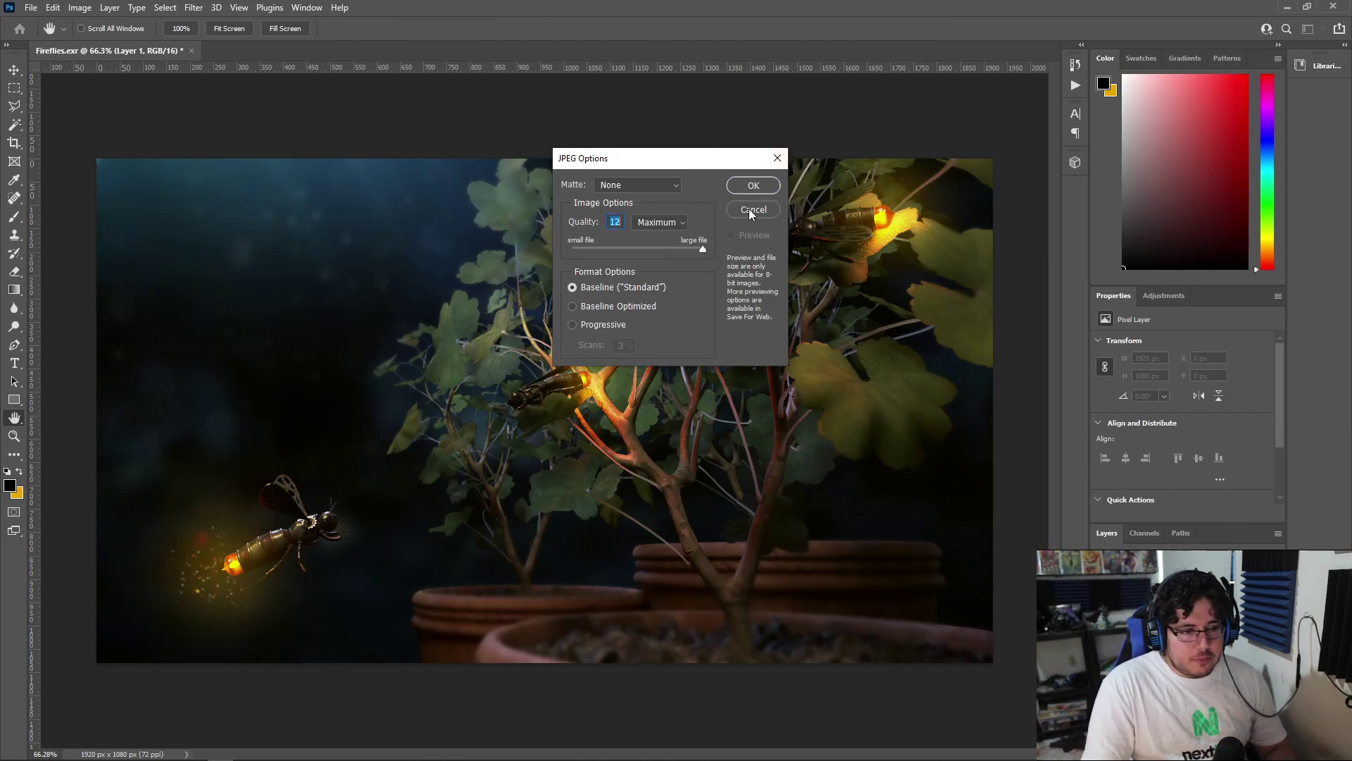
click(755, 186)
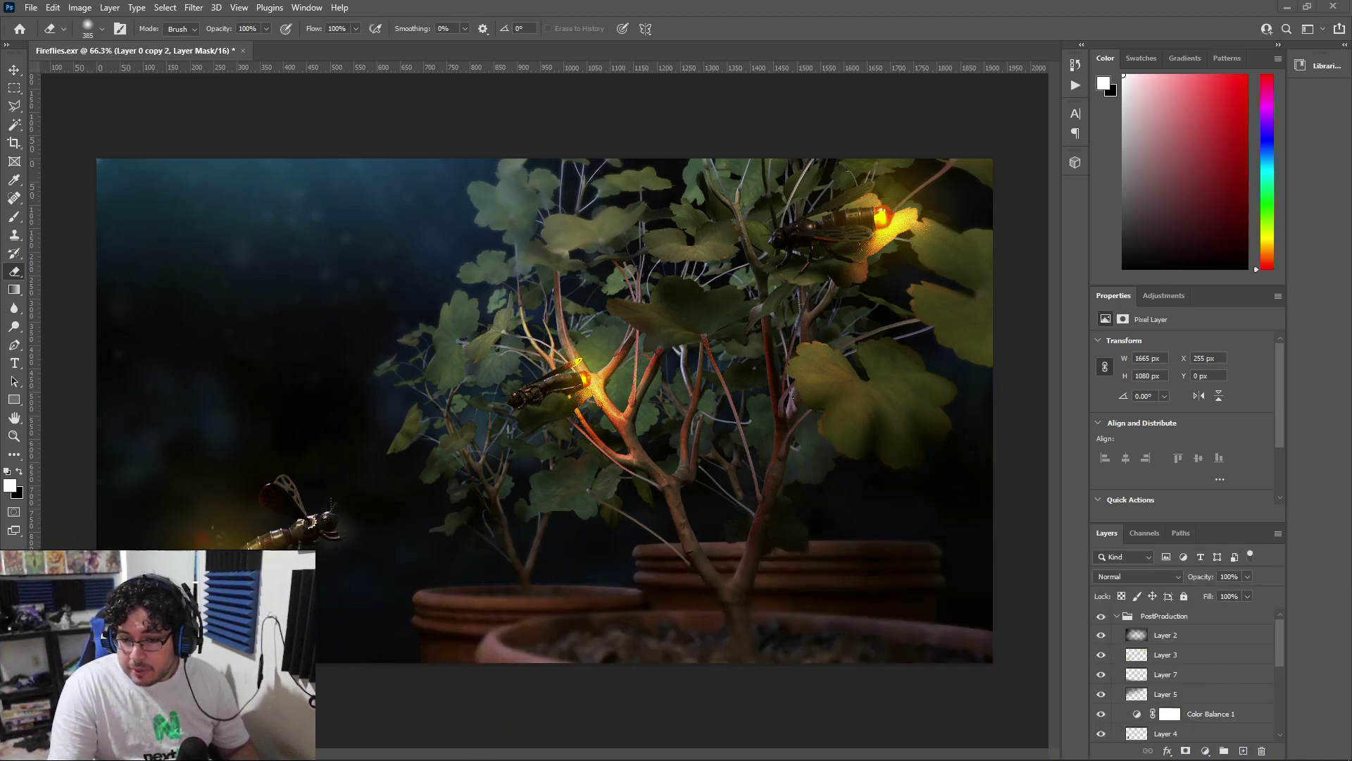
scroll(954, 341, down, 3)
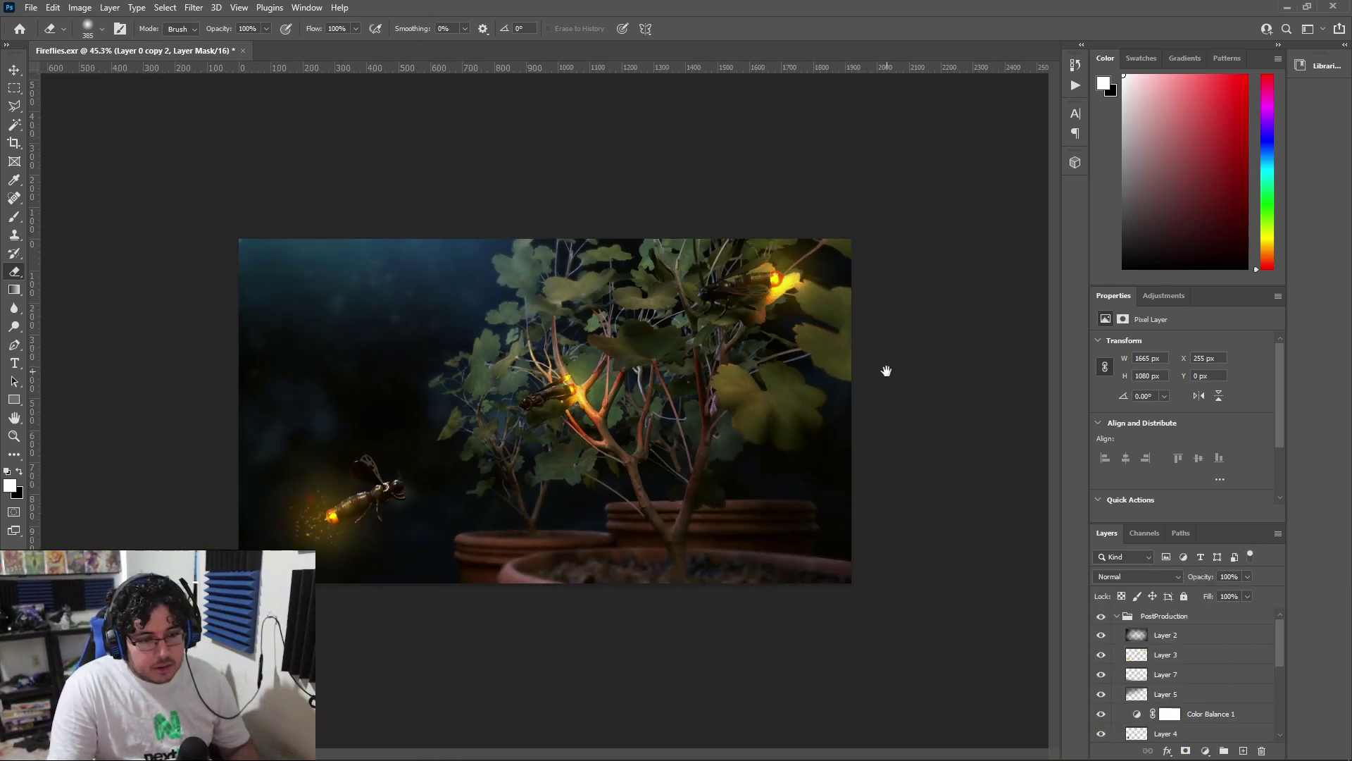
scroll(915, 401, down, 1)
scroll(915, 401, up, 1)
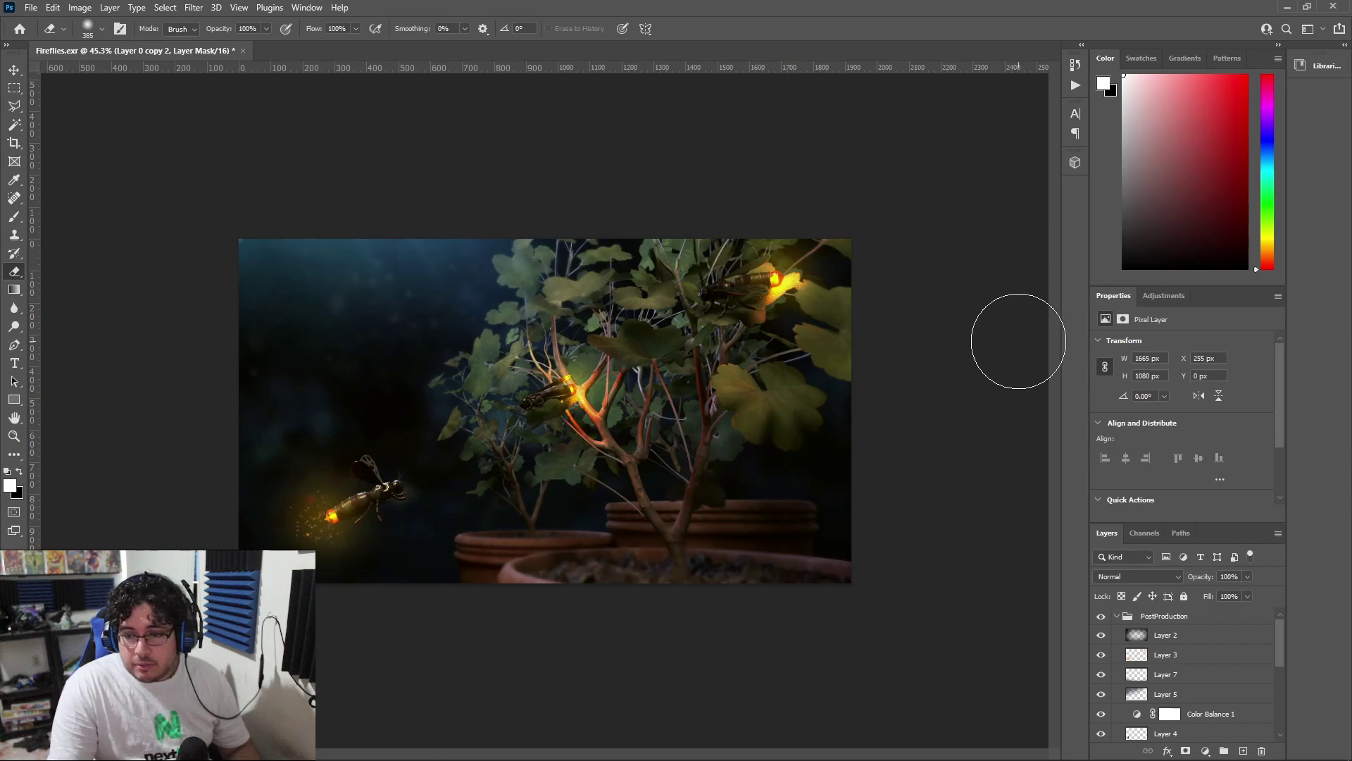